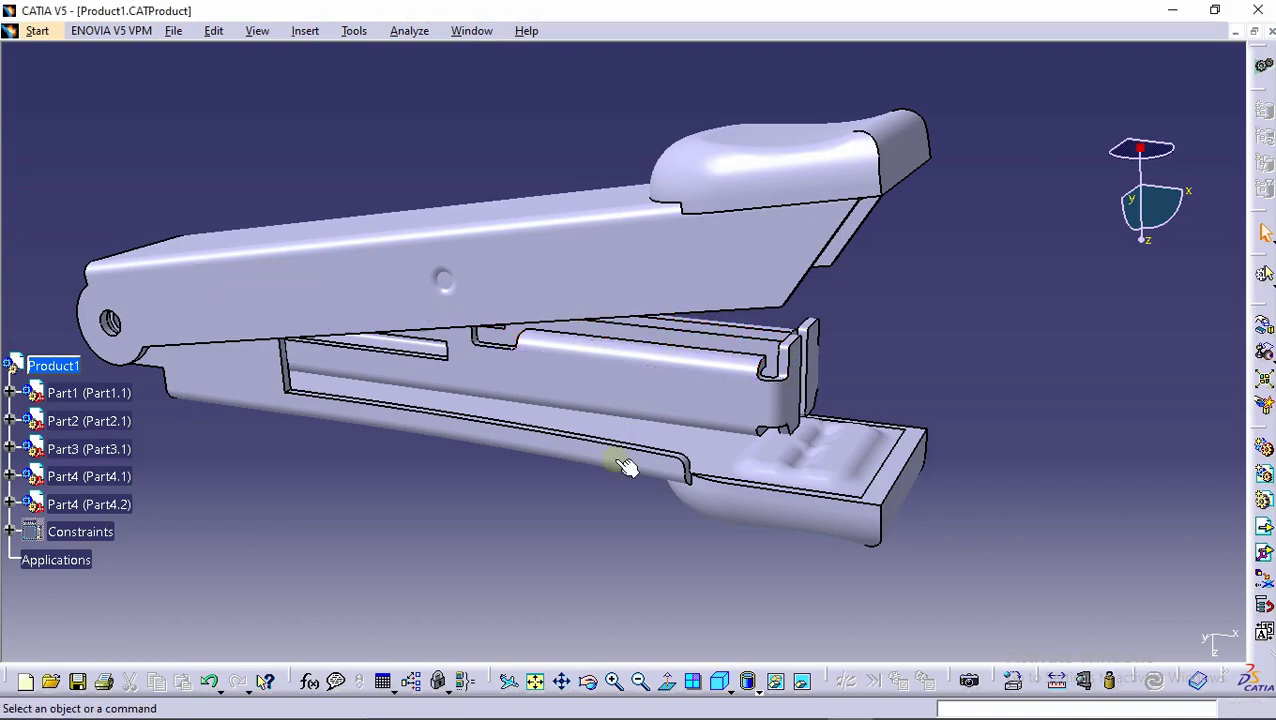
Examine the finished stapler assembly from several viewing angles, looking at its cover, magazine and base.
middle_click_drag(607, 347, 570, 270)
middle_click_drag(775, 397, 649, 379)
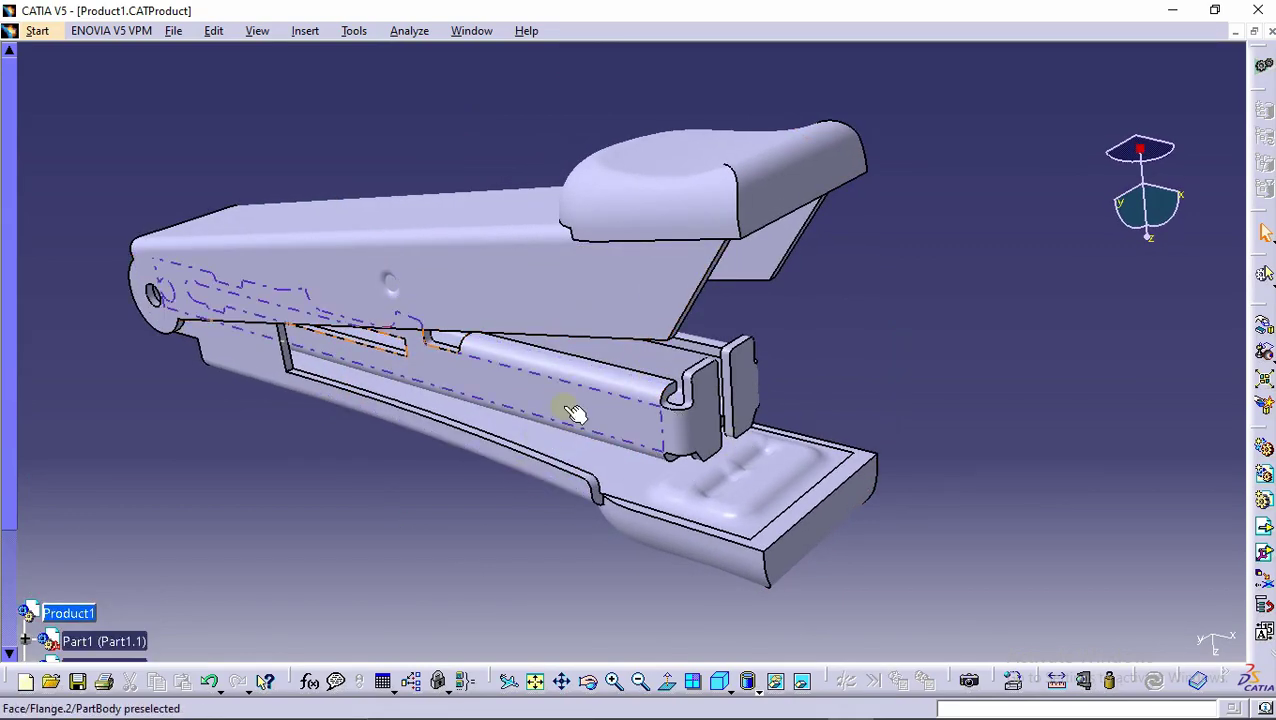
left_click(421, 288)
key("Escape")
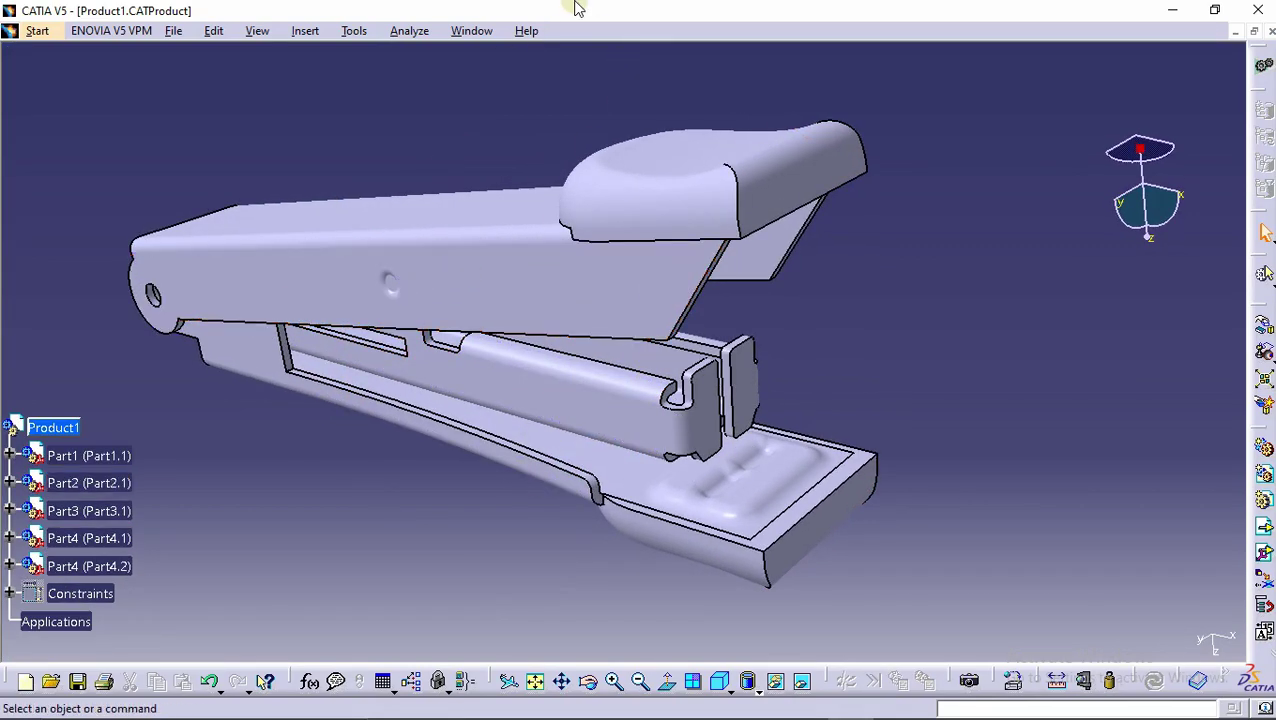
left_click(462, 426)
left_click(291, 542)
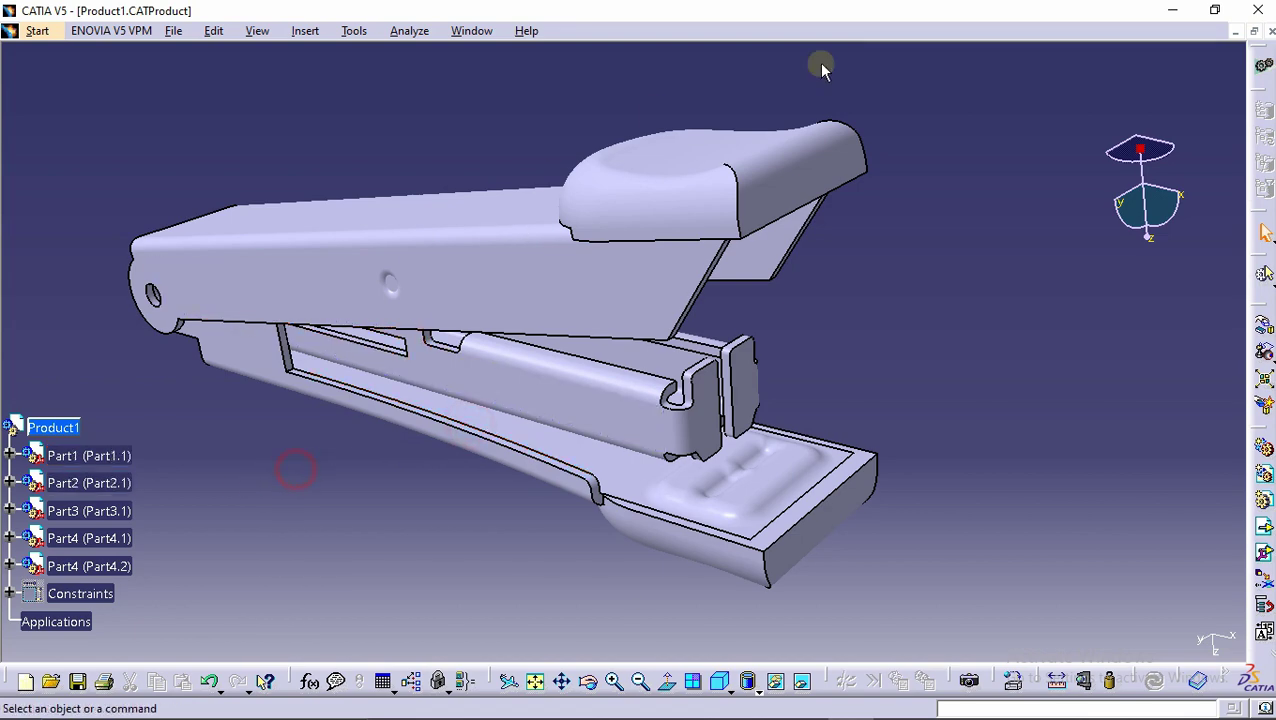
Open Part1.CATPart, the stapler's base, to inspect it as a separate part.
left_click(170, 38)
left_click(226, 426)
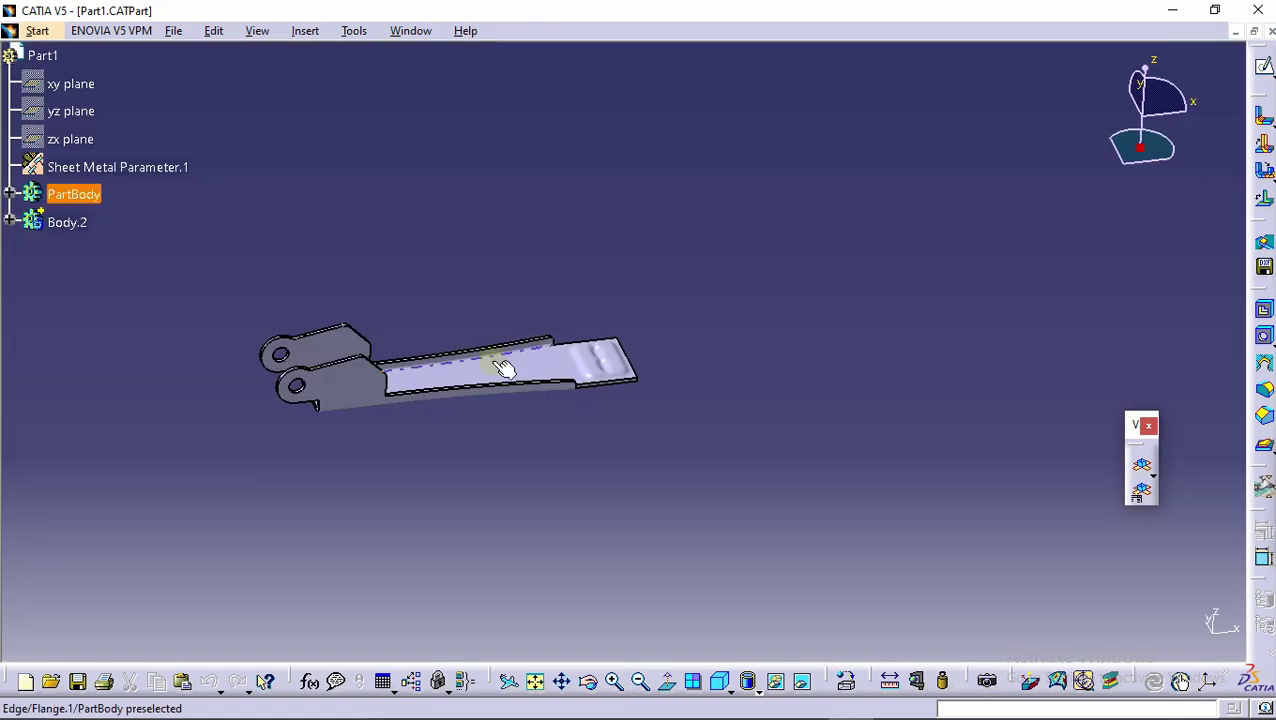
middle_click_drag(499, 361, 948, 430)
left_click(948, 430)
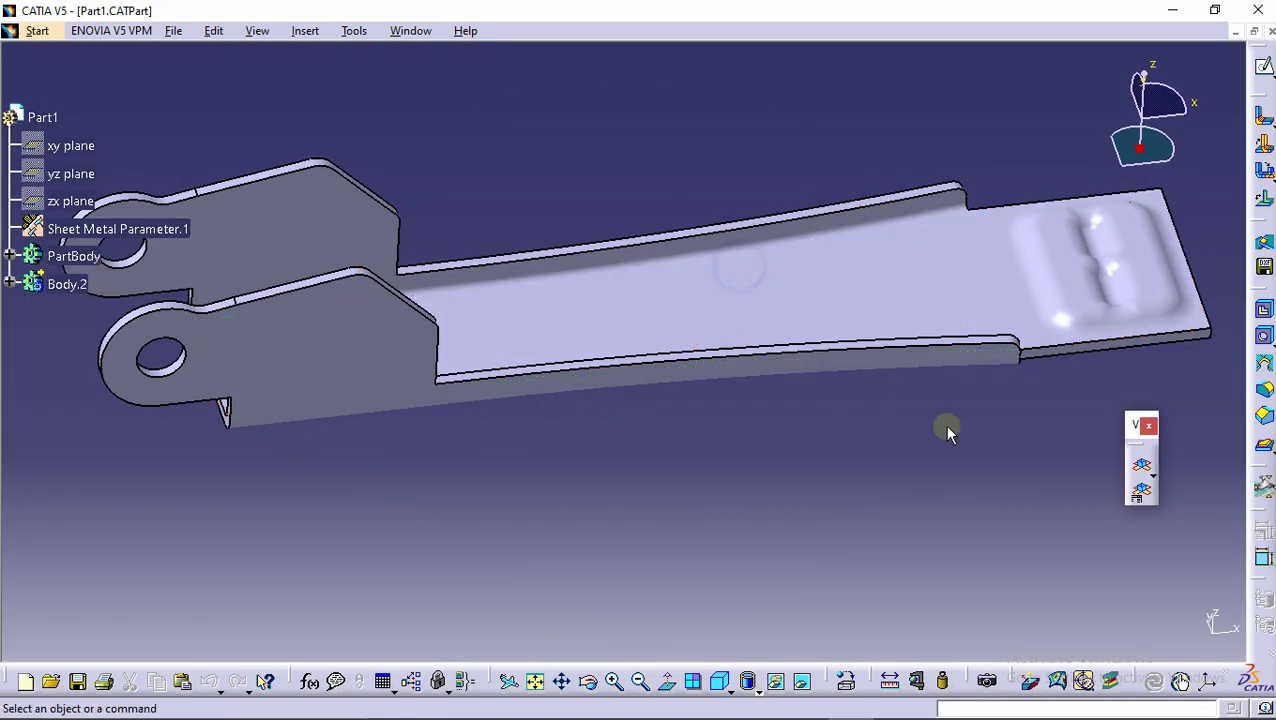
Unfold the stapler base into its flat view to inspect the blank, and fold it back to 3D.
left_click(1140, 466)
middle_click_drag(632, 413, 650, 533)
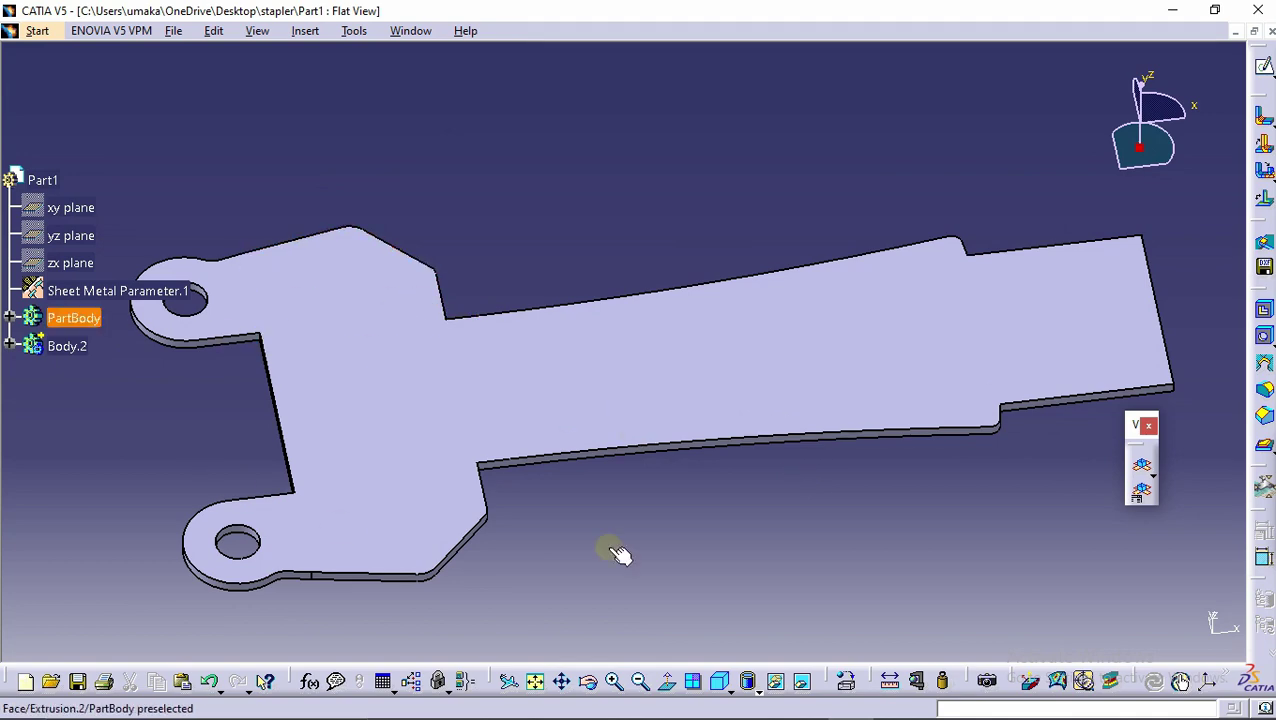
left_click(1143, 468)
middle_click_drag(521, 365, 825, 328)
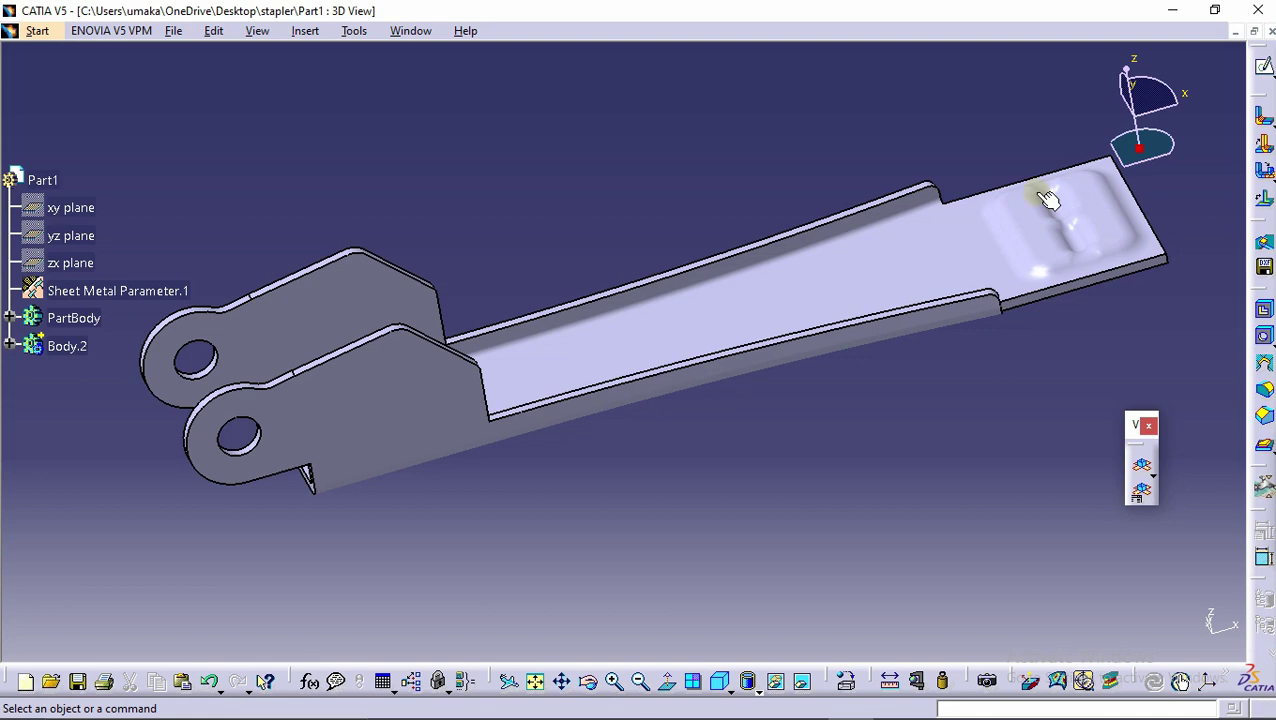
middle_click_drag(580, 198, 620, 276)
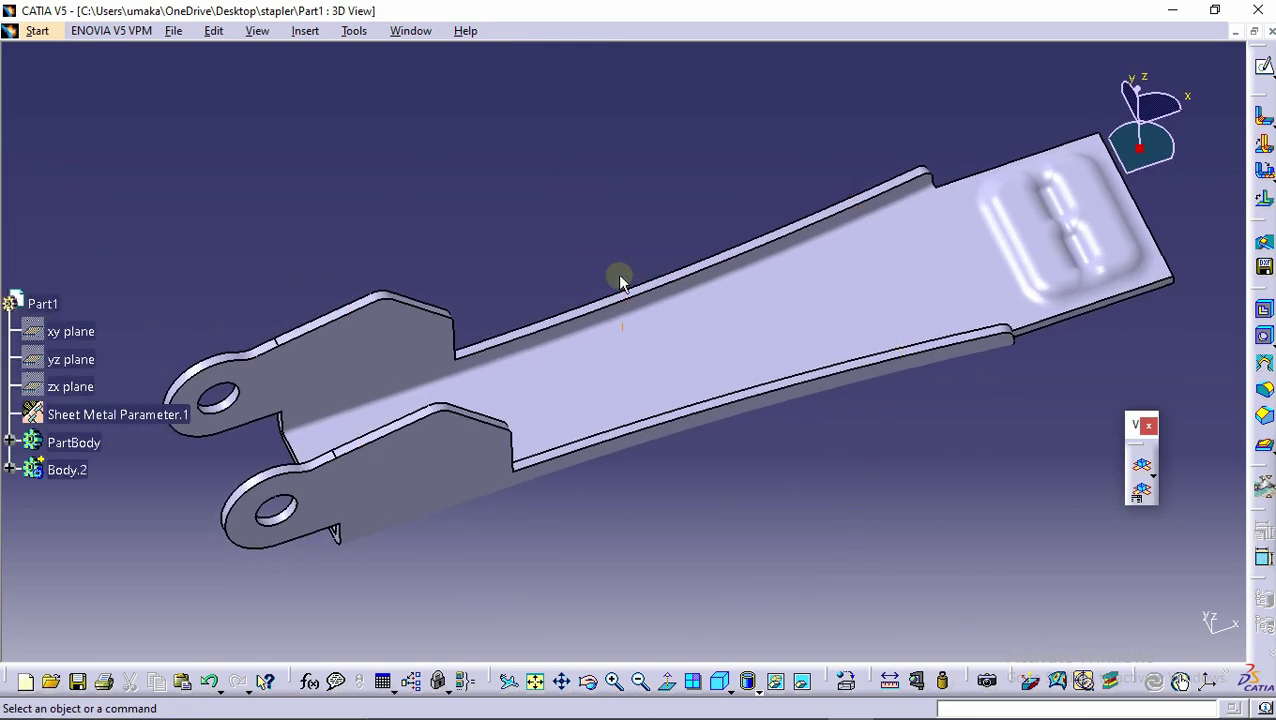
Create a Generative Sheetmetal Design part named Part1 with hybrid design and define its sheet metal parameters with 1 mm thickness.
mouse_move(651, 8)
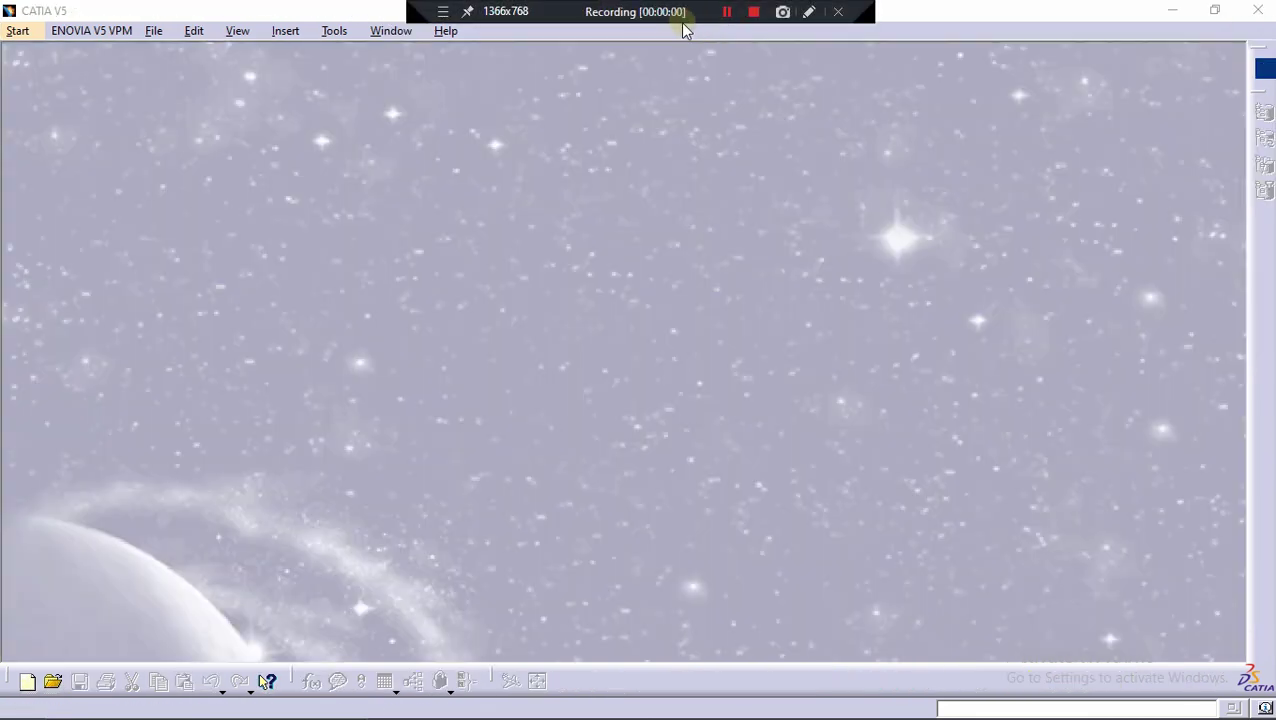
left_click(18, 31)
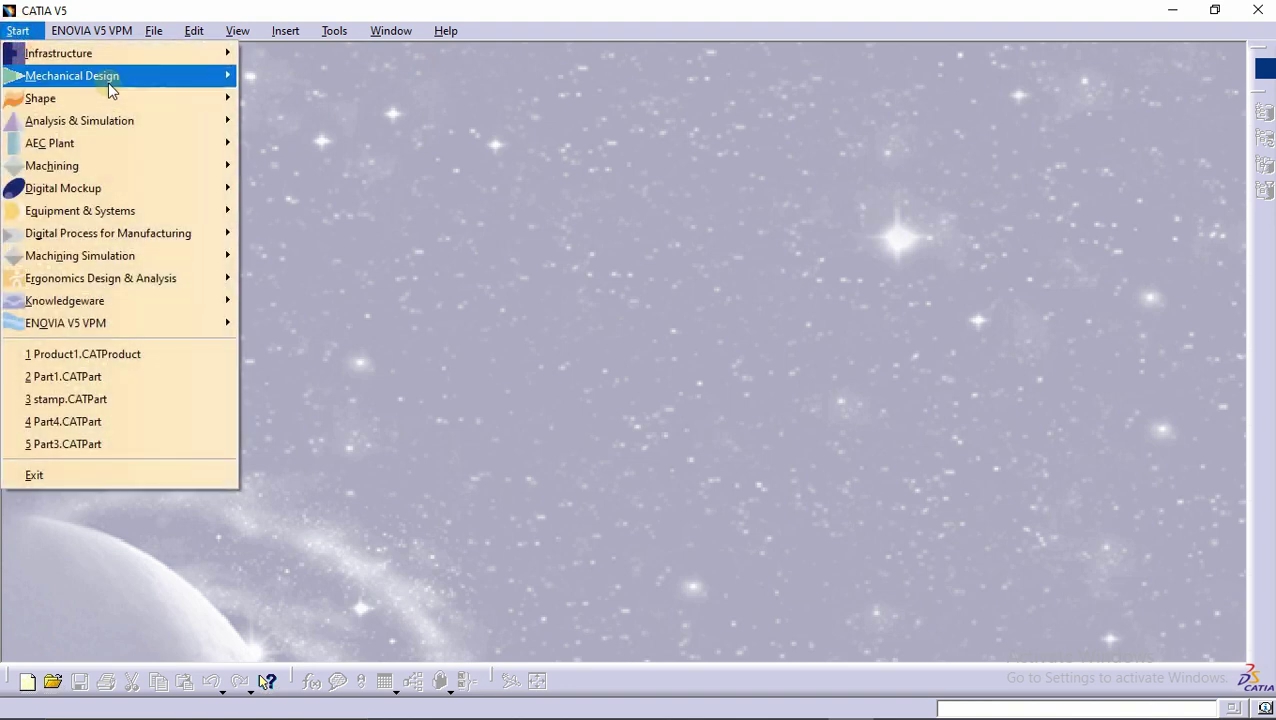
mouse_move(108, 78)
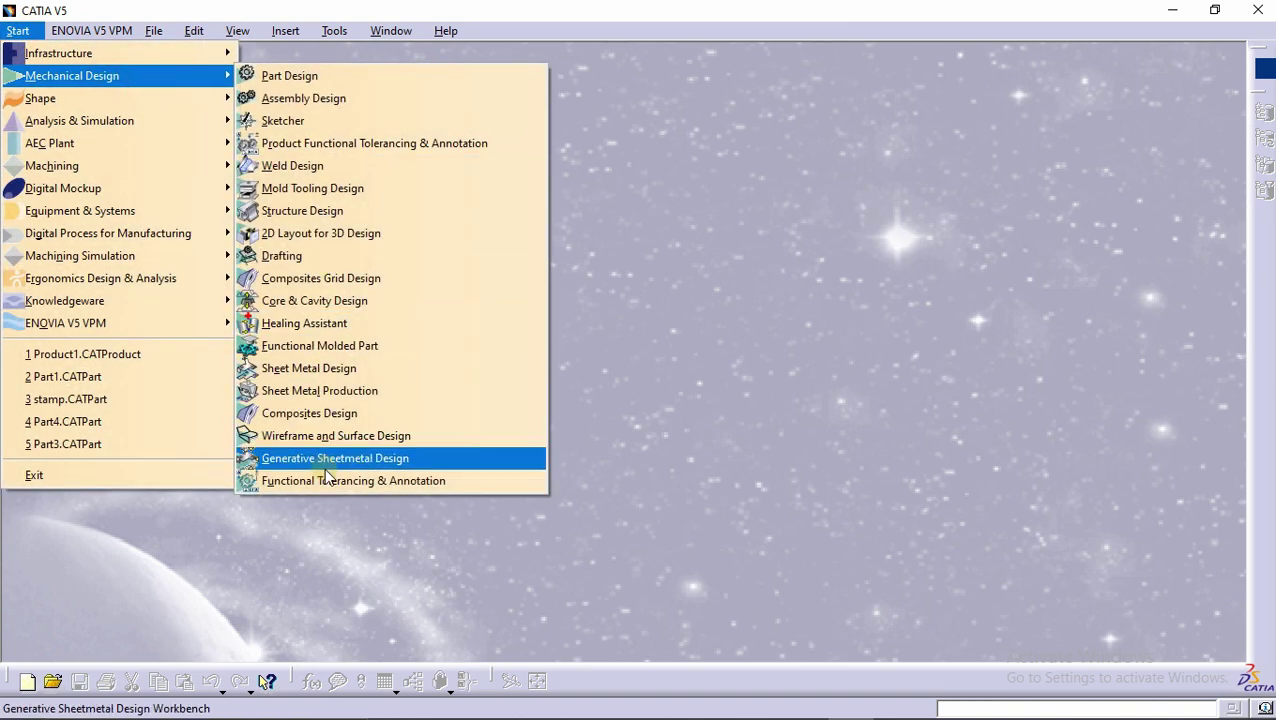
left_click(325, 462)
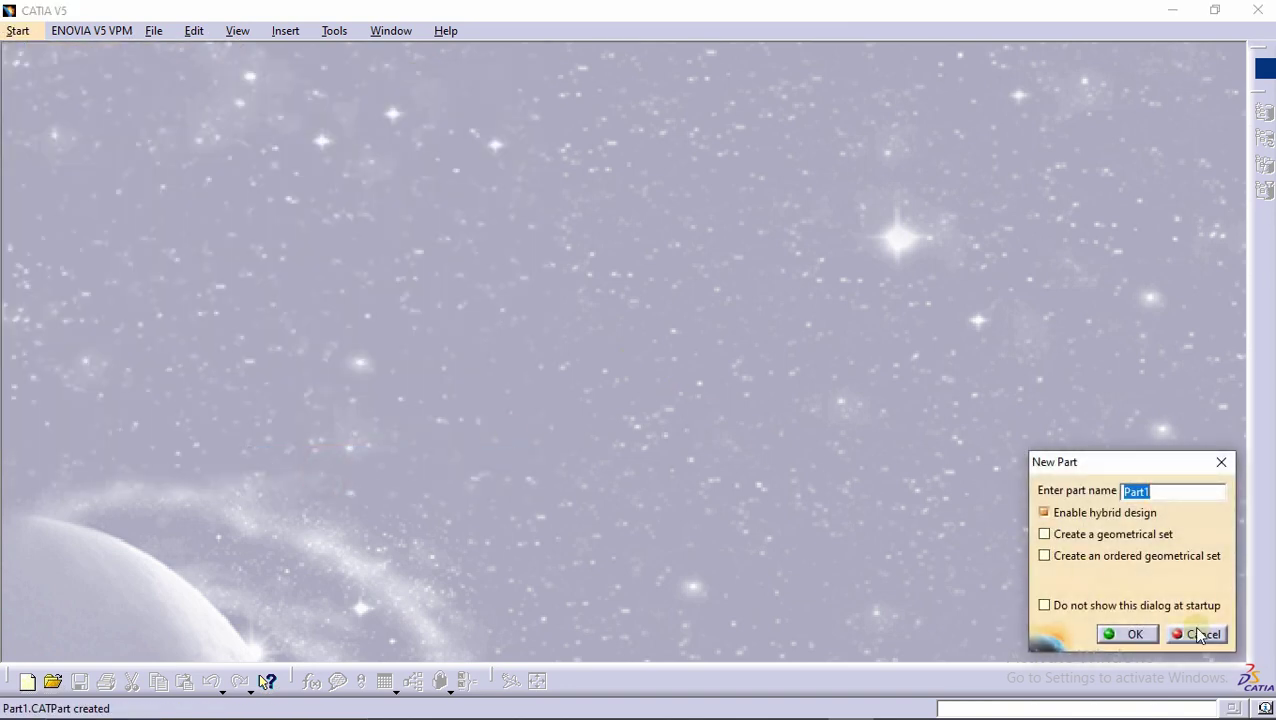
left_click(1117, 636)
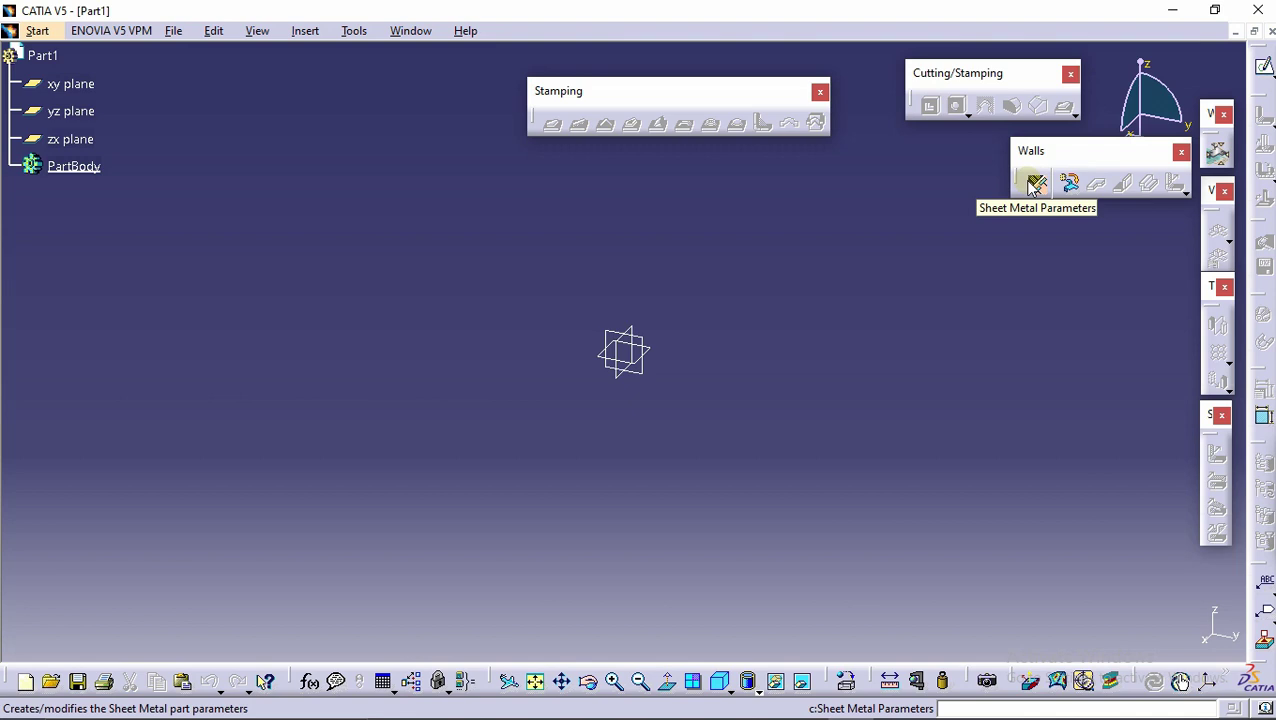
left_click(1035, 184)
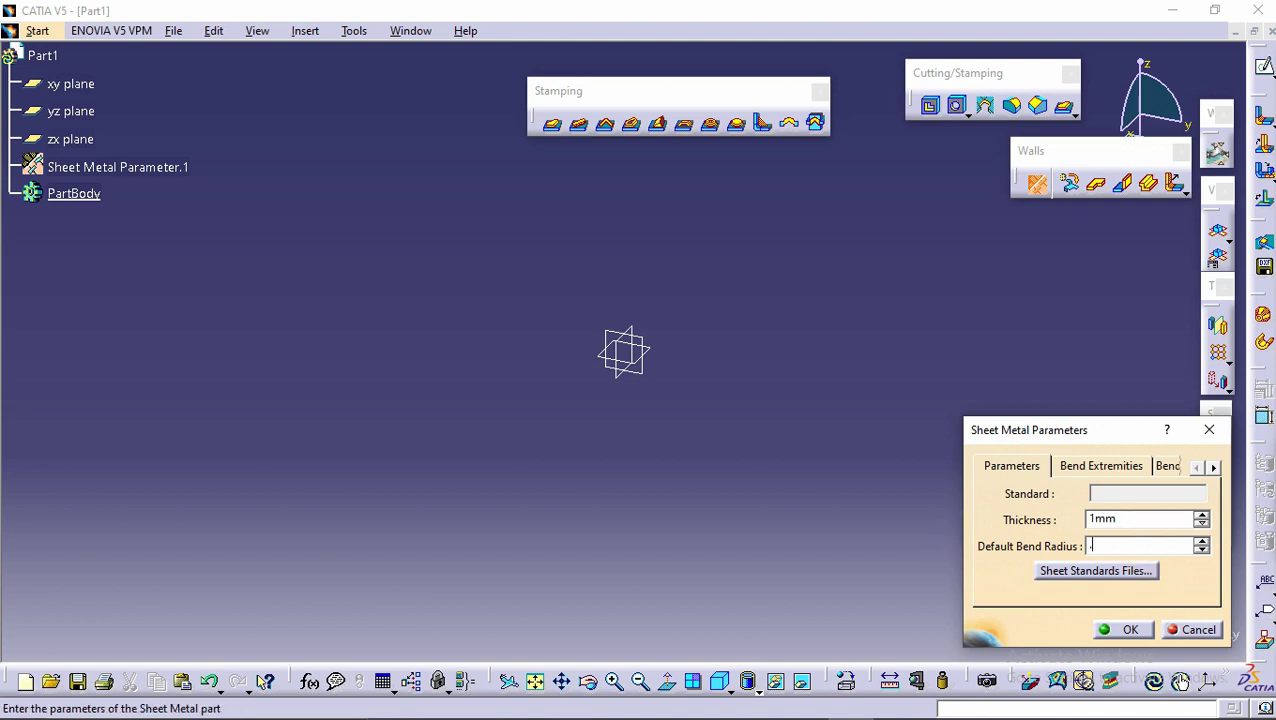
left_click(1140, 638)
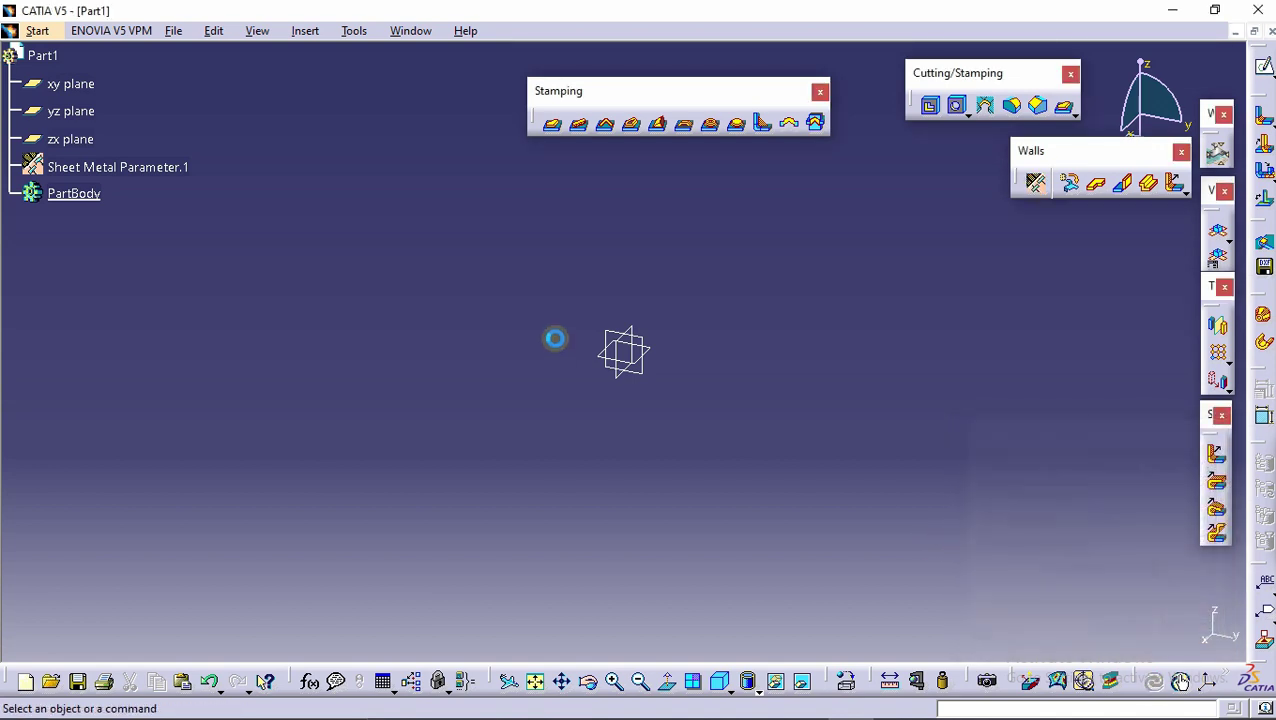
Start a sketch on the xy plane and draw a vertical line along the V axis, ending about 29 mm below the origin.
left_click(1265, 66)
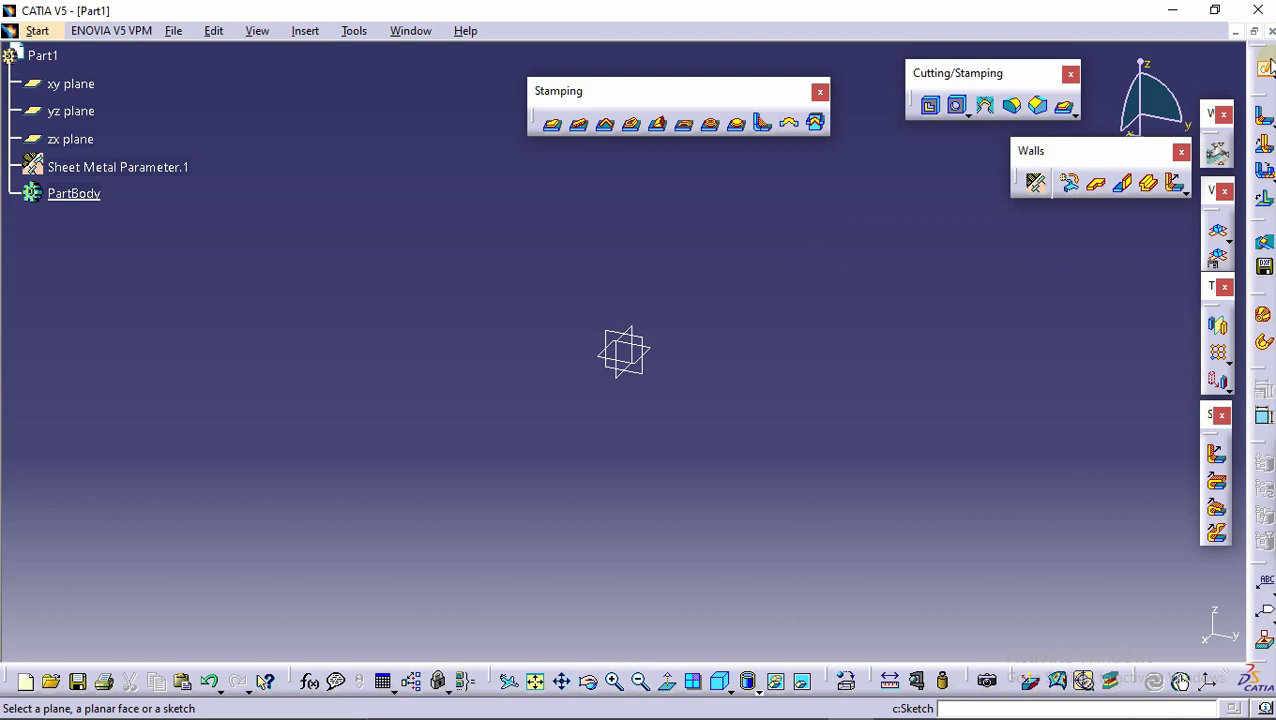
left_click(652, 346)
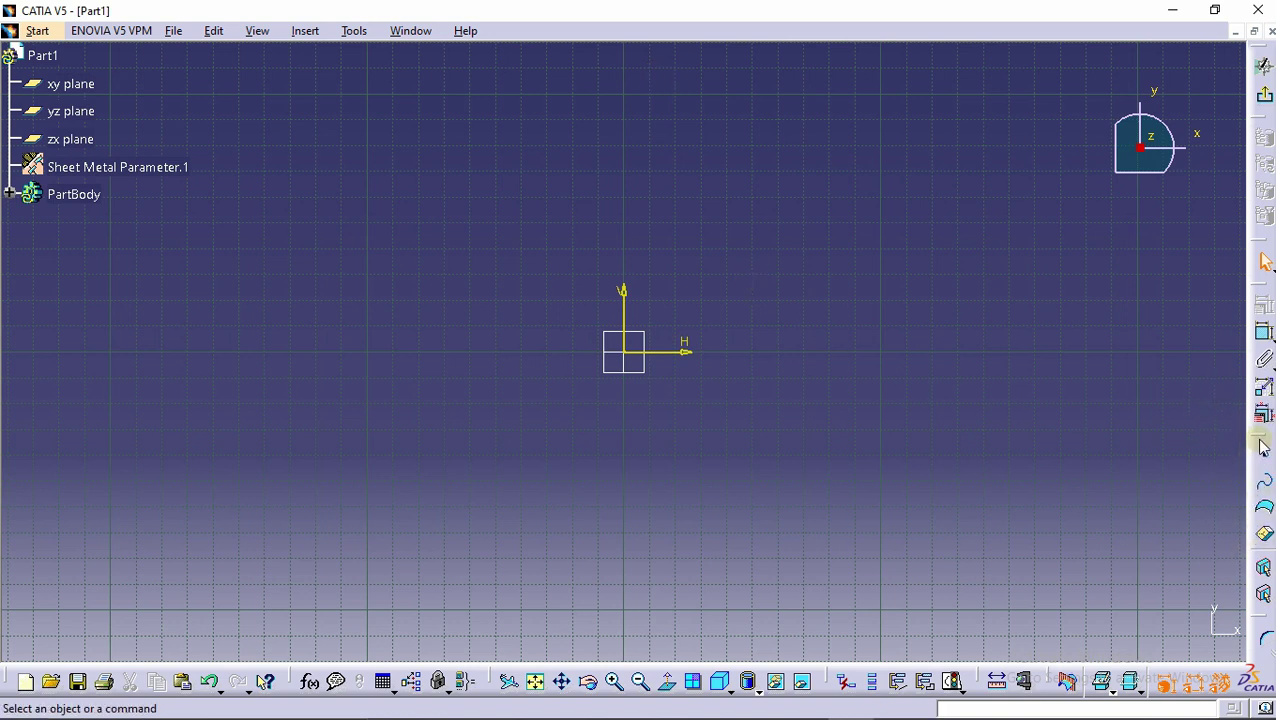
left_click_drag(1150, 347, 1152, 345)
left_click_drag(1240, 448, 1217, 396)
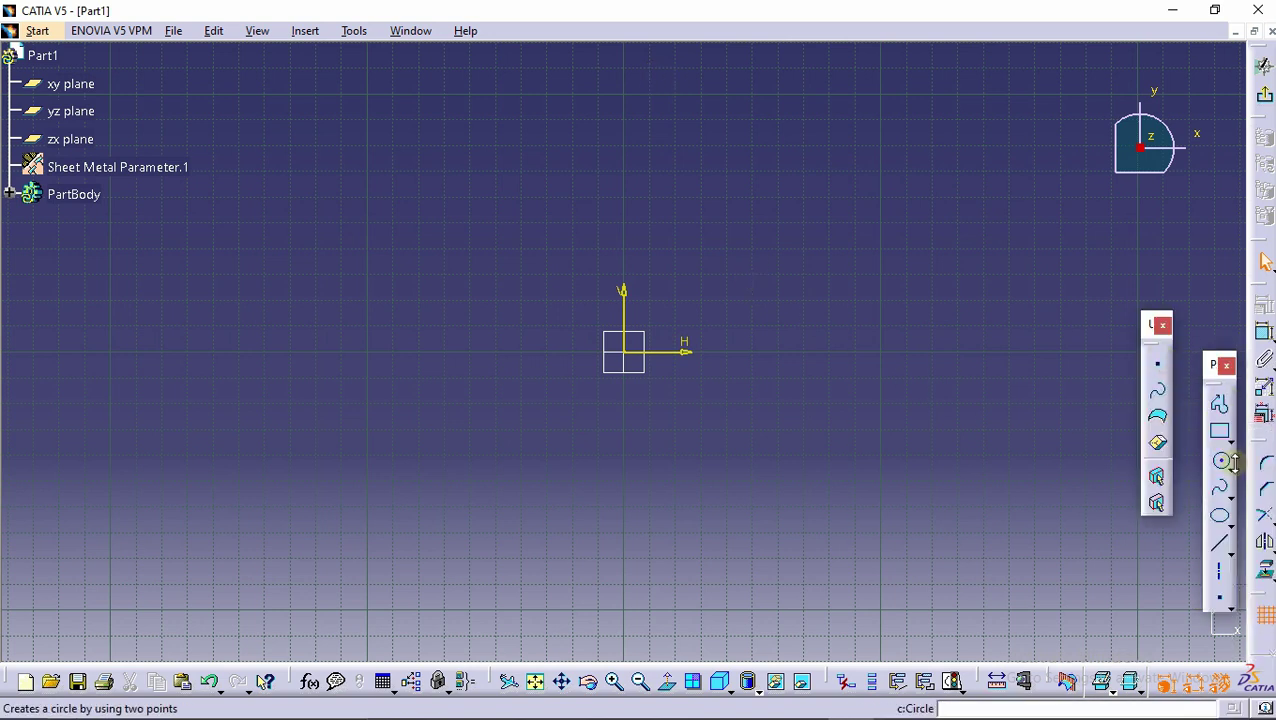
left_click(1218, 545)
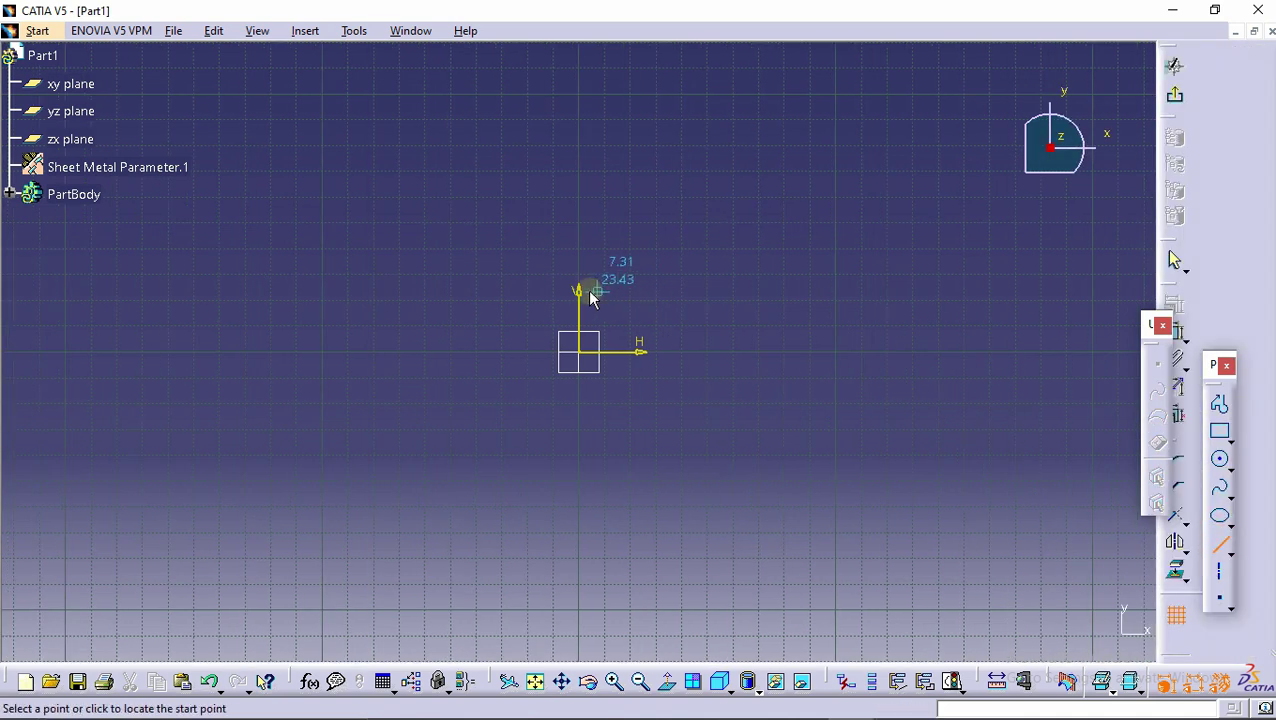
left_click(580, 287)
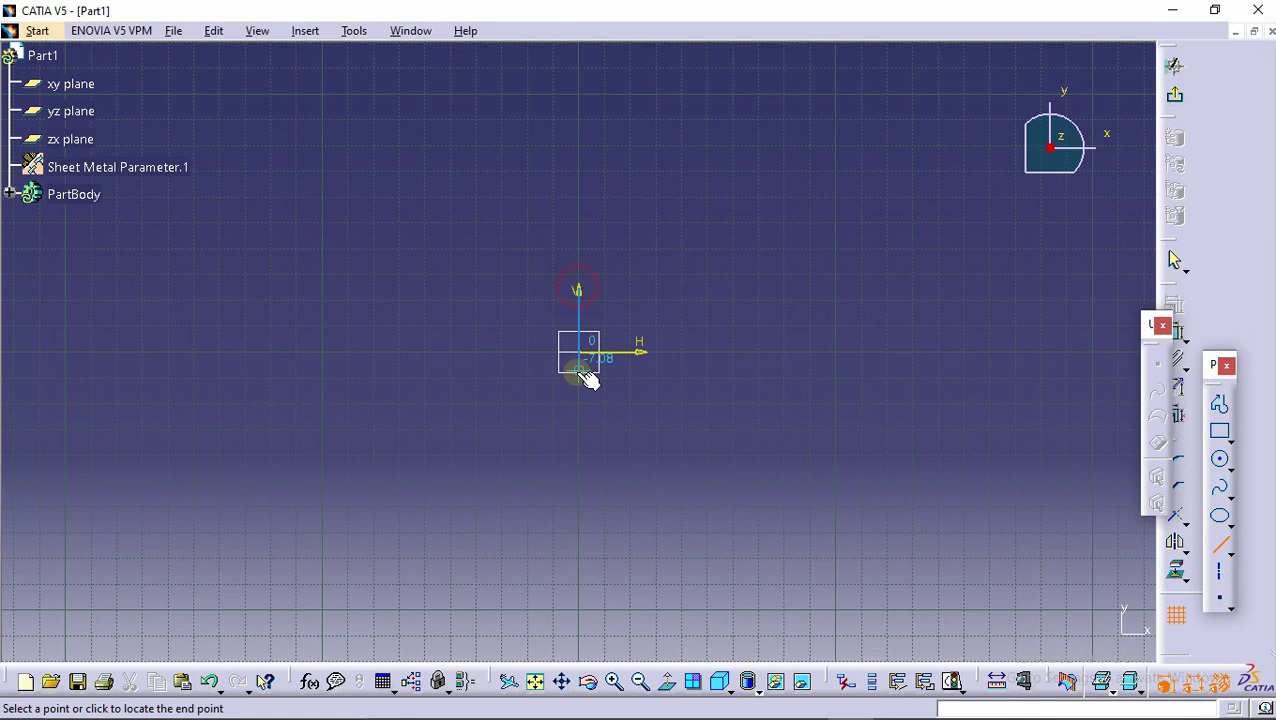
left_click(583, 427)
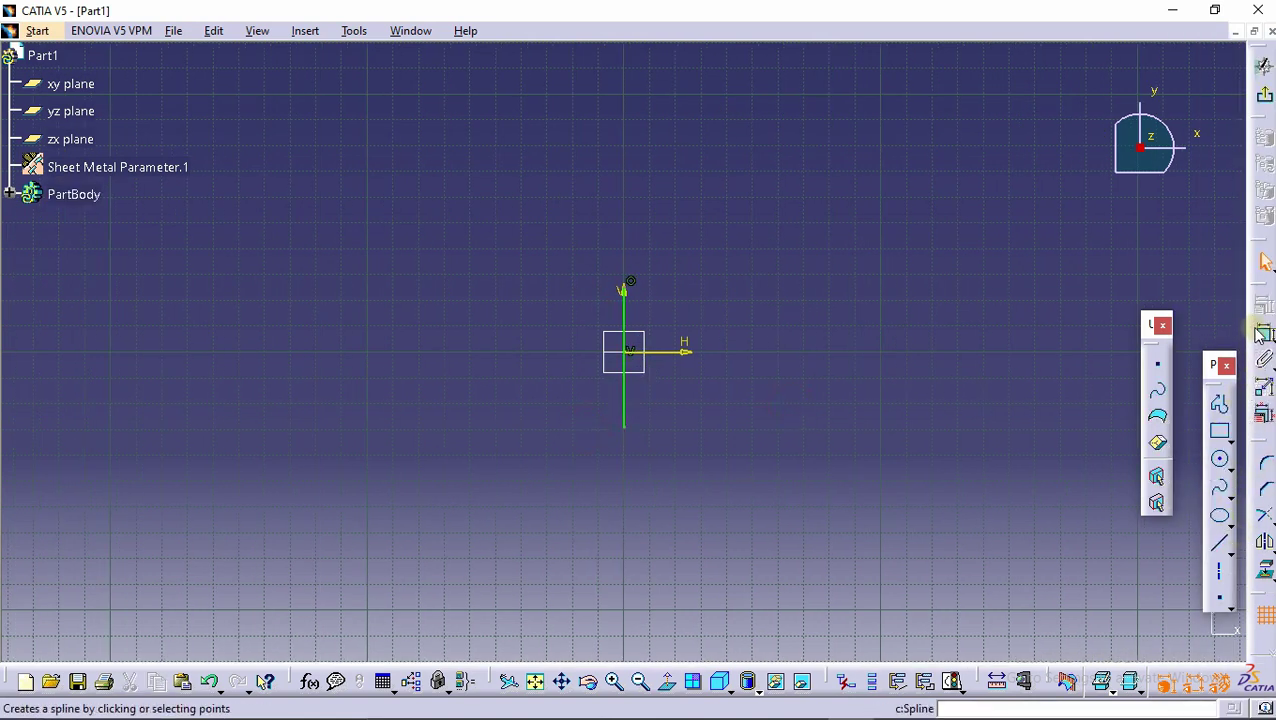
Dimension the vertical line on the V axis and set its length to 12 mm.
left_click(1263, 330)
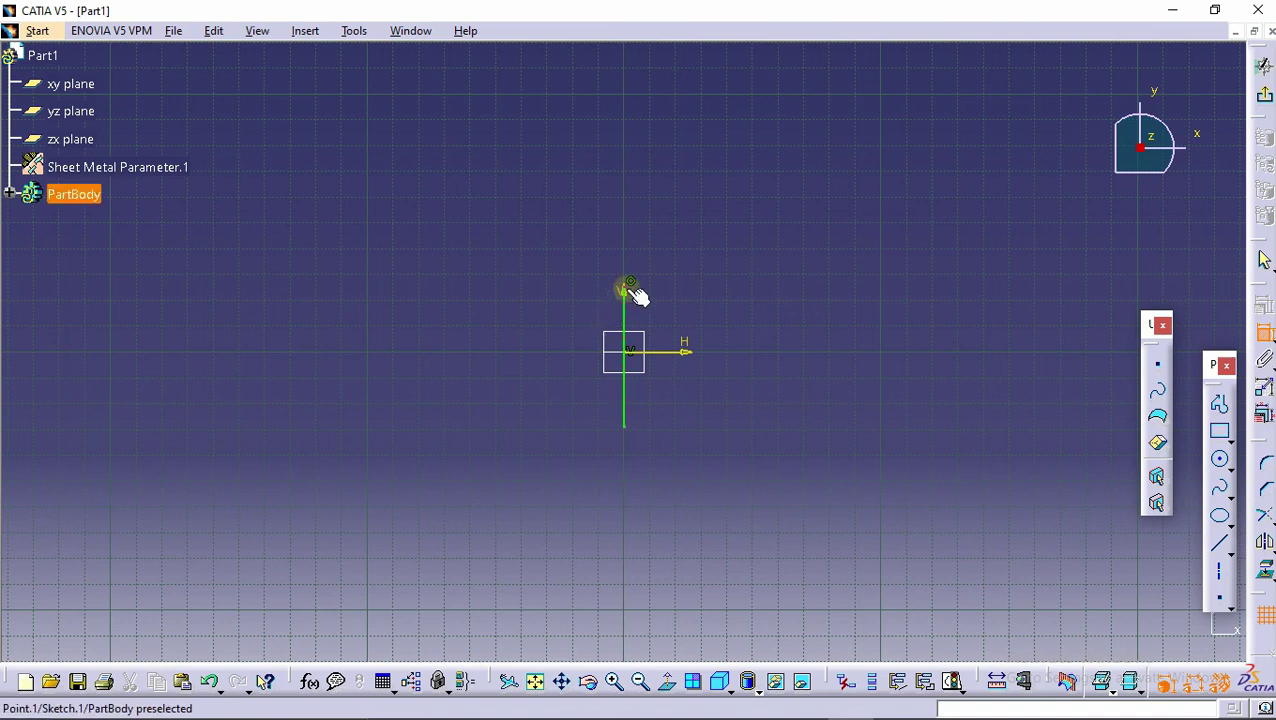
left_click(522, 312)
double_click(535, 312)
type("12mm")
key("Return")
mouse_move(643, 437)
middle_mouse_down()
mouse_move(636, 404)
mouse_move(630, 425)
mouse_move(673, 290)
middle_mouse_up()
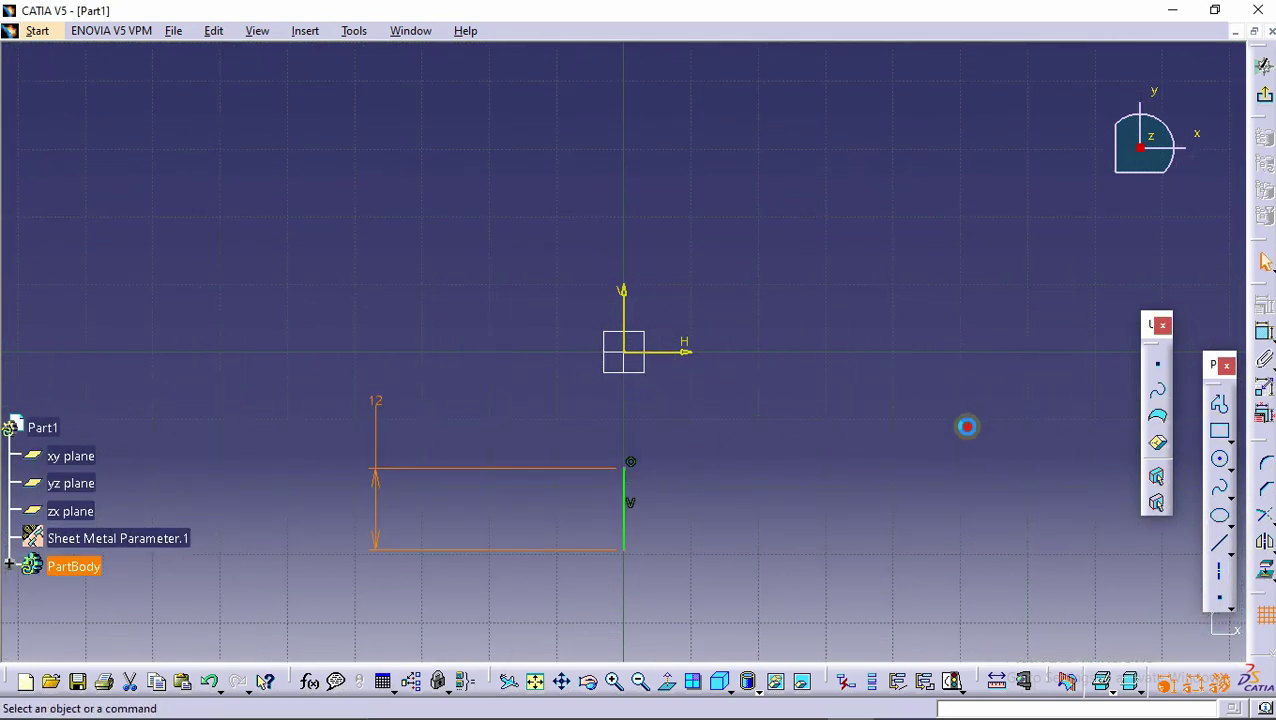
Constrain the lower end of the 12 mm line to lie 6 mm from the horizontal axis.
left_click(1265, 333)
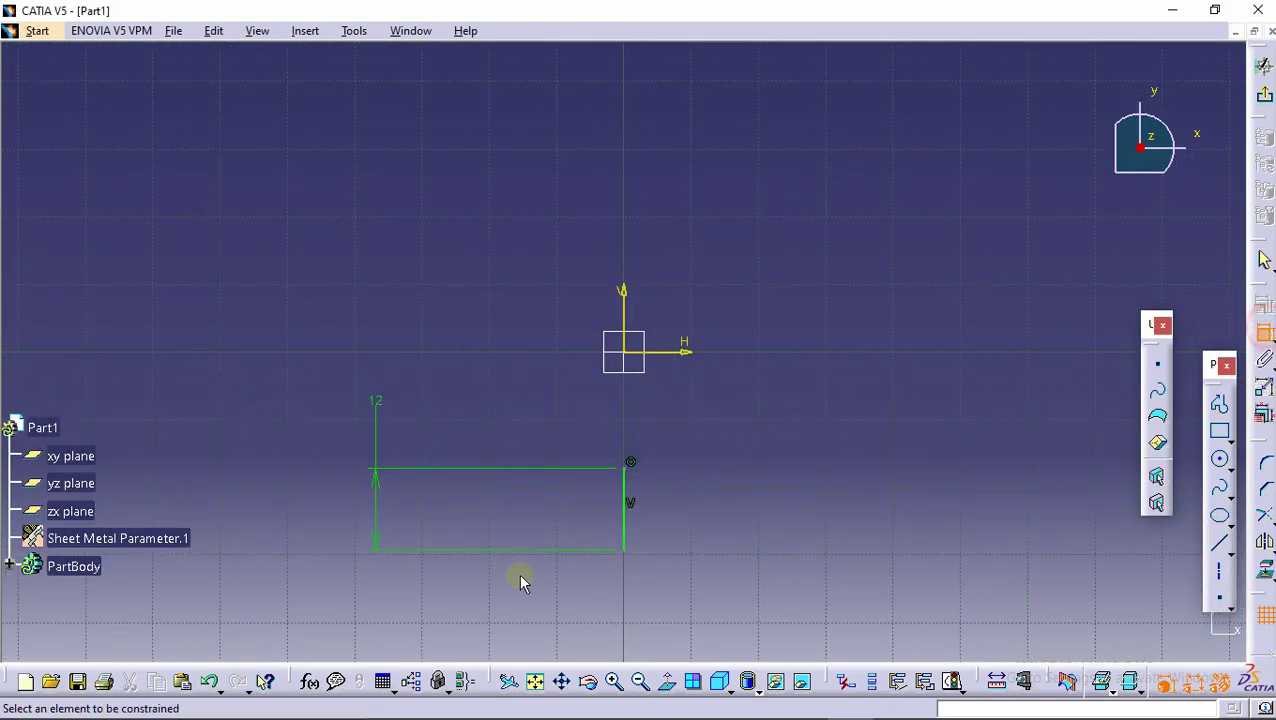
left_click(621, 550)
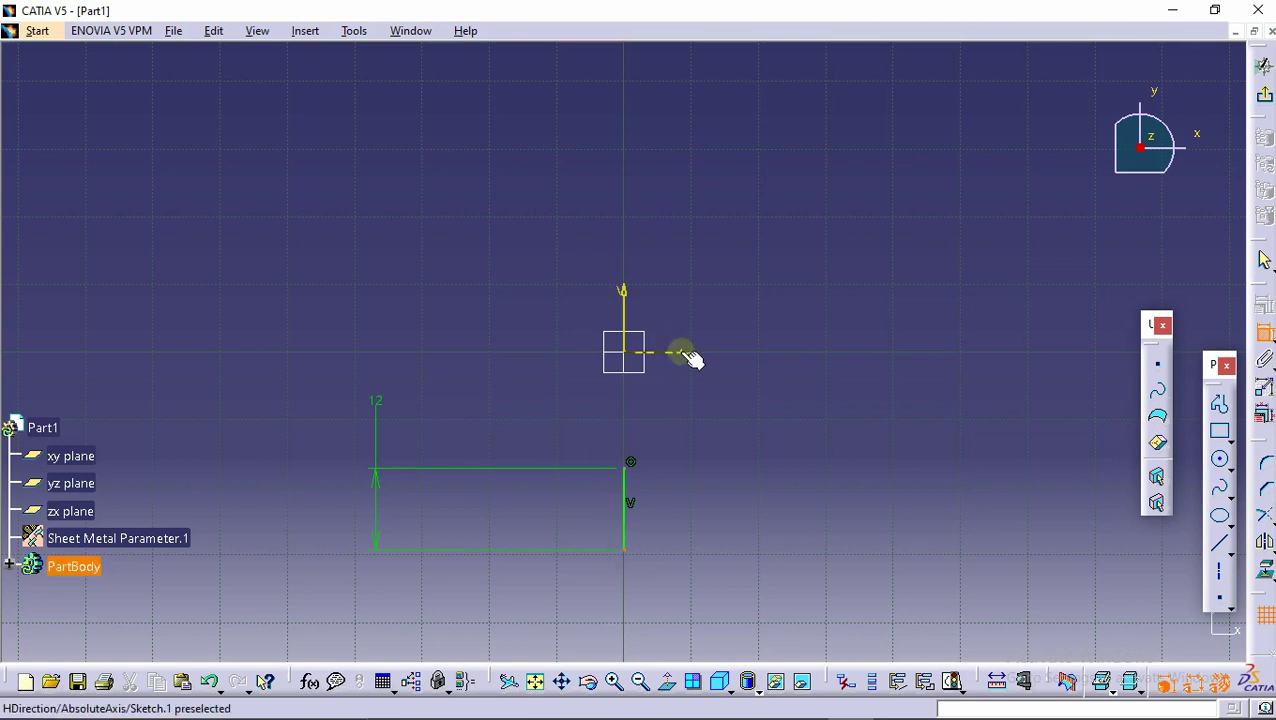
left_click(709, 427)
double_click(702, 425)
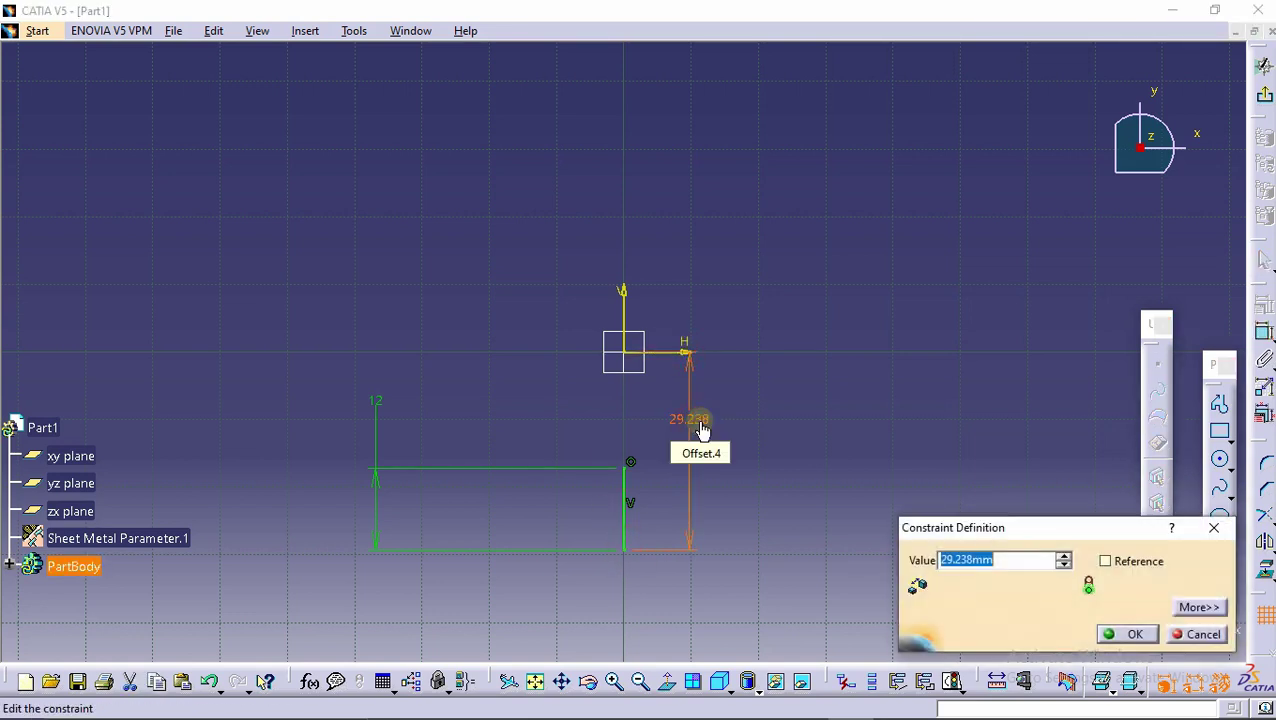
type("6")
key("Return")
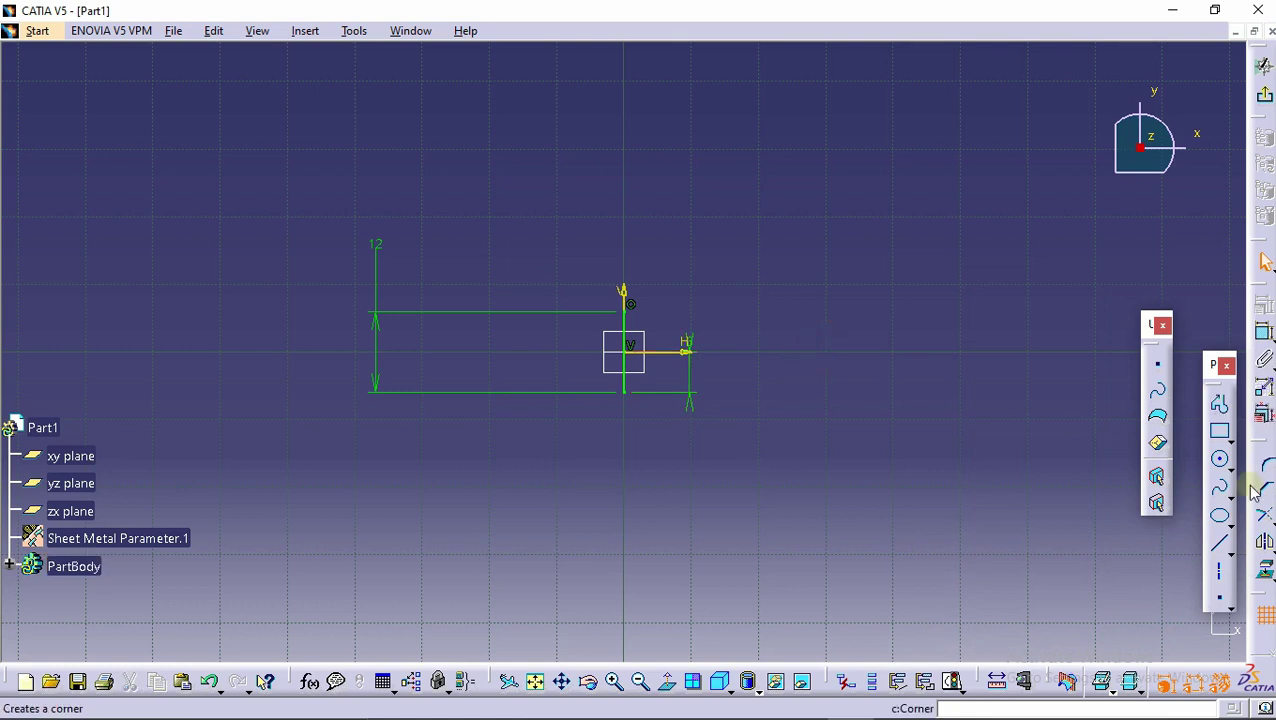
Draw a second vertical line about 30 mm long, about 68 mm to the right of the first line.
left_click(1221, 543)
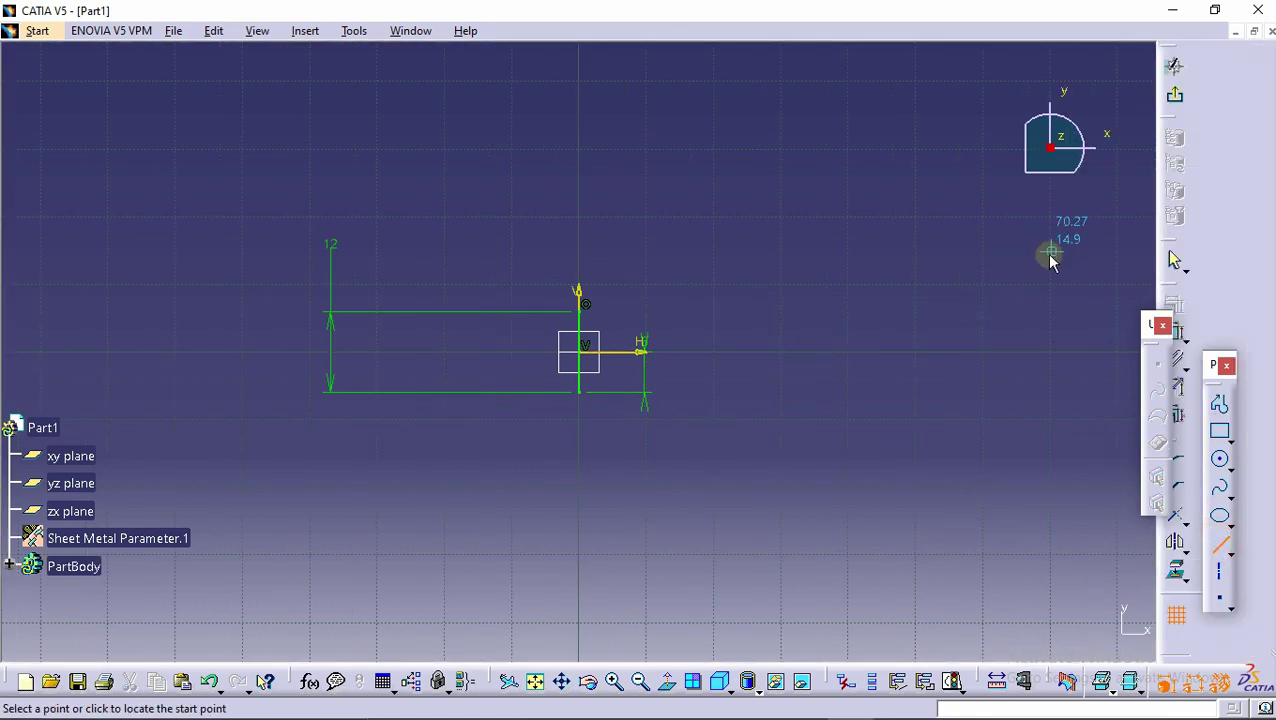
left_click(1037, 460)
left_click(795, 406)
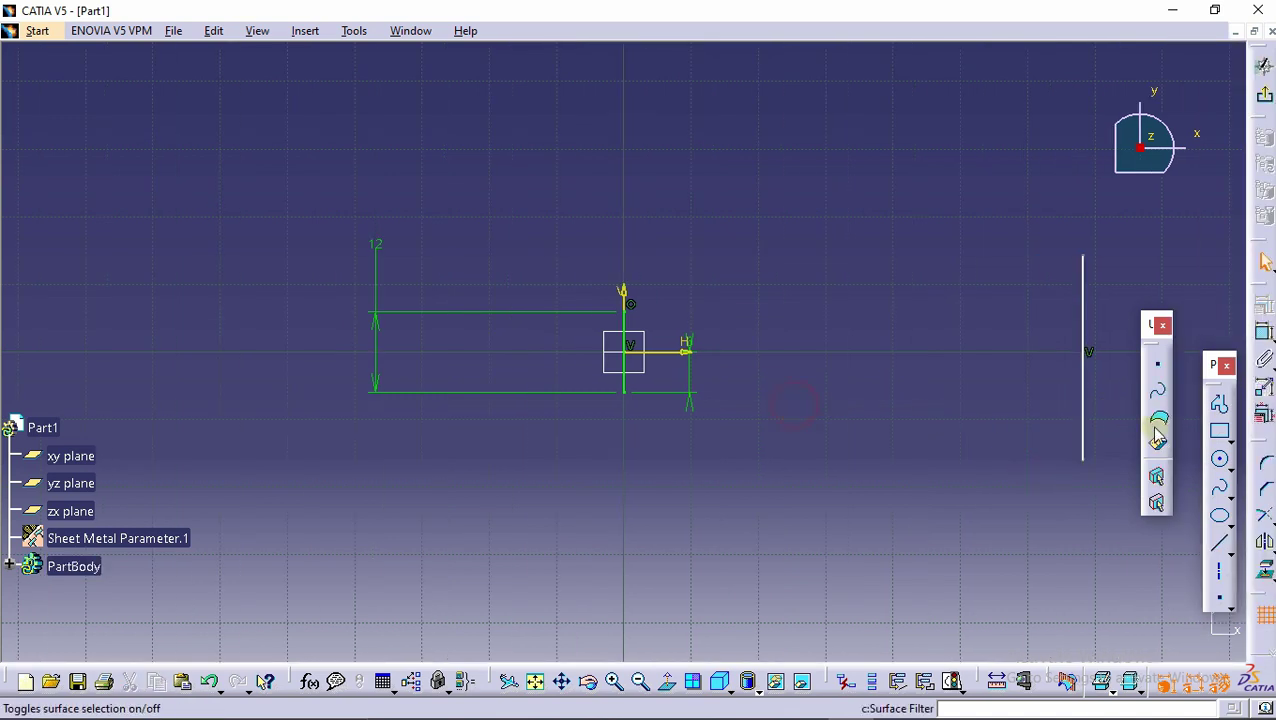
Dimension the distance between the two vertical lines and set it to 81 mm.
left_click(1263, 333)
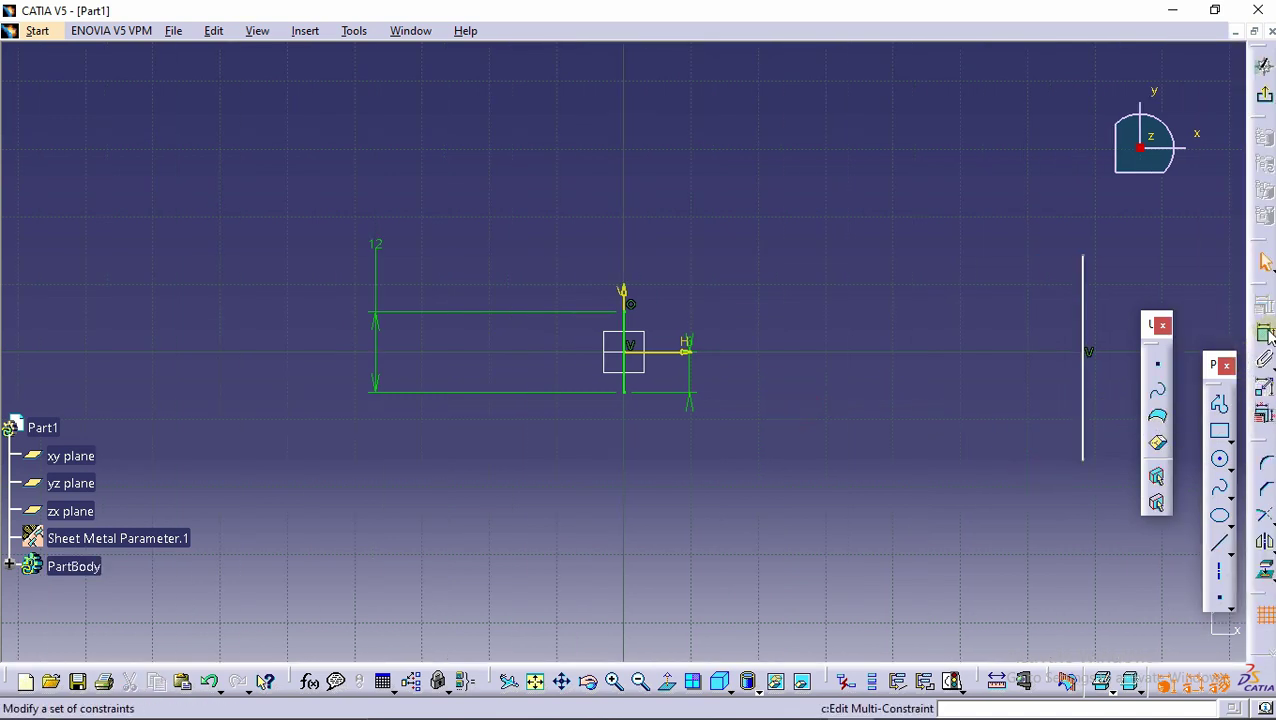
left_click(1083, 340)
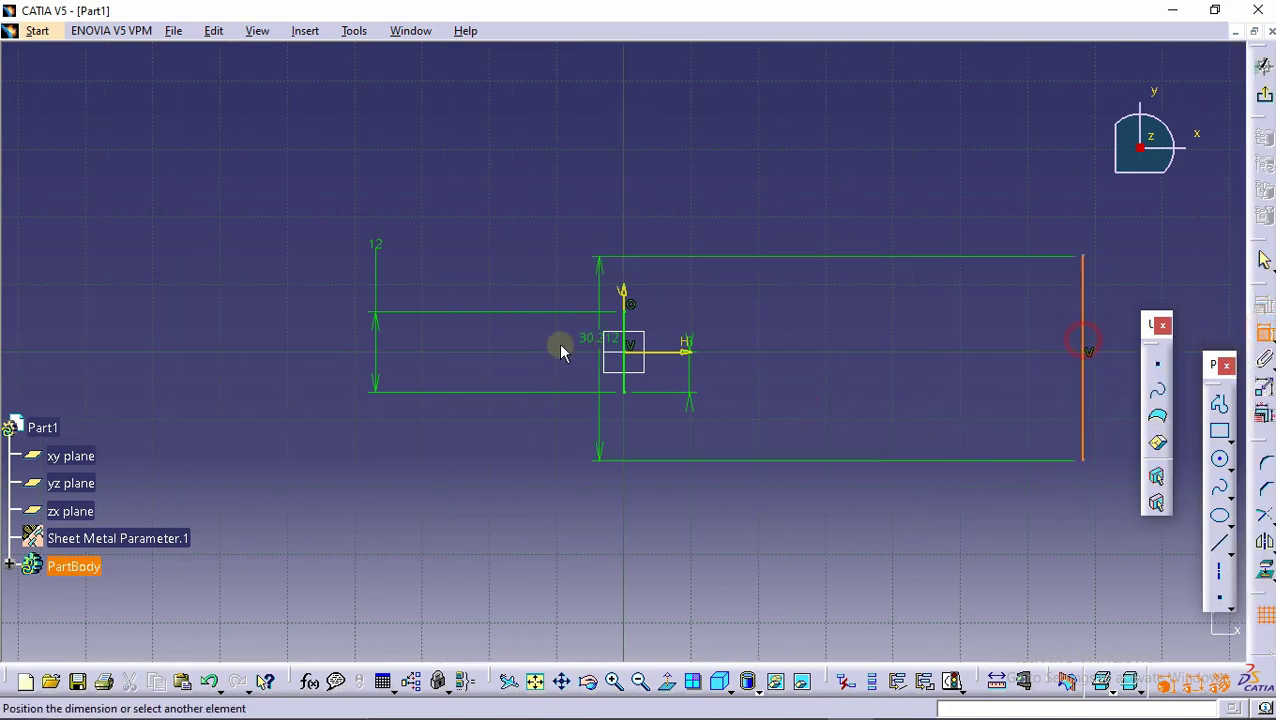
left_click(626, 322)
left_click(722, 313)
double_click(724, 313)
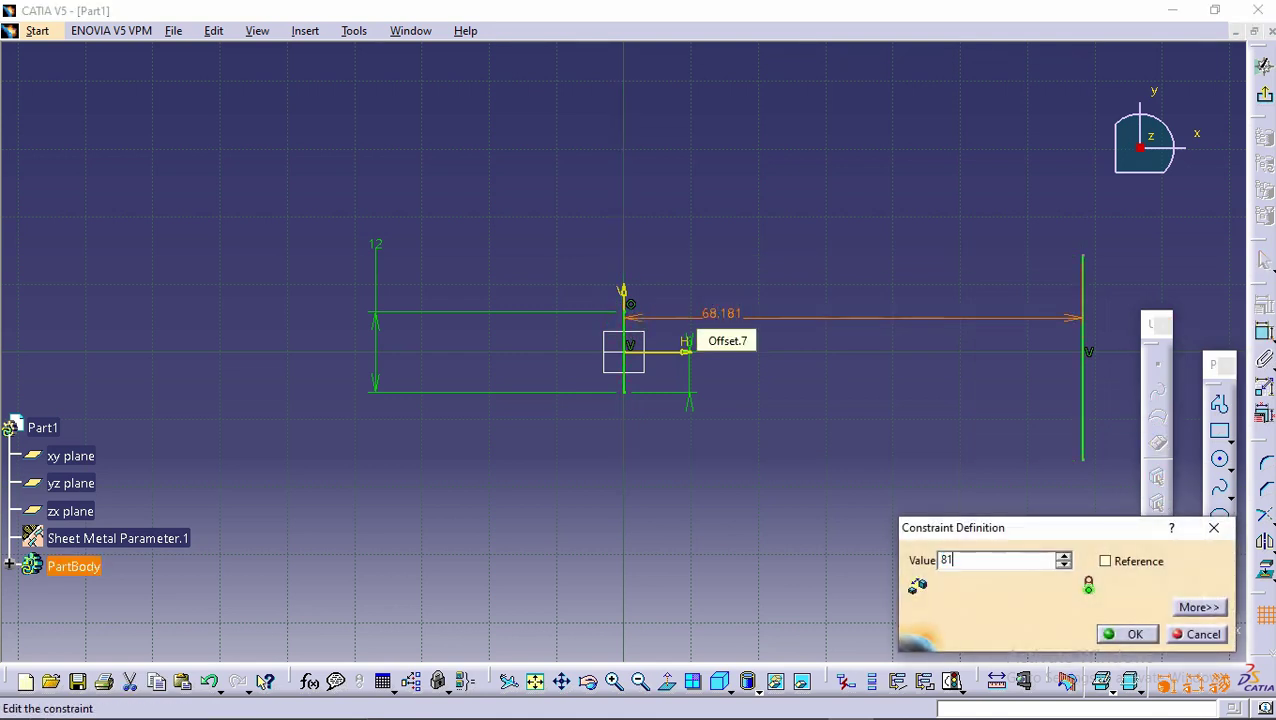
type("81")
key("Return")
Dimension the second vertical line and set its length to 18 mm.
mouse_move(922, 128)
middle_mouse_down()
mouse_move(917, 194)
mouse_move(752, 185)
mouse_move(850, 229)
mouse_move(380, 232)
middle_mouse_up()
left_click(1260, 338)
left_click(718, 342)
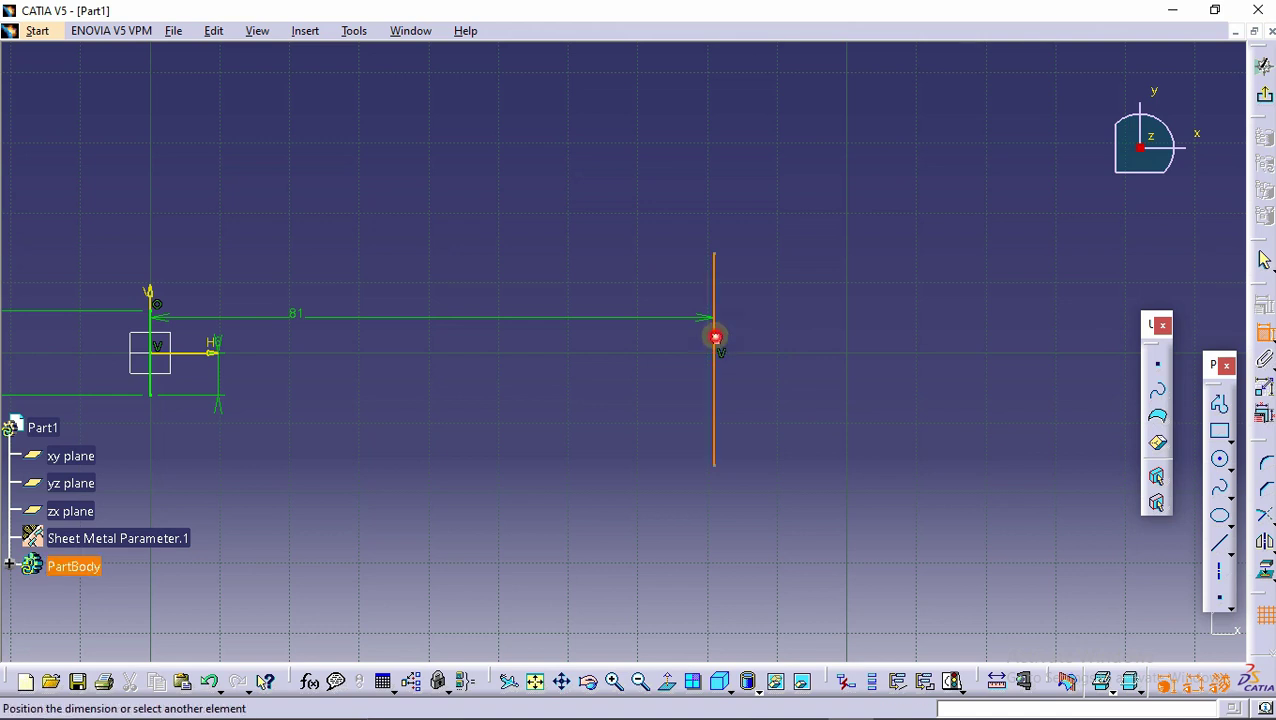
left_click(786, 326)
double_click(785, 332)
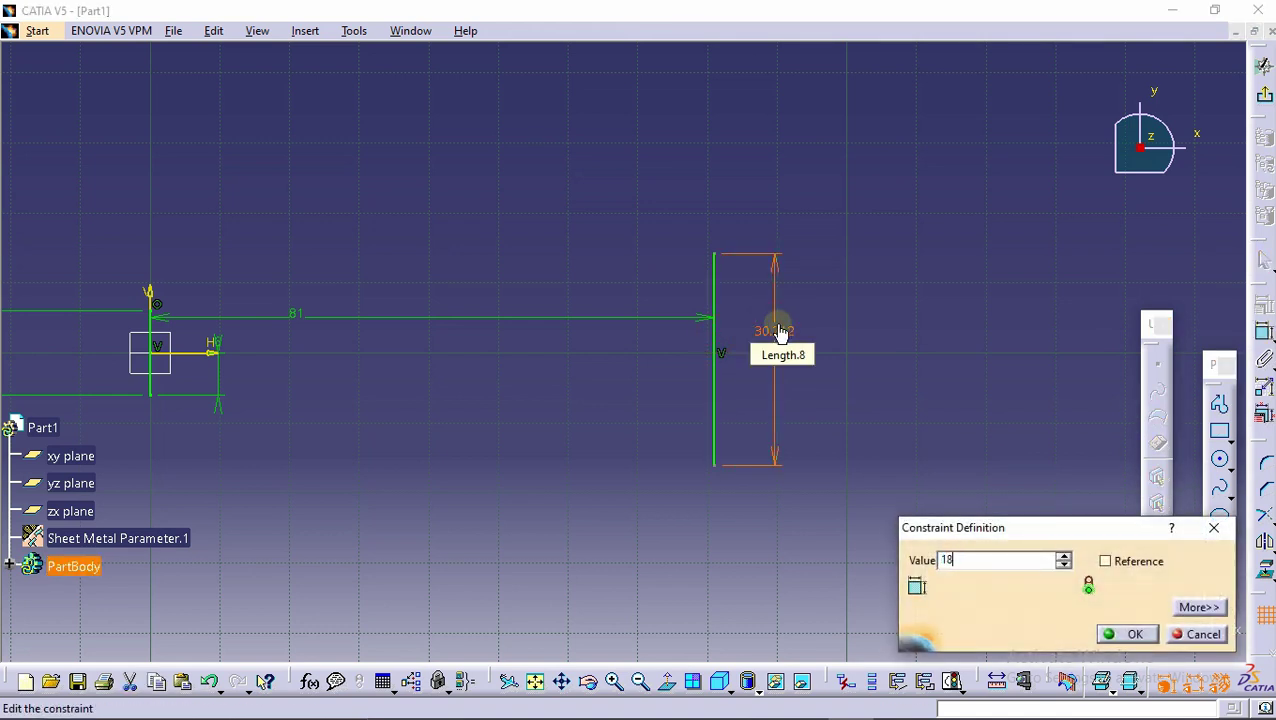
key("Return")
Constrain the lower end of the 18 mm vertical line to lie 9 mm from the horizontal axis.
left_click(1262, 334)
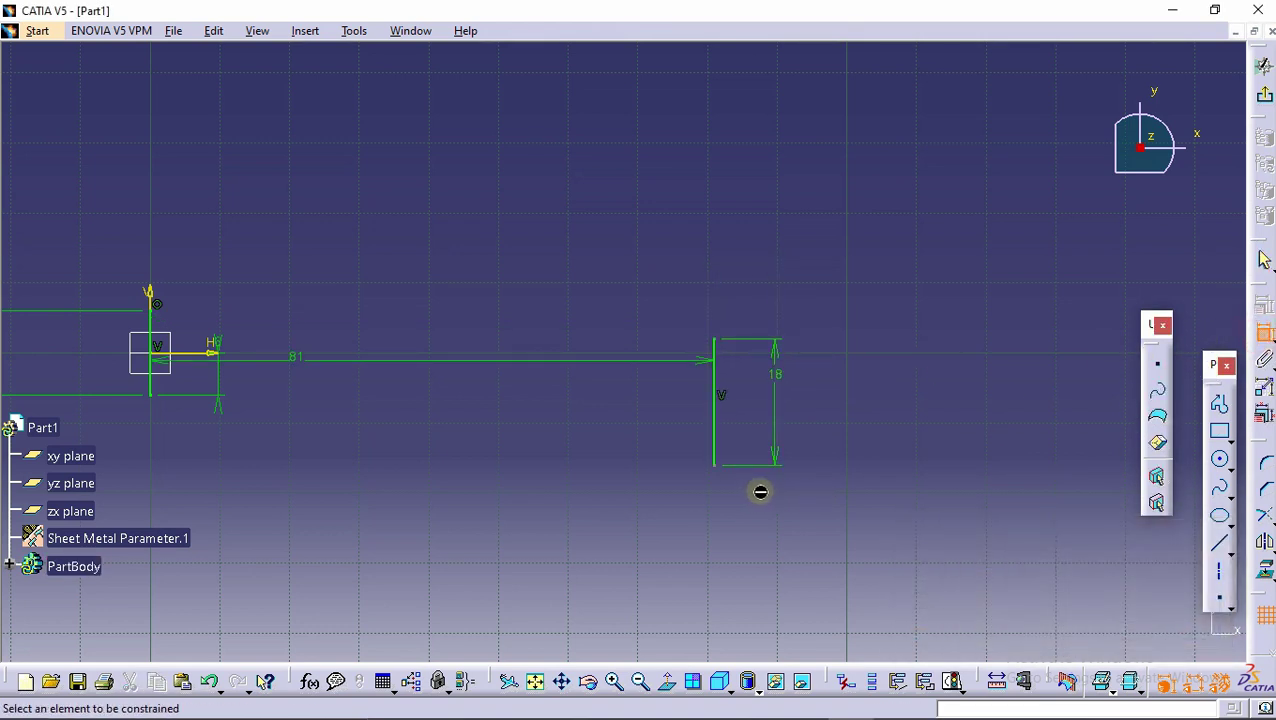
left_click(714, 466)
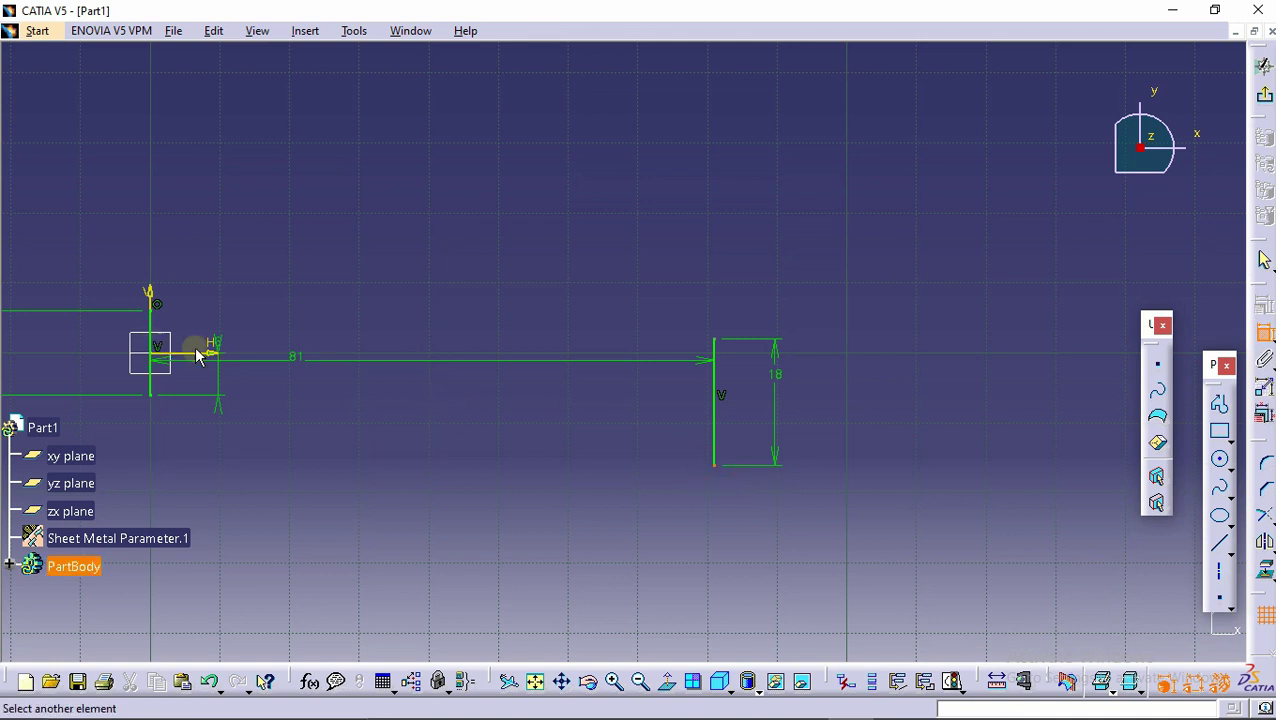
left_click(218, 362)
left_click(391, 398)
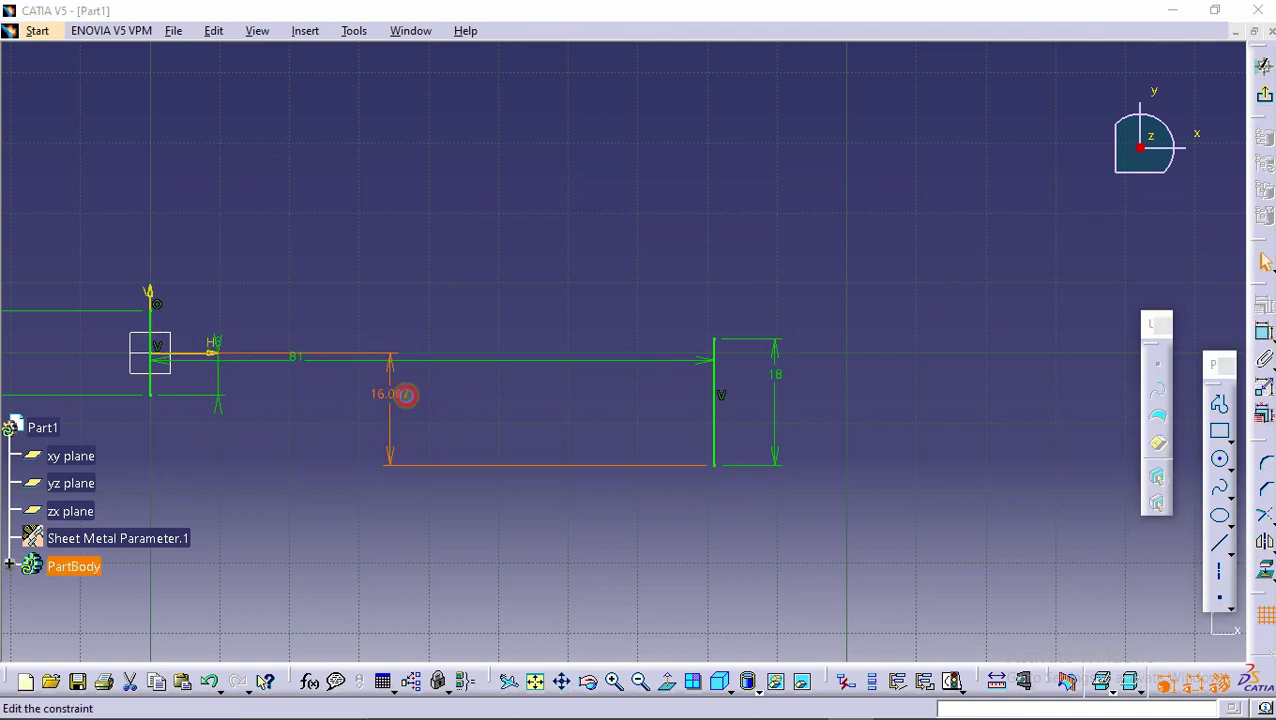
double_click(408, 400)
key("Return")
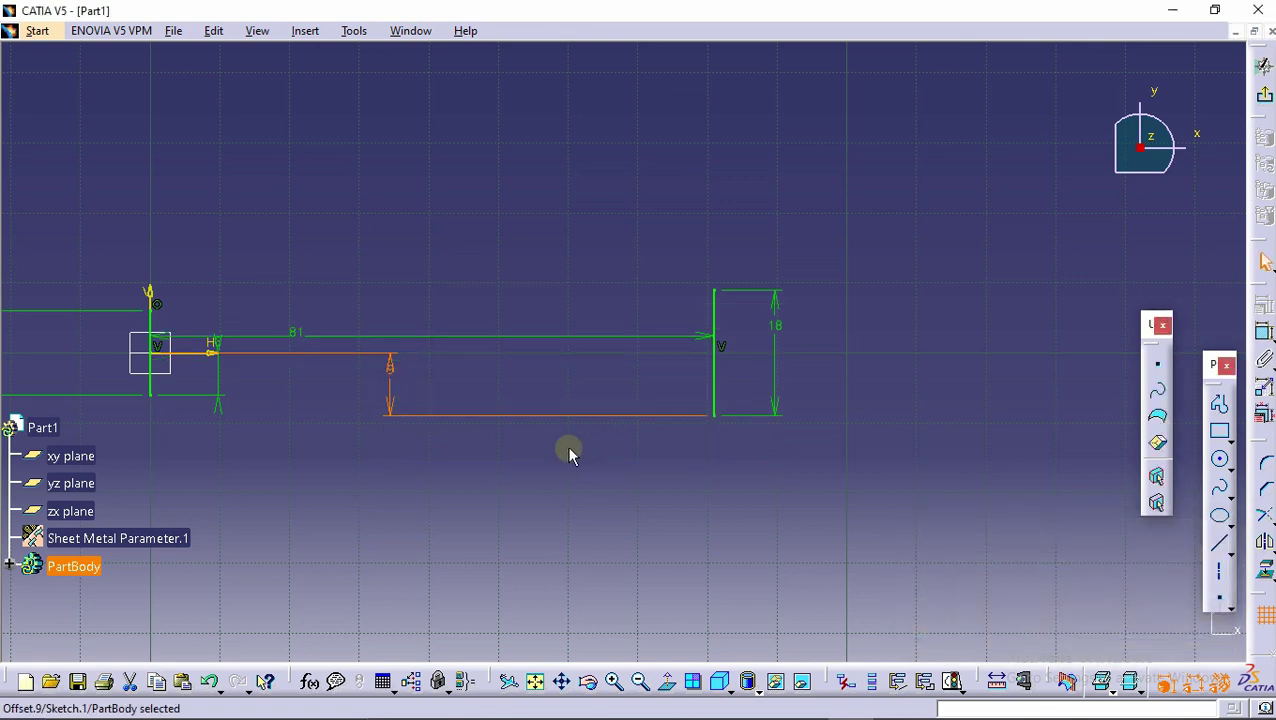
Draw a horizontal line about 17 mm long from the upper end of the 12 mm vertical line toward the 18 mm line.
mouse_move(385, 465)
middle_mouse_down()
mouse_move(354, 434)
mouse_move(831, 436)
middle_mouse_up()
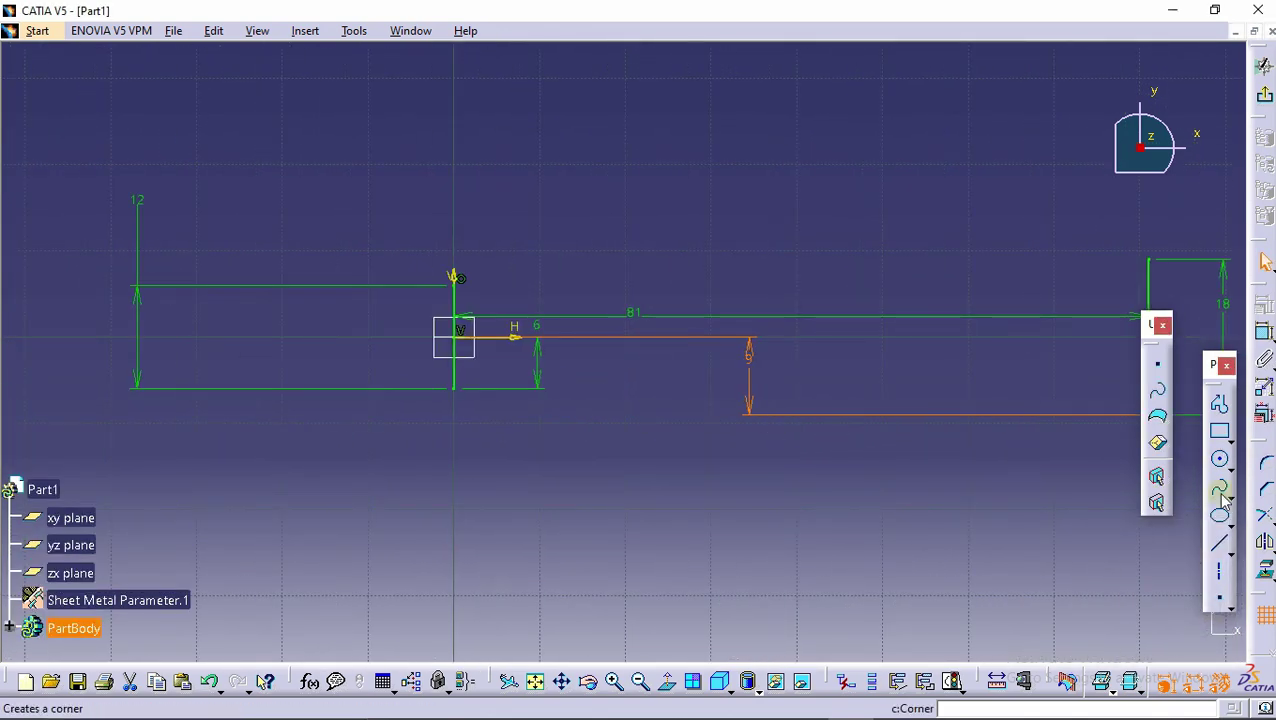
left_click(1219, 543)
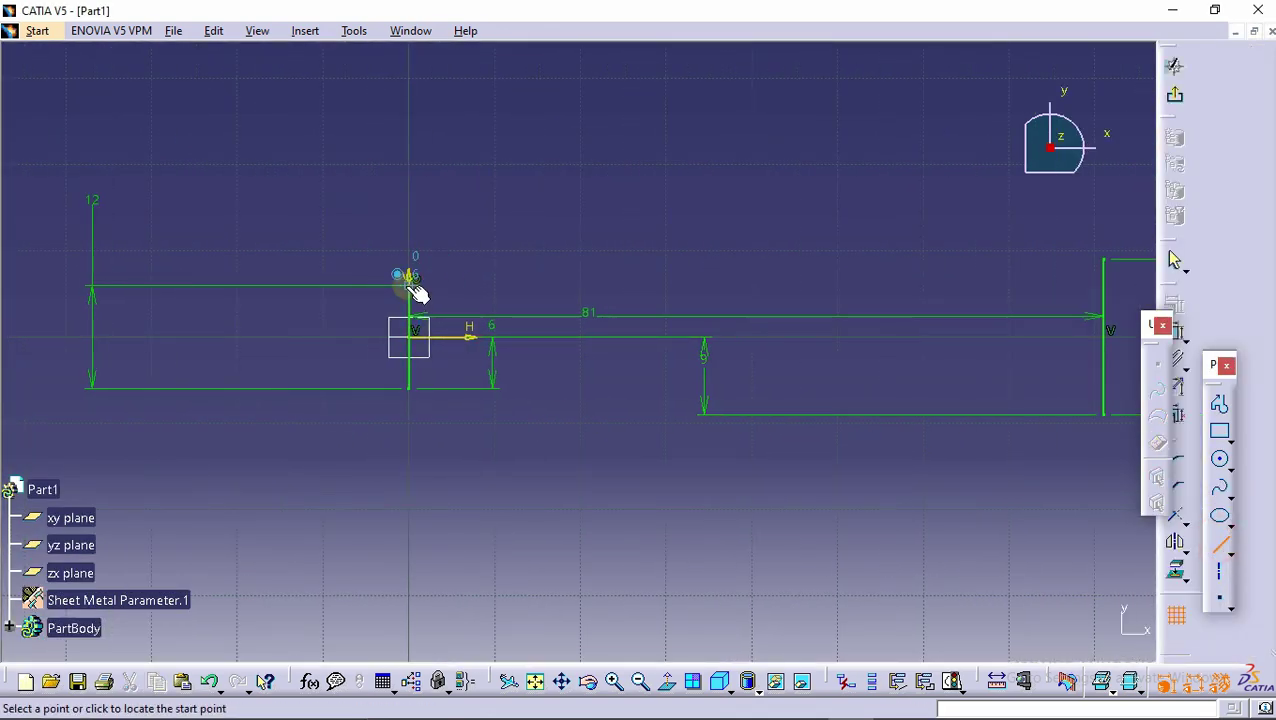
left_click(555, 285)
left_click(640, 541)
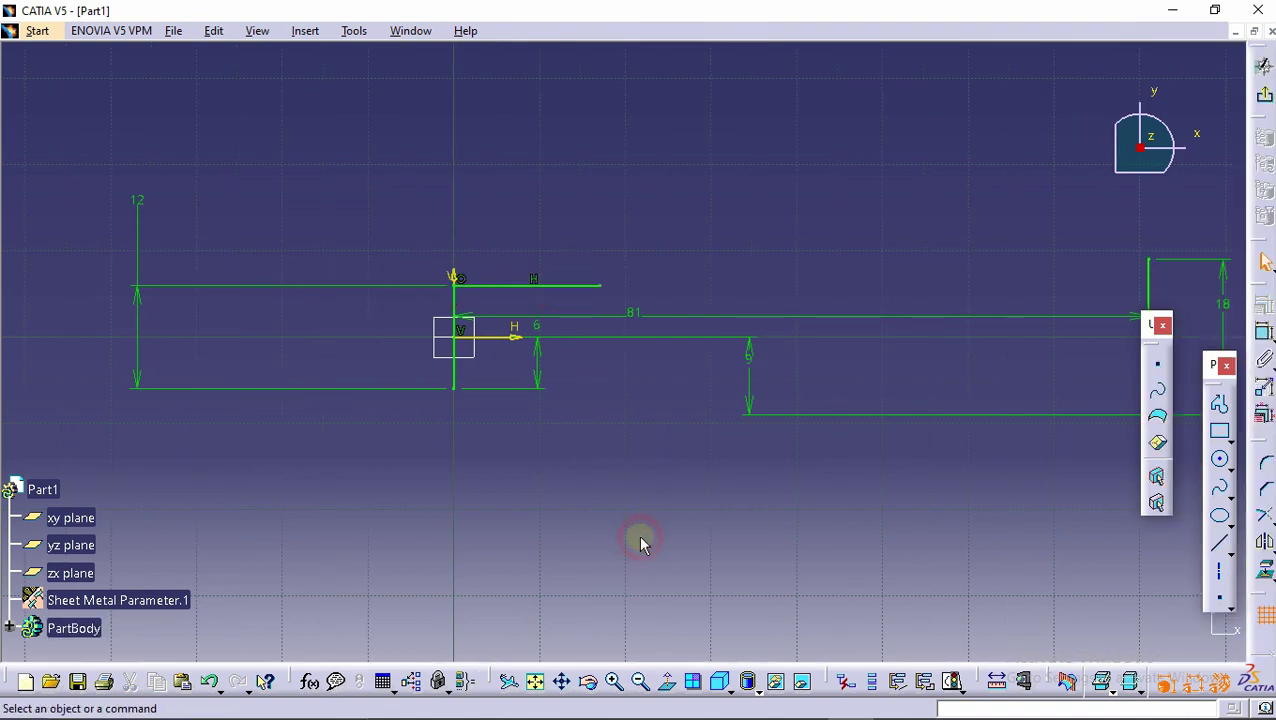
Dimension the horizontal line at the top of the 12 mm line and set its length to 20 mm.
left_click(1265, 330)
left_click(1265, 332)
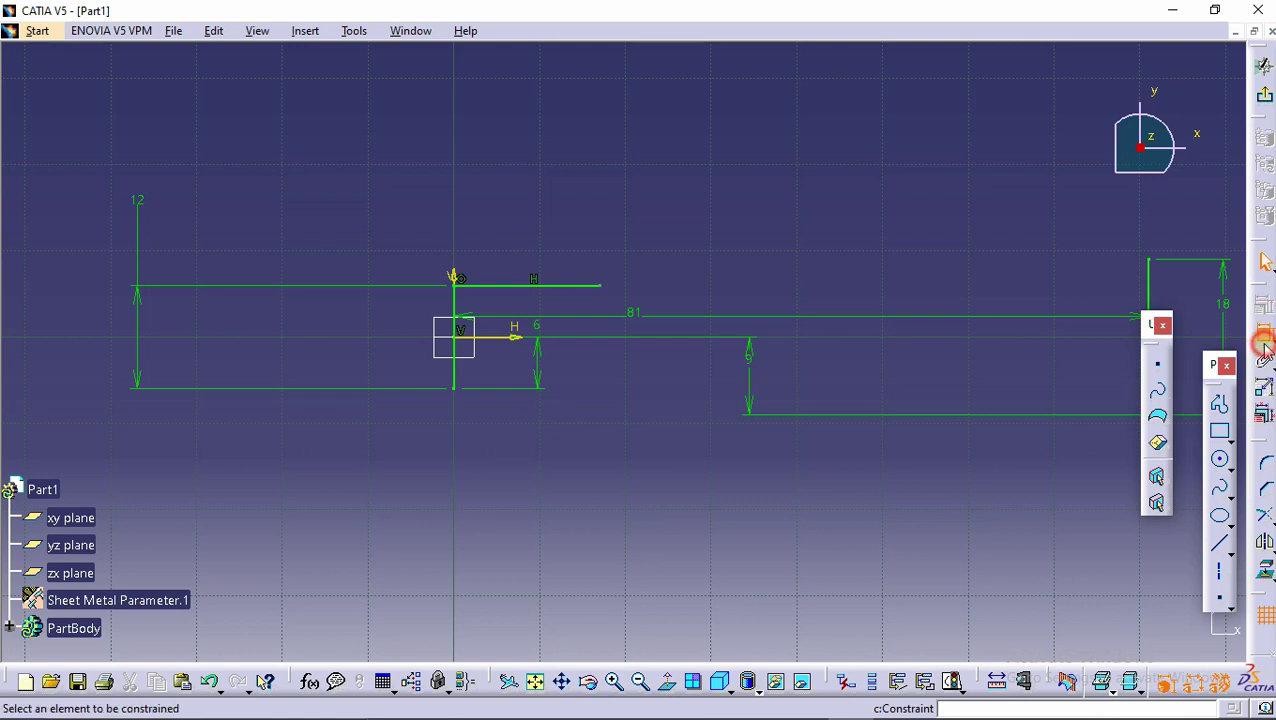
left_click(584, 286)
left_click(561, 245)
double_click(555, 242)
type("2")
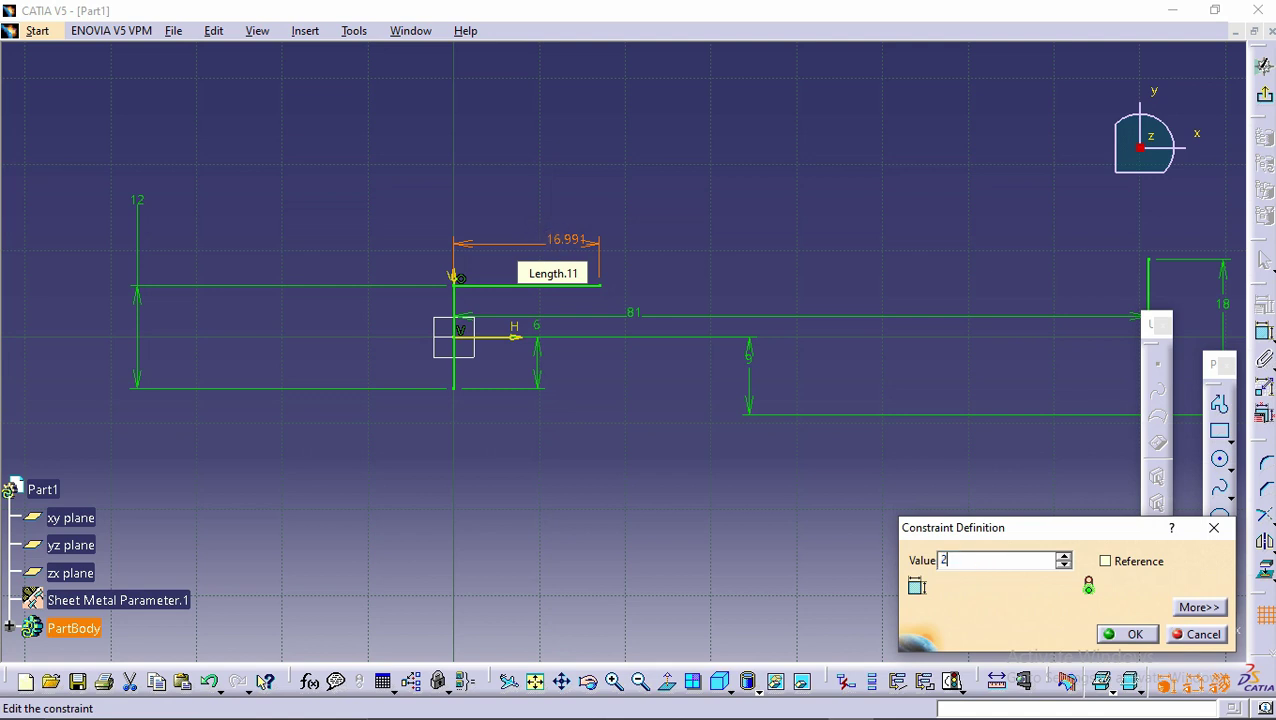
type("0mm")
key("Return")
middle_click_drag(944, 229, 841, 219)
left_click(770, 492)
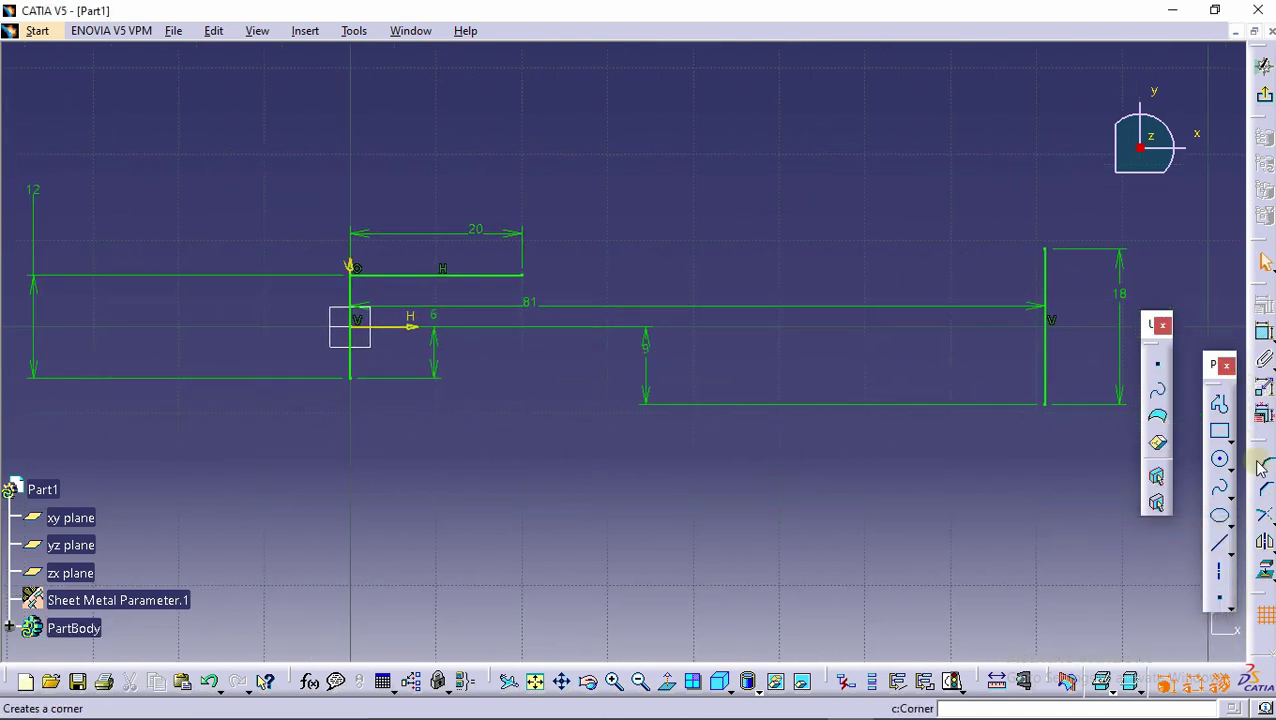
Draw a horizontal line about 20 mm long from the upper end of the 18 mm vertical line toward the 12 mm line.
left_click(1217, 548)
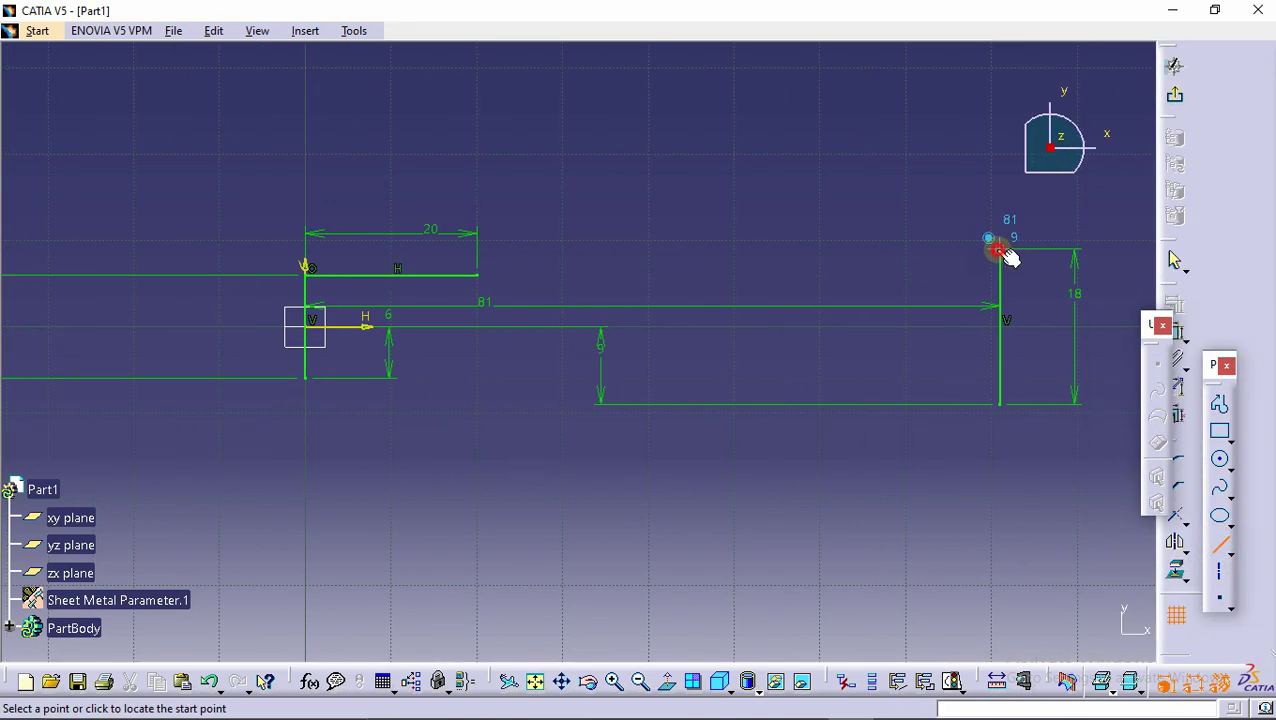
left_click(995, 246)
left_click(825, 247)
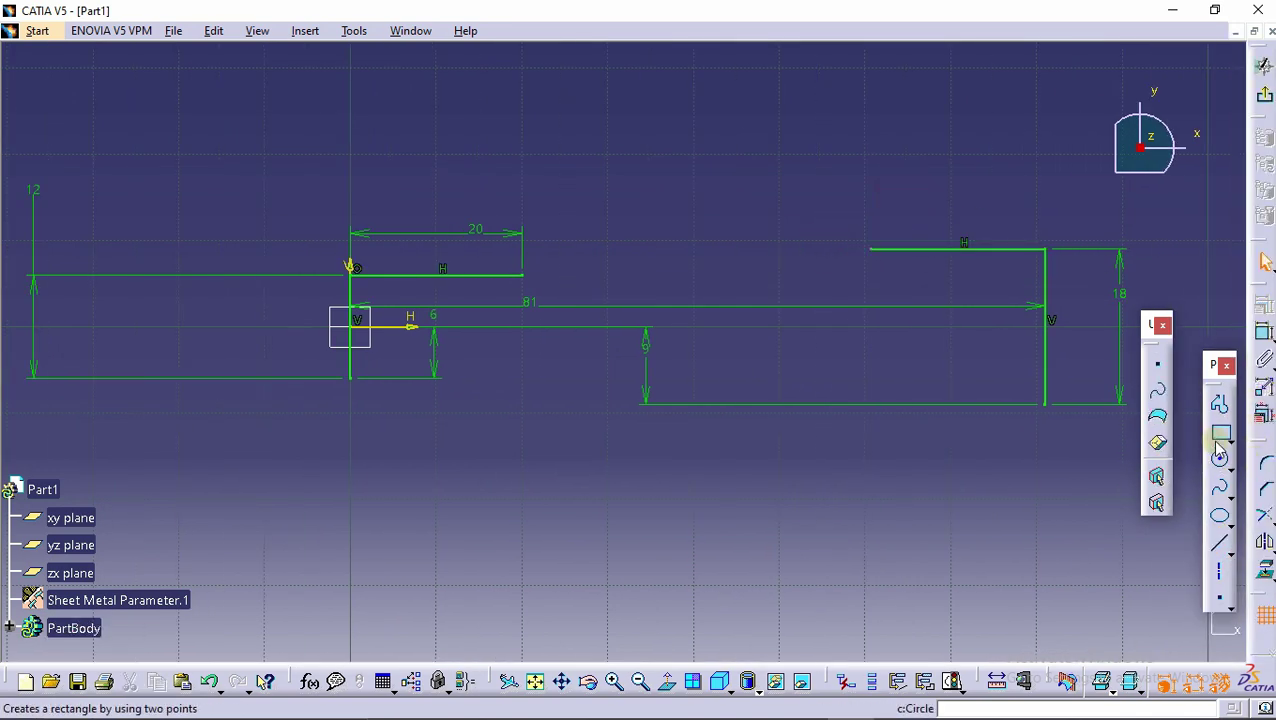
Dimension the horizontal line at the top of the 18 mm line and set its length to 16 mm.
left_click(1264, 333)
left_click(1011, 249)
left_click(988, 197)
double_click(988, 195)
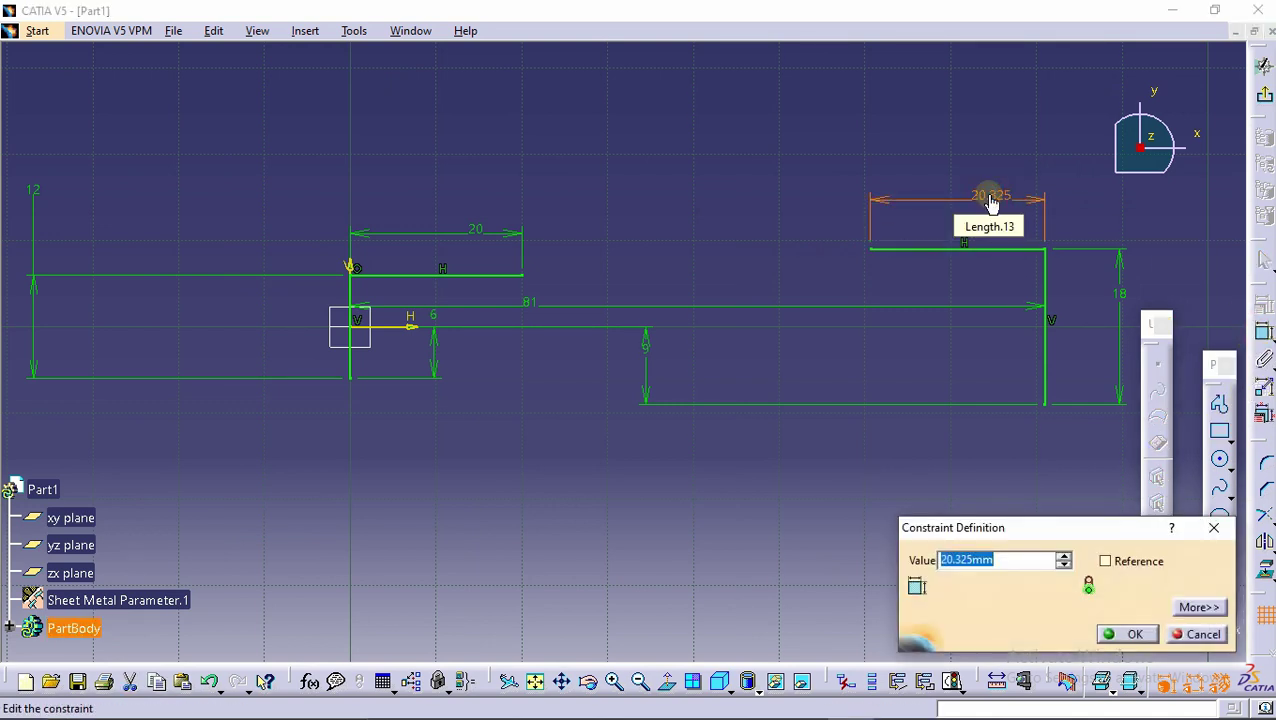
type("16")
key("Return")
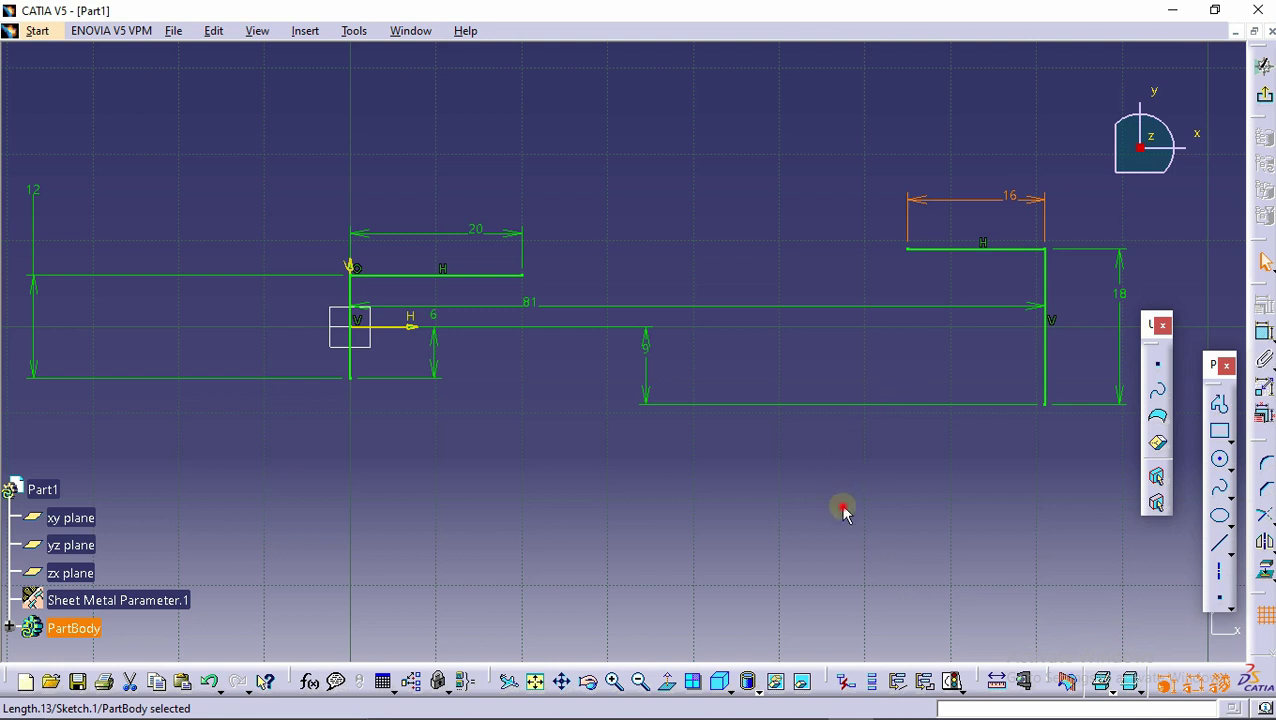
left_click(843, 511)
left_click(1232, 470)
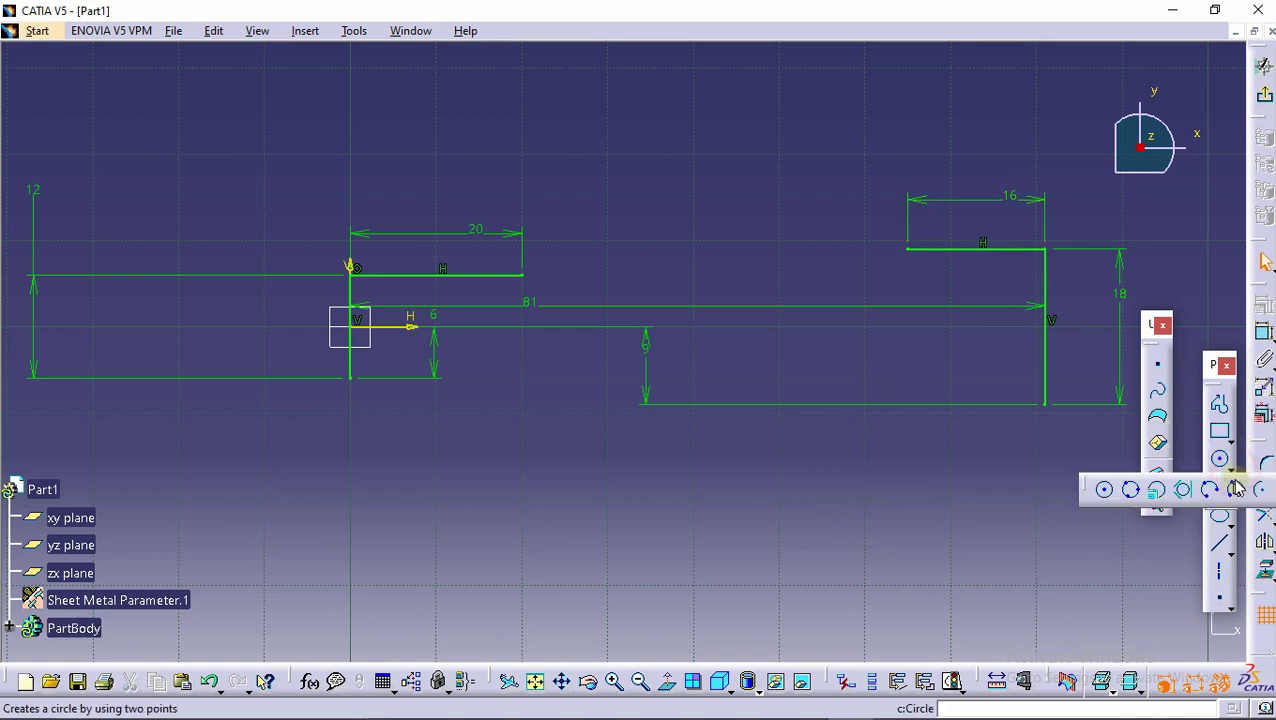
left_click(1236, 490)
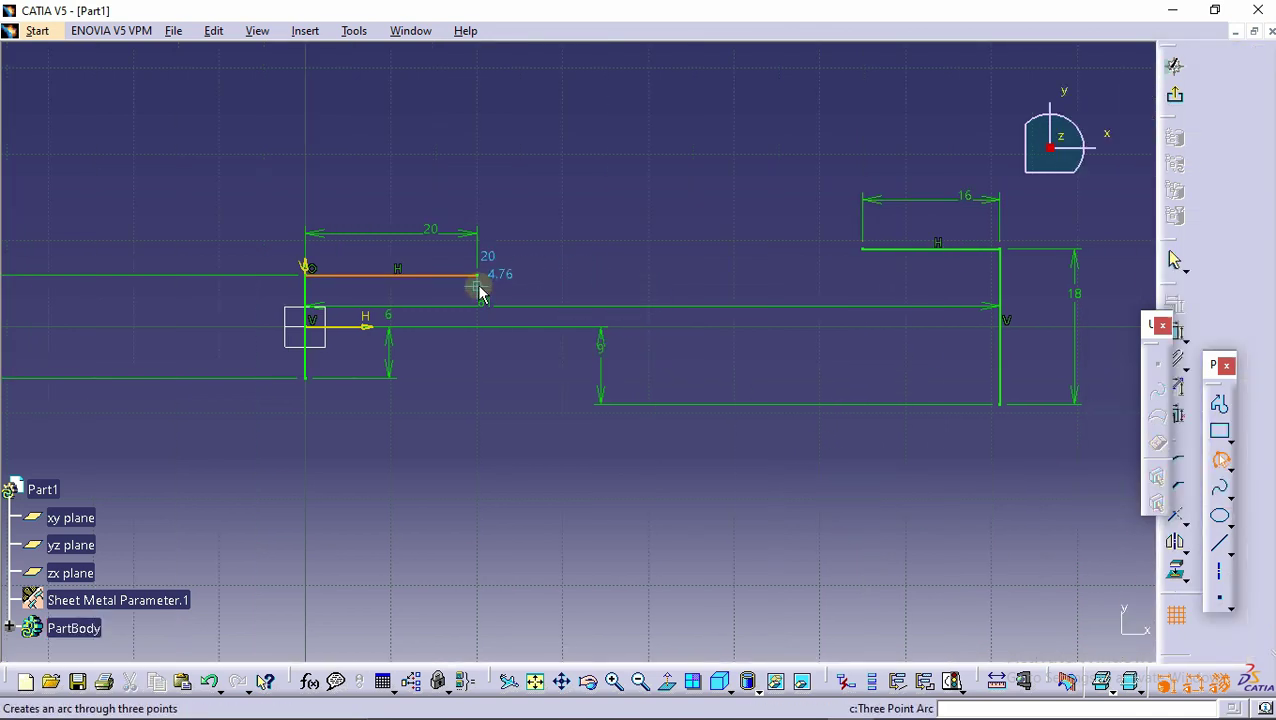
left_click(478, 270)
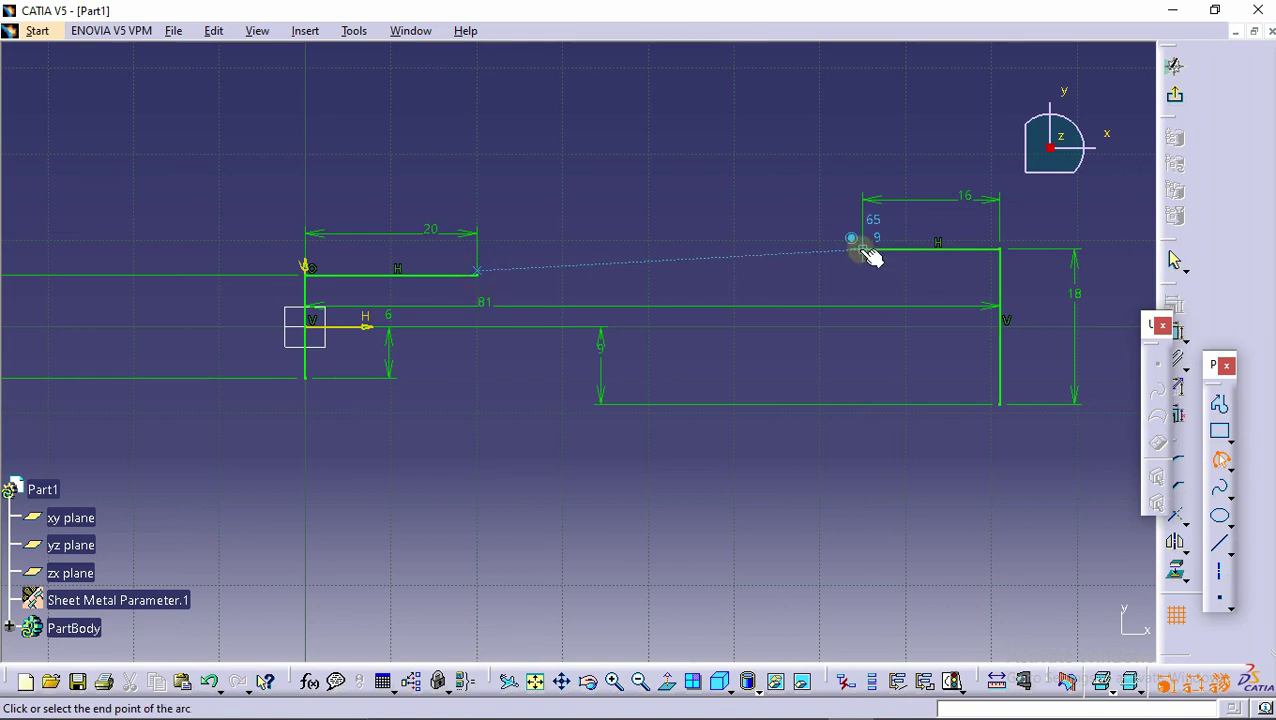
left_click(864, 250)
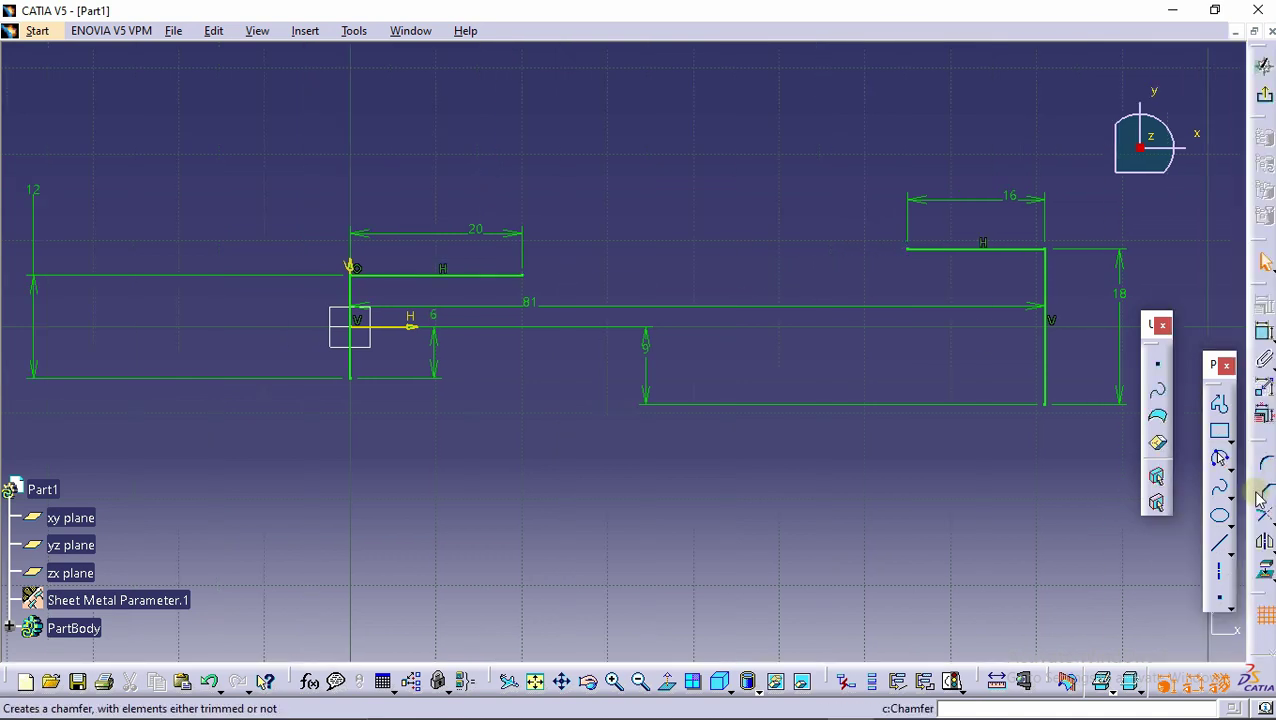
Draw a three-point arc between the free ends of the 20 mm and 16 mm horizontal lines, bulging slightly downward.
left_click(1220, 460)
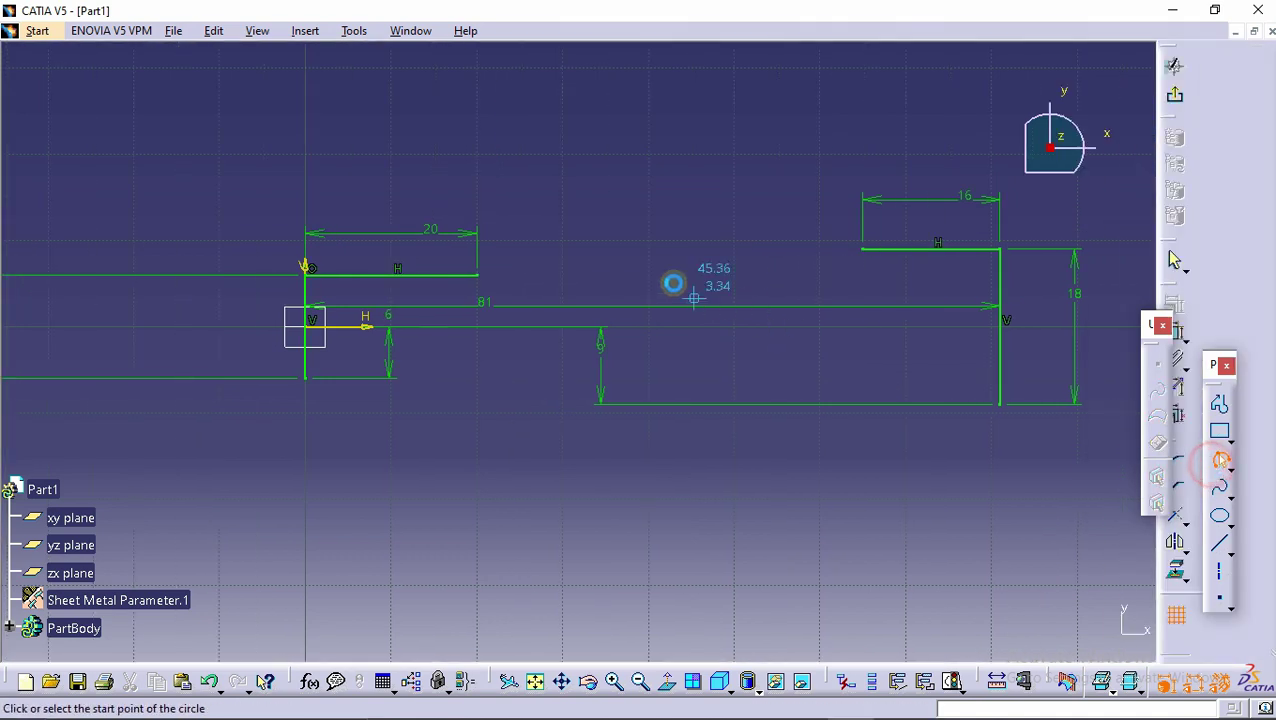
left_click(480, 276)
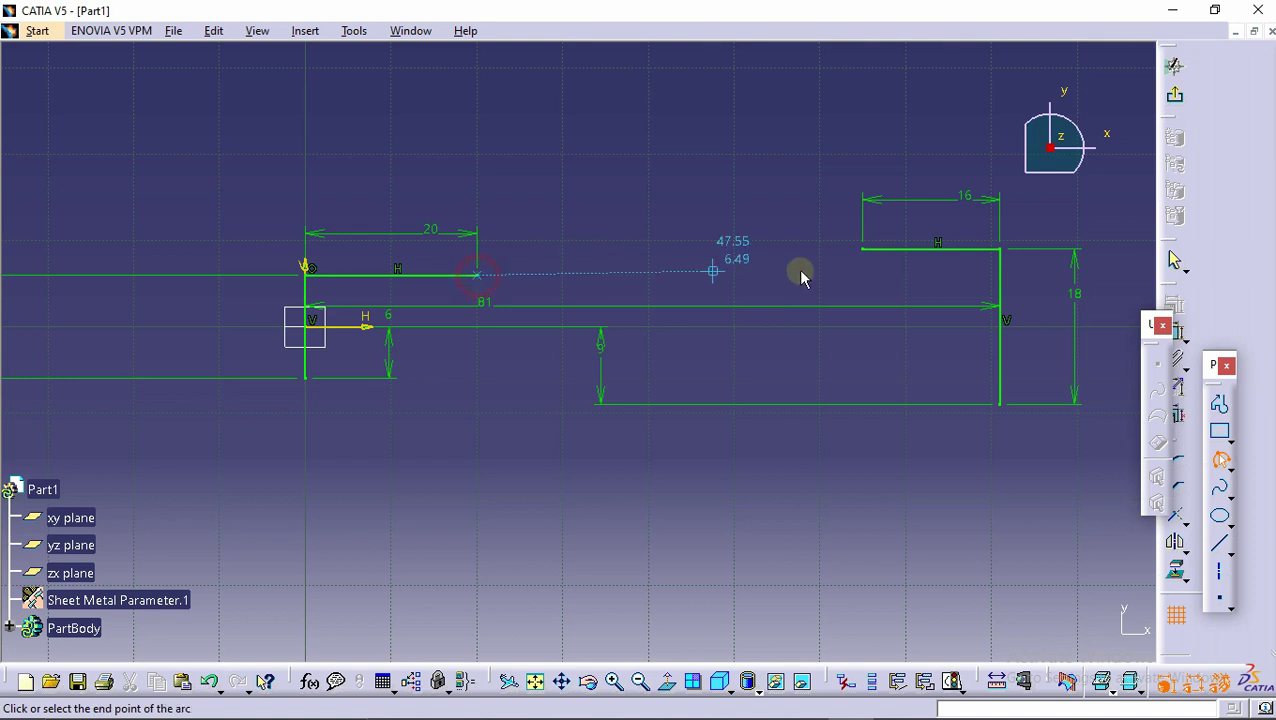
left_click(863, 250)
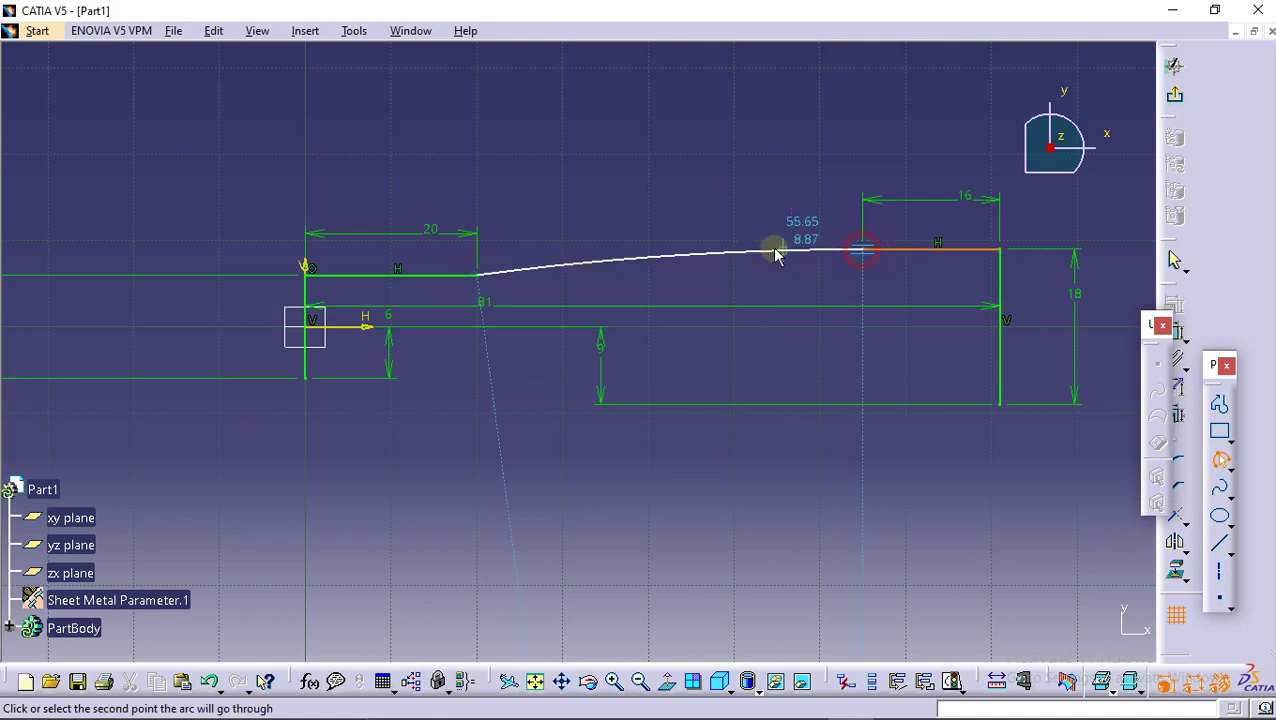
left_click(670, 277)
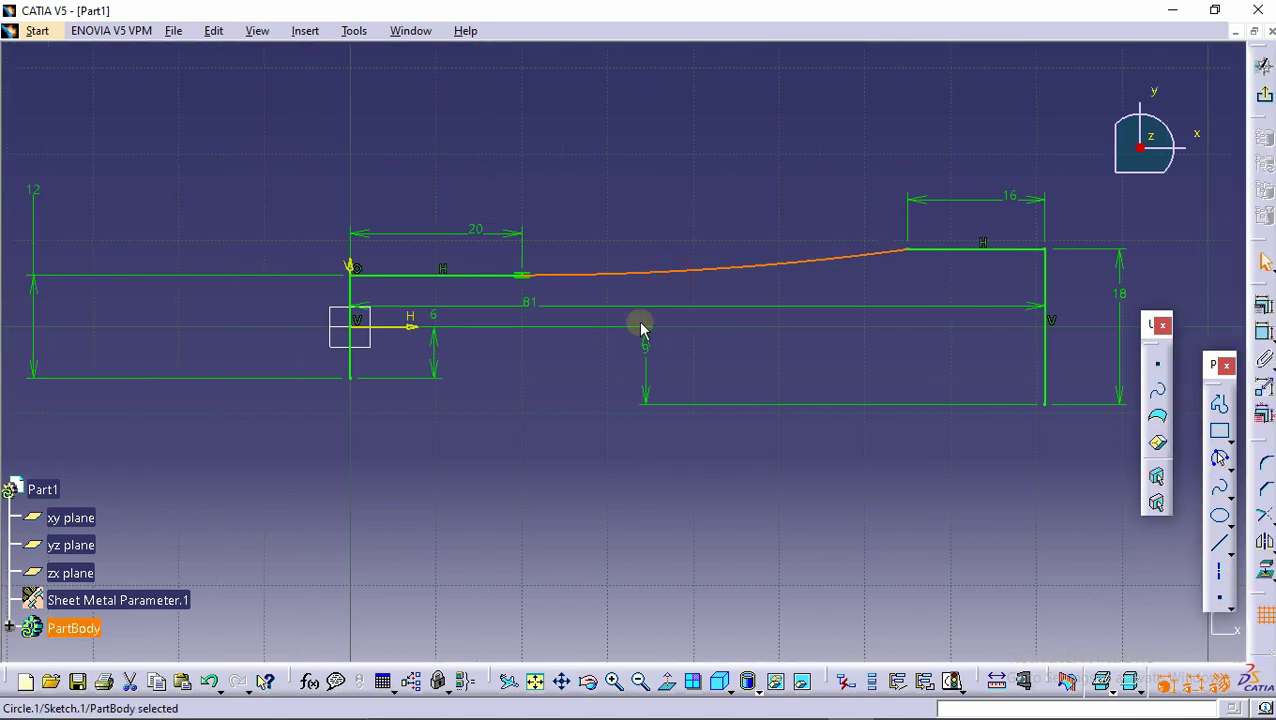
Mirror the arc and the 20 mm and 16 mm horizontal lines about the horizontal axis to close the profile.
left_click(485, 277, "ctrl")
left_click(1011, 249, "ctrl")
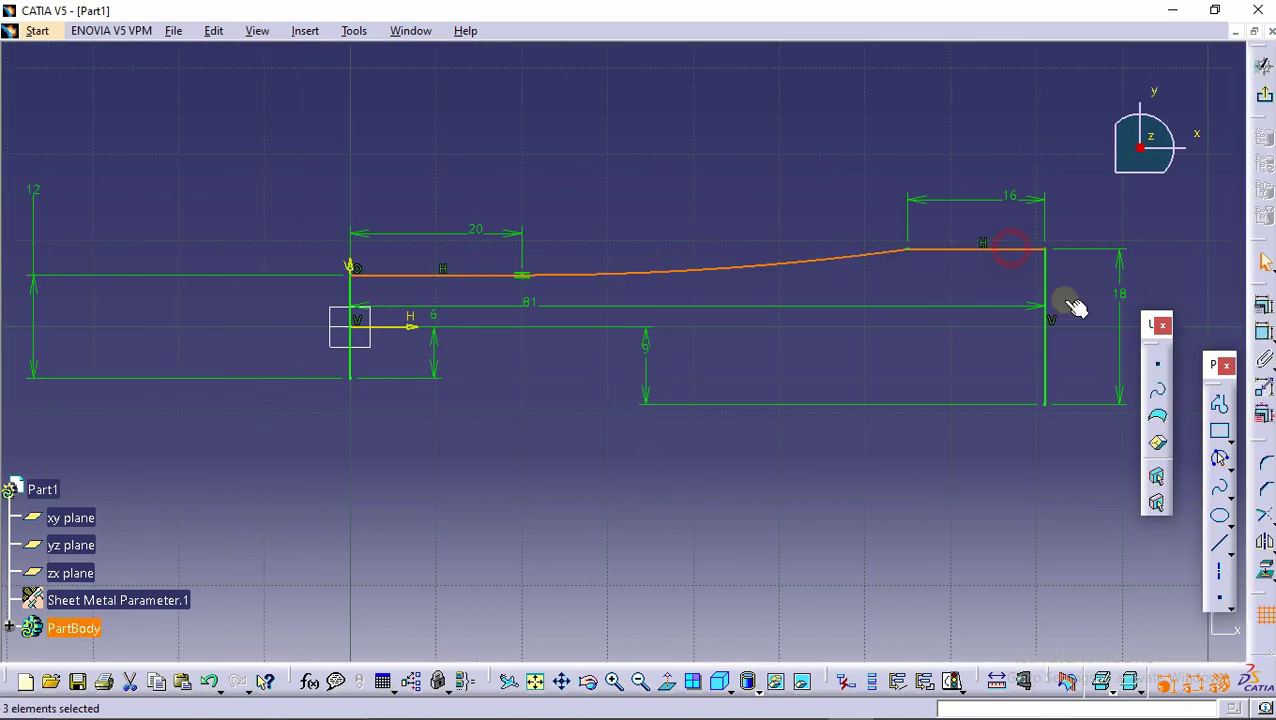
left_click(1265, 541)
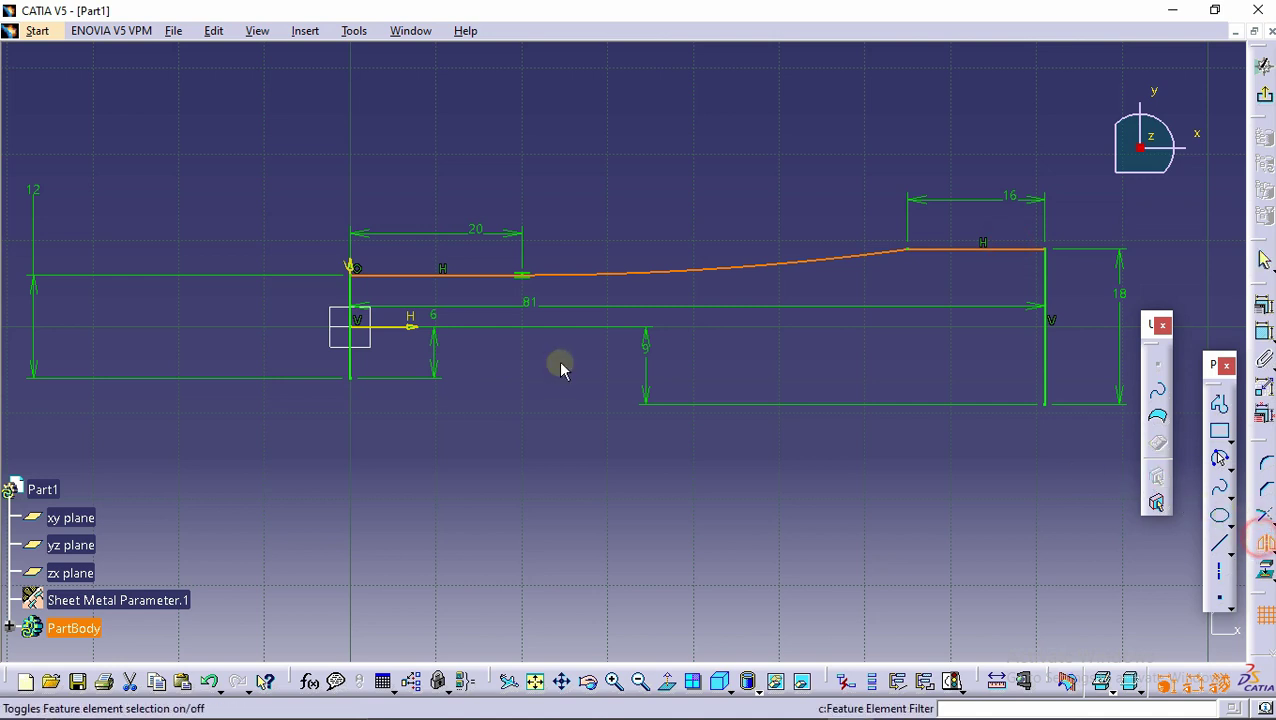
left_click(406, 325)
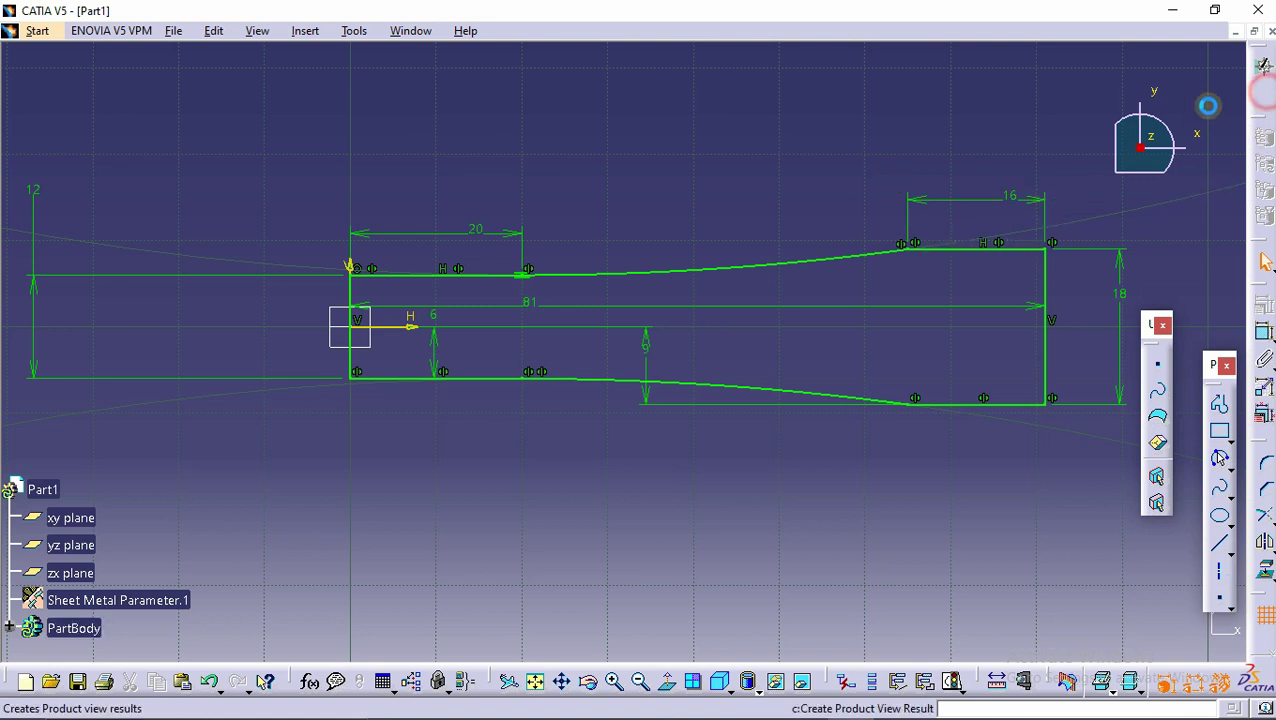
Exit the sketch and create a sheet metal wall from the closed profile.
left_click(1264, 64)
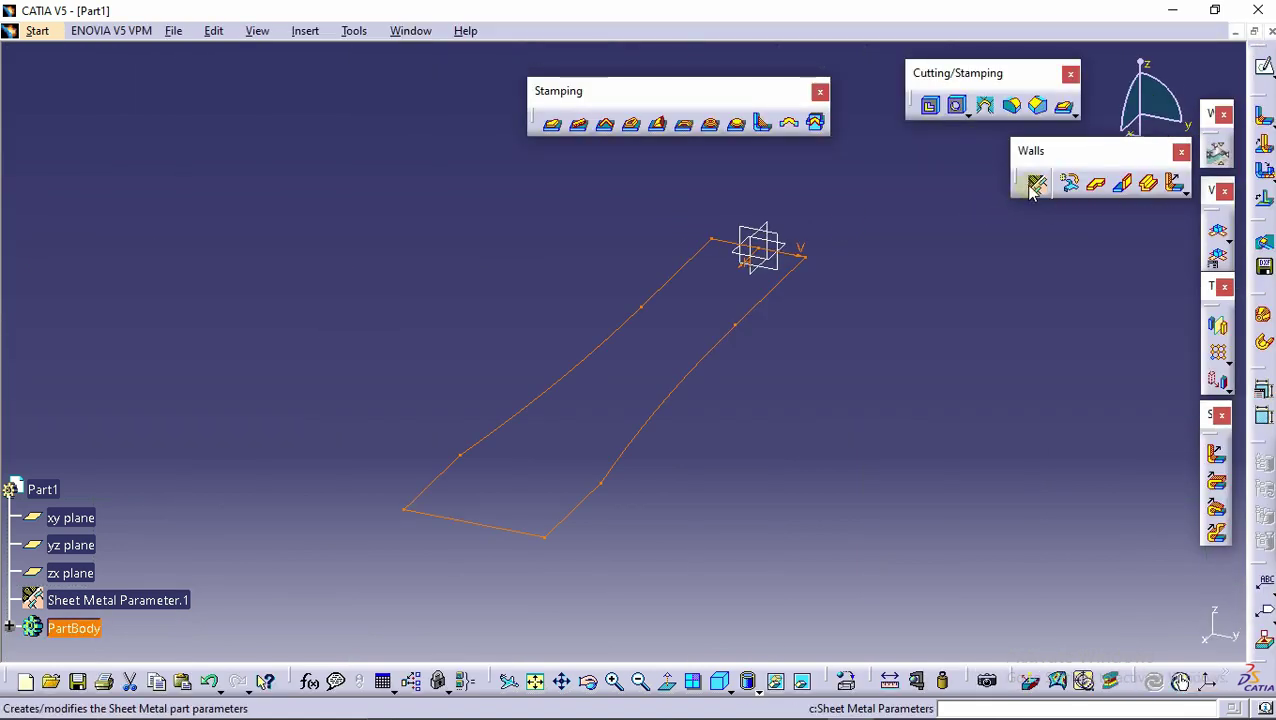
left_click(1097, 186)
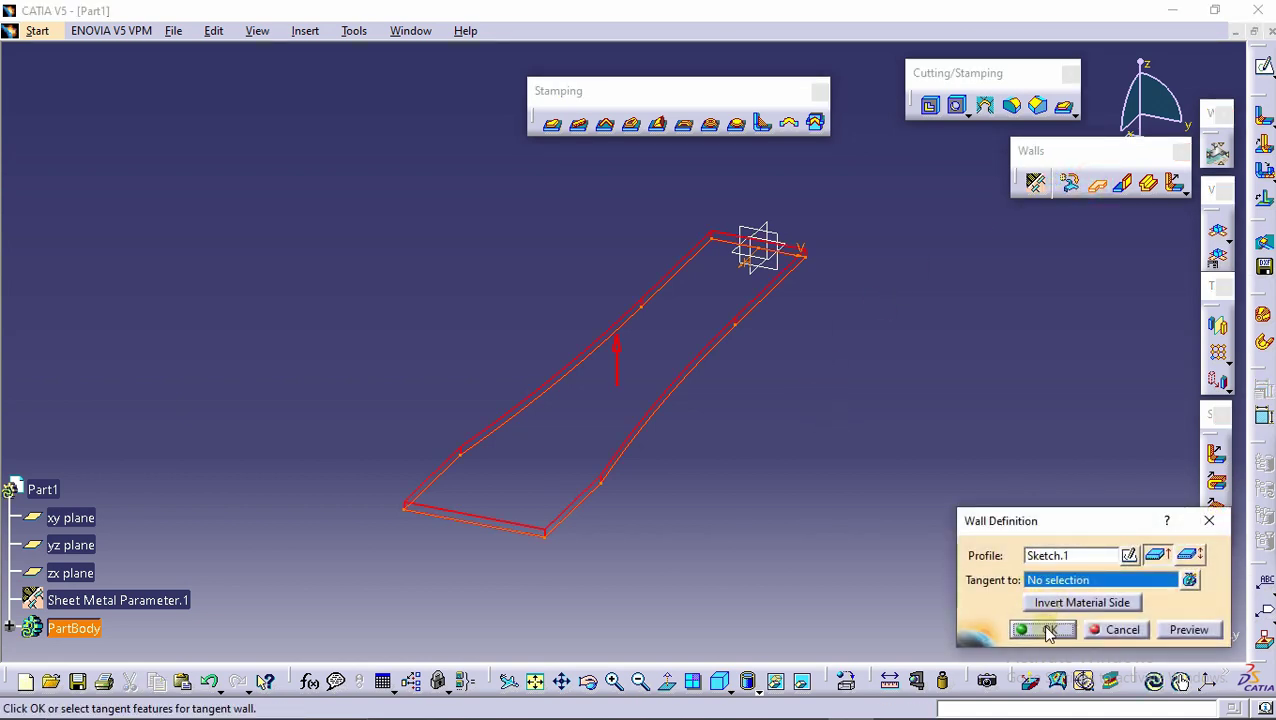
left_click(1048, 630)
Add a basic flange along the straight and curved edges of one long side, using the outer-height length type and a length of 14 mm.
middle_click_drag(632, 464, 498, 408)
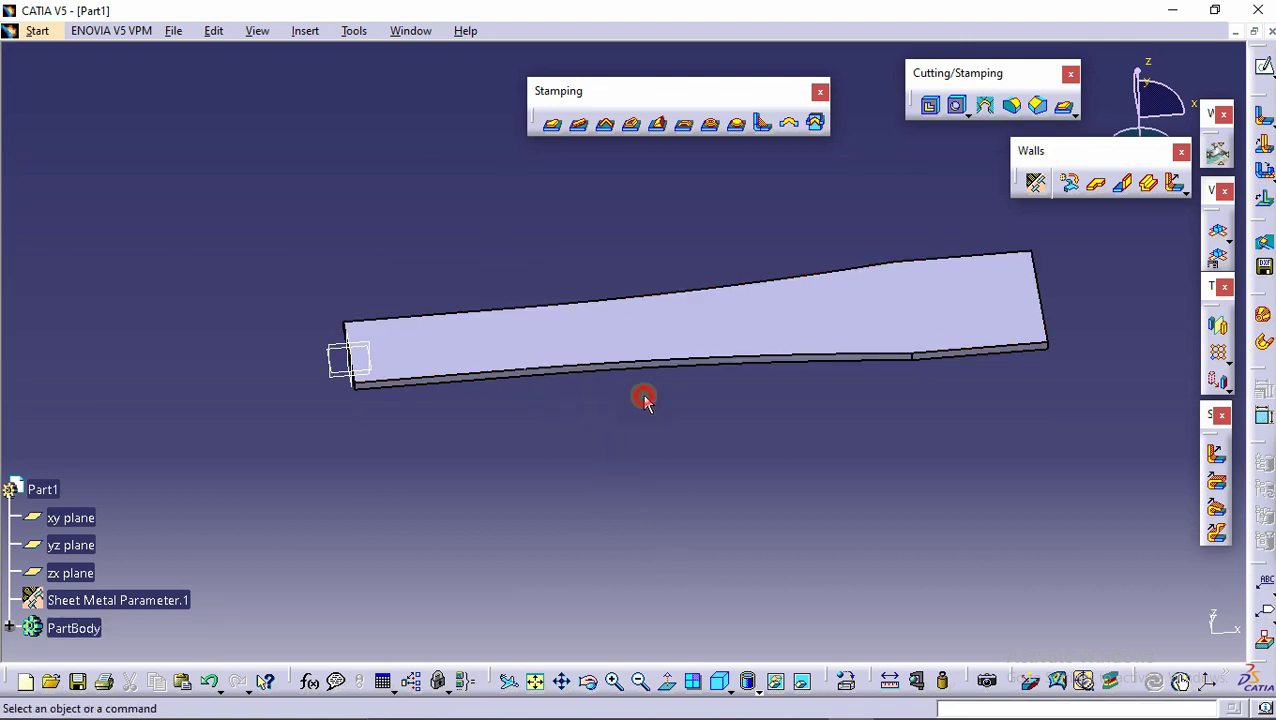
left_click(1175, 183)
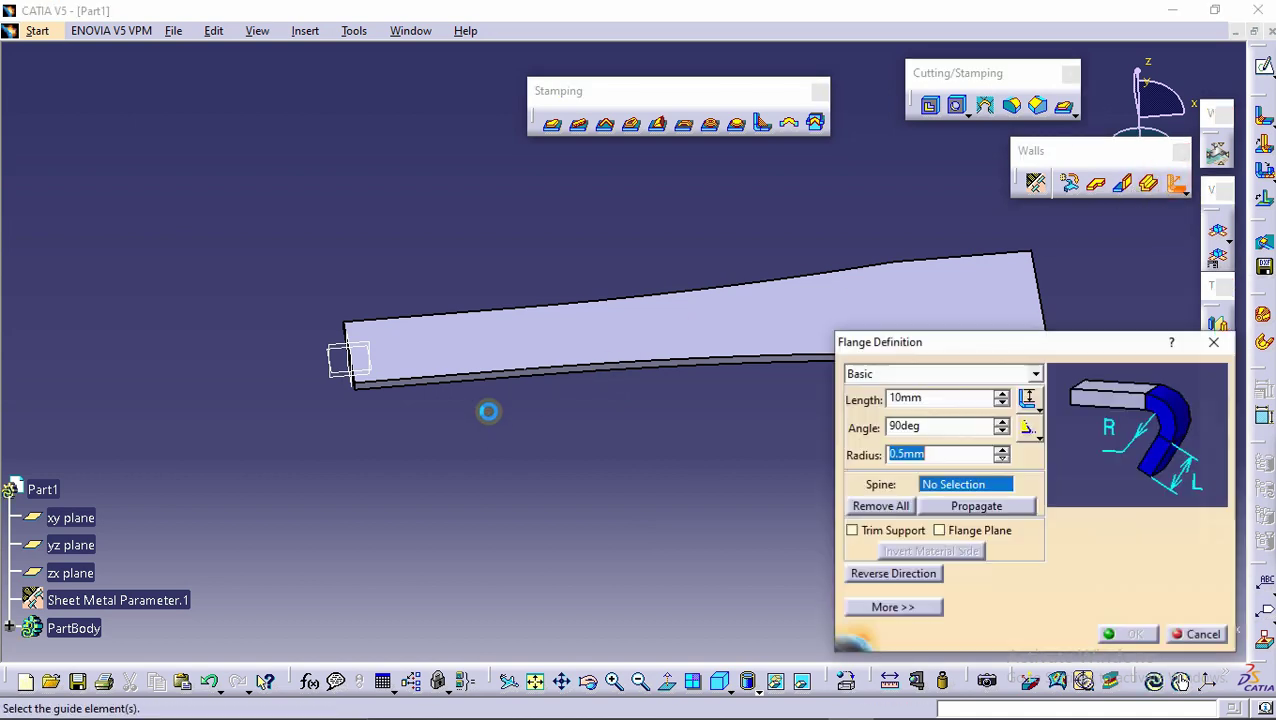
left_click(443, 382)
left_click(565, 375)
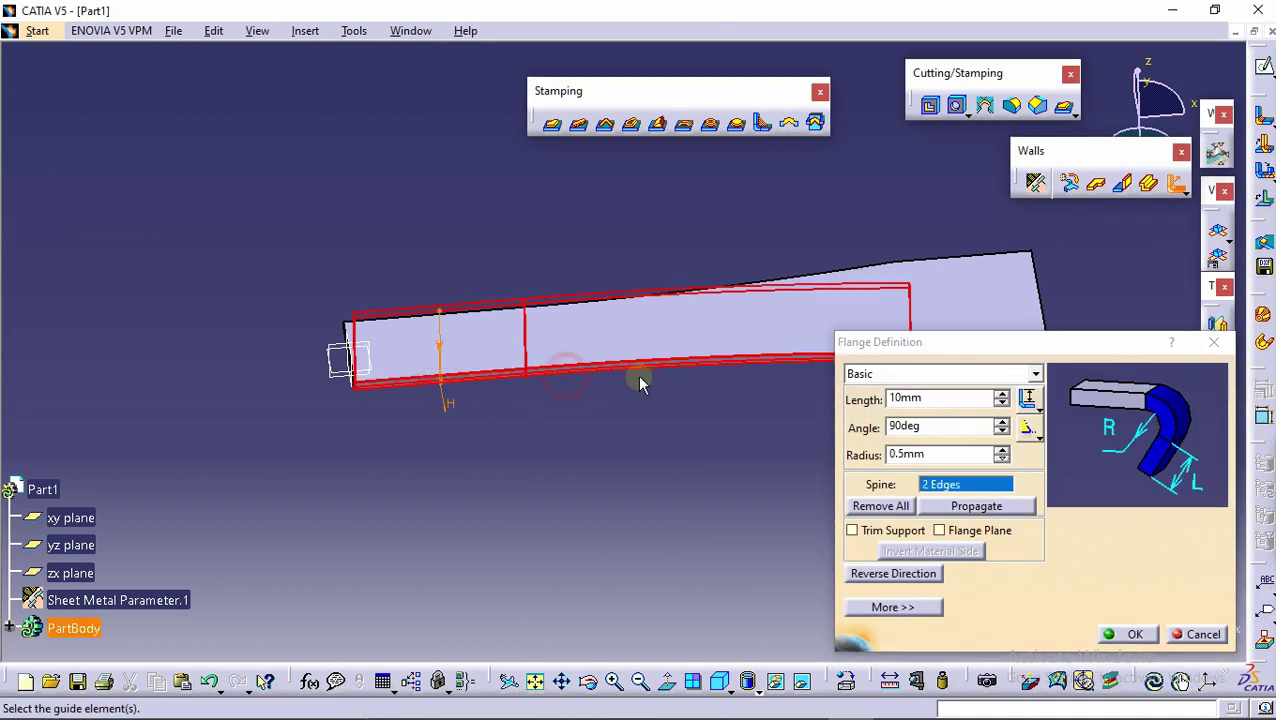
left_click(1030, 398)
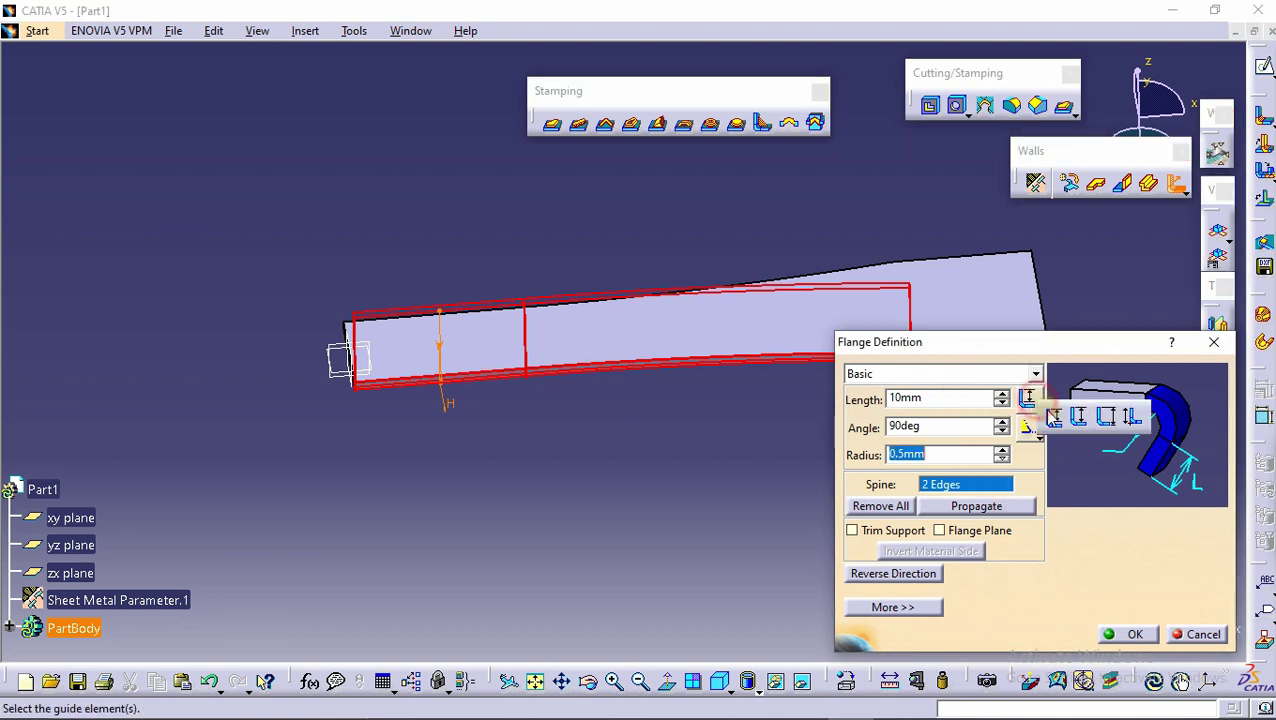
left_click(1110, 420)
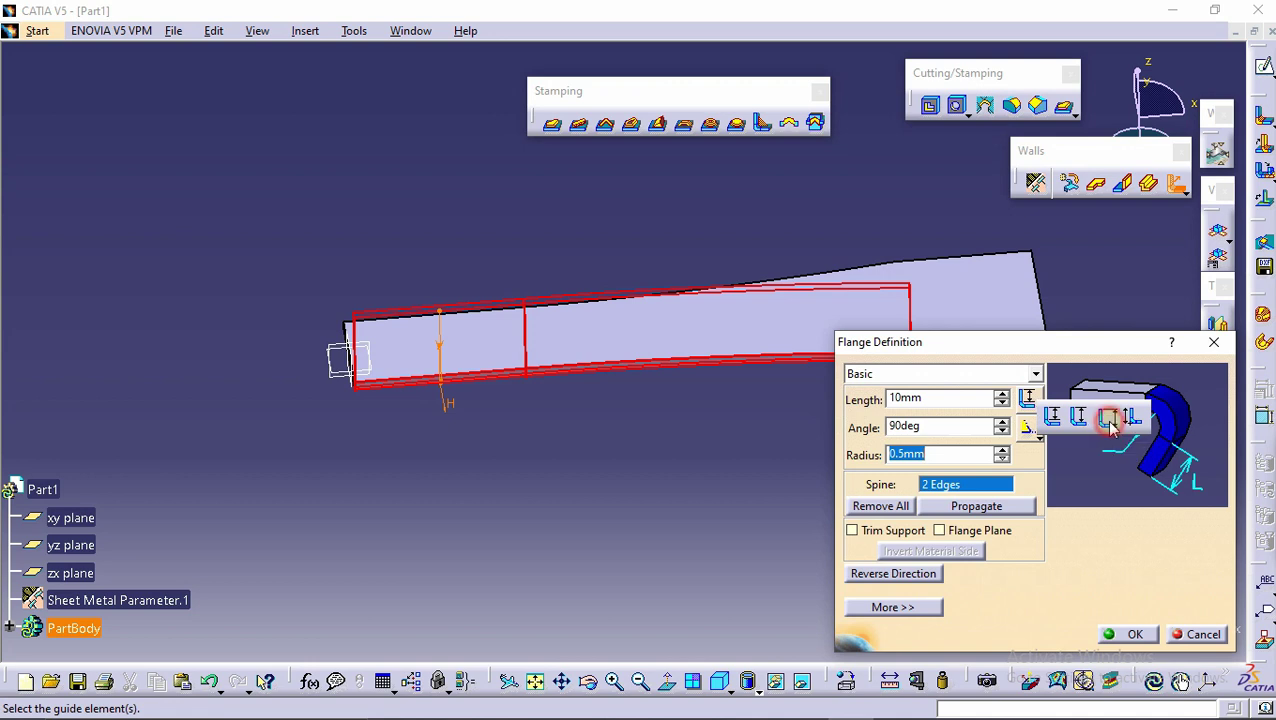
left_click(931, 398)
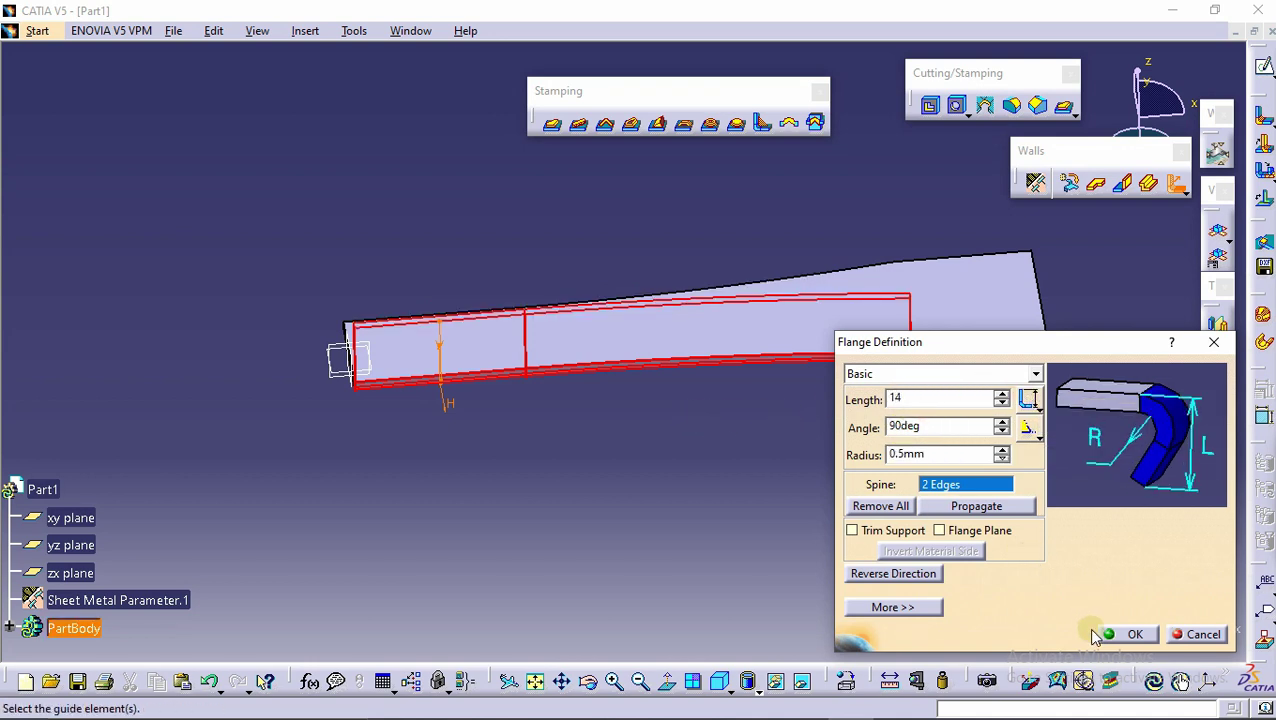
type("14")
left_click(1122, 633)
Add a matching basic flange along the straight and curved edges of the opposite long side, with a length of 14 mm.
middle_click_drag(567, 416, 948, 305)
middle_click_drag(570, 253, 840, 188)
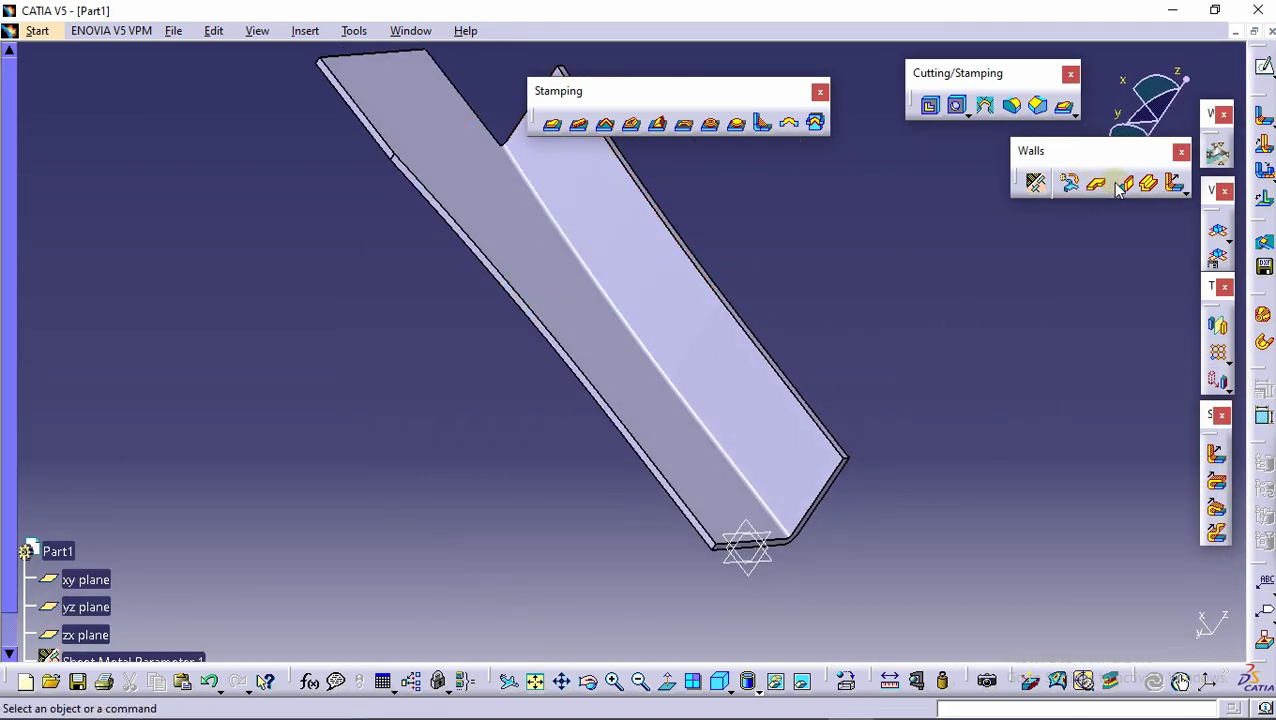
left_click(1175, 183)
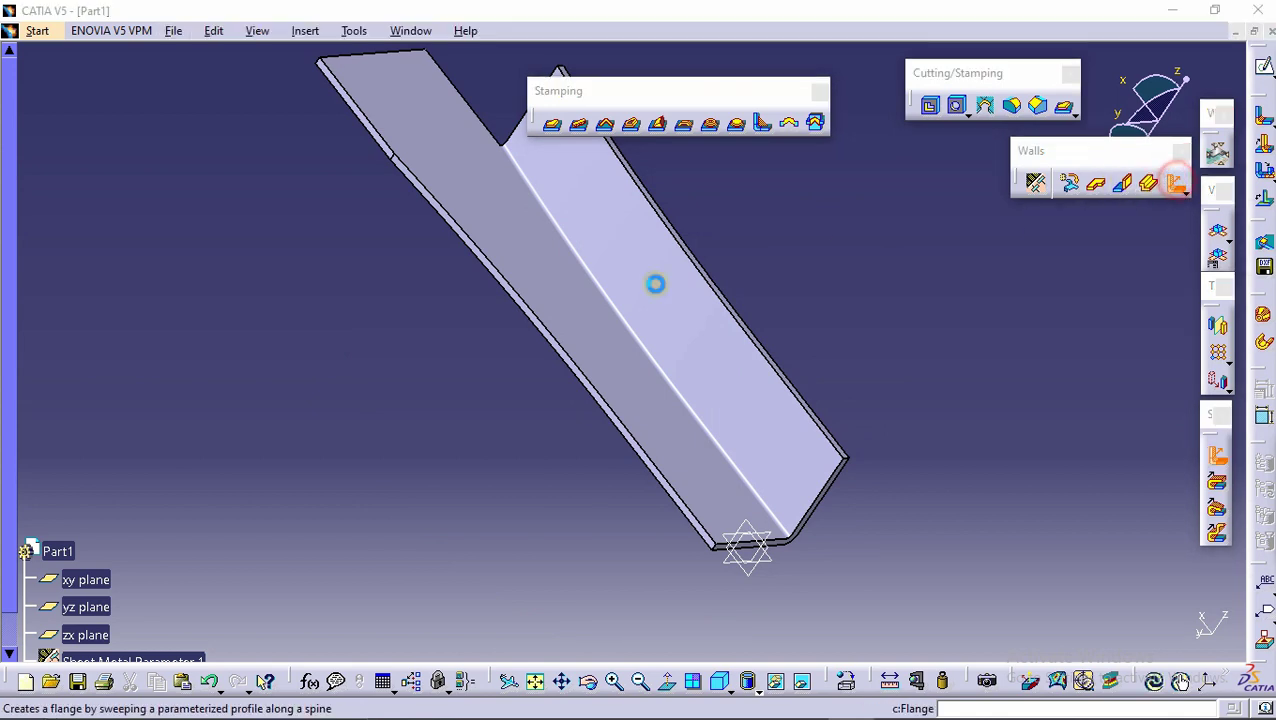
left_click(481, 258)
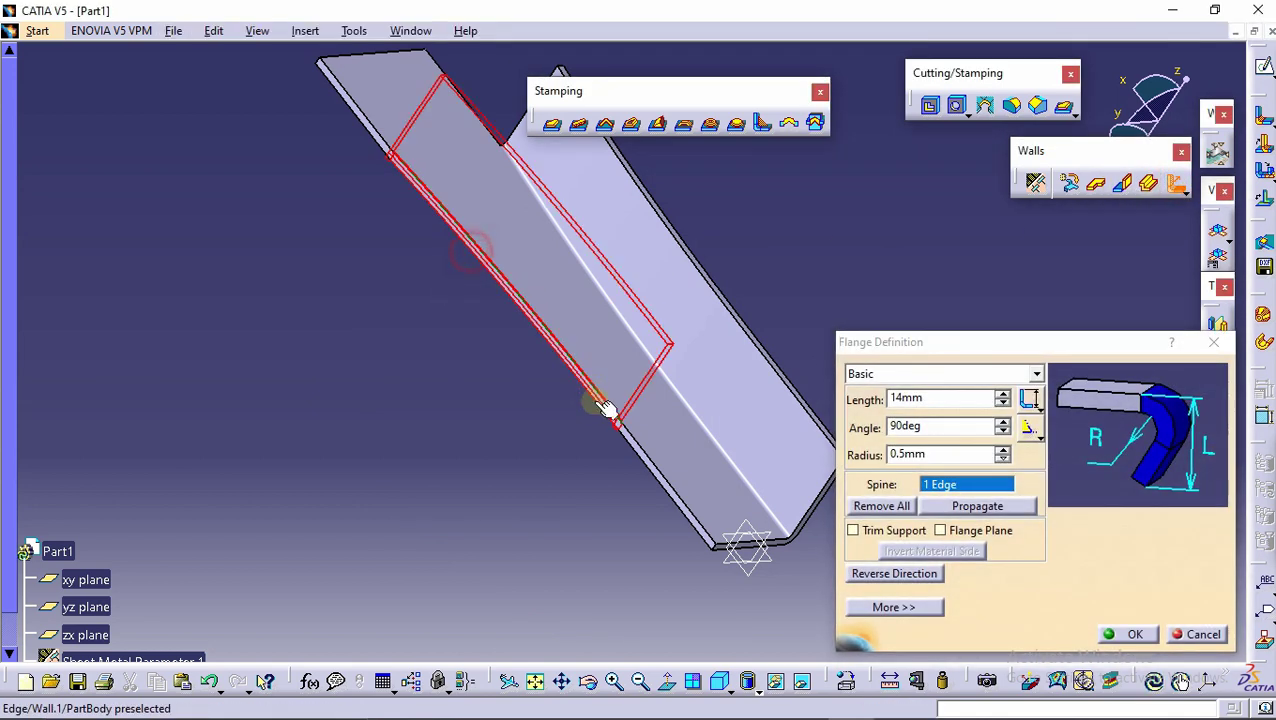
left_click(650, 470)
middle_click_drag(607, 373, 955, 325)
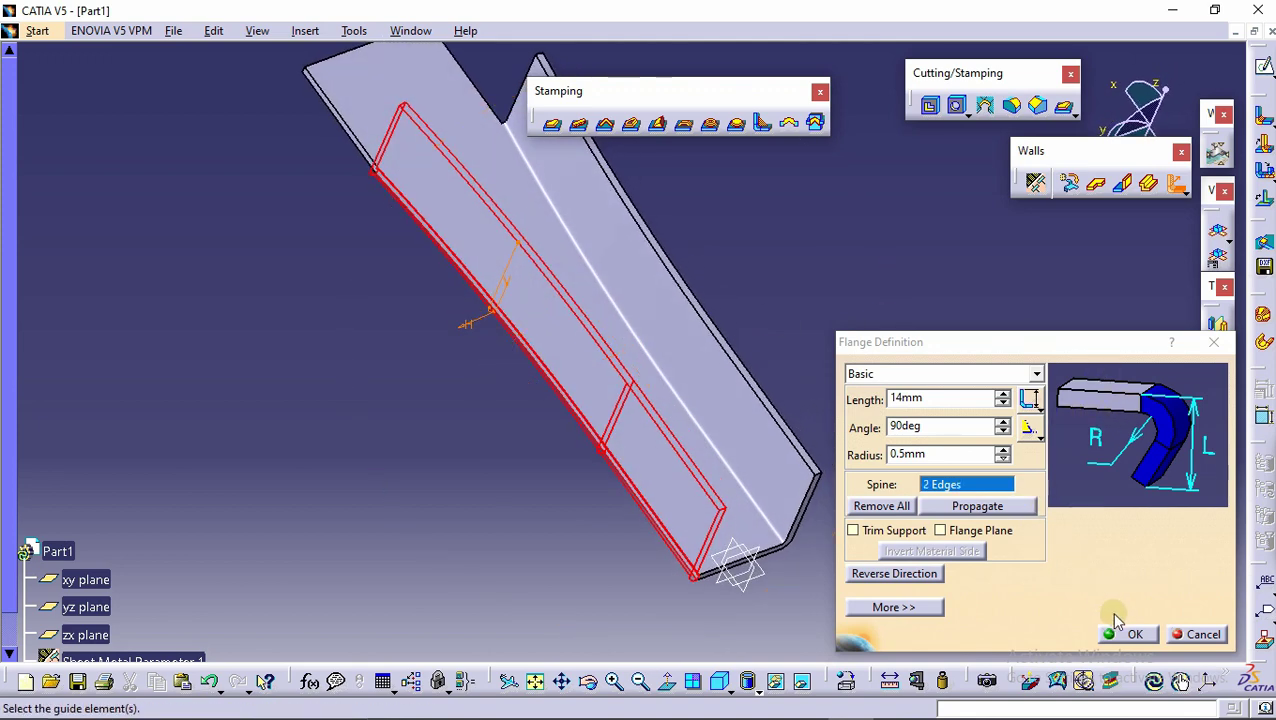
left_click(1134, 635)
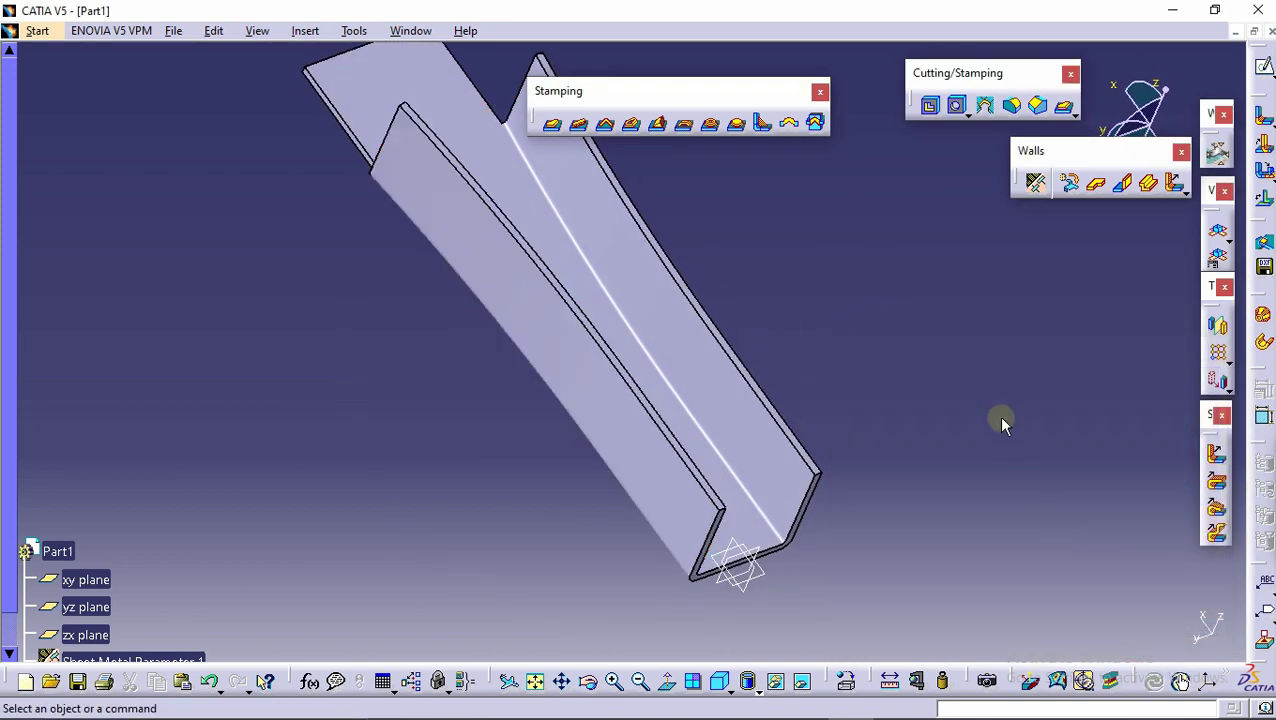
Start a wall extrusion and open its profile sketch on the narrow upper edge face of the new flange, viewed from the flipped side.
middle_click_drag(945, 440, 794, 219)
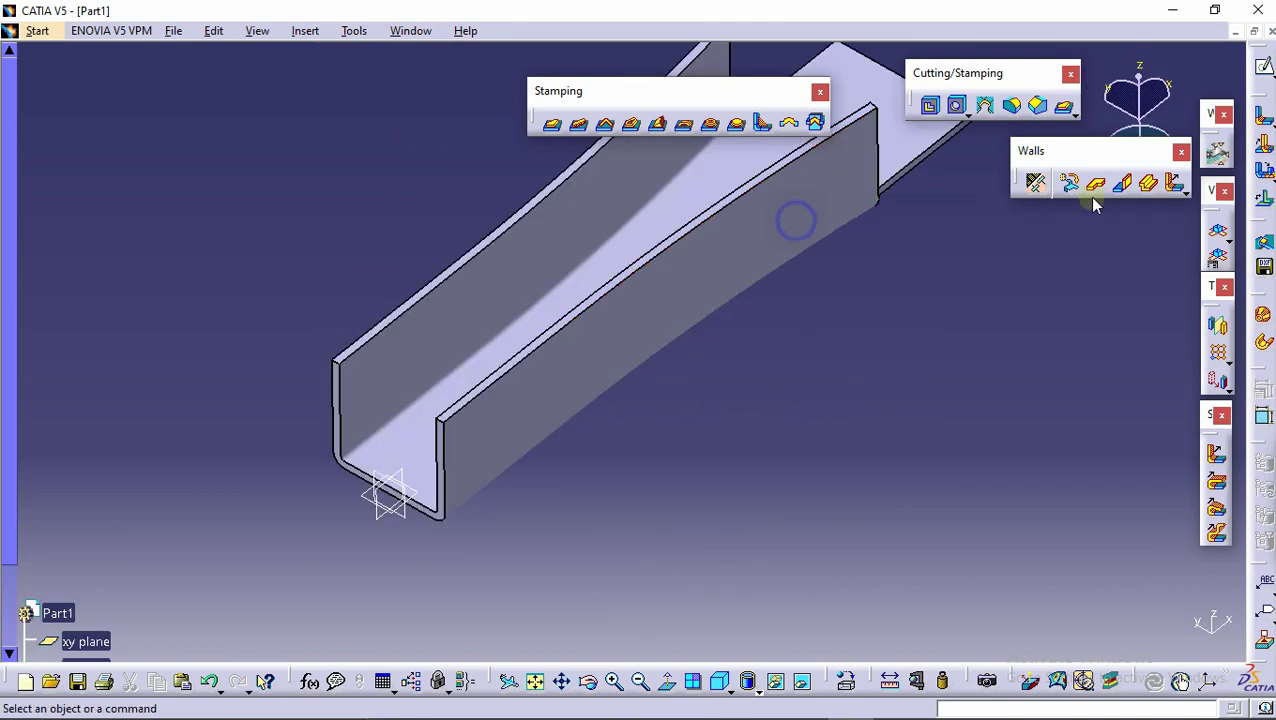
left_click(1149, 183)
middle_click_drag(493, 413, 653, 255)
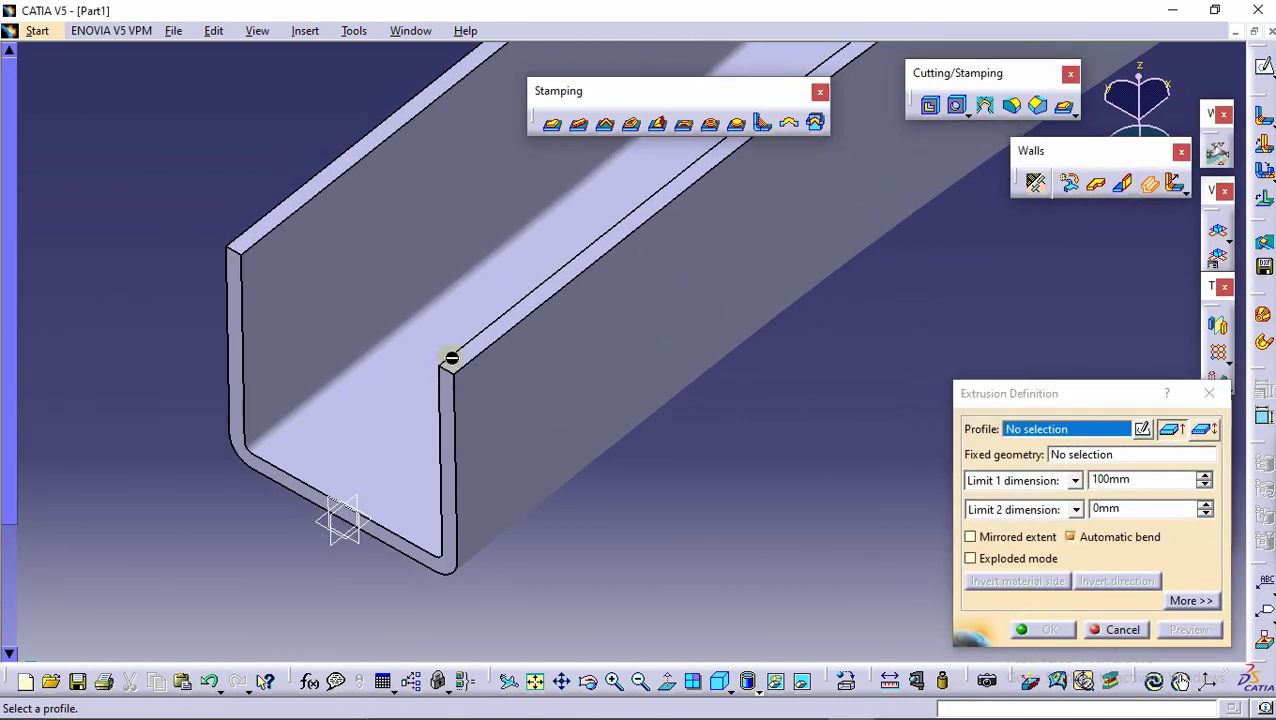
left_click(1146, 428)
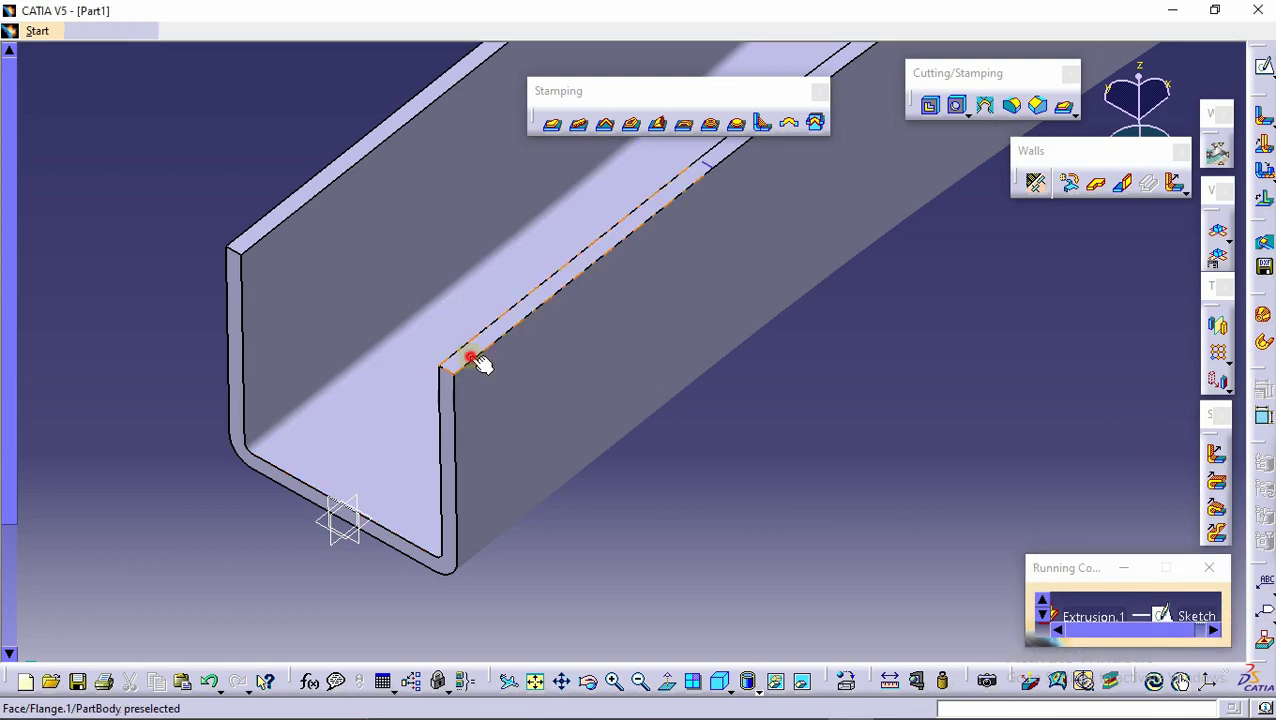
left_click(470, 350)
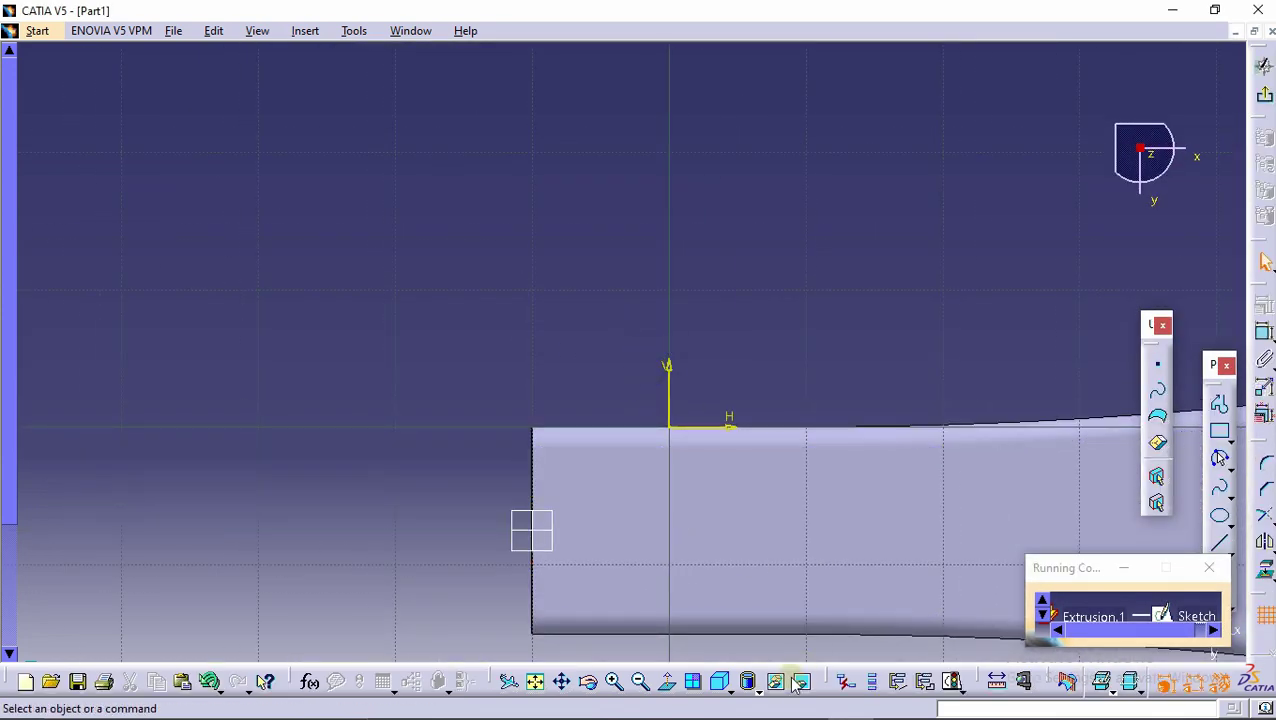
left_click(667, 681)
mouse_move(592, 520)
middle_mouse_down()
mouse_move(524, 430)
mouse_move(436, 365)
mouse_move(786, 293)
mouse_move(866, 396)
middle_mouse_up()
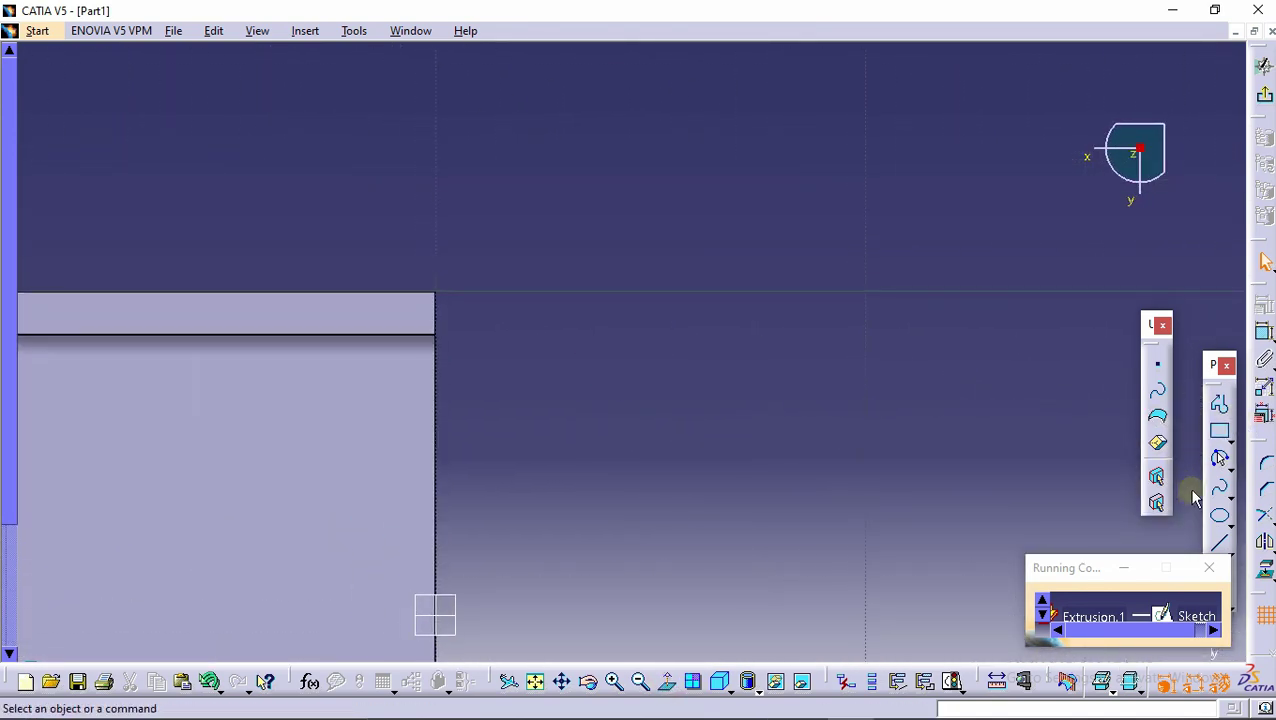
Draw a horizontal line about 9.3 mm long outward from the flange's outer end corner and make its start point coincident with that corner.
left_click(1219, 543)
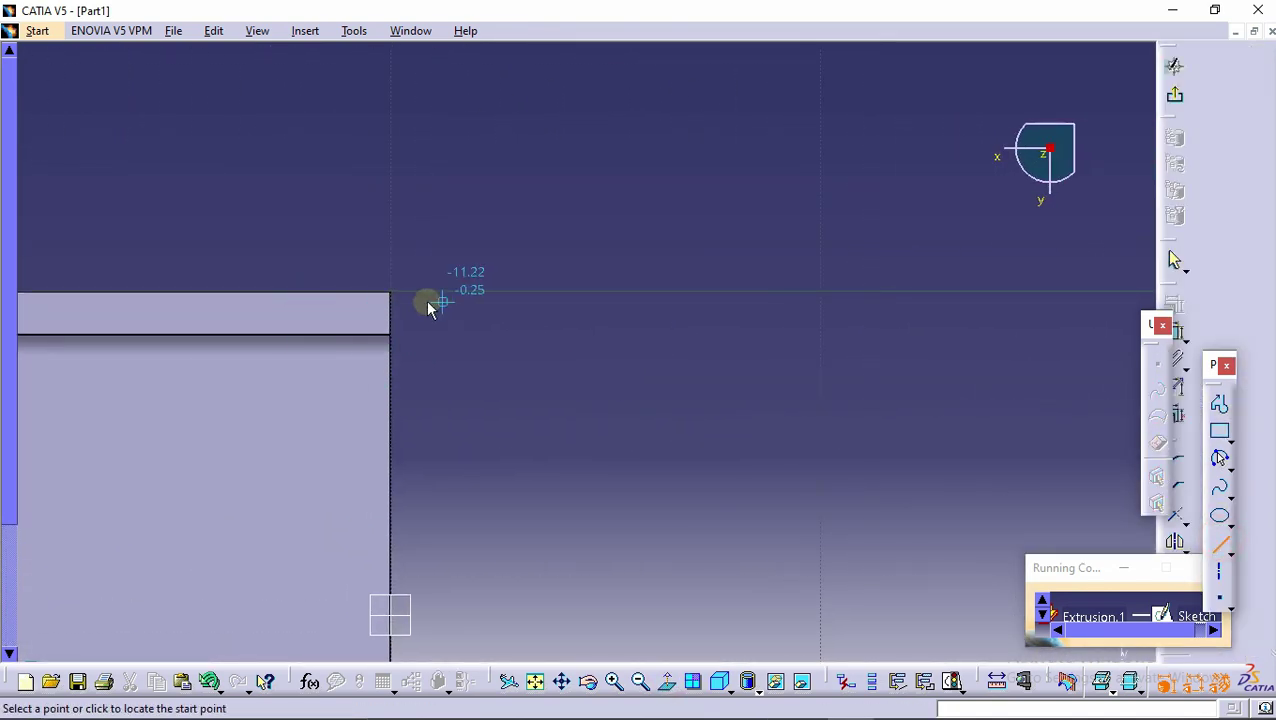
left_click(395, 290)
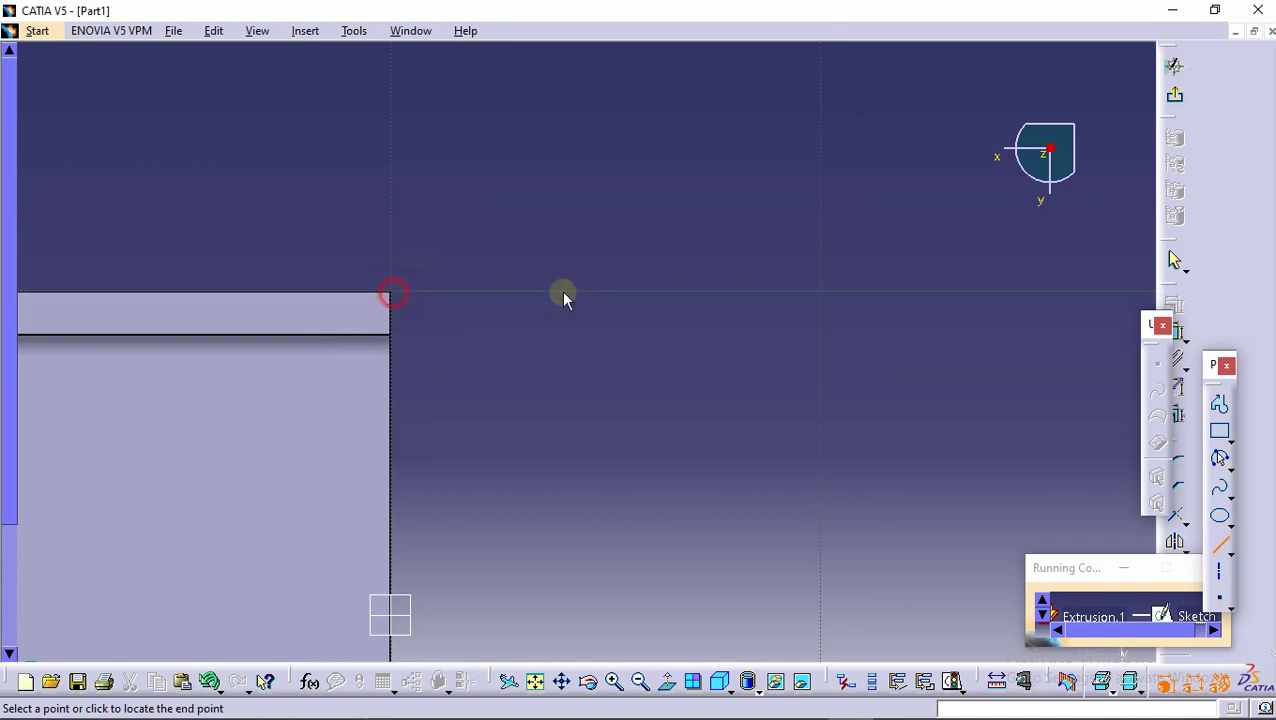
left_click(791, 290)
left_click(1264, 333)
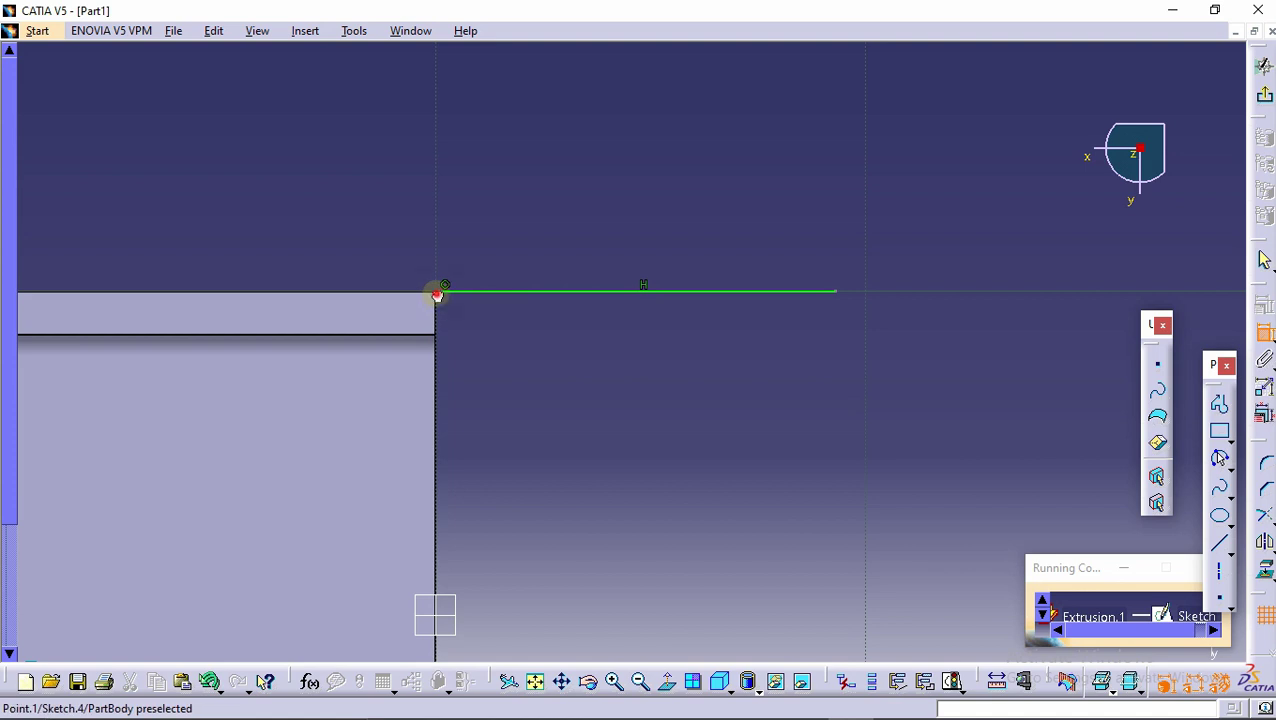
left_click(433, 316)
right_click(440, 316)
left_click(458, 313)
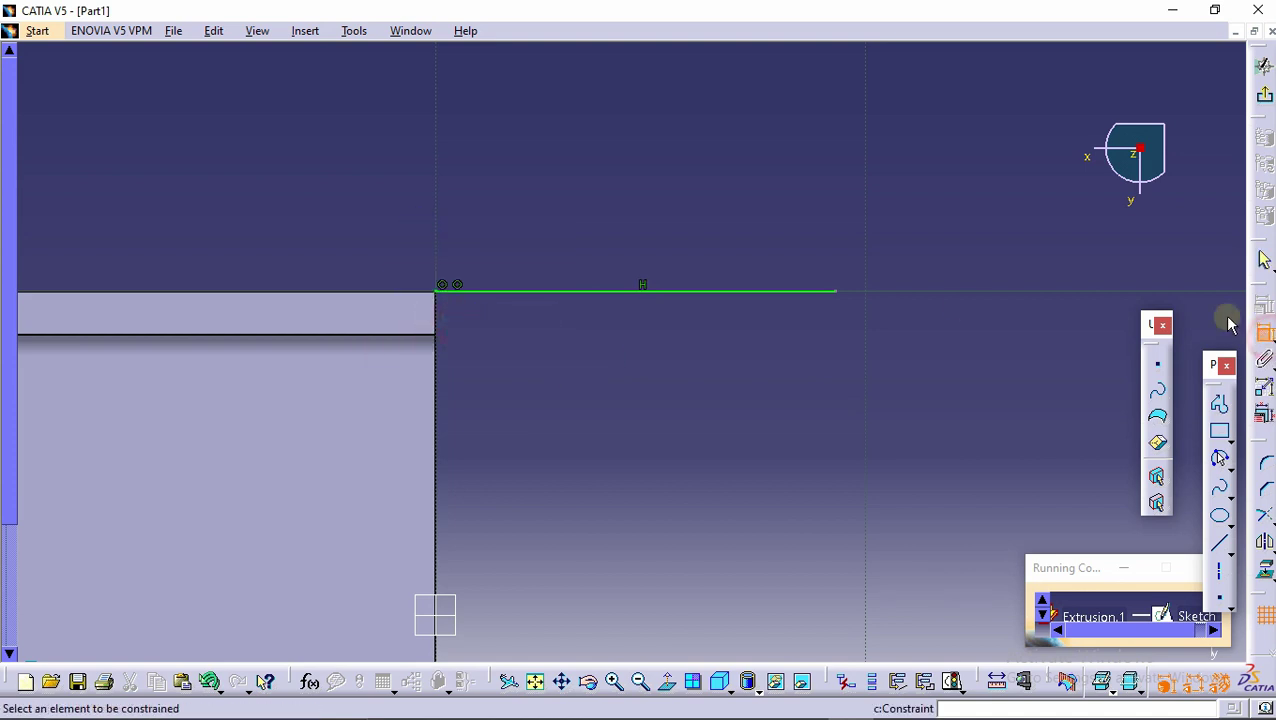
left_click(482, 292)
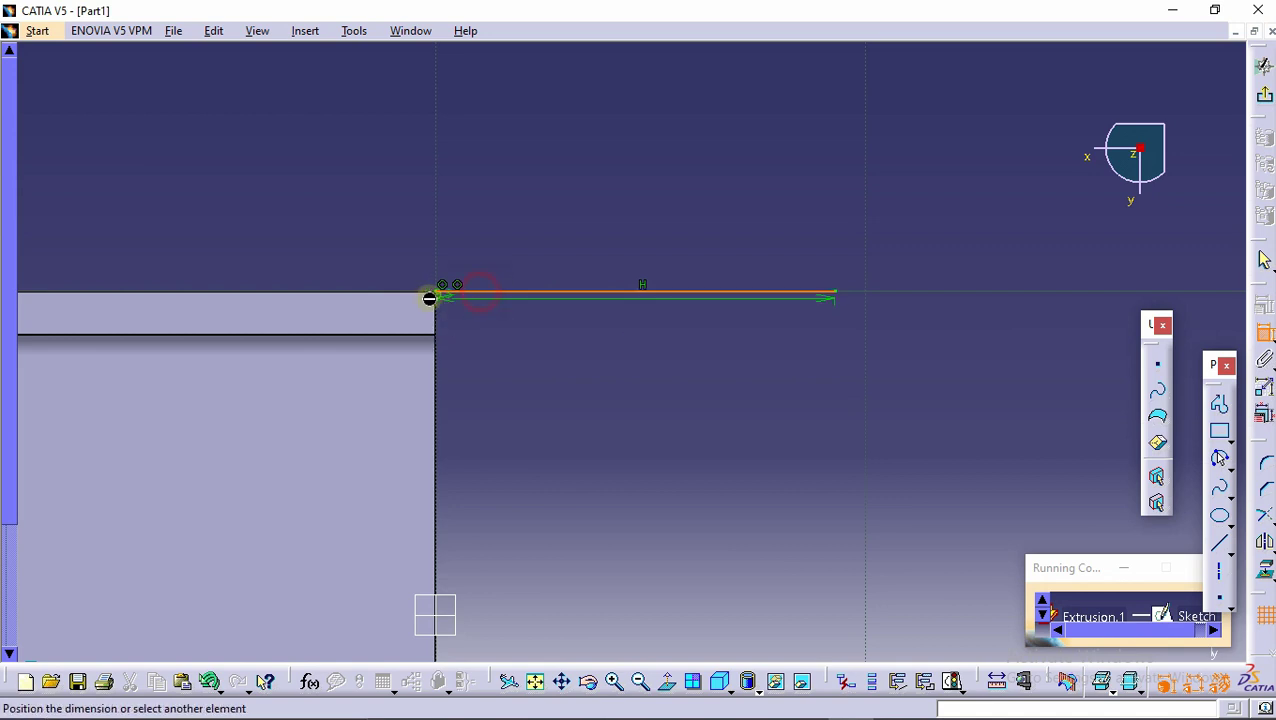
left_click(453, 620)
left_click(541, 513)
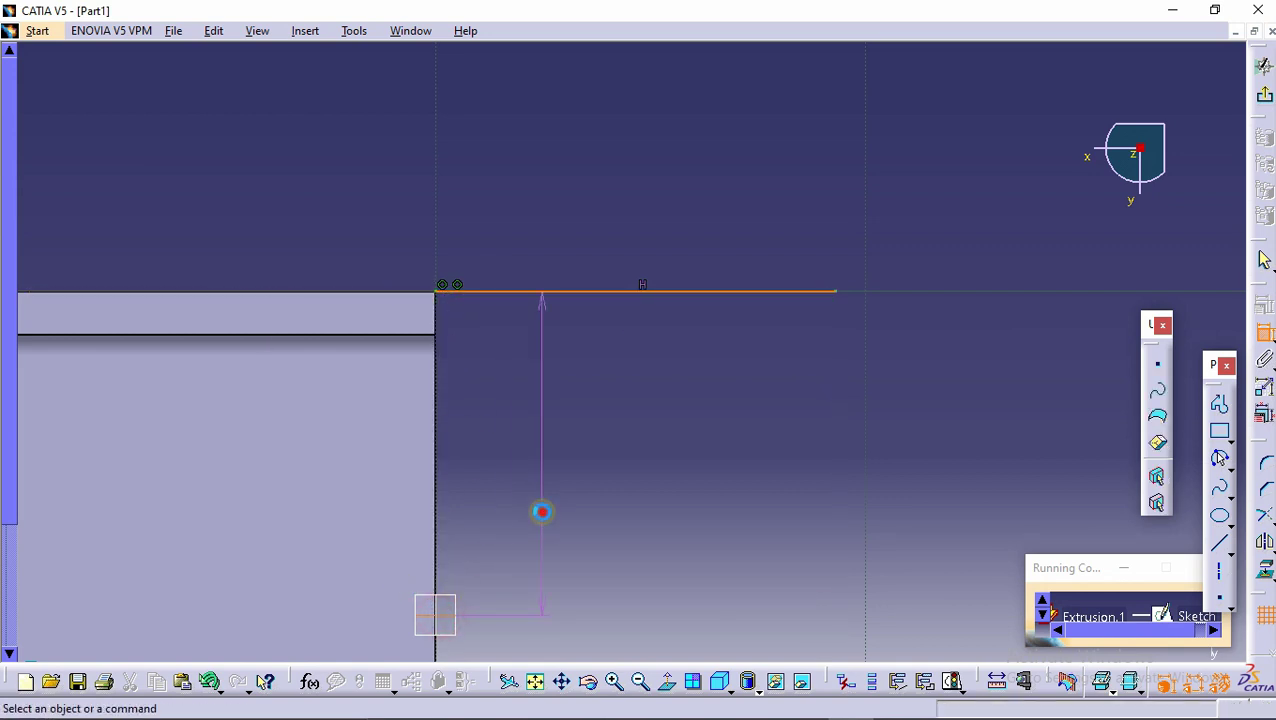
left_click(555, 510)
key("Escape")
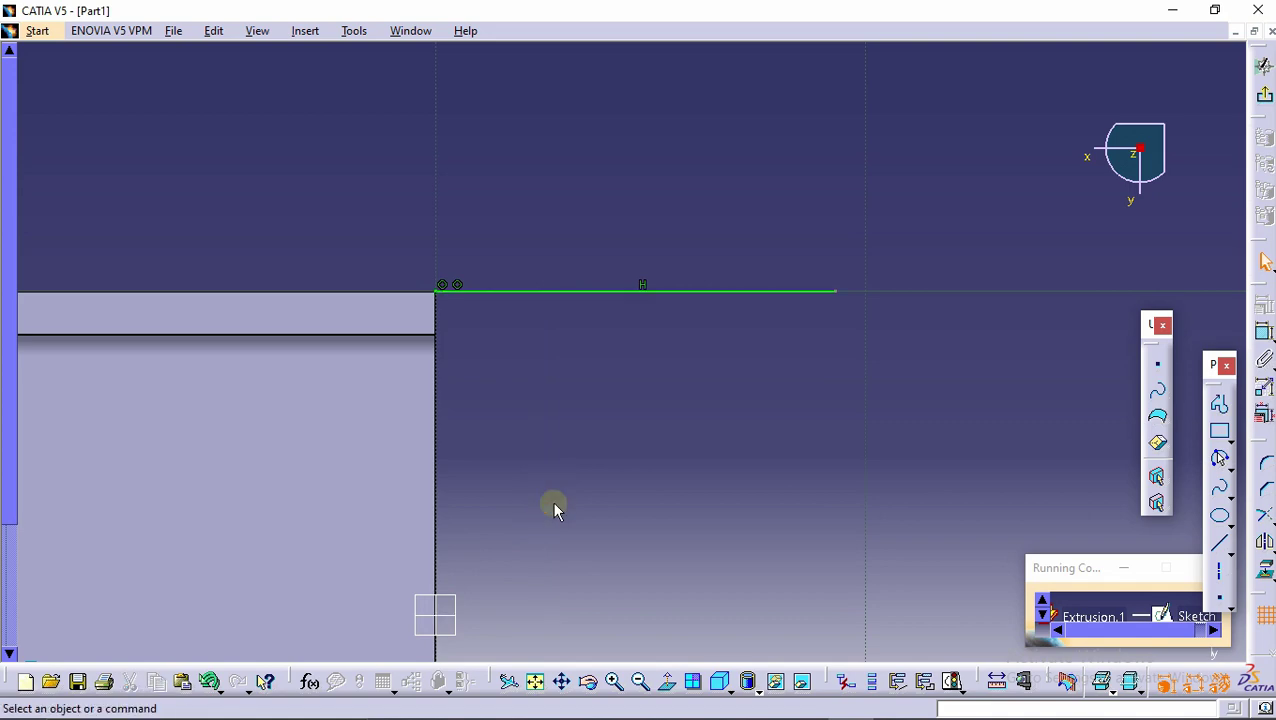
Dimension the horizontal line's length and set it to 12 mm.
mouse_move(568, 276)
middle_mouse_down()
mouse_move(631, 588)
mouse_move(632, 362)
mouse_move(679, 300)
middle_mouse_up()
left_click(1265, 333)
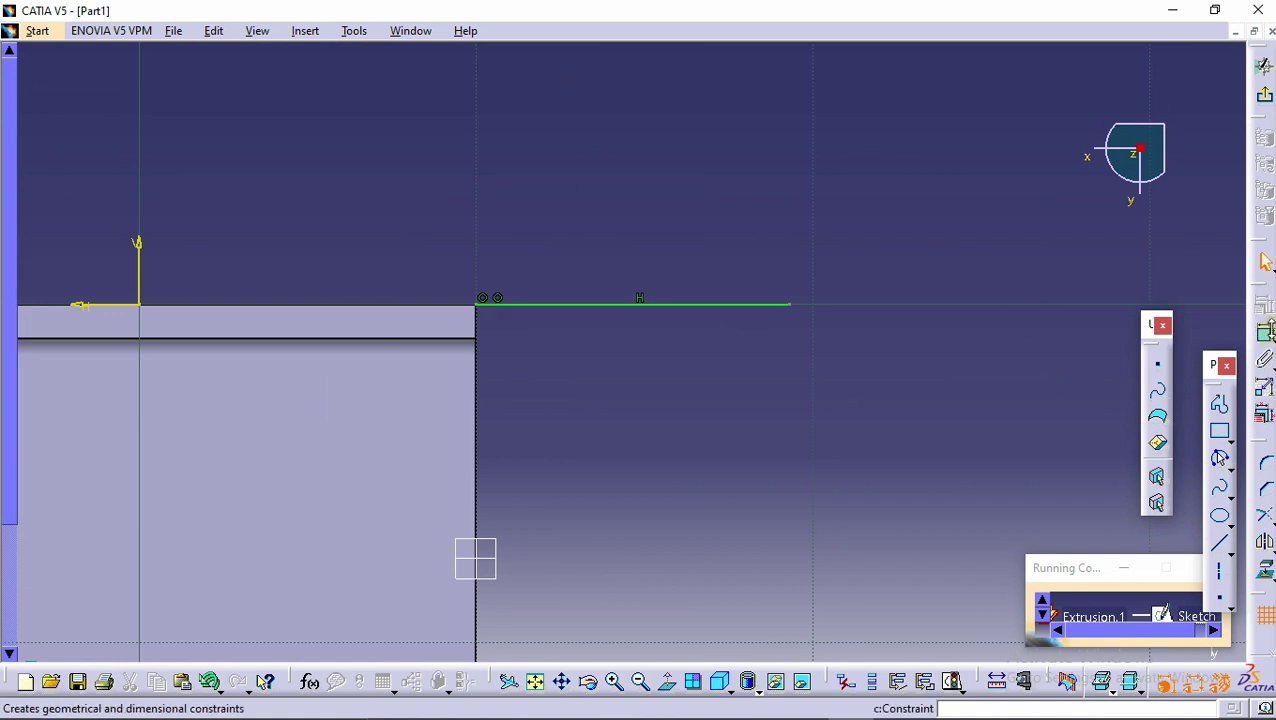
left_click(730, 302)
left_click(712, 258)
double_click(715, 258)
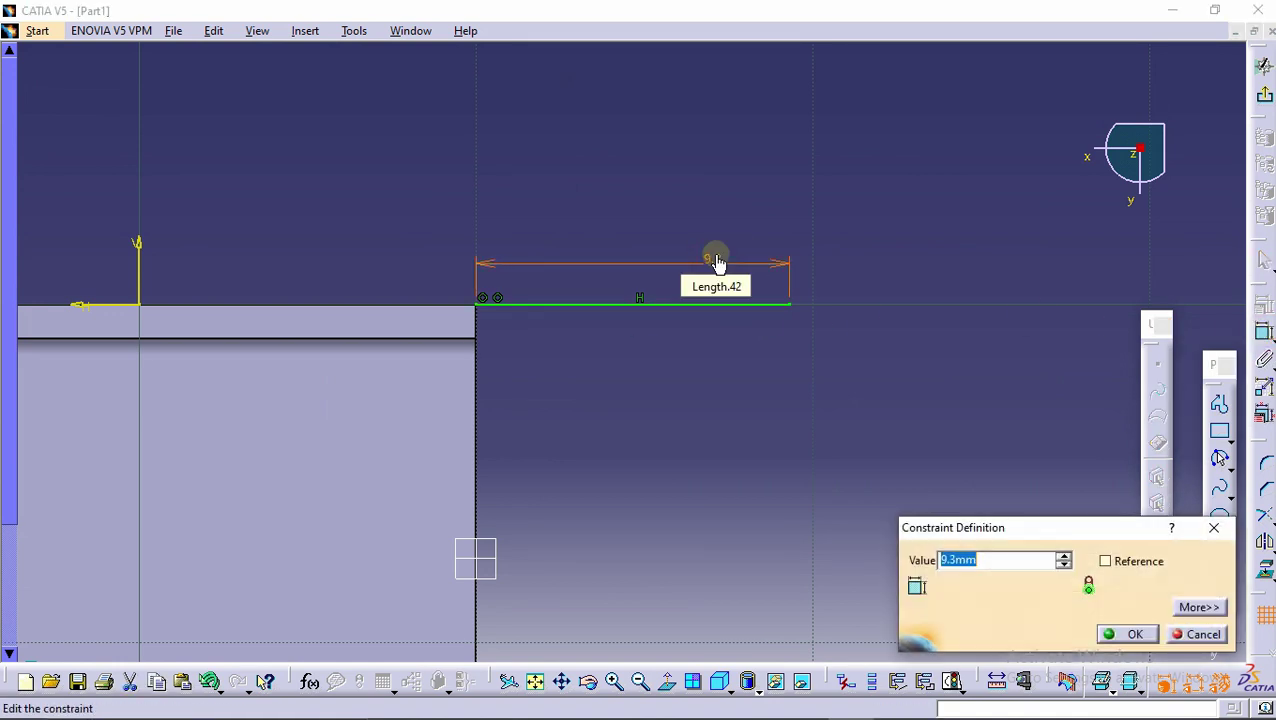
type("12")
key("Return")
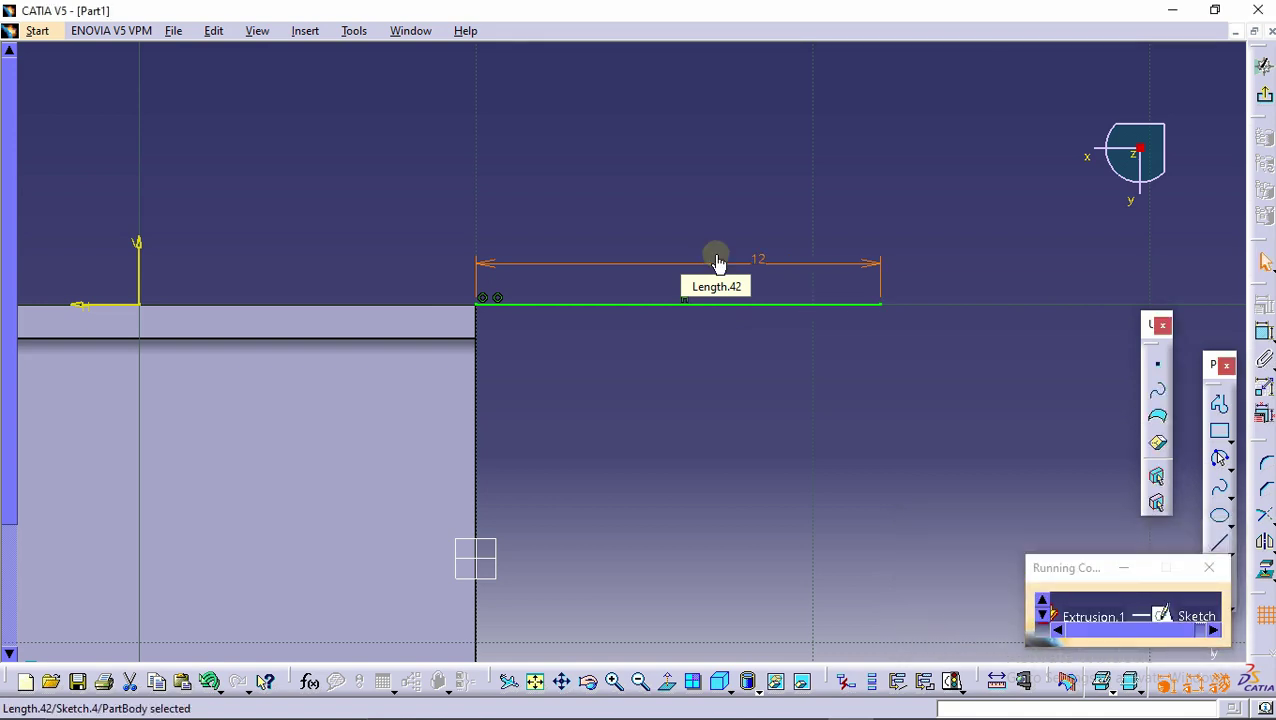
Exit the sketch and extrude the line 12 mm down the flange's height, inverting the material side and the direction.
left_click(1265, 97)
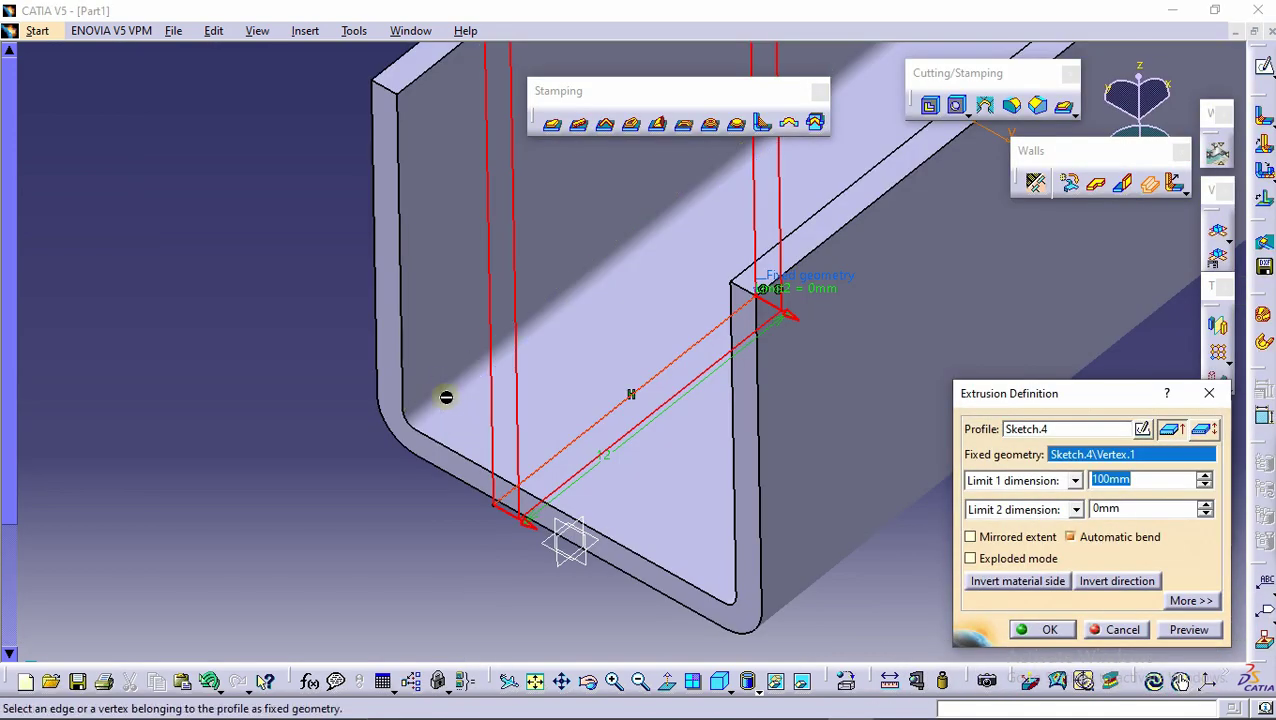
middle_click_drag(446, 397, 520, 500)
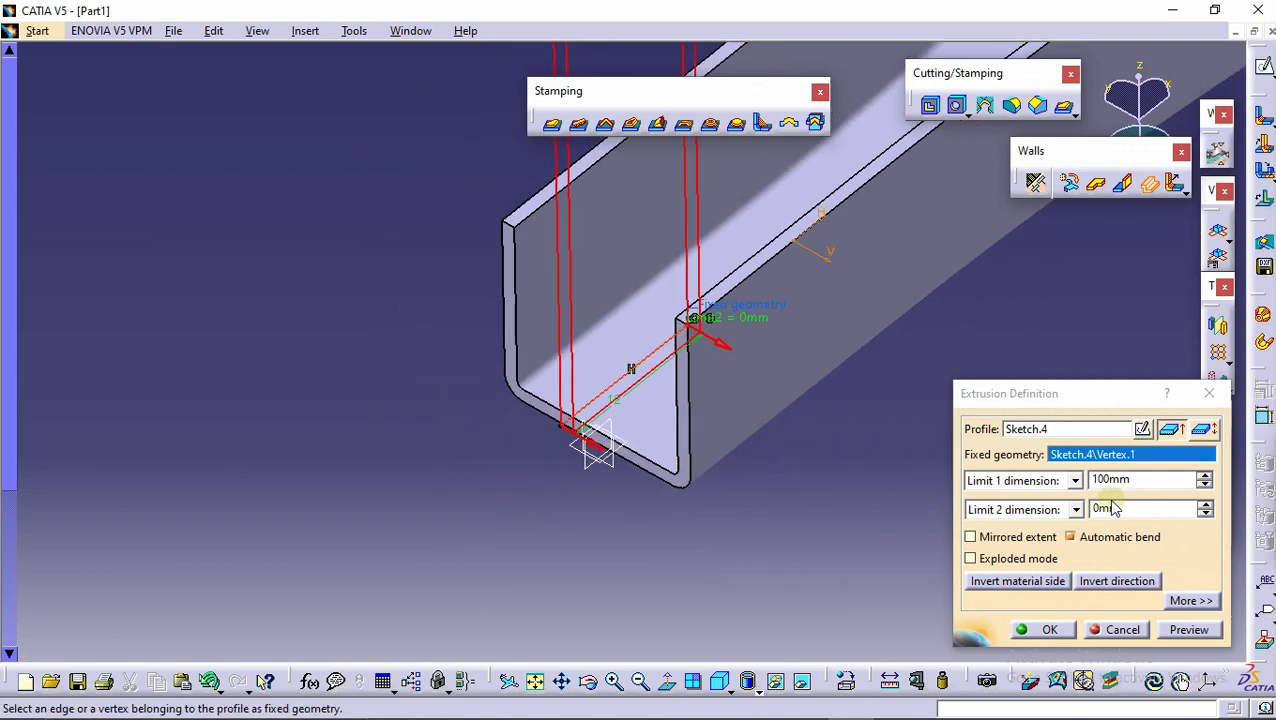
left_click(1032, 581)
left_click(1105, 590)
middle_click_drag(627, 427, 710, 455)
left_click_drag(655, 471, 638, 353)
middle_click_drag(638, 353, 694, 407)
left_click_drag(770, 430, 777, 442)
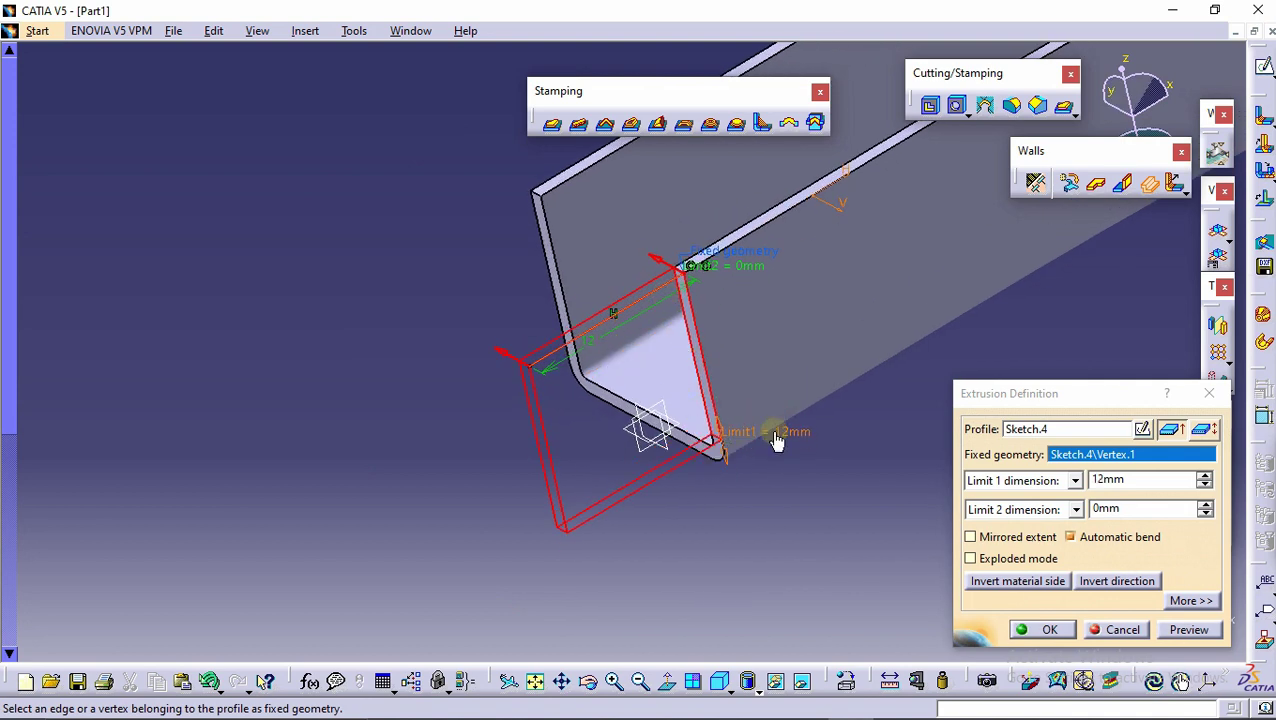
left_click(1040, 629)
Start a second wall extrusion and open its profile sketch on the narrow upper edge face of the opposite flange, in flipped normal view.
middle_click_drag(644, 443, 647, 314)
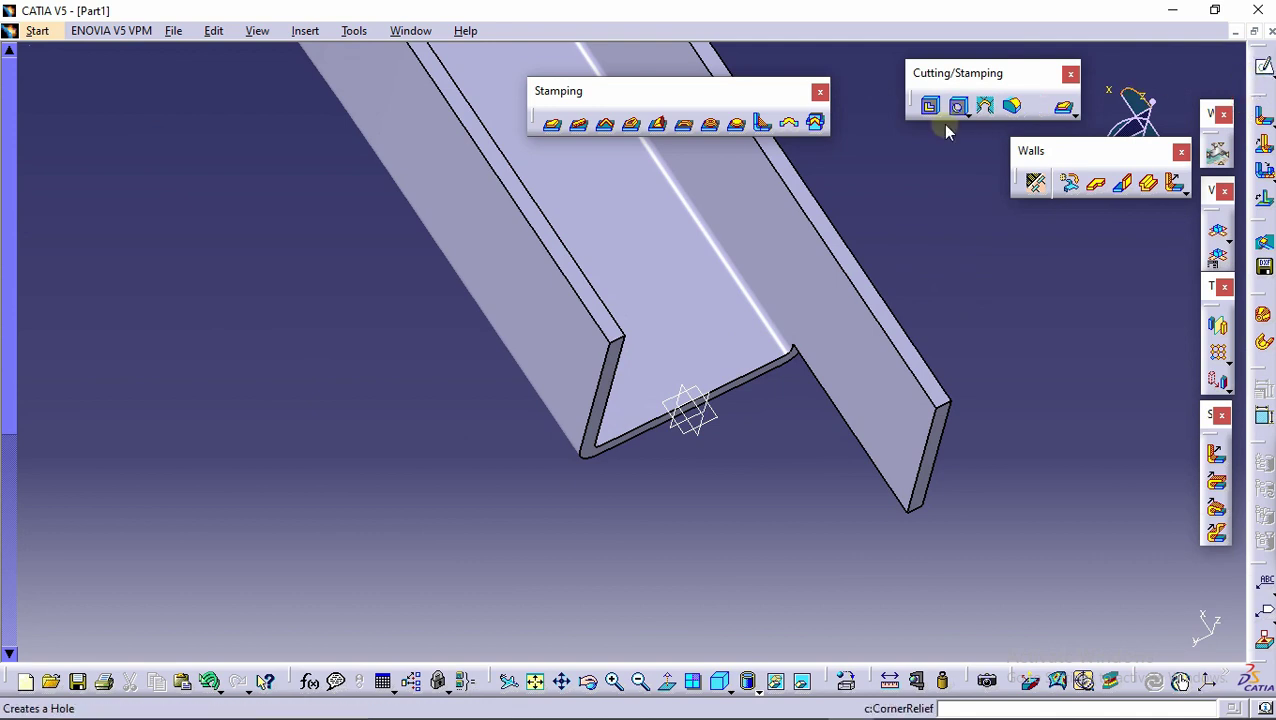
left_click(1147, 184)
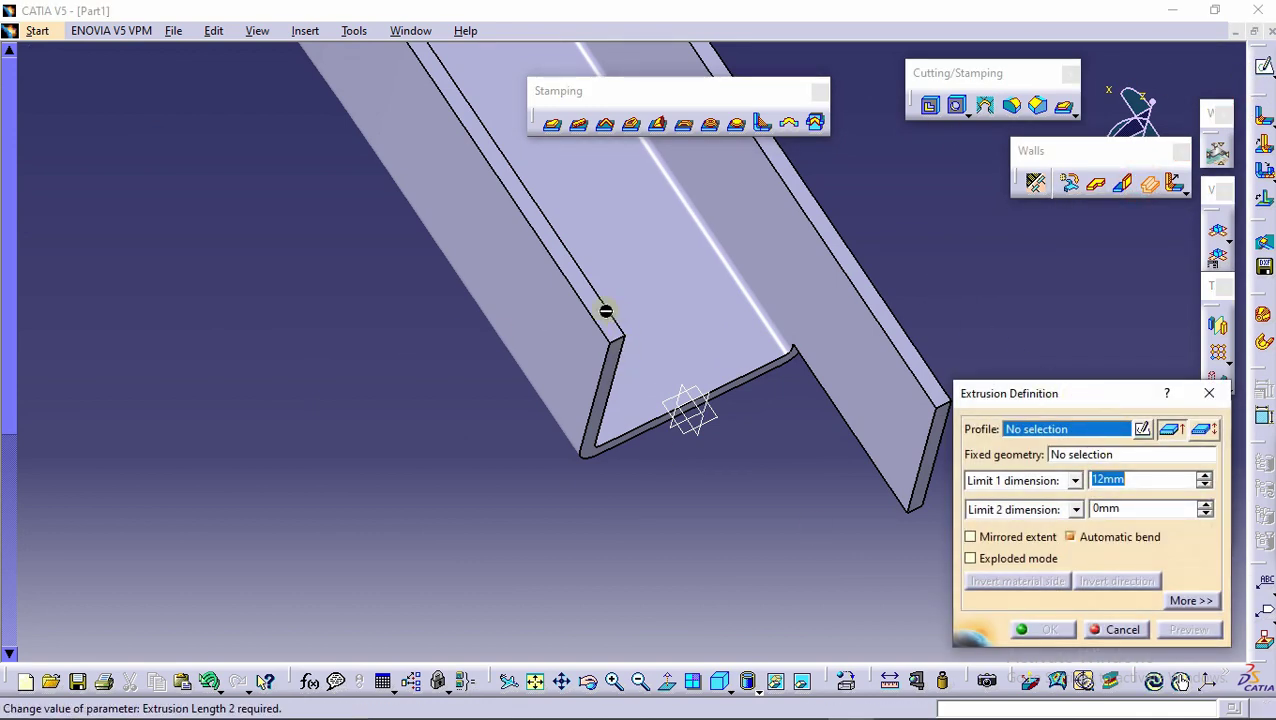
left_click(1142, 428)
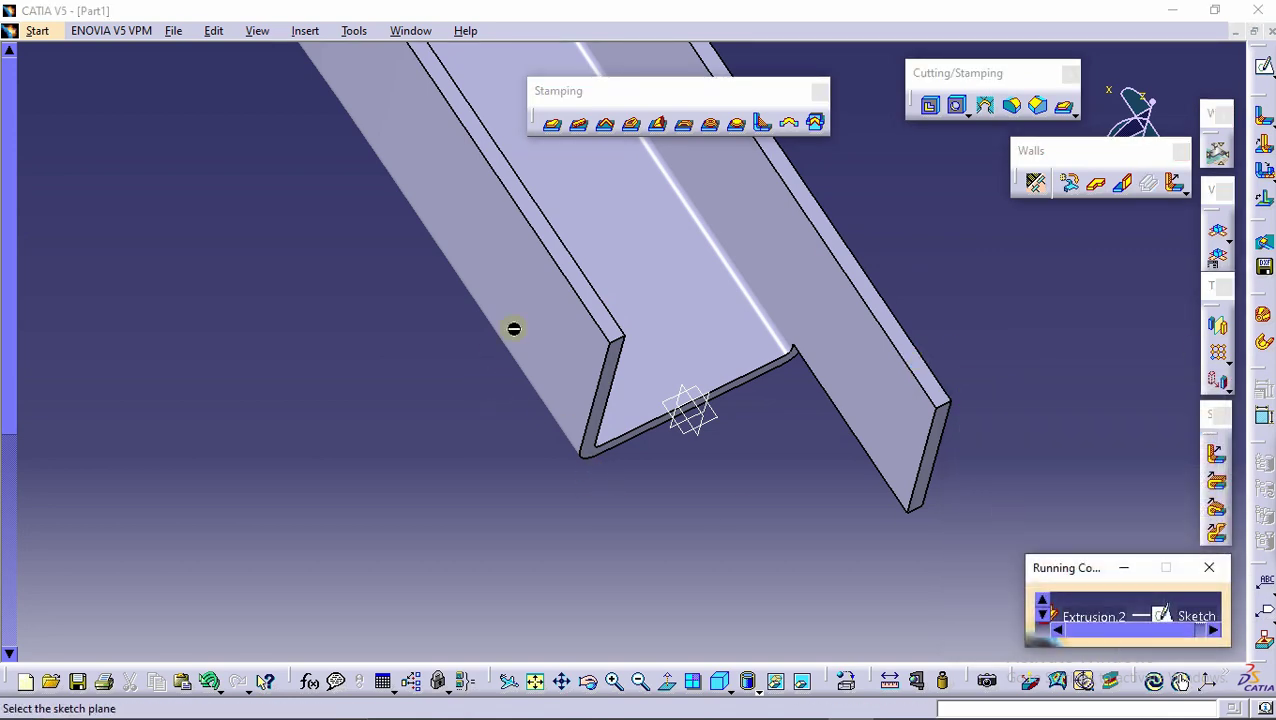
left_click(607, 317)
middle_click_drag(664, 337, 660, 397)
left_click(671, 686)
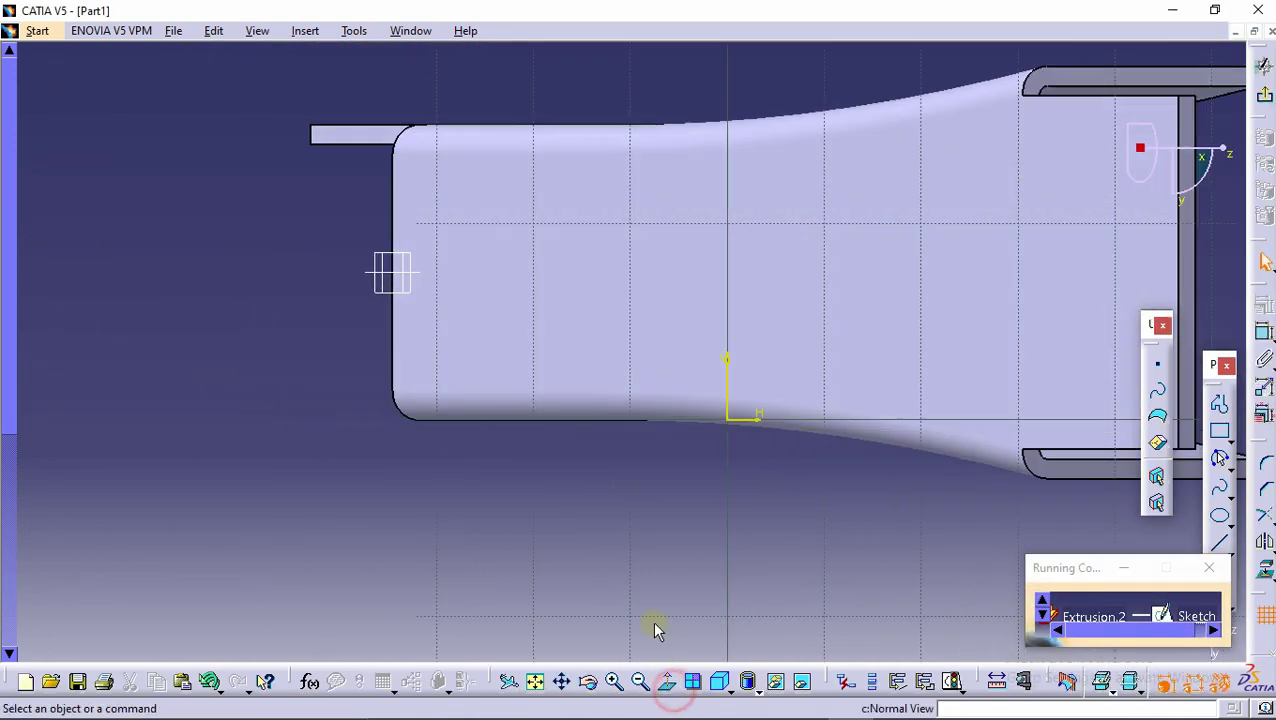
left_click(802, 683)
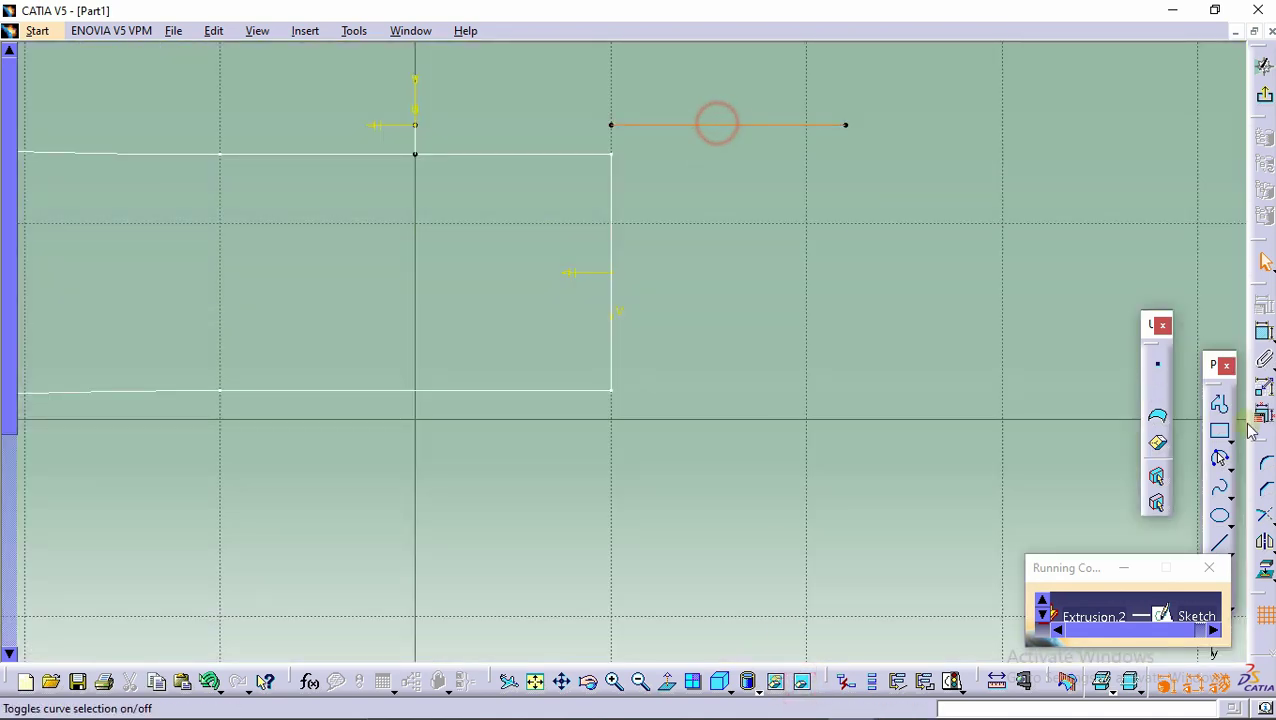
left_click(1143, 569)
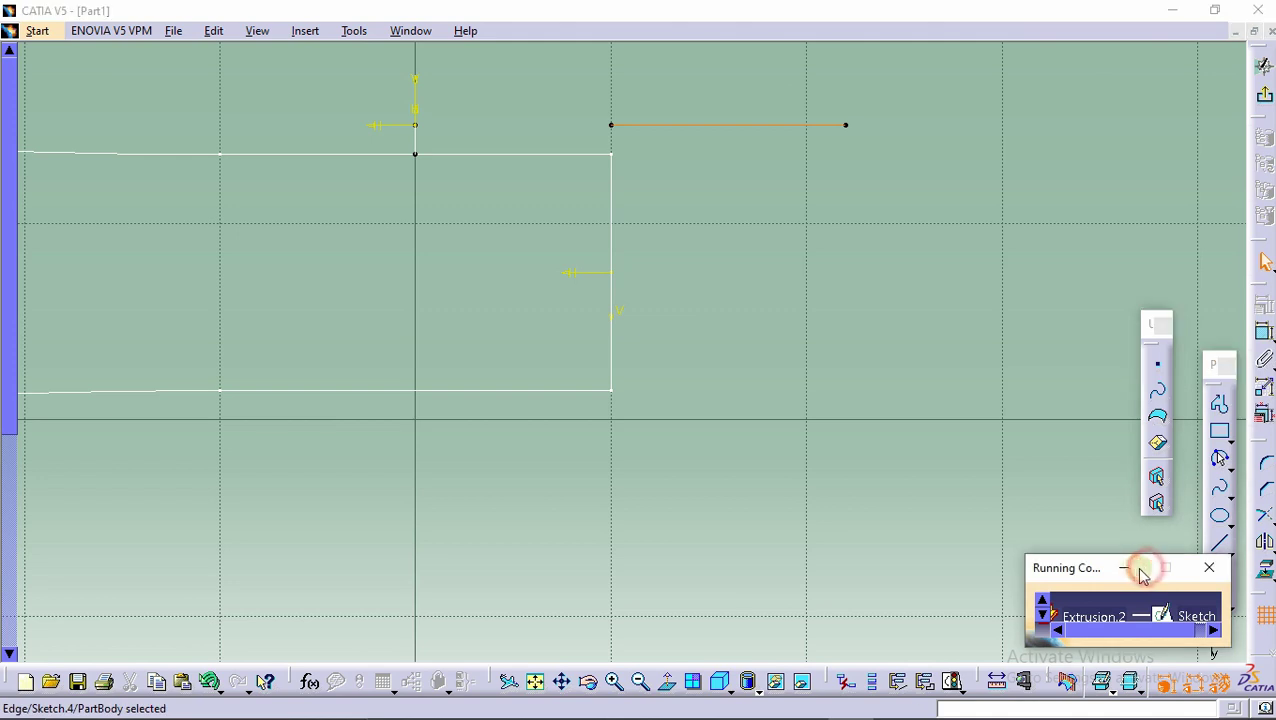
left_click_drag(1083, 567, 1012, 430)
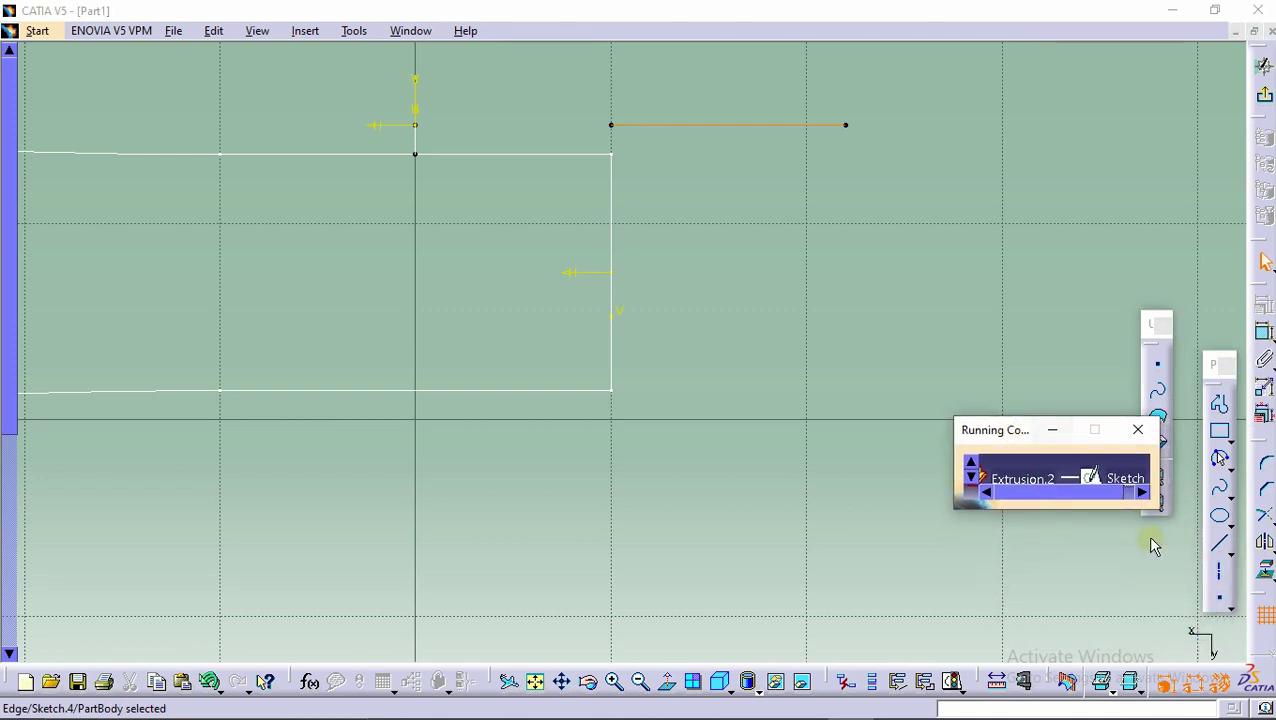
left_click(1265, 545)
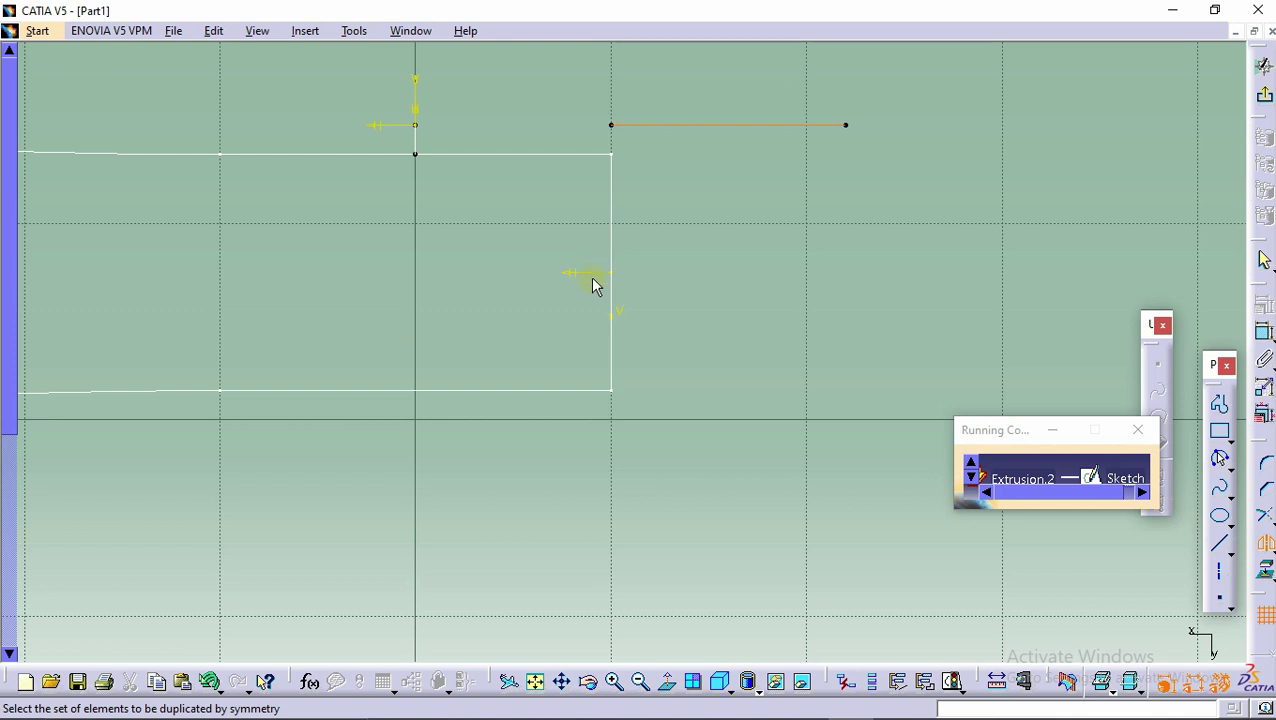
left_click(800, 683)
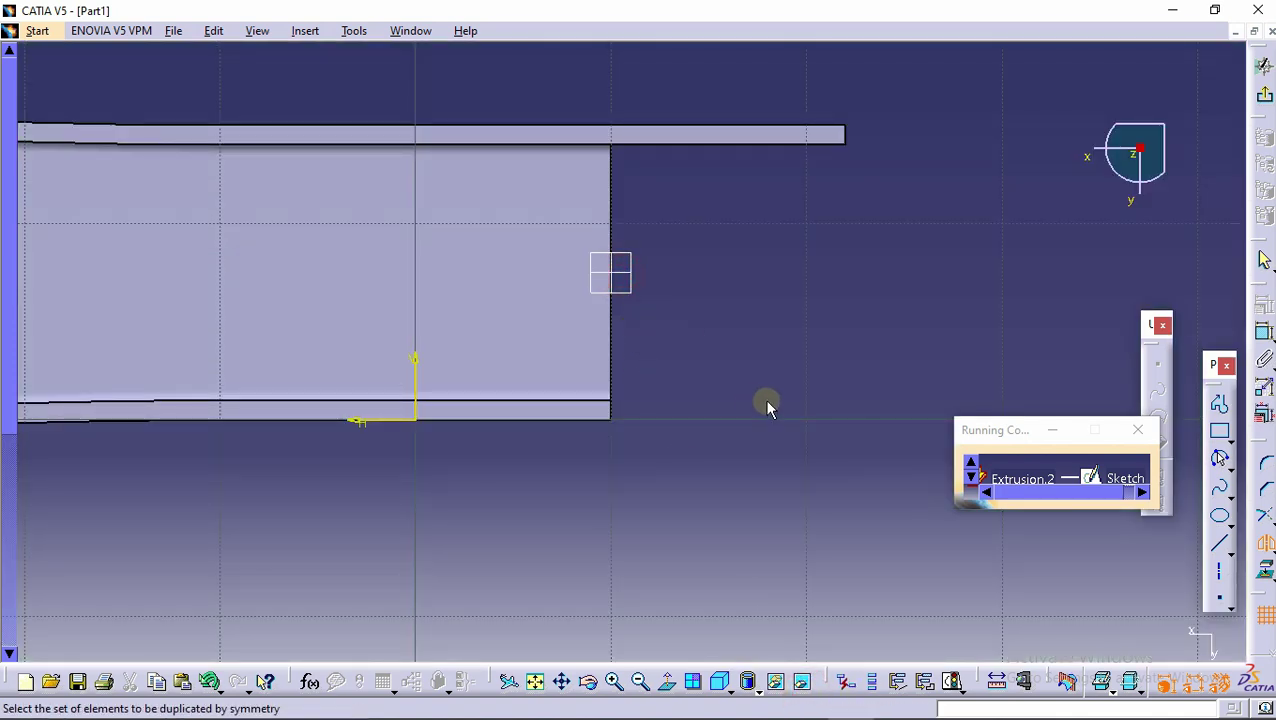
left_click(1265, 545)
left_click(700, 535)
Draw a horizontal line outward from the flange's outer end corner and make its start point coincident with that corner.
left_click(1218, 541)
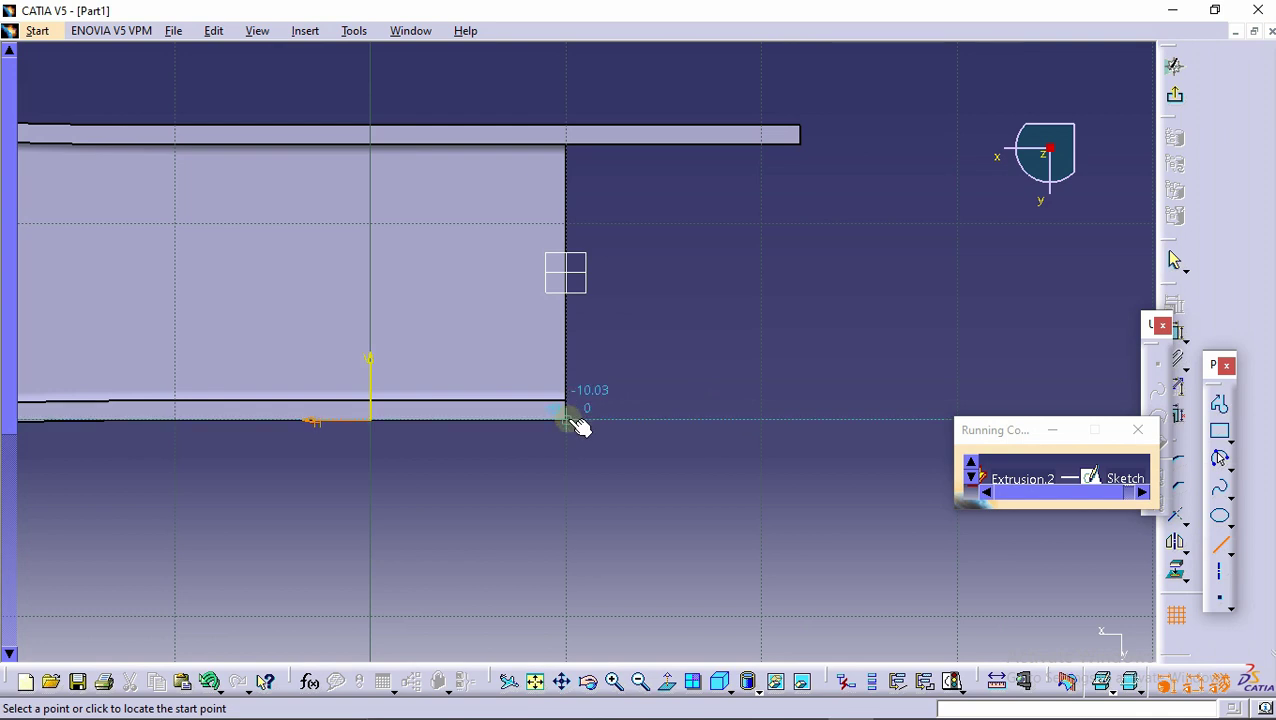
left_click(832, 421)
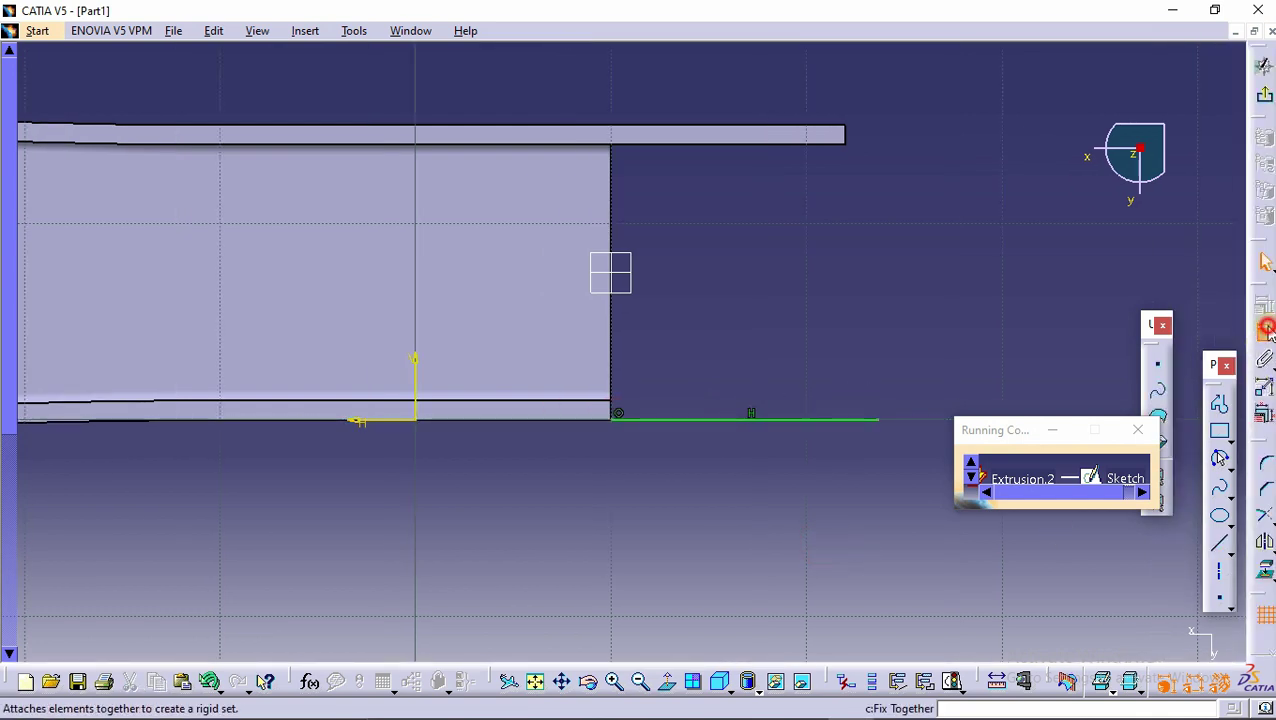
left_click(1236, 343)
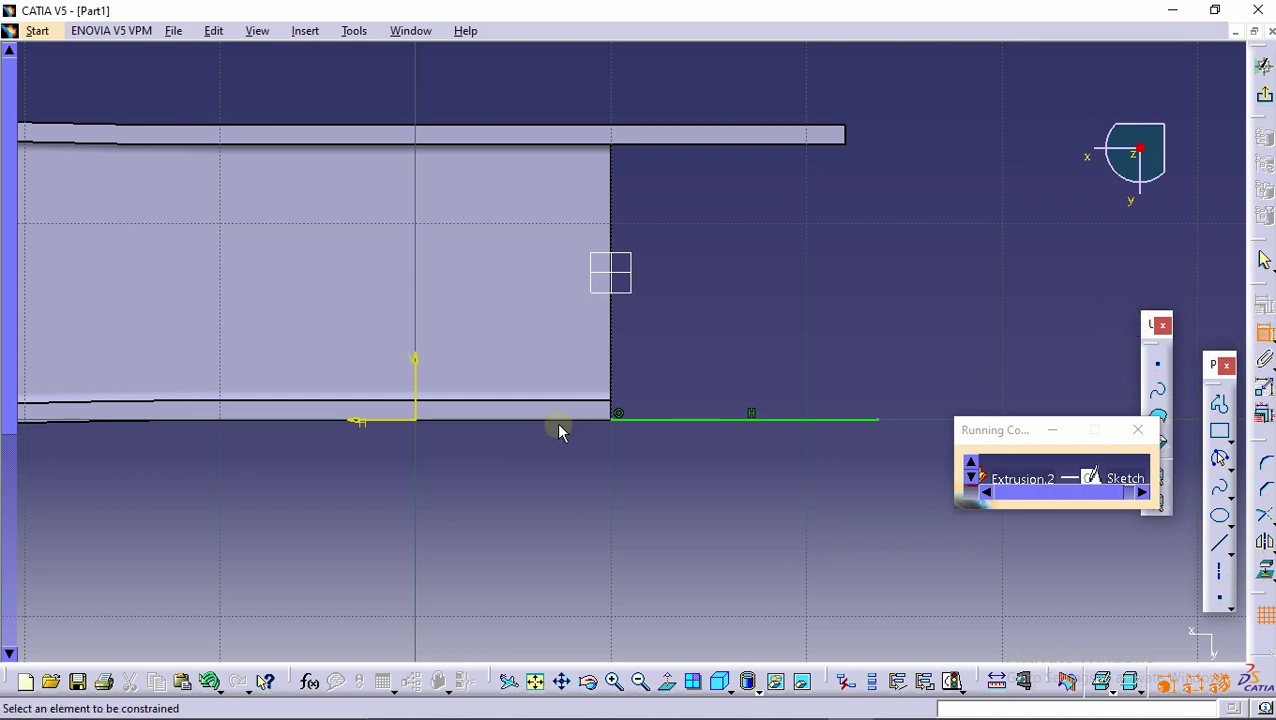
left_click(620, 408)
right_click(658, 340)
left_click(698, 424)
Make the line's free end point coincident with the end edge of the opposite wall extension.
left_click(1264, 333)
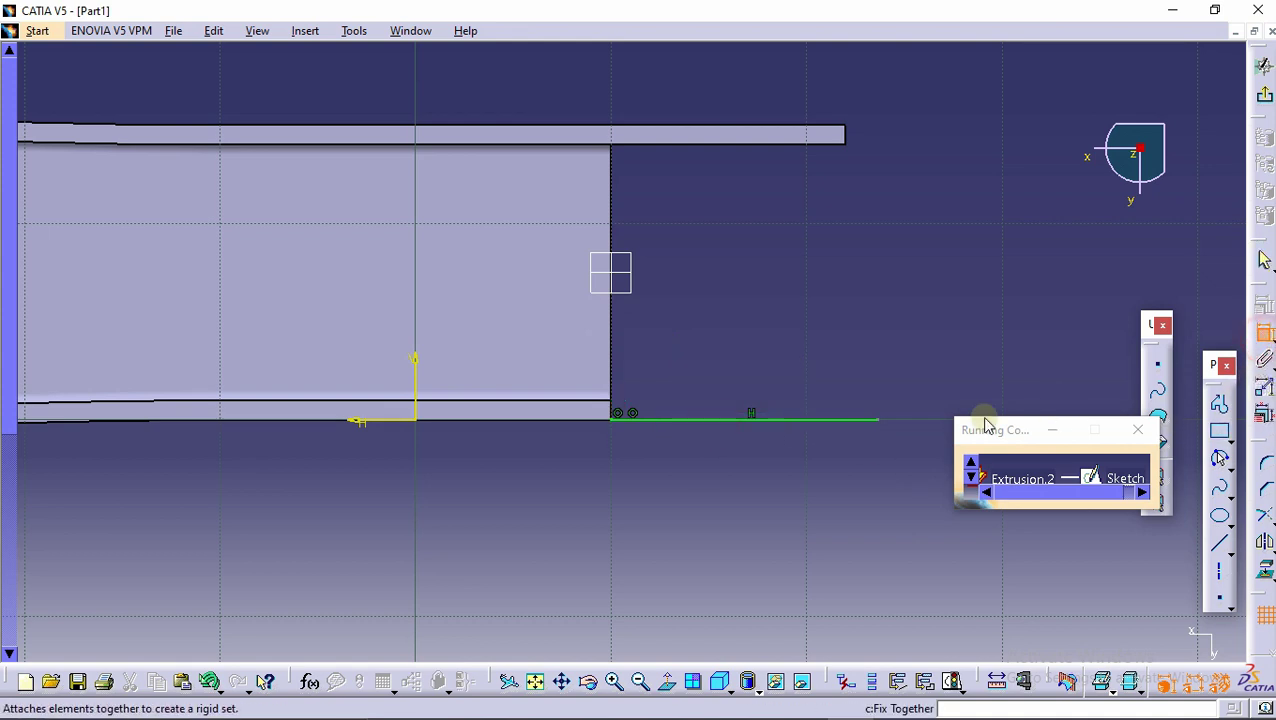
left_click(886, 420)
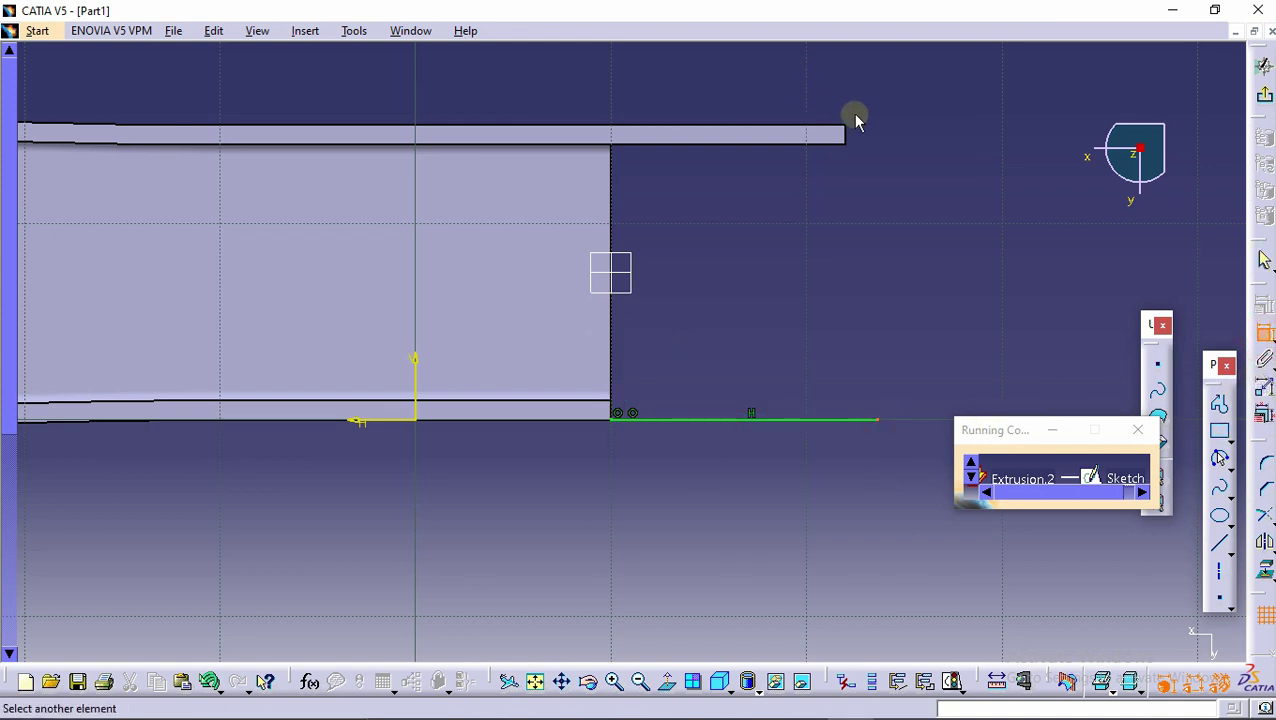
left_click(846, 133)
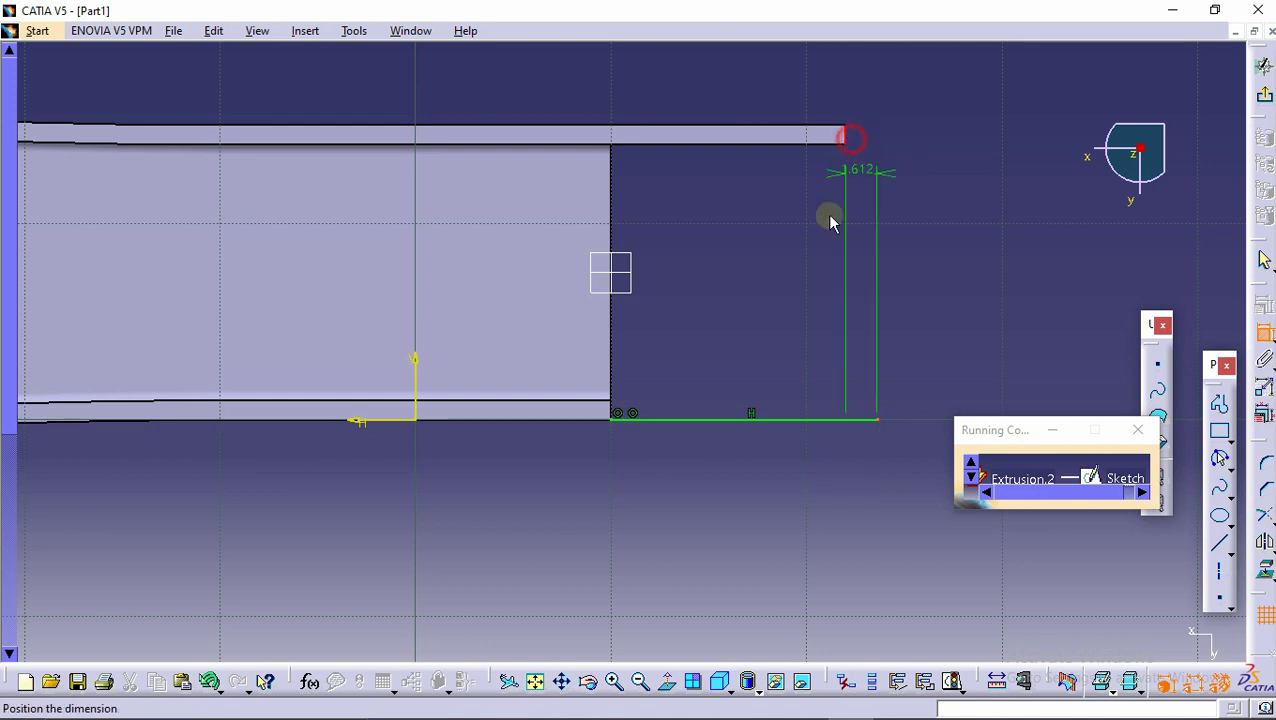
right_click(812, 237)
left_click(866, 320)
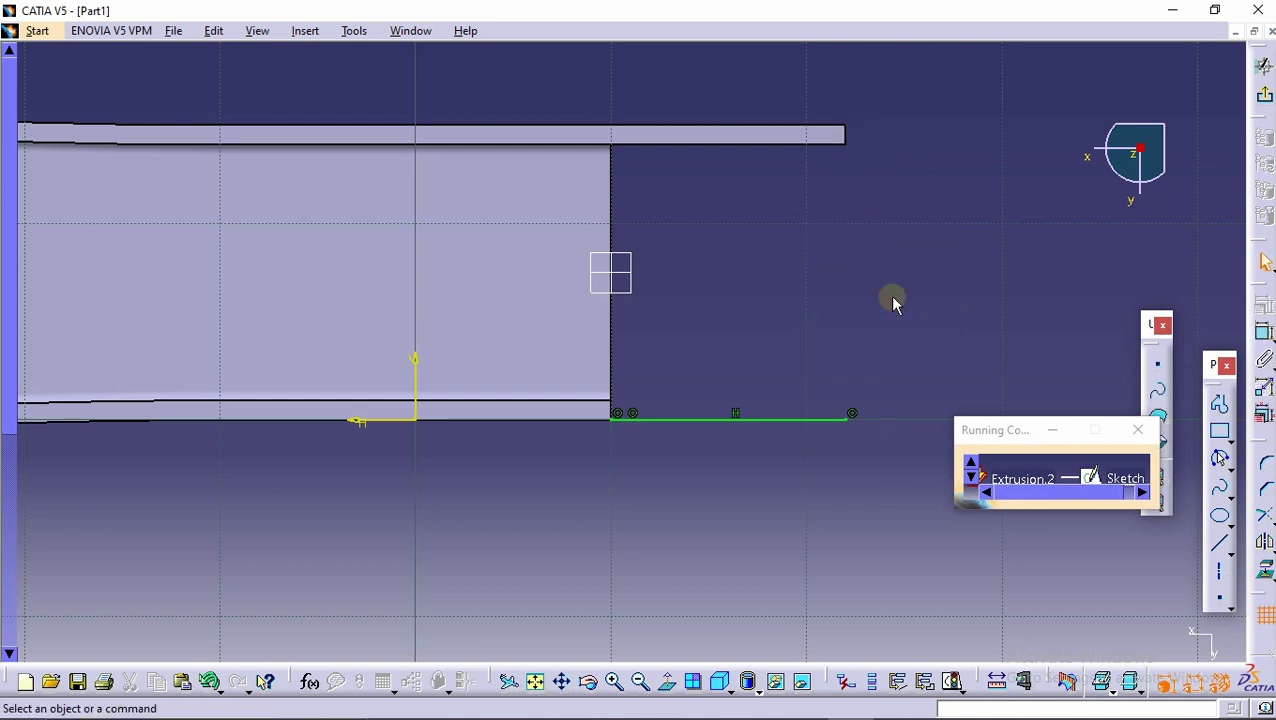
Exit the sketch and extrude the line 12 mm down the flange's height with the direction inverted.
left_click(1265, 96)
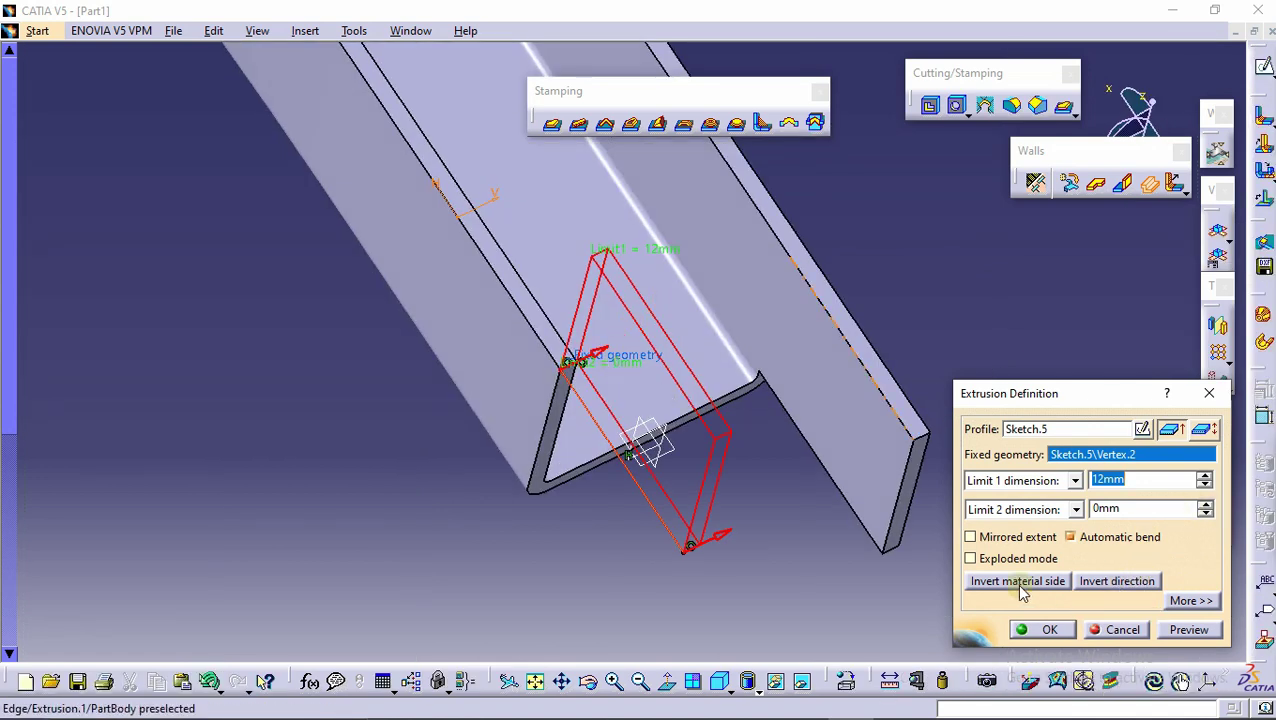
left_click(1100, 592)
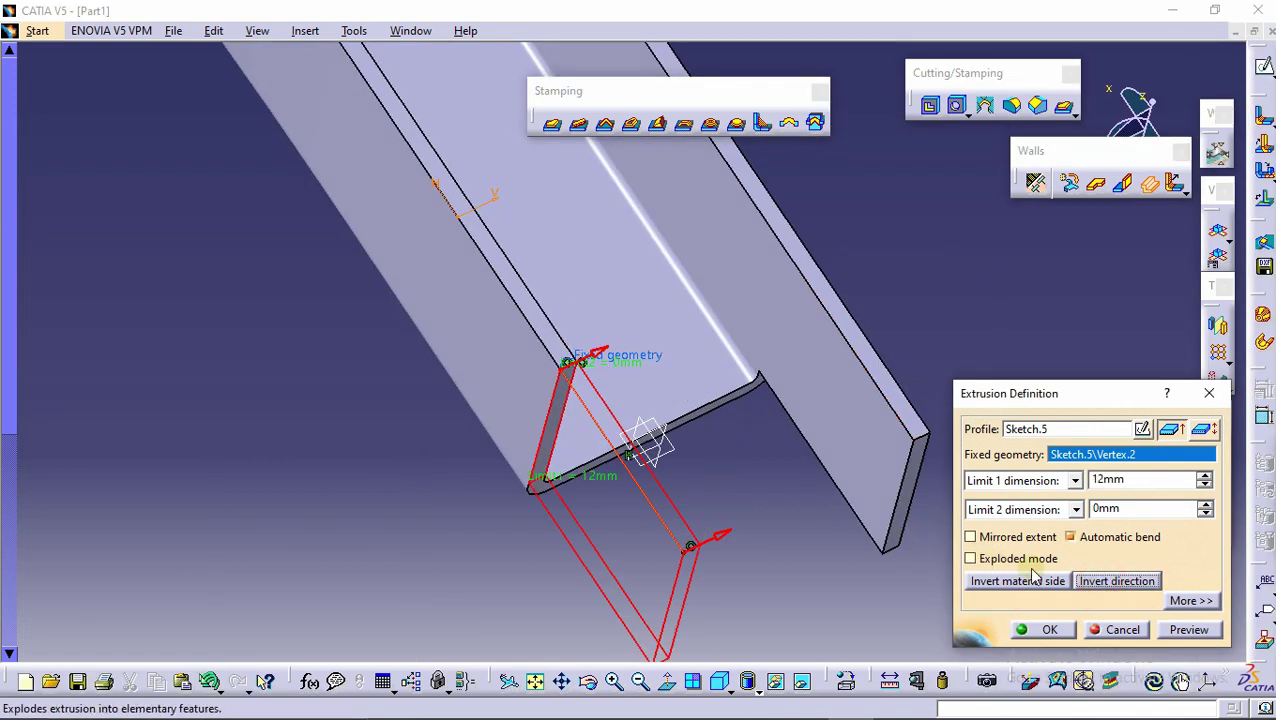
left_click(1050, 630)
left_click(948, 336)
Open a new sketch on the zx plane and flip the view to look at the side flange from the opposite side.
middle_click_drag(948, 336, 815, 310)
middle_click_drag(863, 466, 968, 300)
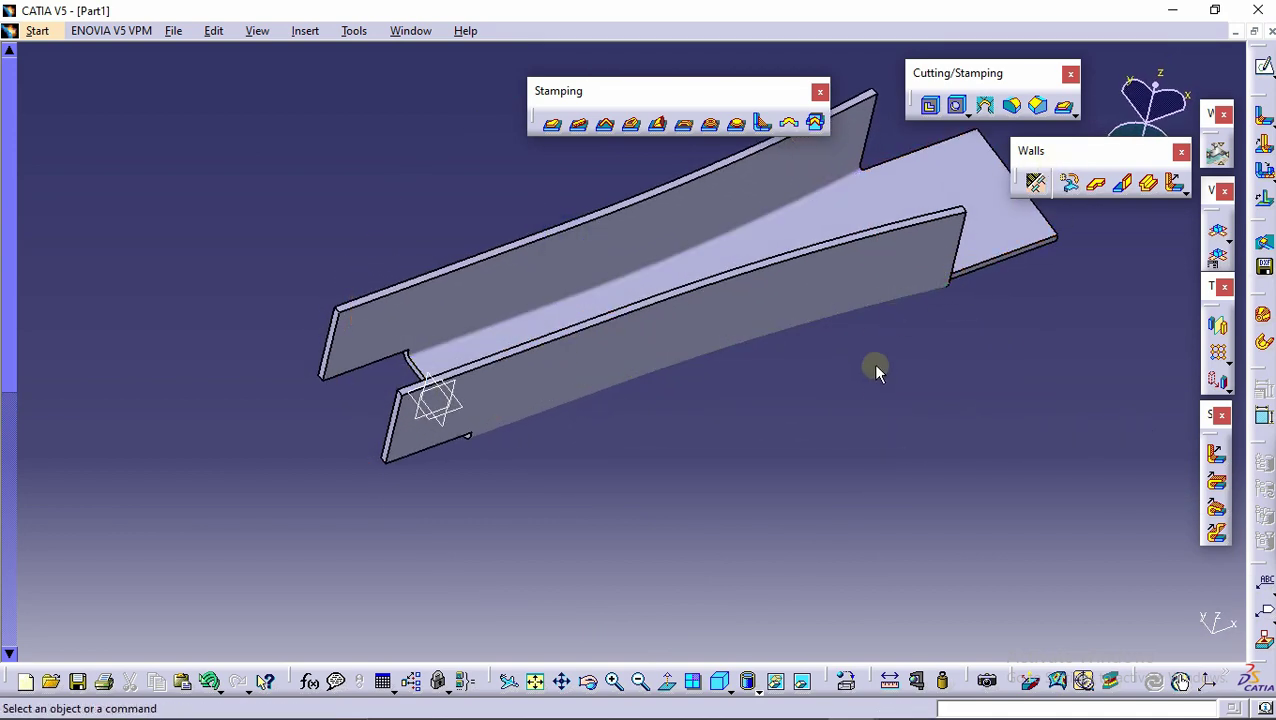
middle_click_drag(594, 370, 729, 319)
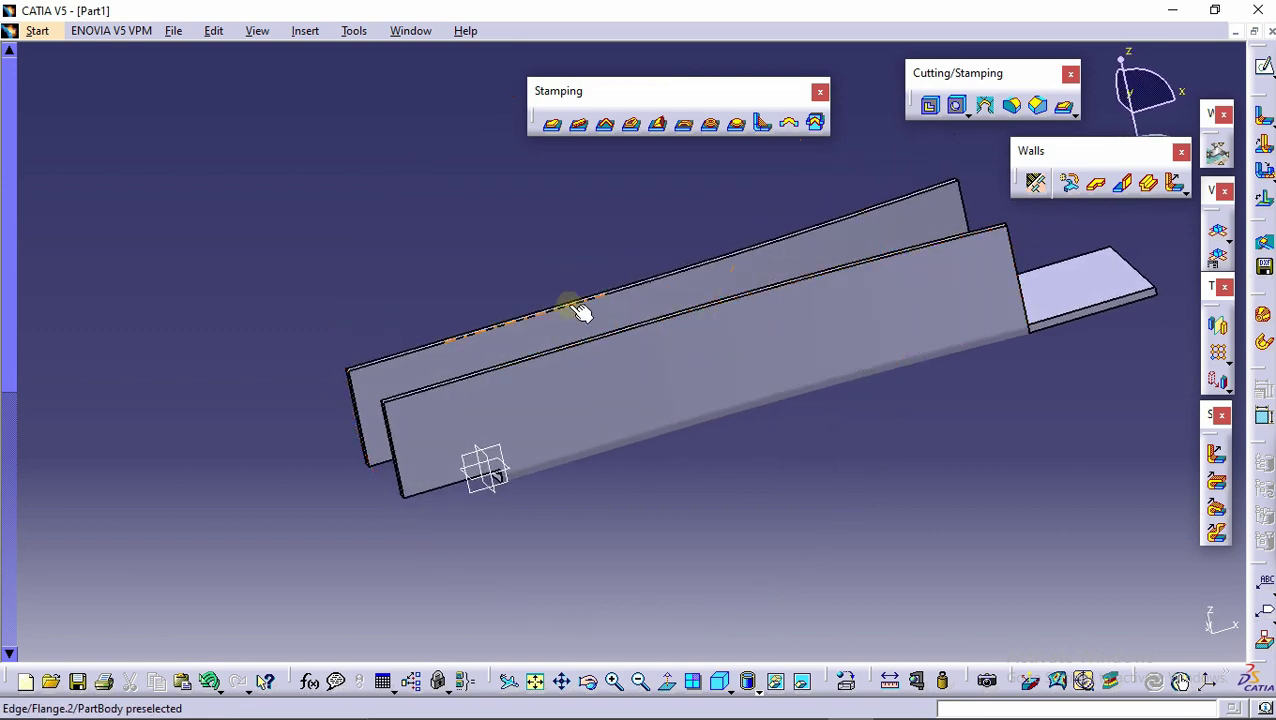
middle_click_drag(848, 326, 760, 368)
middle_click_drag(419, 421, 621, 410)
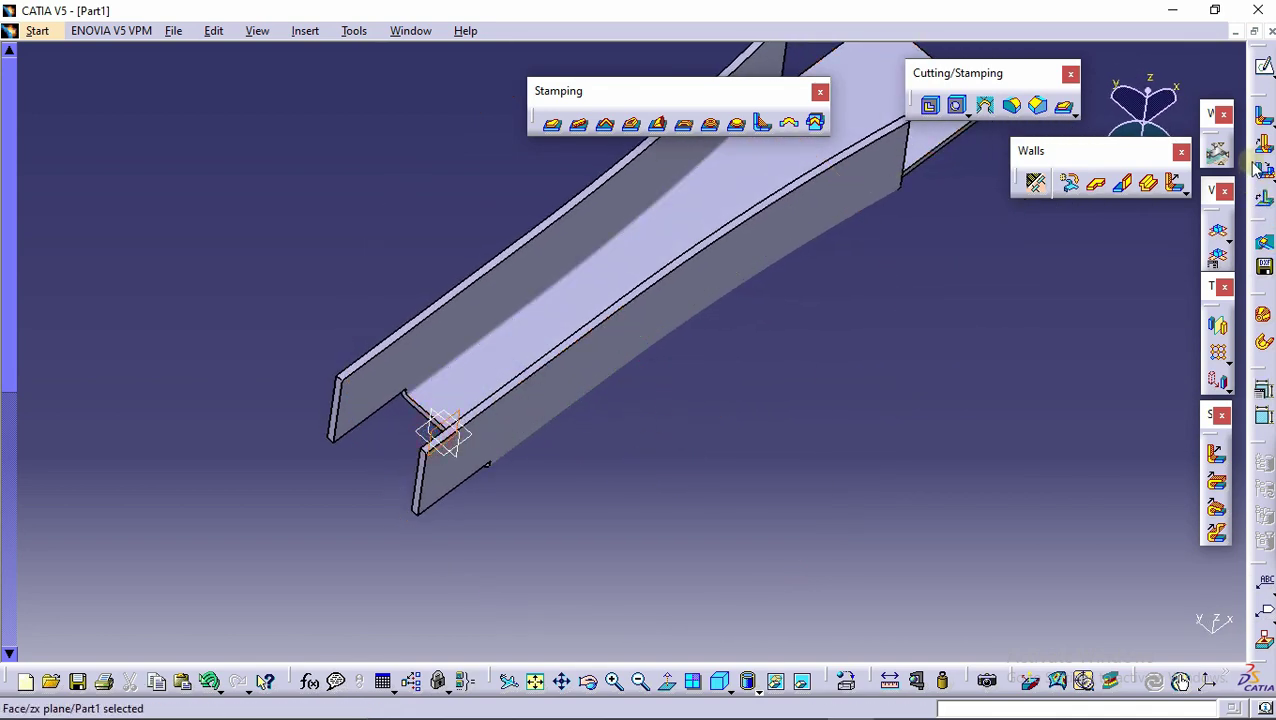
left_click(1265, 75)
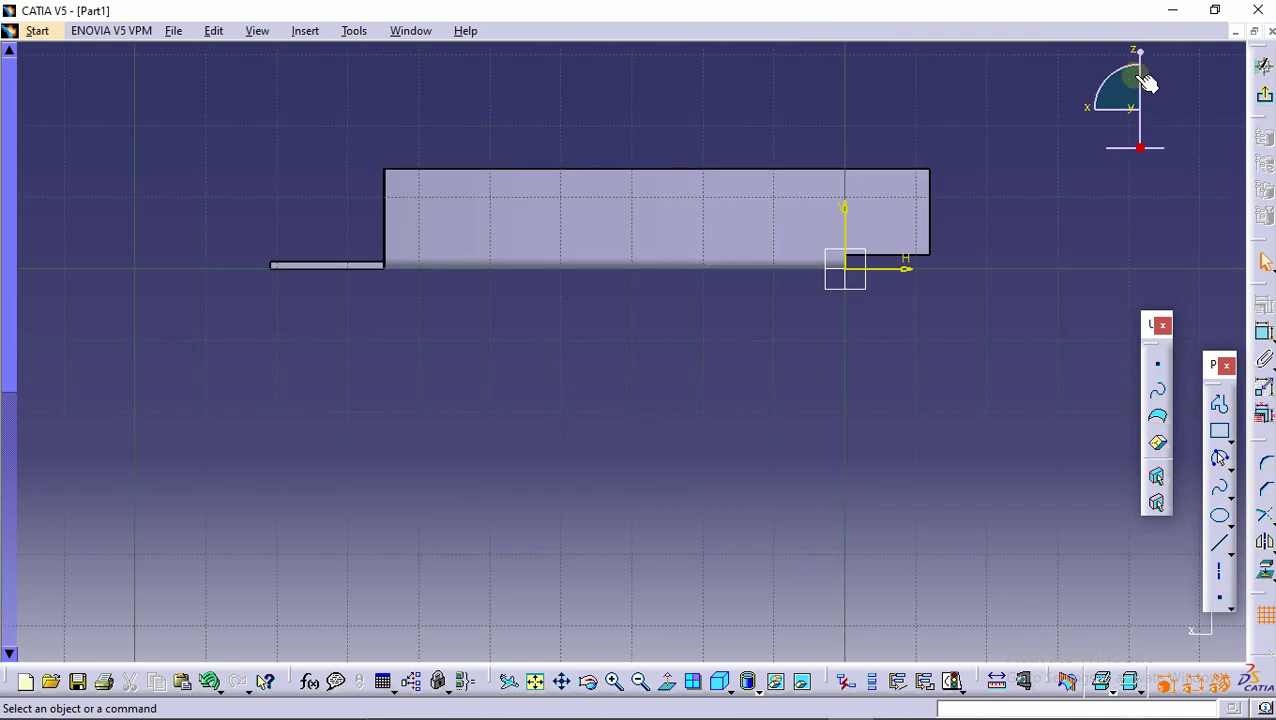
left_click_drag(1148, 82, 718, 533)
mouse_move(468, 330)
middle_mouse_down()
mouse_move(706, 427)
mouse_move(806, 550)
middle_mouse_up()
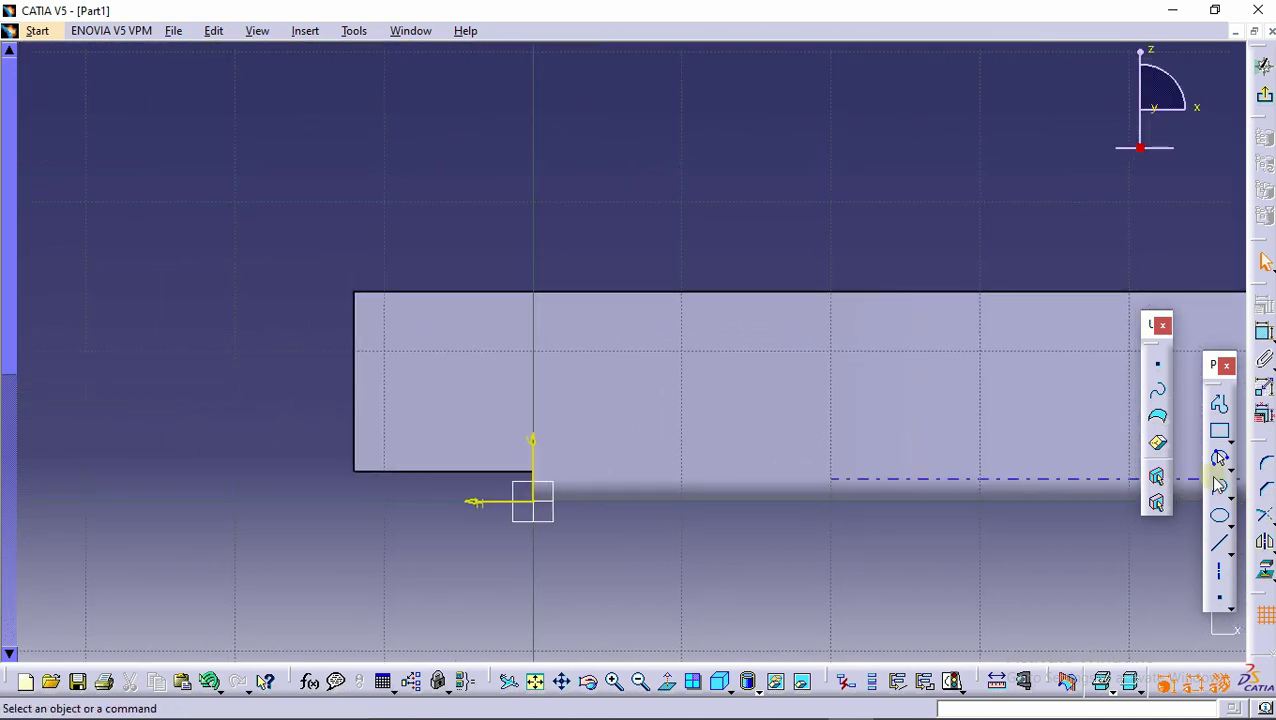
Draw a circle on the wall extension at the narrow end and set its diameter to 10 mm.
left_click(1226, 464)
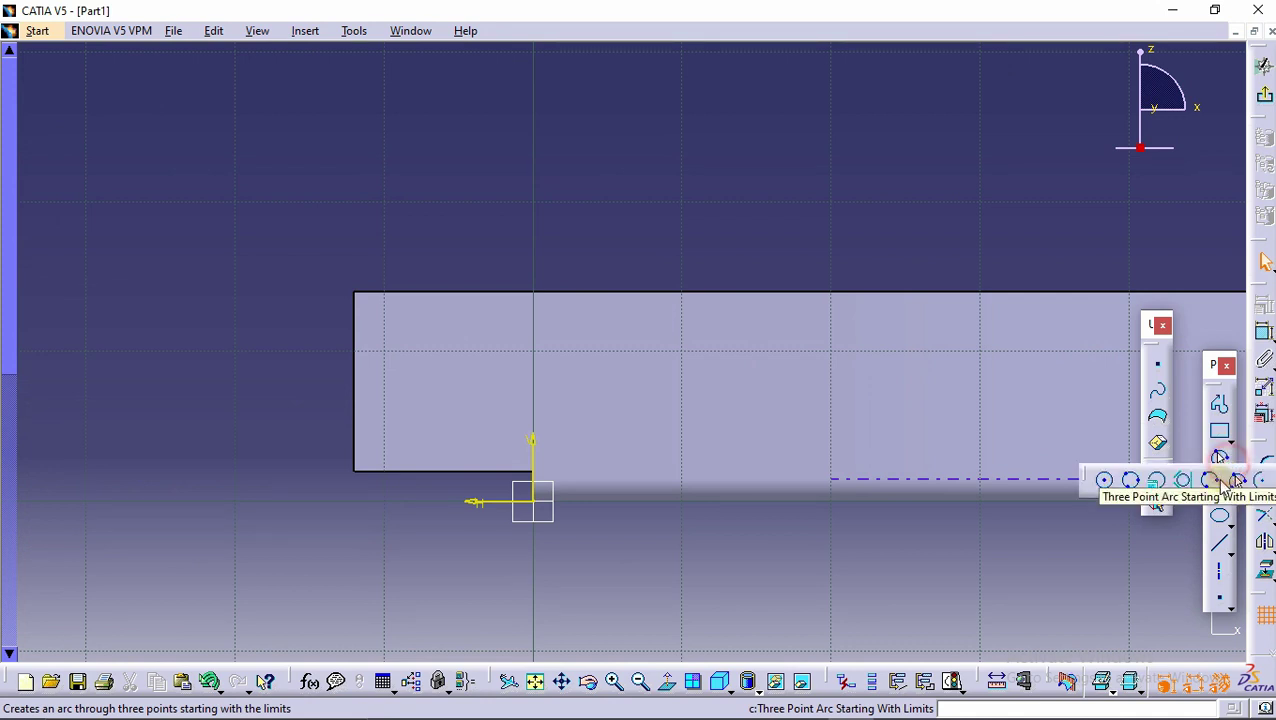
left_click(1104, 480)
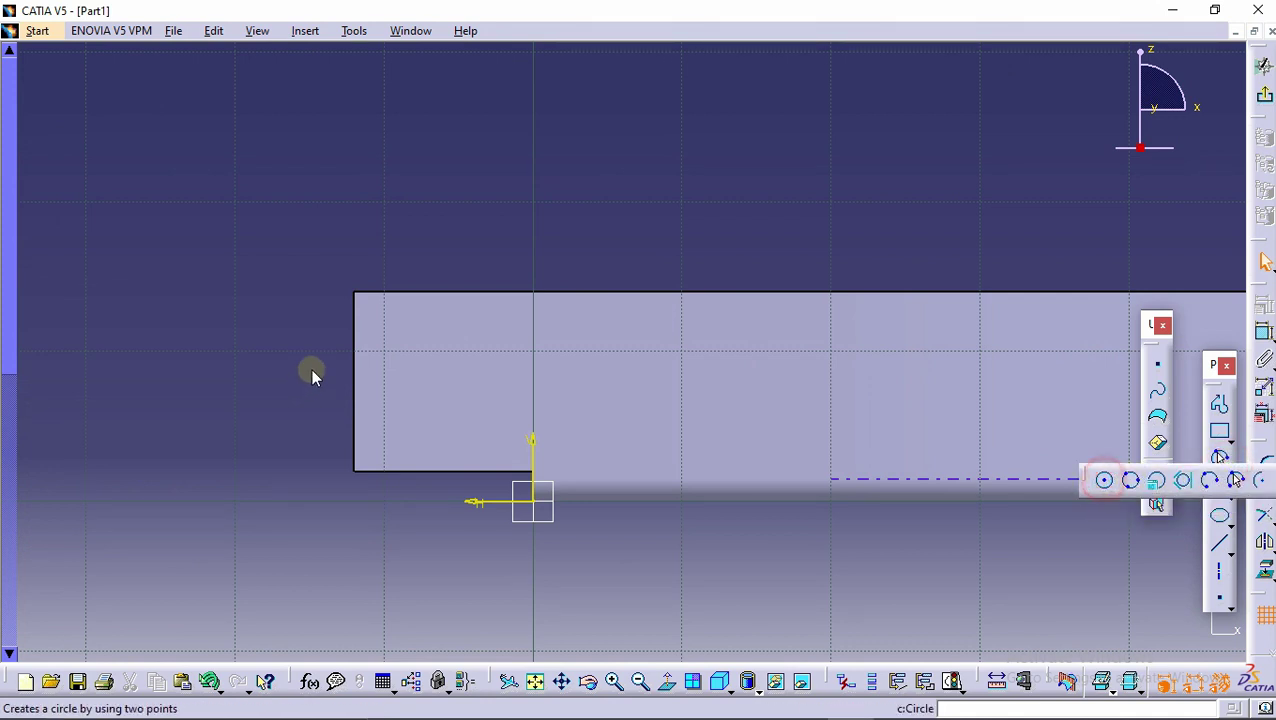
left_click(450, 355)
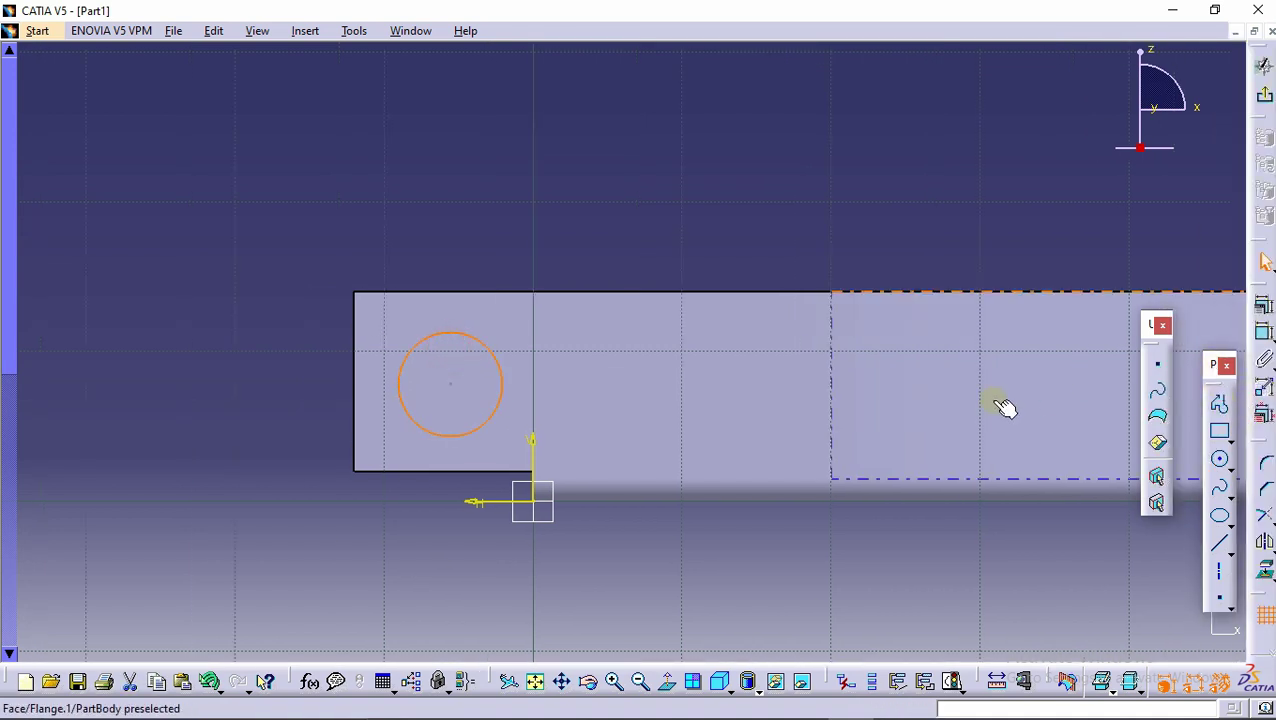
left_click(1265, 335)
left_click(507, 270)
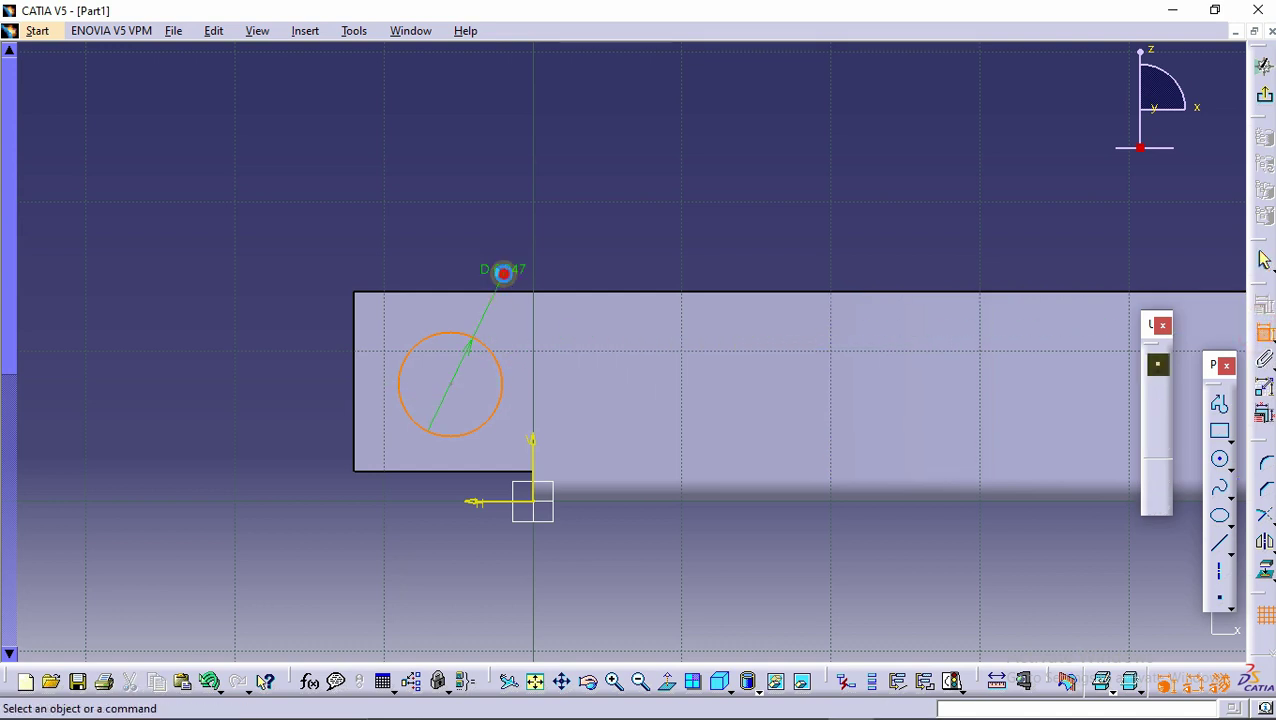
double_click(518, 266)
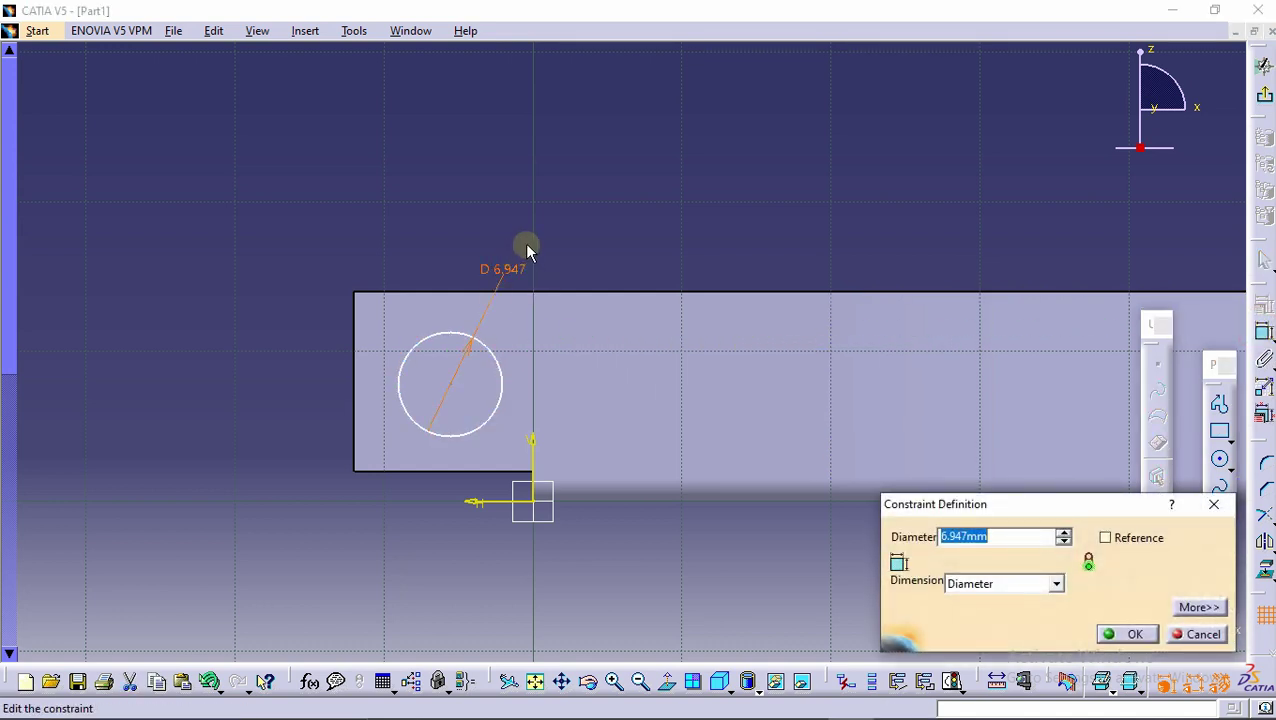
key("Return")
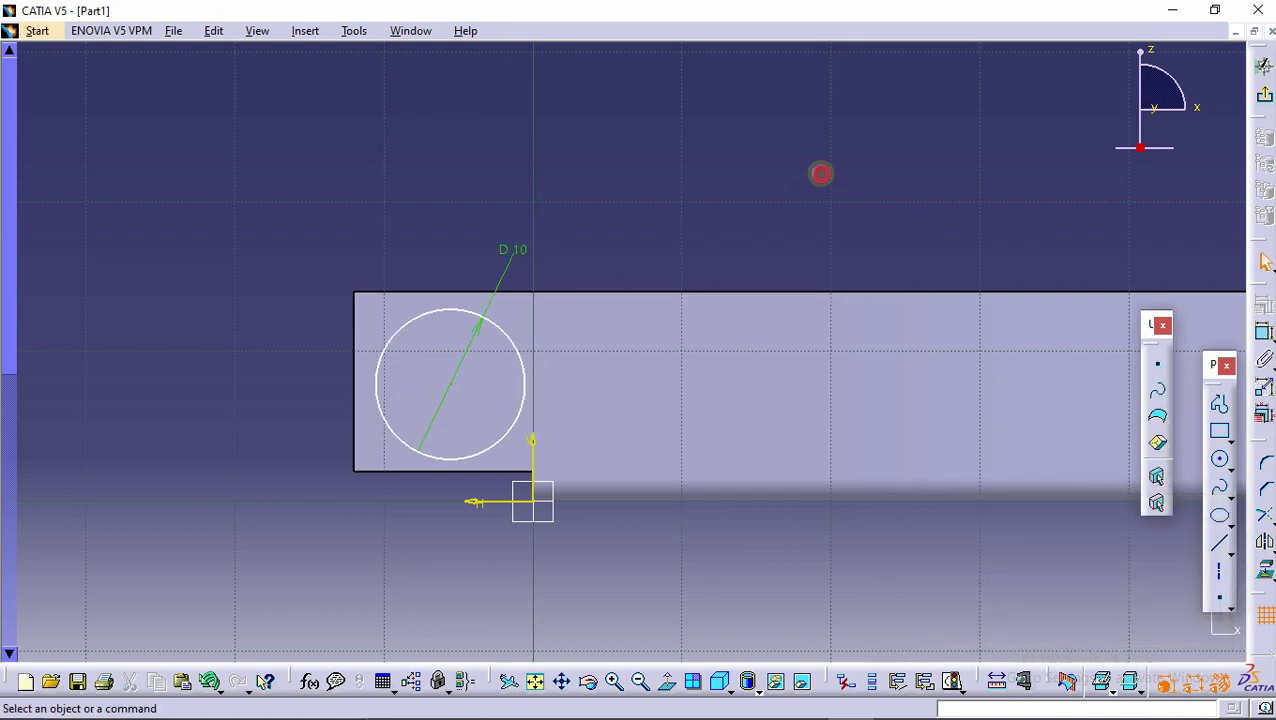
Dimension the circle's centre from the horizontal axis and set the distance to 8 mm.
left_click(1264, 334)
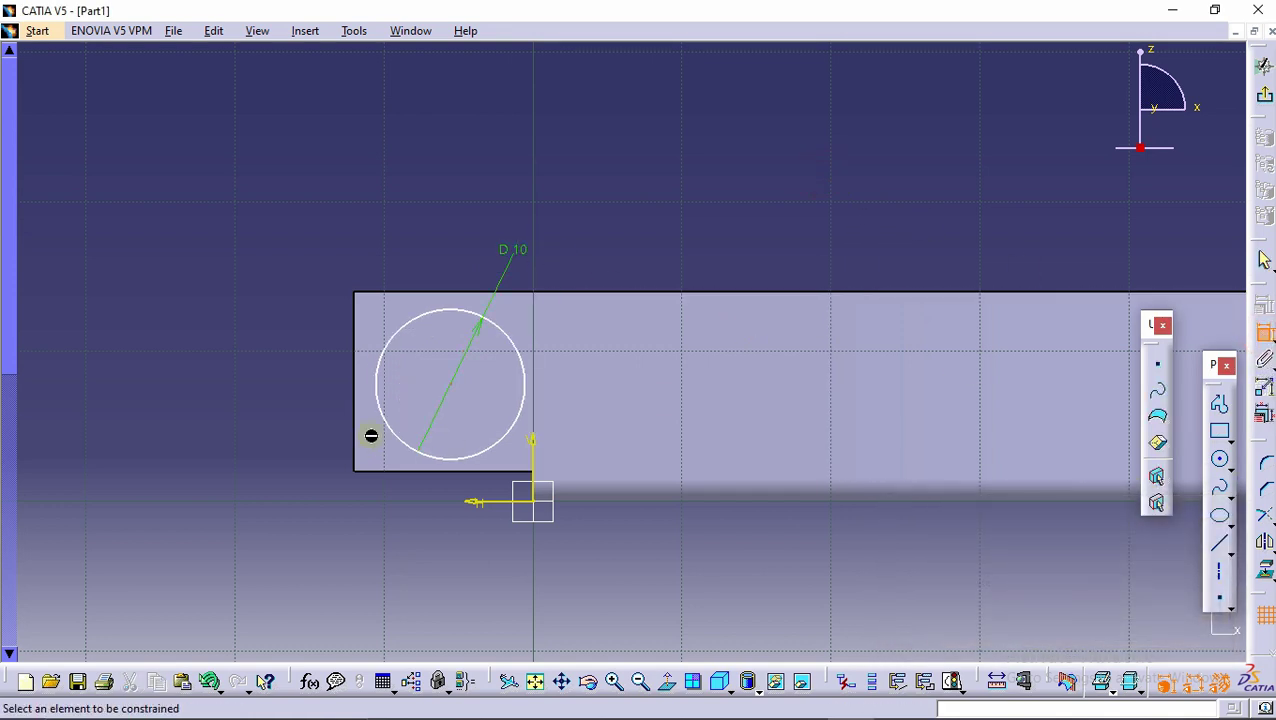
left_click(450, 386)
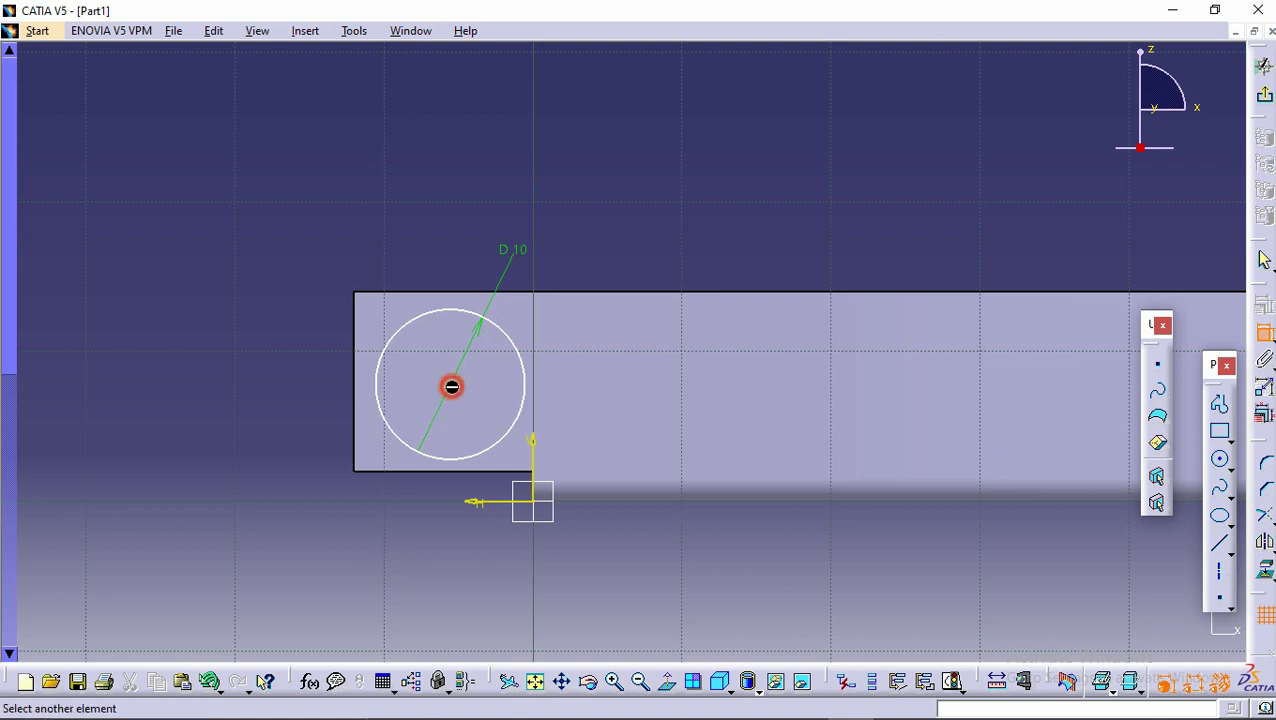
left_click(484, 505)
left_click(265, 450)
double_click(268, 440)
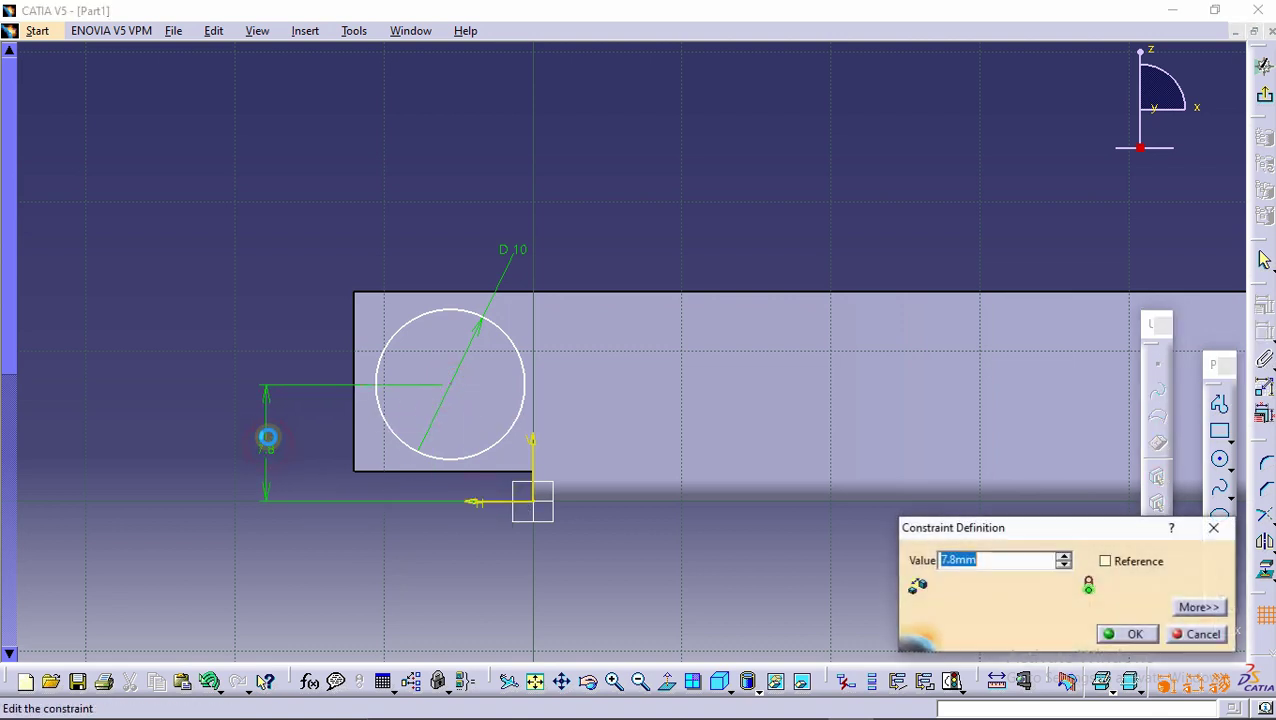
type("8")
key("Return")
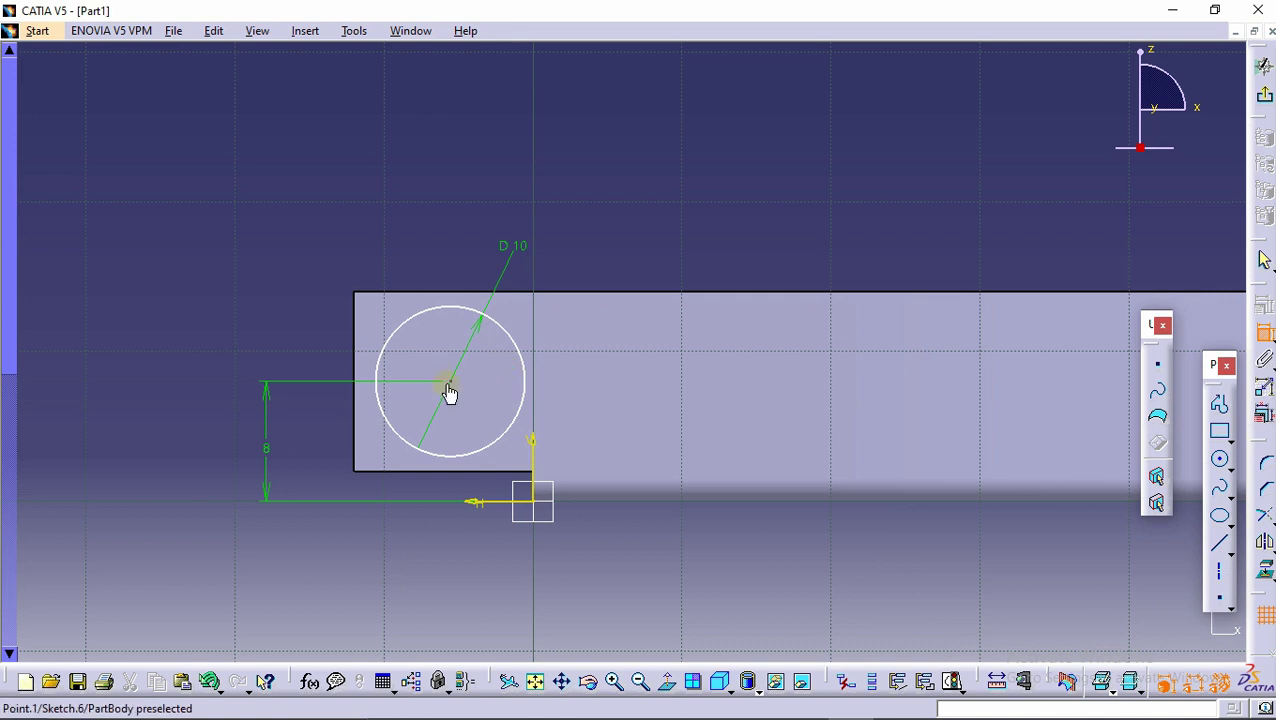
Dimension the circle's centre from the vertical axis and set the distance to 4 mm.
left_click(460, 387)
left_click(532, 440)
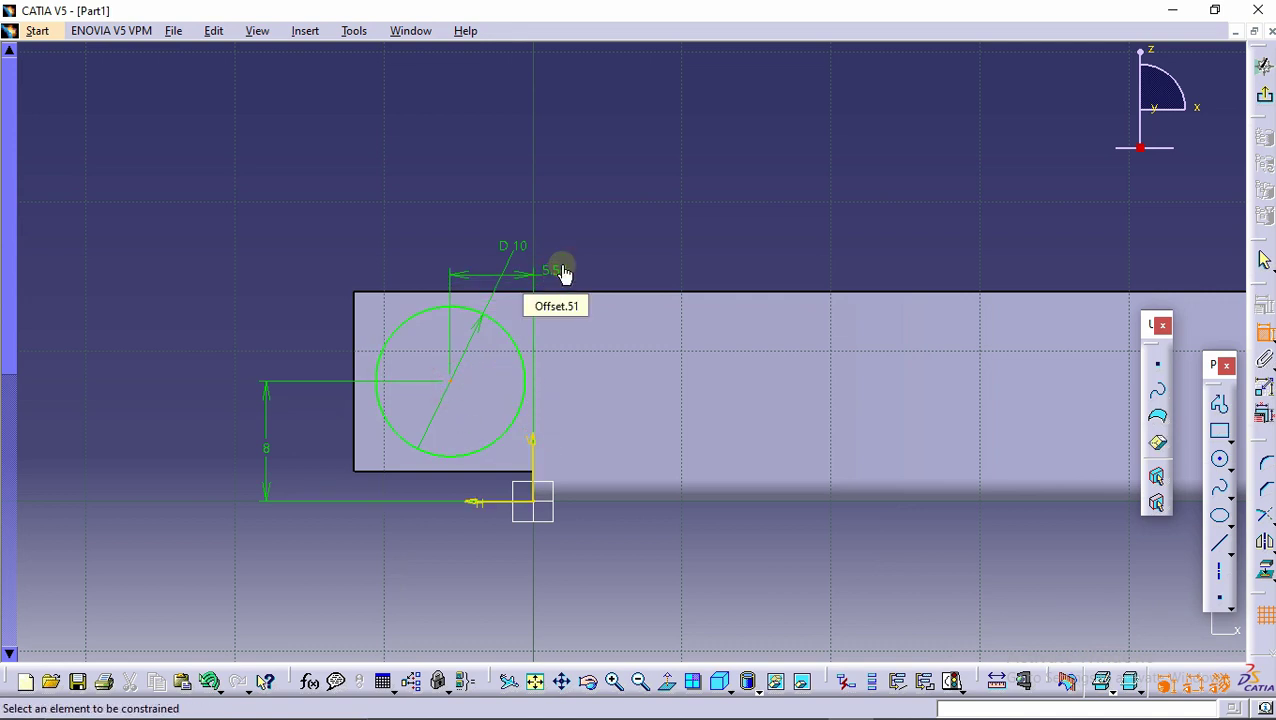
double_click(557, 278)
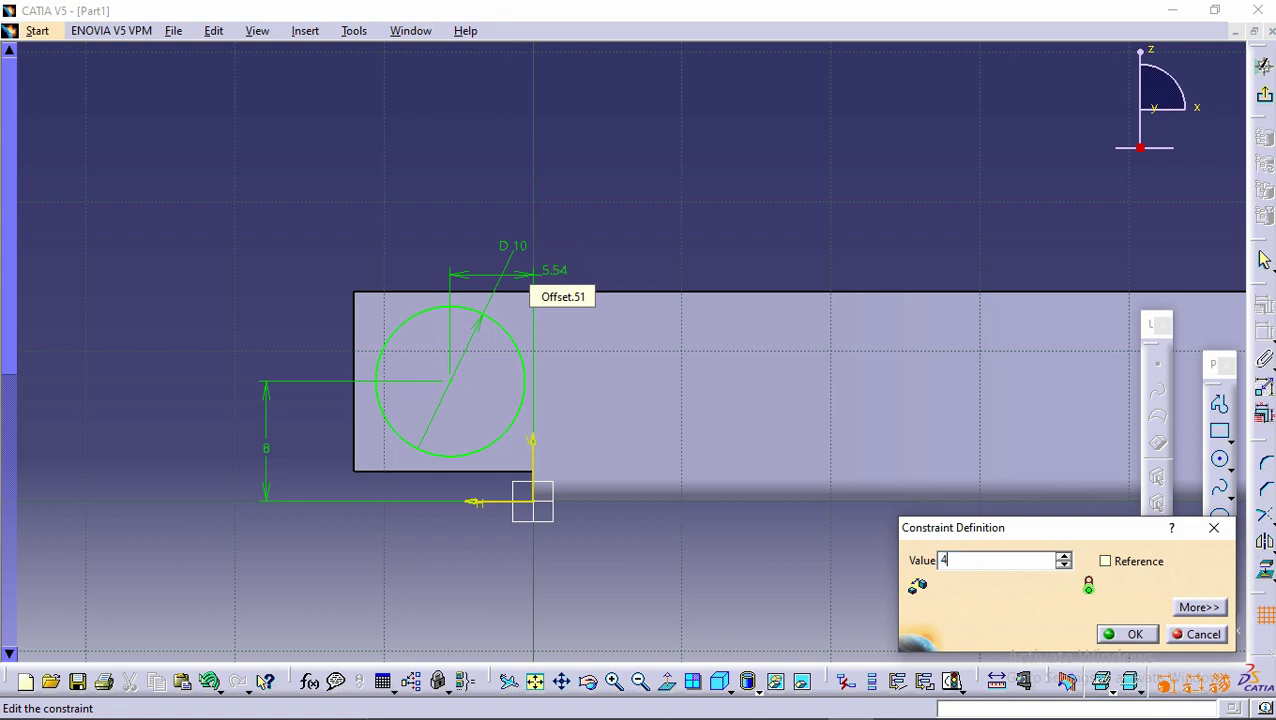
key("Return")
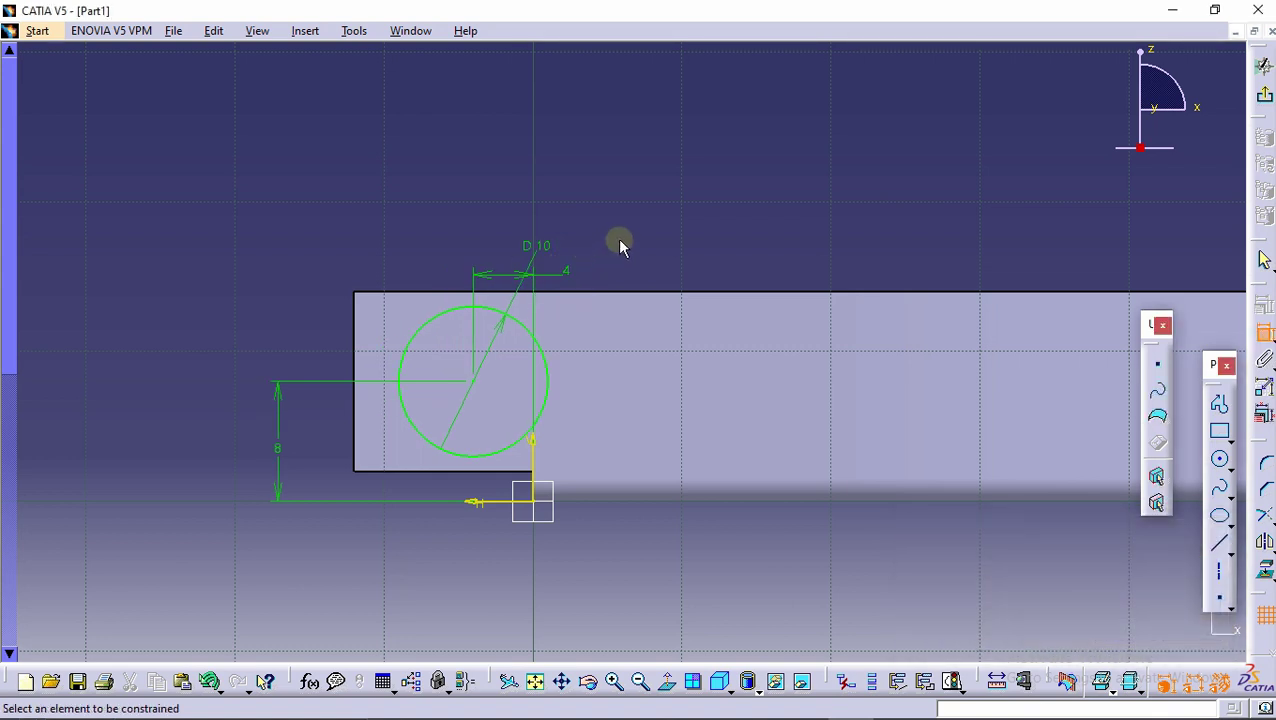
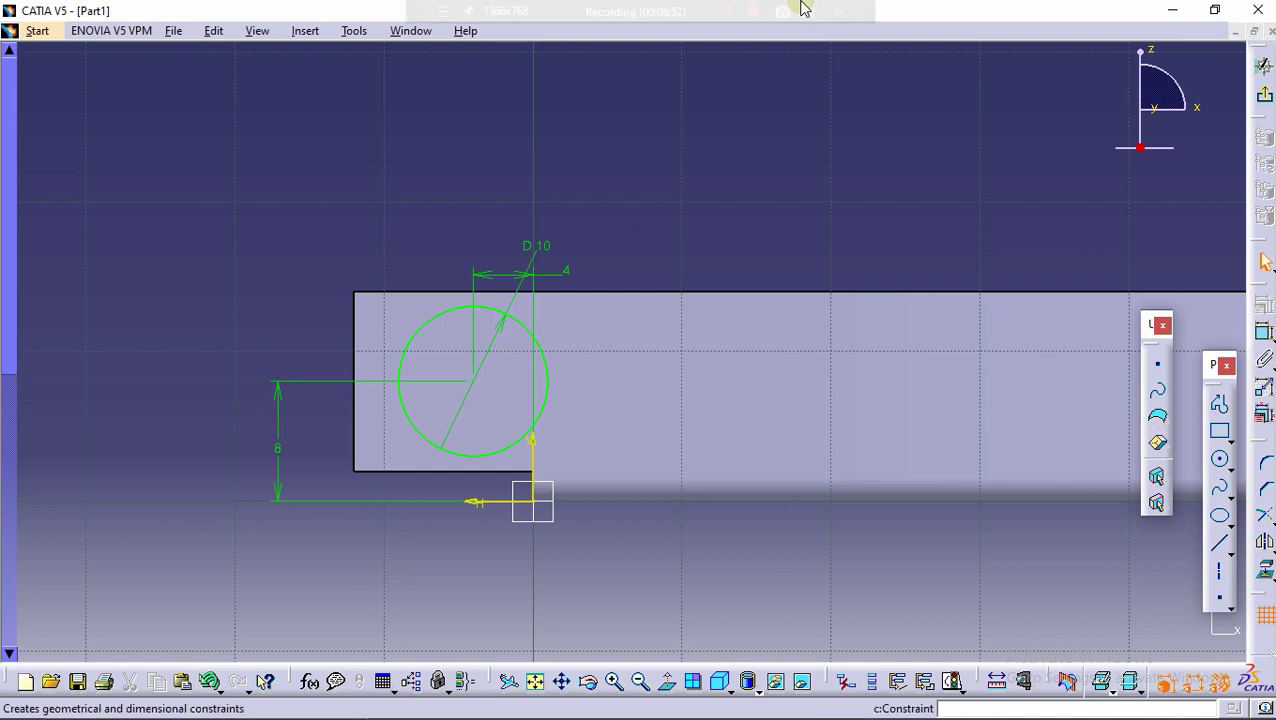
left_click(780, 150)
left_click(783, 228)
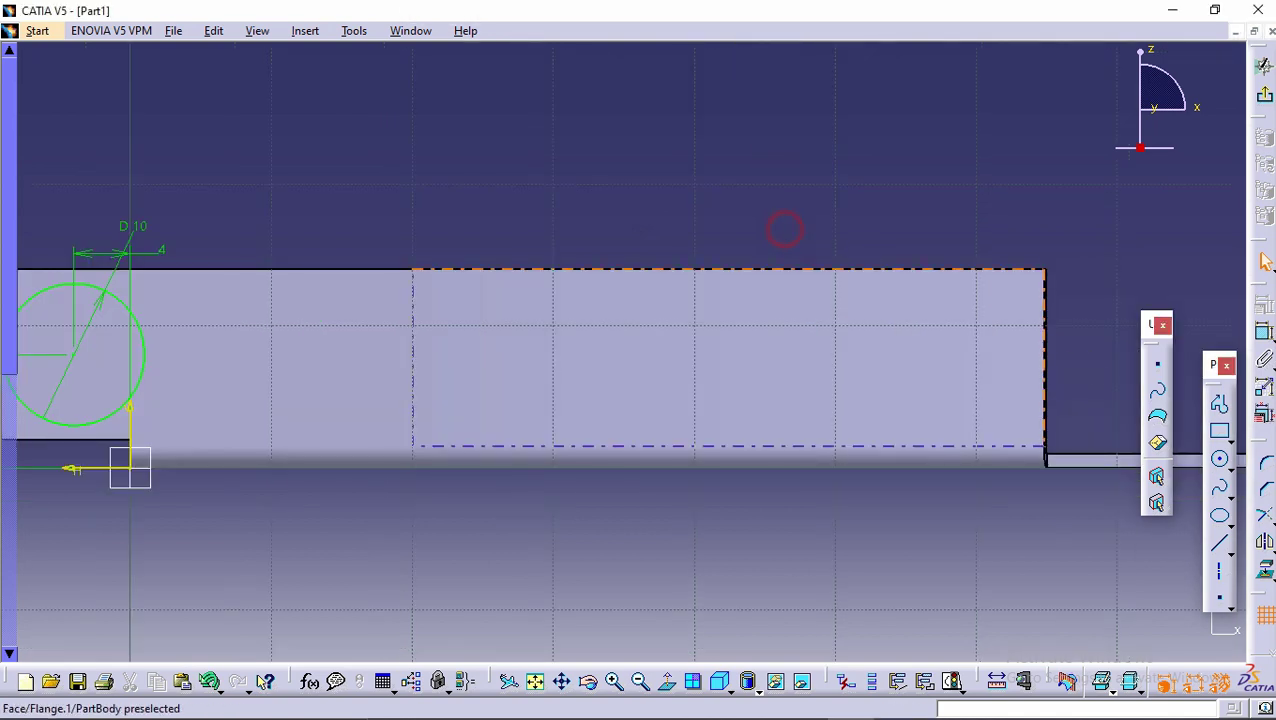
Draw a rectangle over the wide-end half of the flange, reaching slightly past its upper edge and end edge.
left_click(1221, 432)
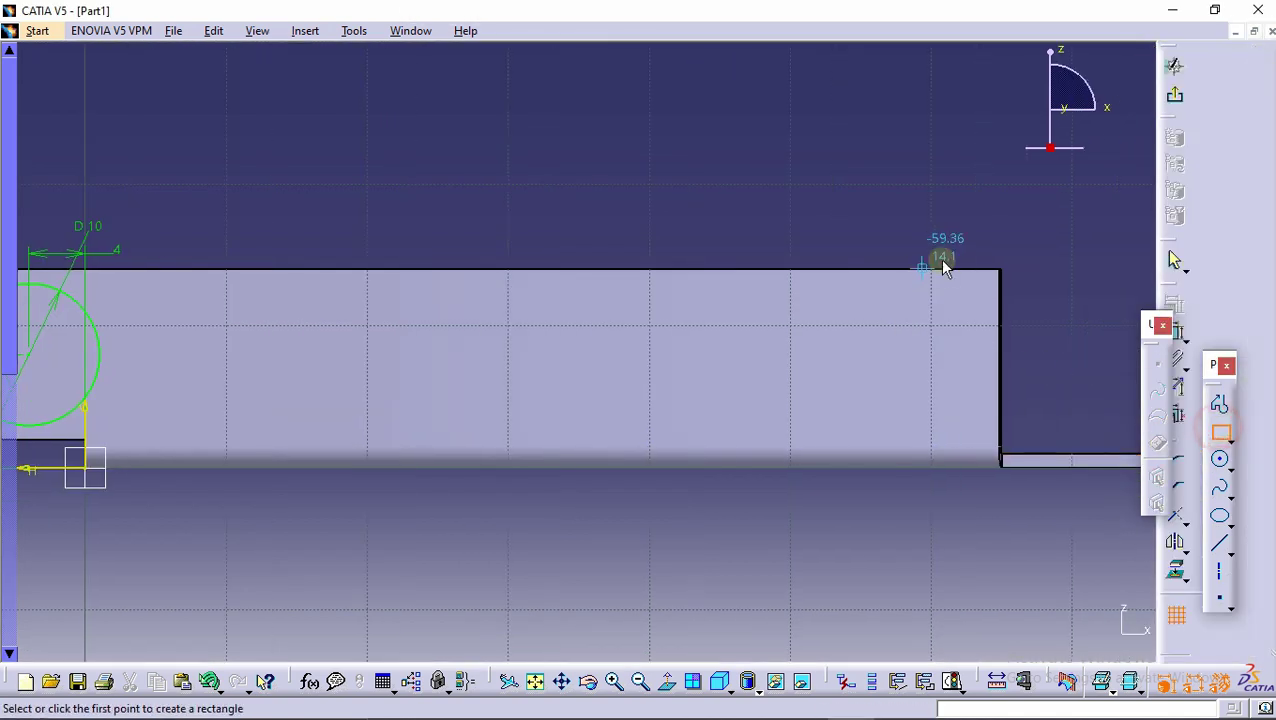
left_click(1012, 266)
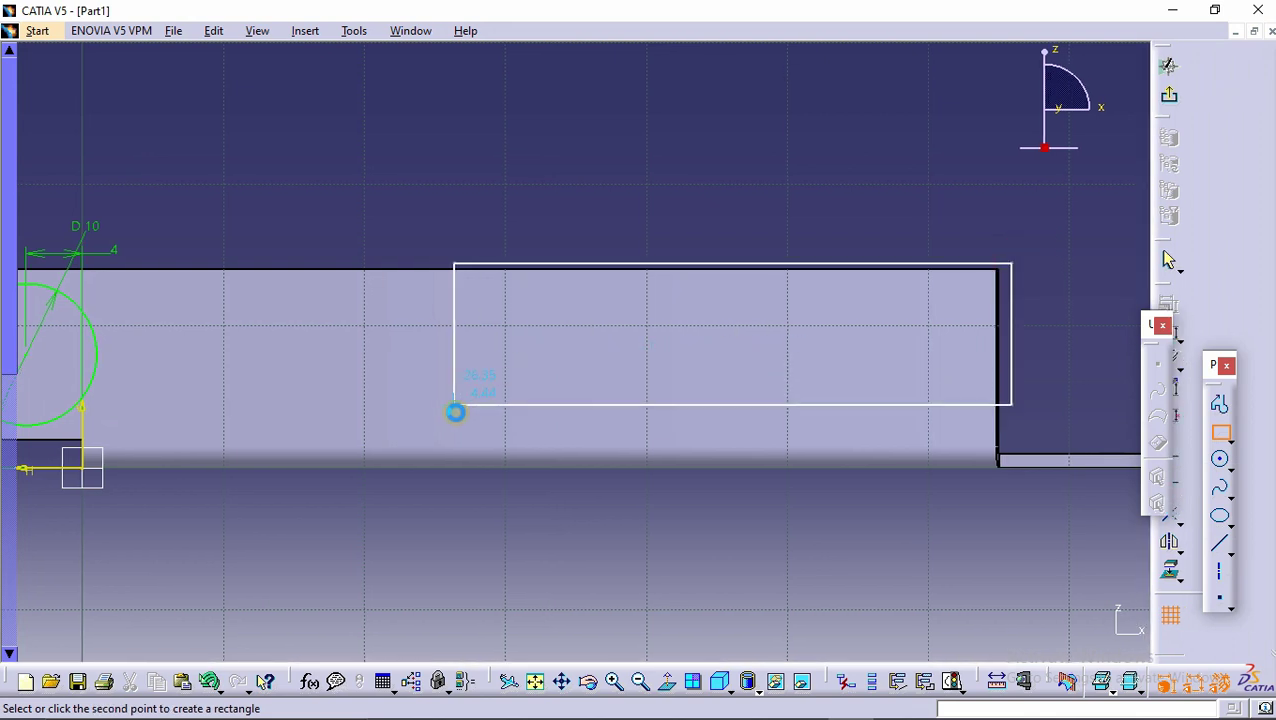
left_click(413, 430)
left_click(464, 208)
Dimension the rectangle's lower side from the base's bottom edge and set the distance to 3 mm.
left_click(1264, 335)
left_click(940, 432)
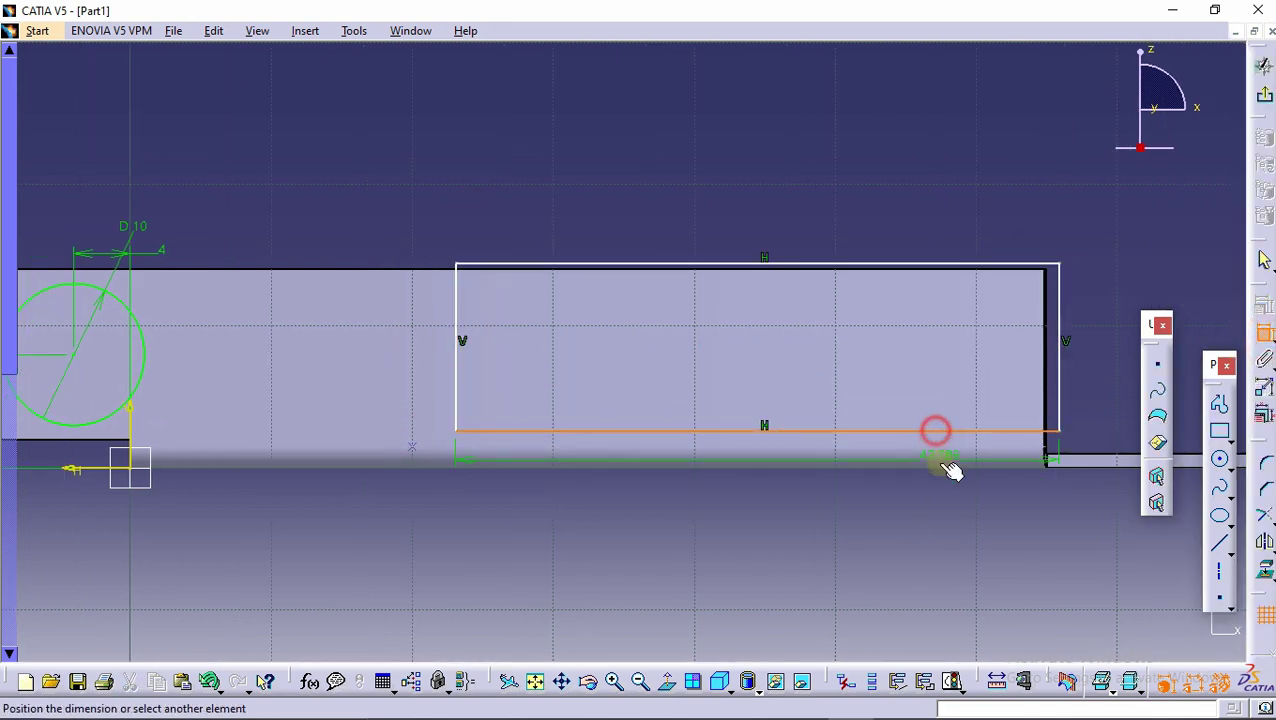
left_click(1095, 462)
left_click(955, 511)
double_click(958, 508)
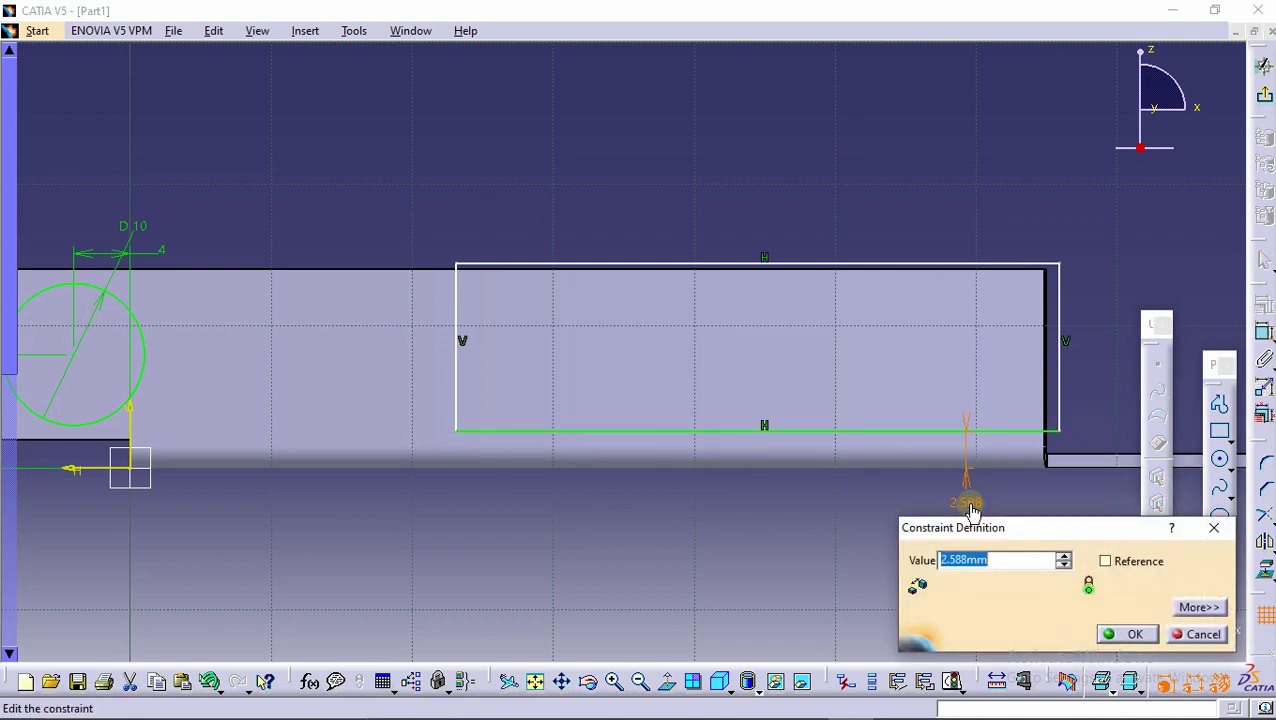
type("3")
key("Return")
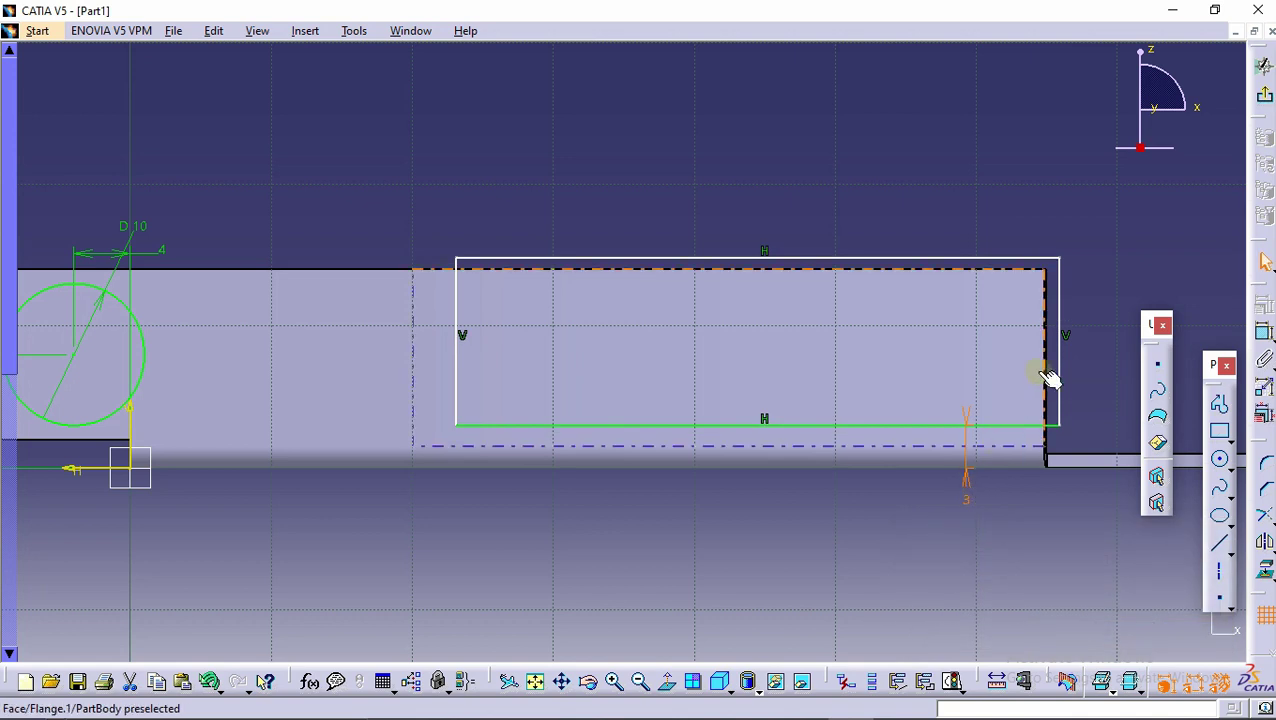
Make the rectangle's outer vertical side coincident with the flange's end edge.
left_click(1263, 345)
left_click(1056, 340)
left_click(1046, 360)
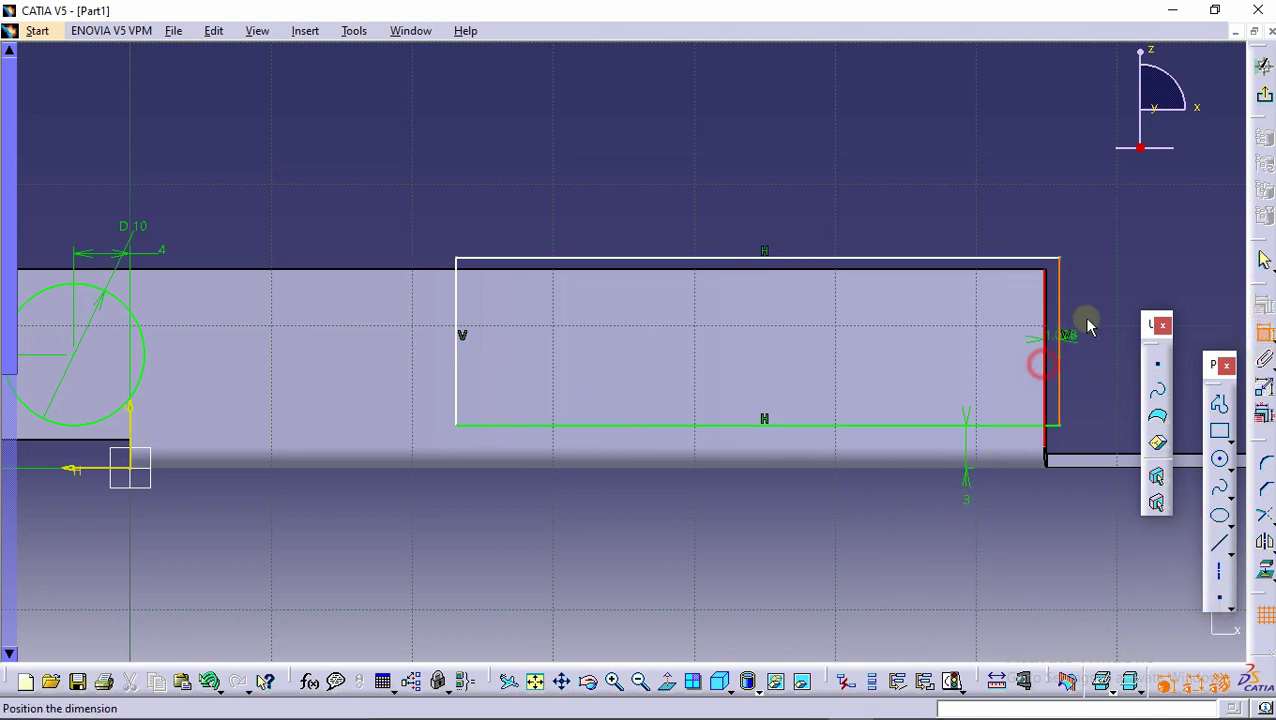
right_click(1097, 290)
left_click(1138, 439)
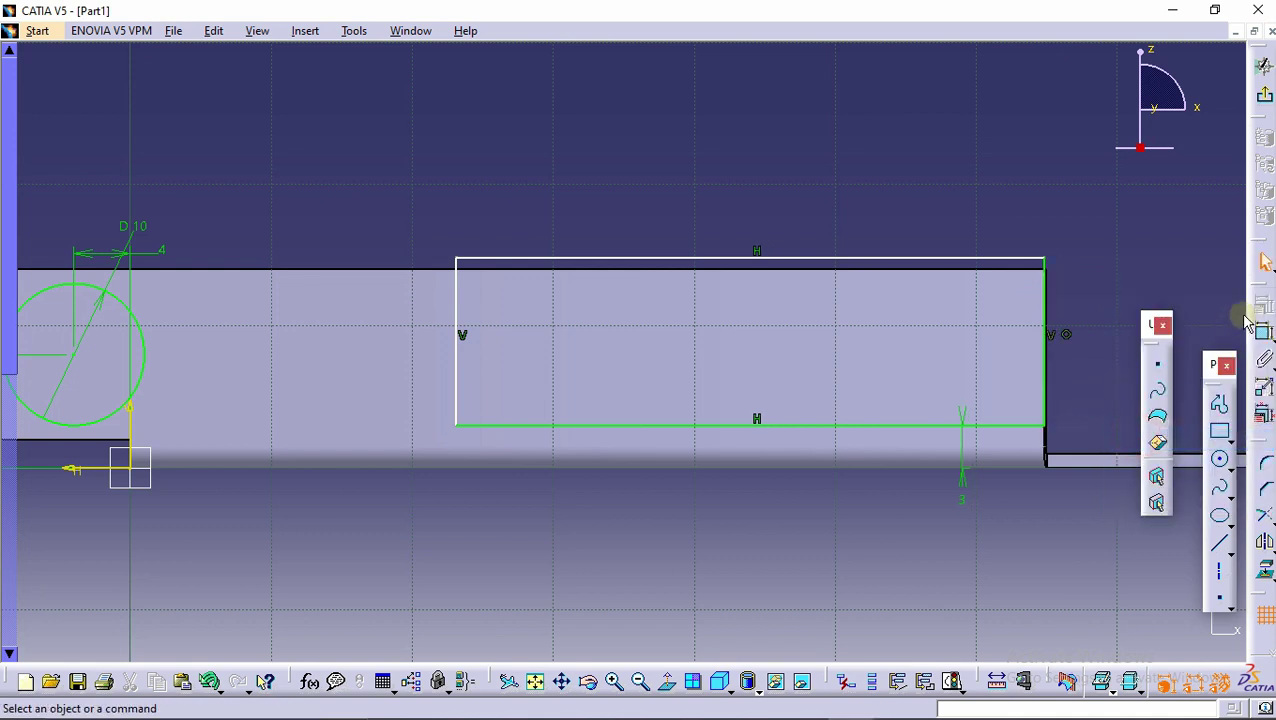
Dimension the length of the rectangle's lower side and set it to 44 mm.
left_click(850, 425)
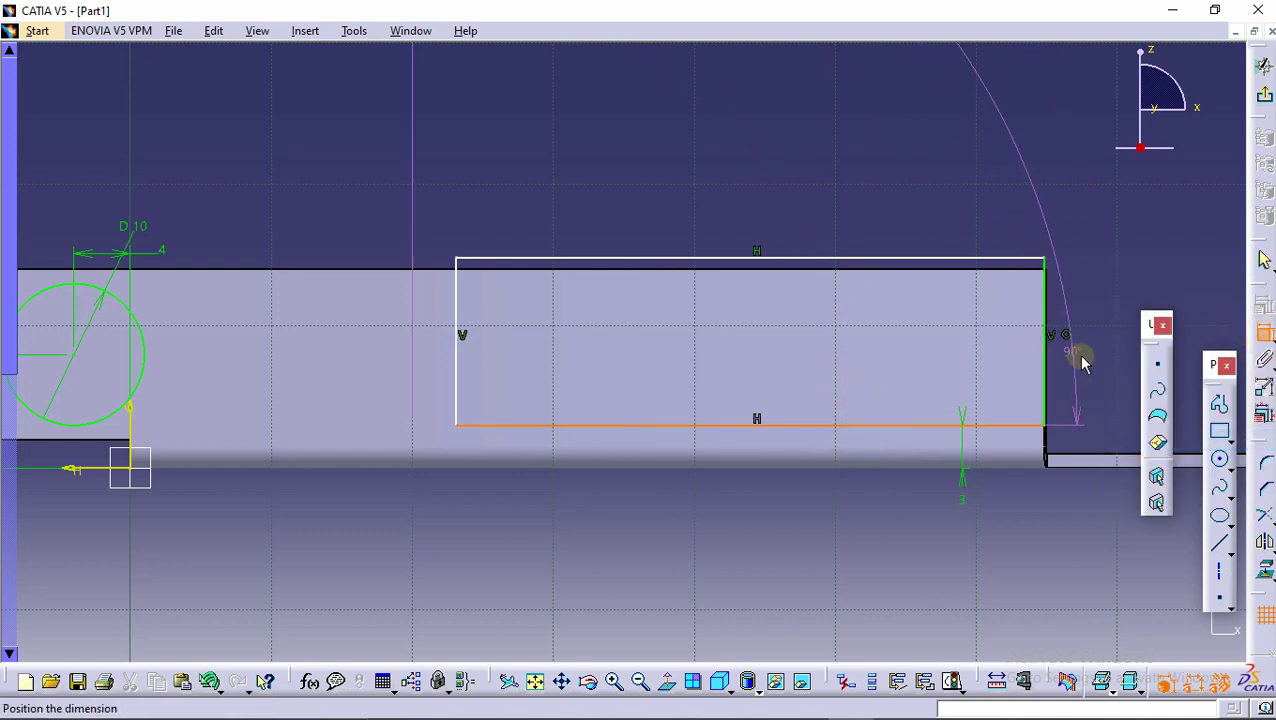
key("Escape")
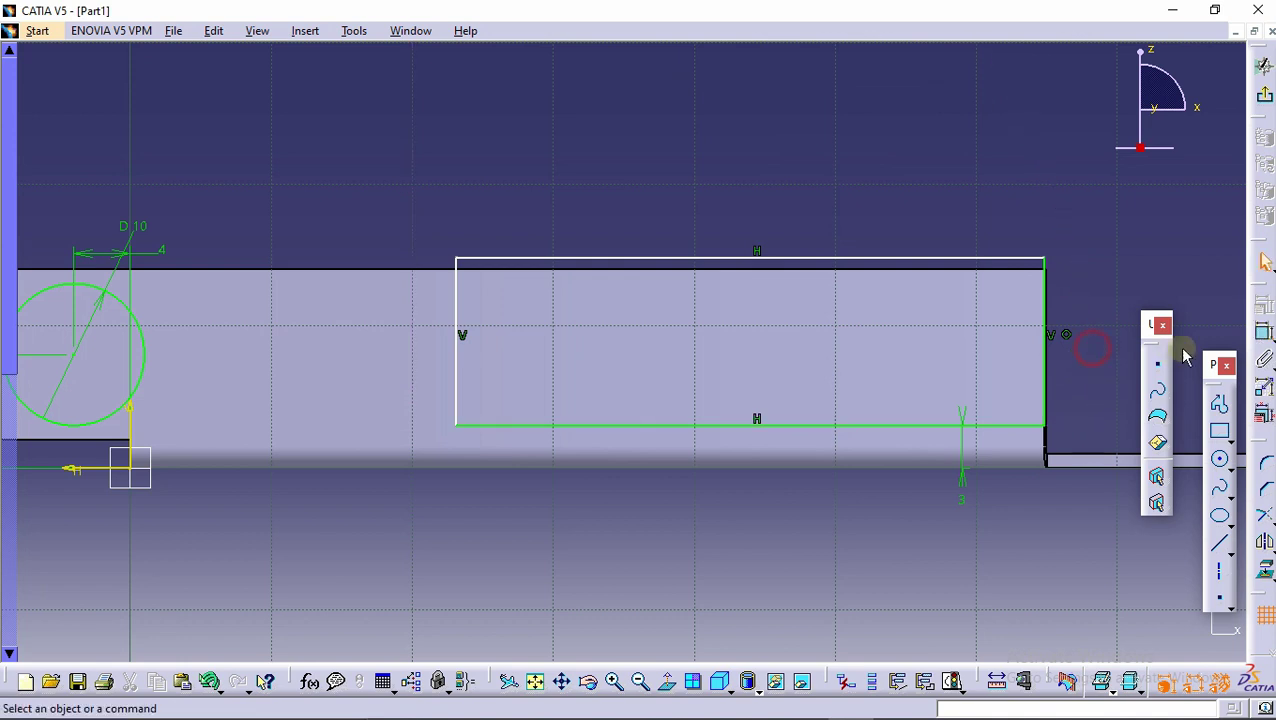
left_click(1264, 333)
left_click(926, 427)
double_click(757, 493)
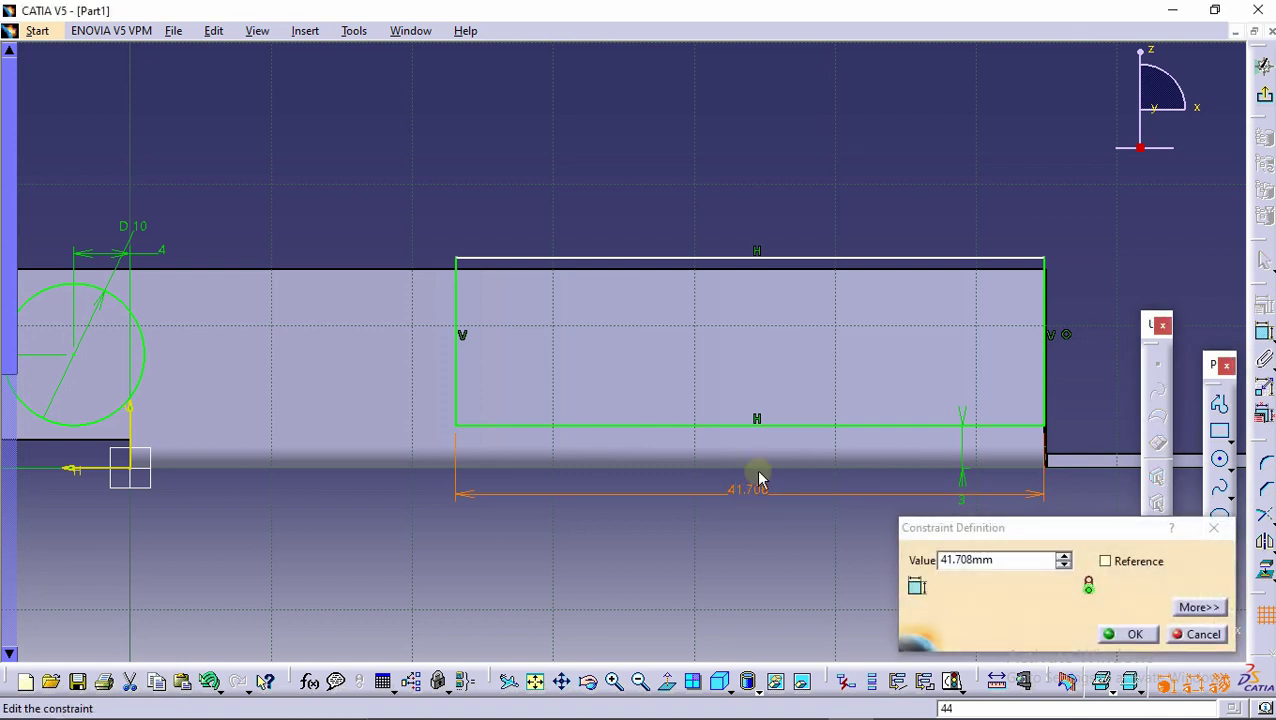
left_click(1008, 557)
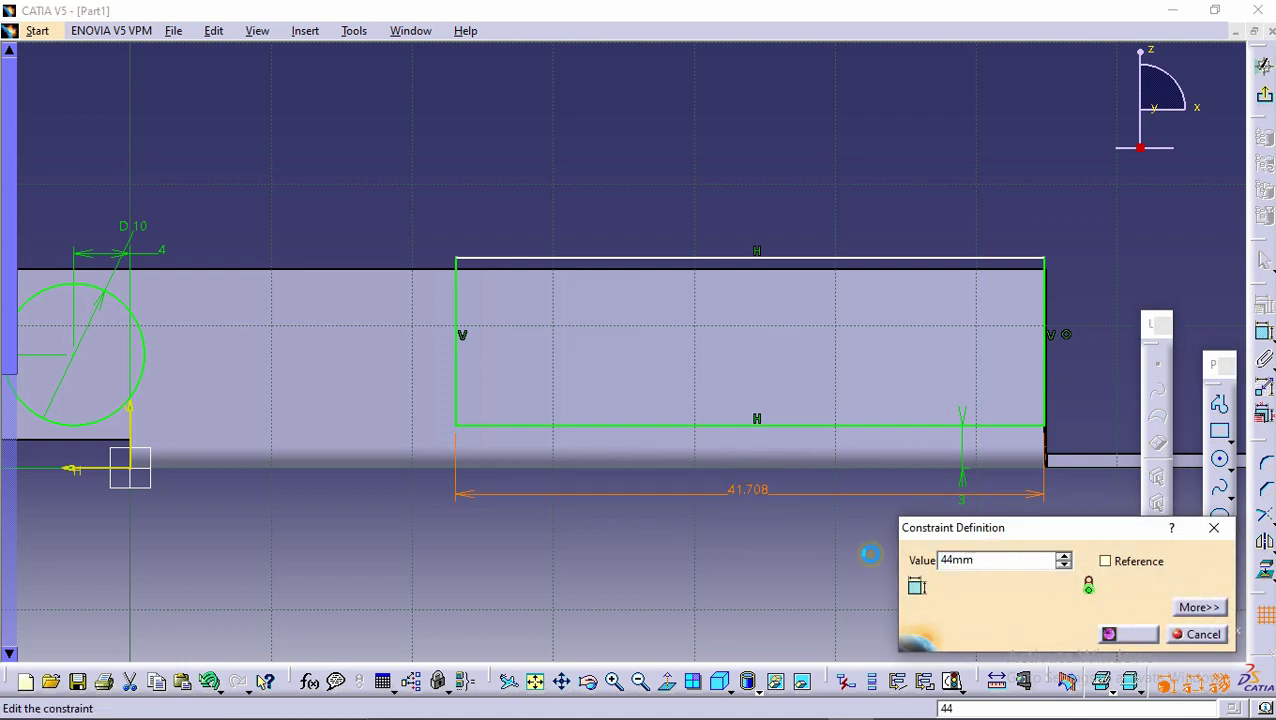
key("Return")
left_click(743, 592)
Draw a two-line profile from the rectangle's inner side to the flange's upper edge, about 14 mm from the vertical axis, and down to the circle.
middle_click_drag(675, 467, 830, 474)
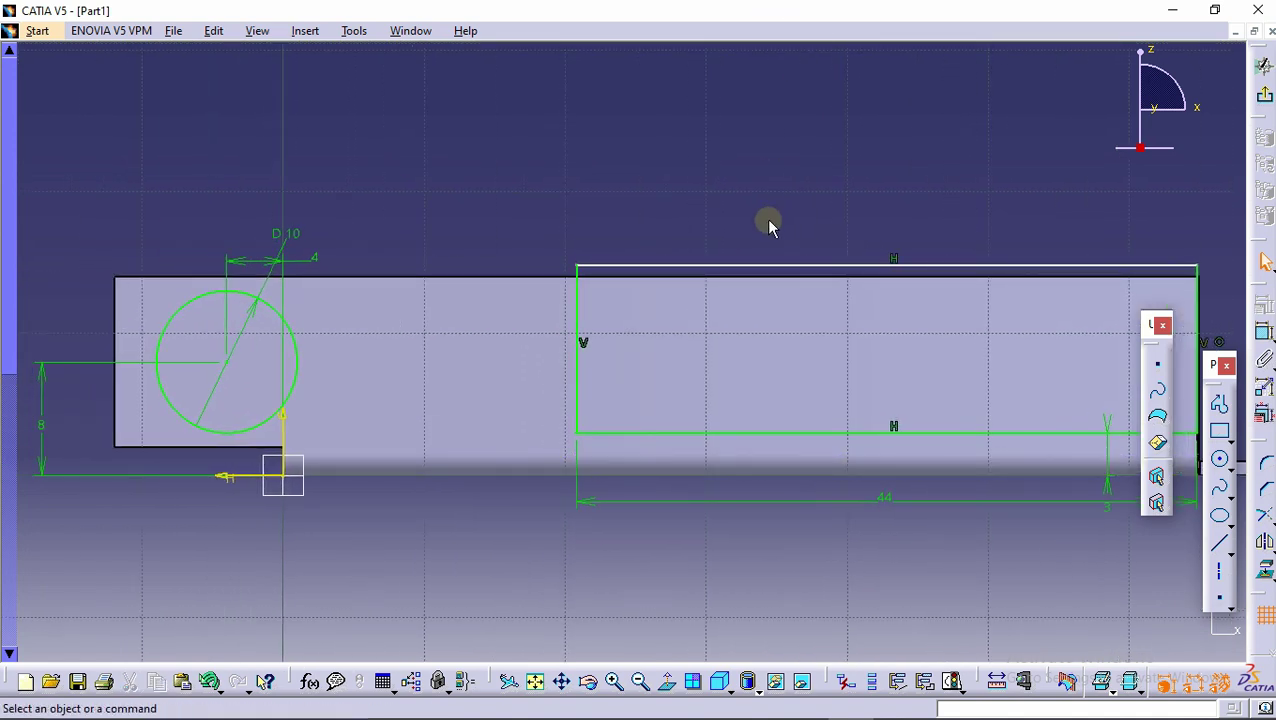
left_click(1219, 403)
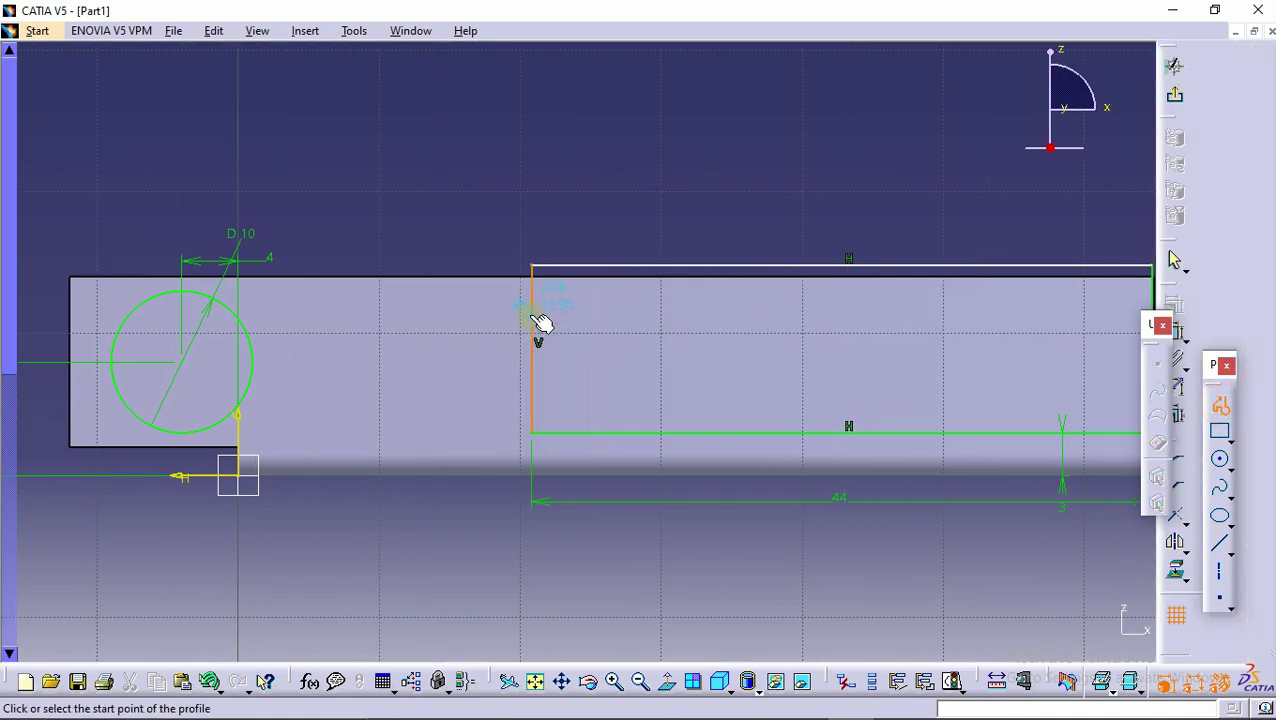
left_click(533, 312)
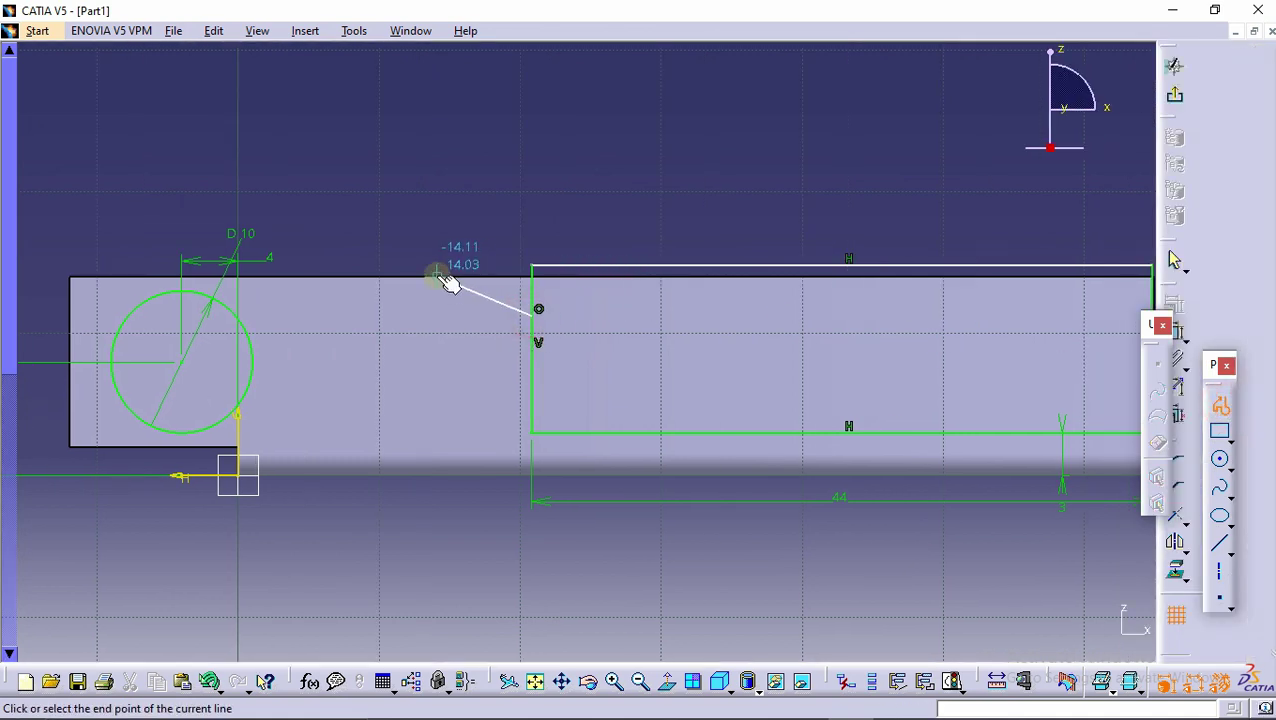
left_click(437, 276)
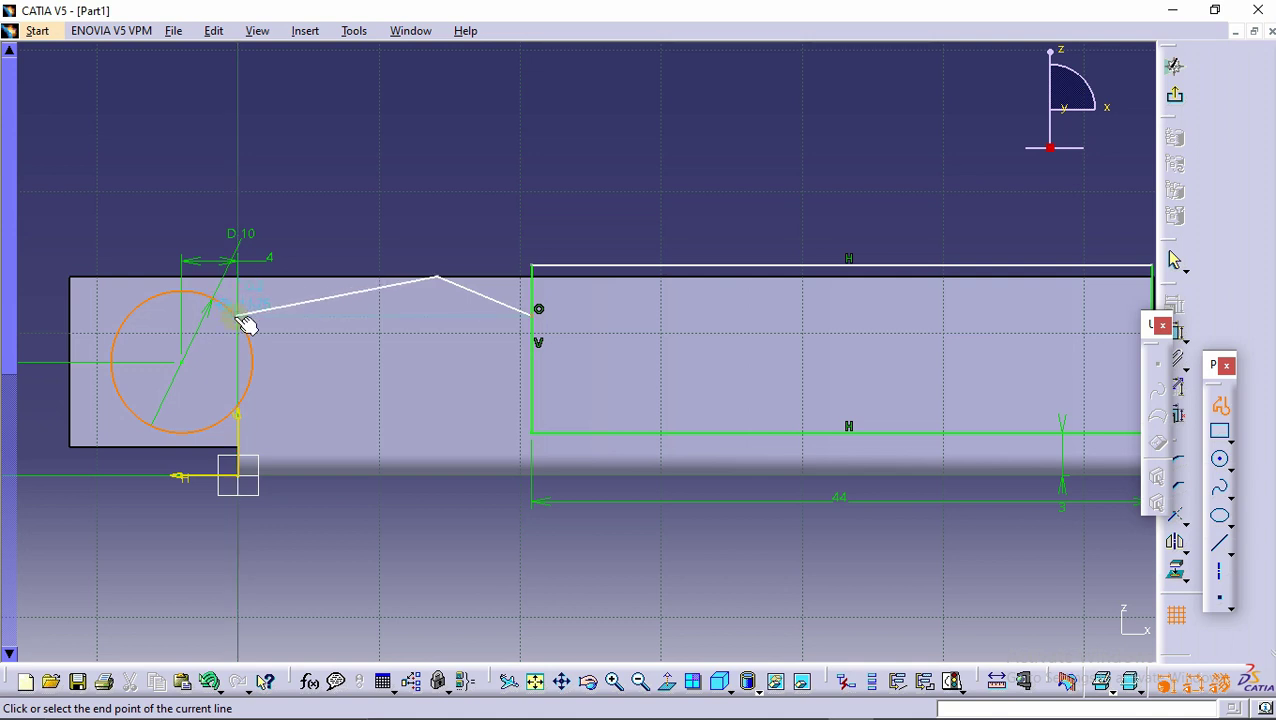
left_click(1219, 406)
left_click(1217, 409)
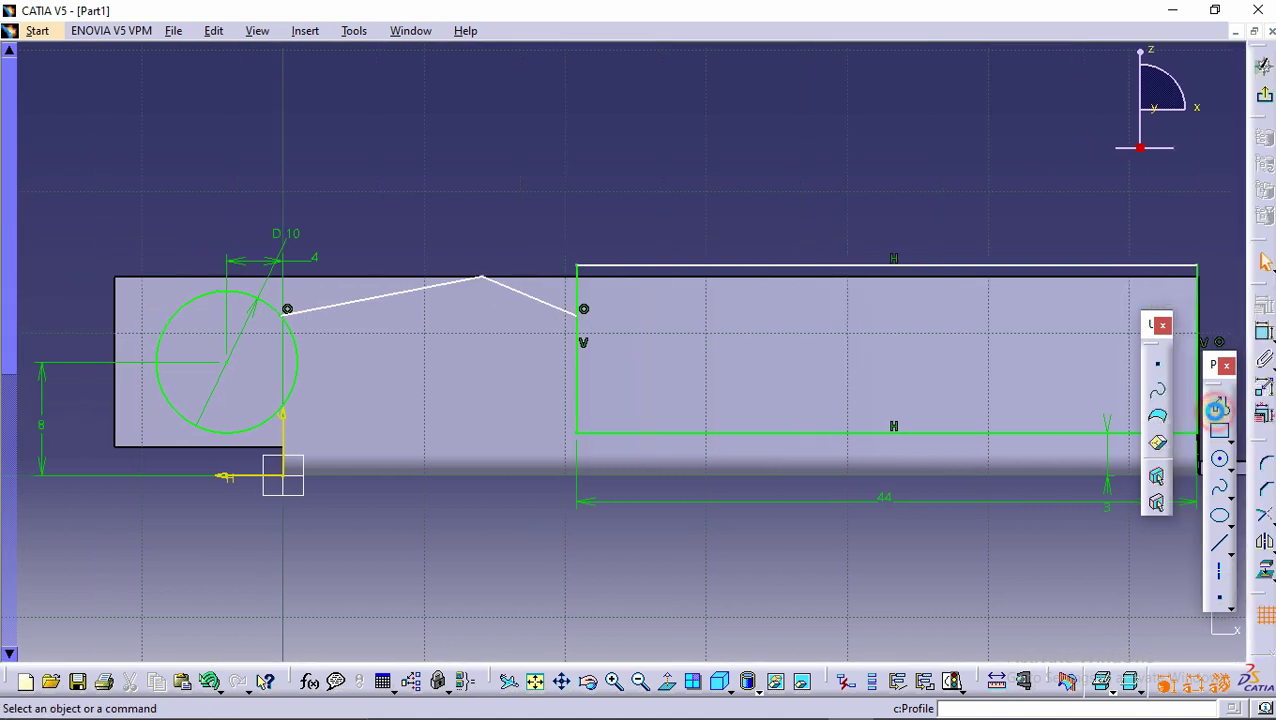
left_click(955, 585)
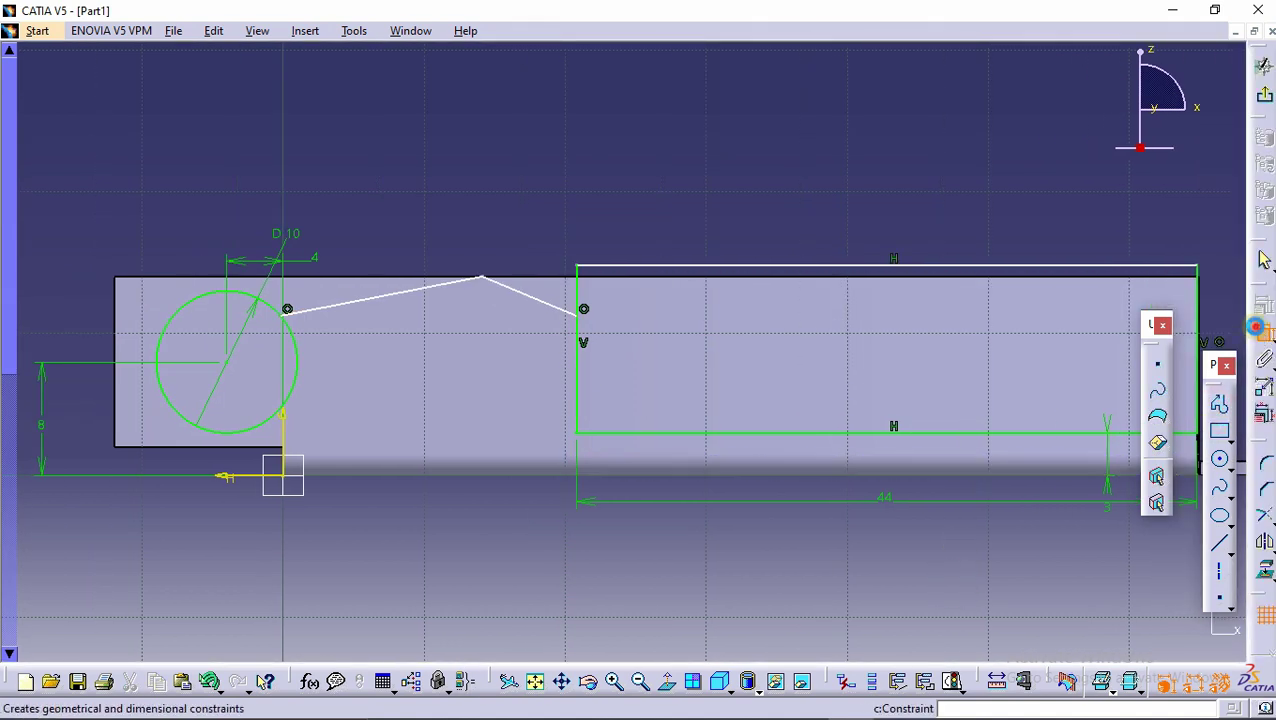
Dimension the profile's endpoint on the rectangle from the base's bottom edge and set the distance to 12 mm.
left_click(1264, 333)
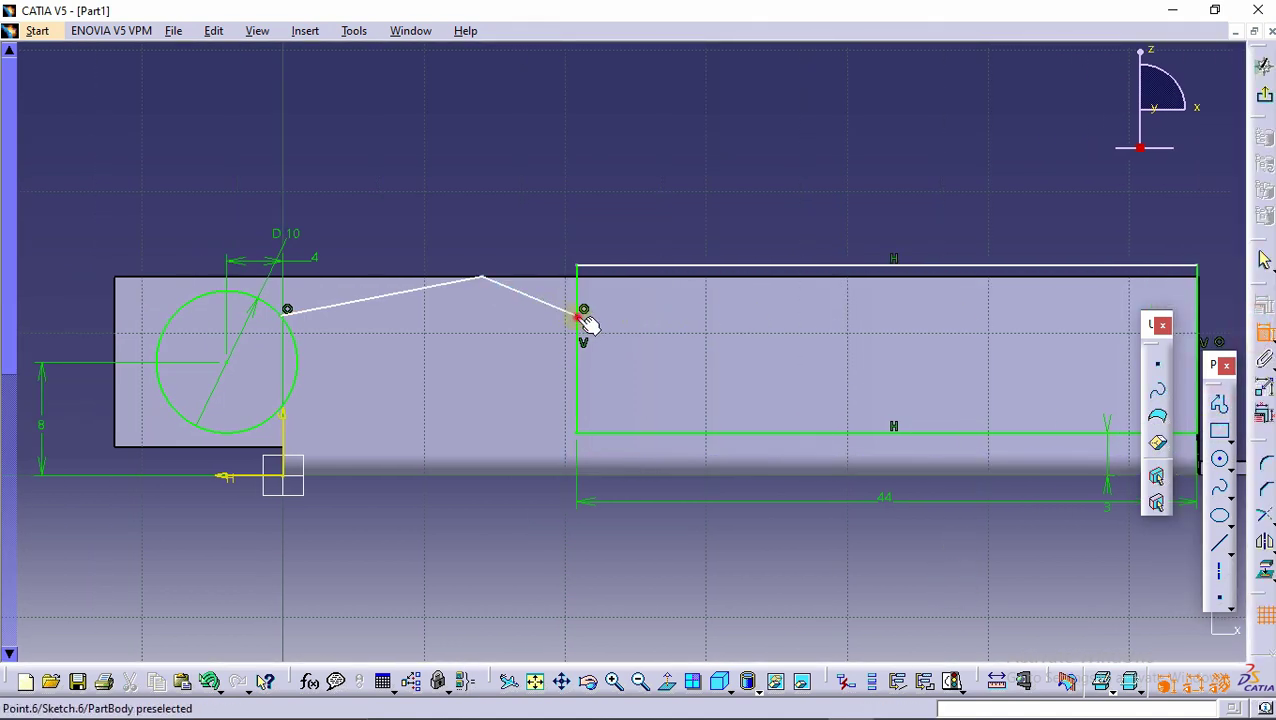
left_click(600, 483)
left_click(493, 507)
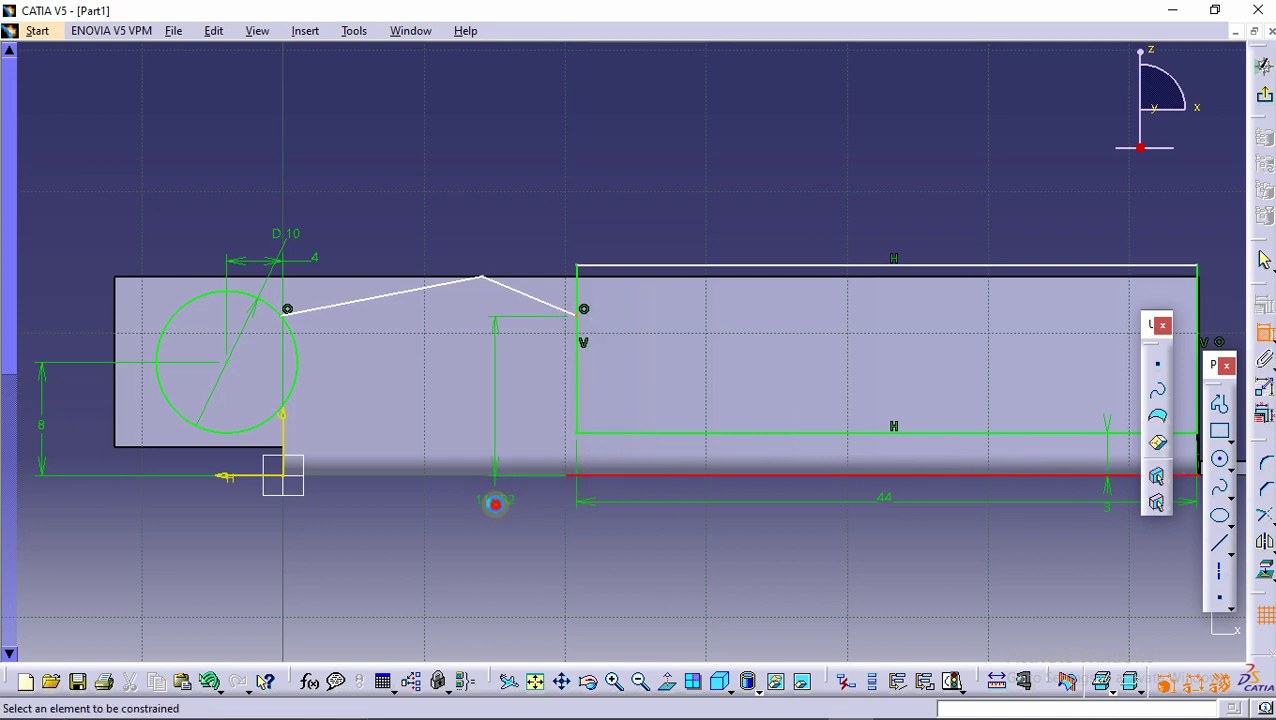
double_click(500, 508)
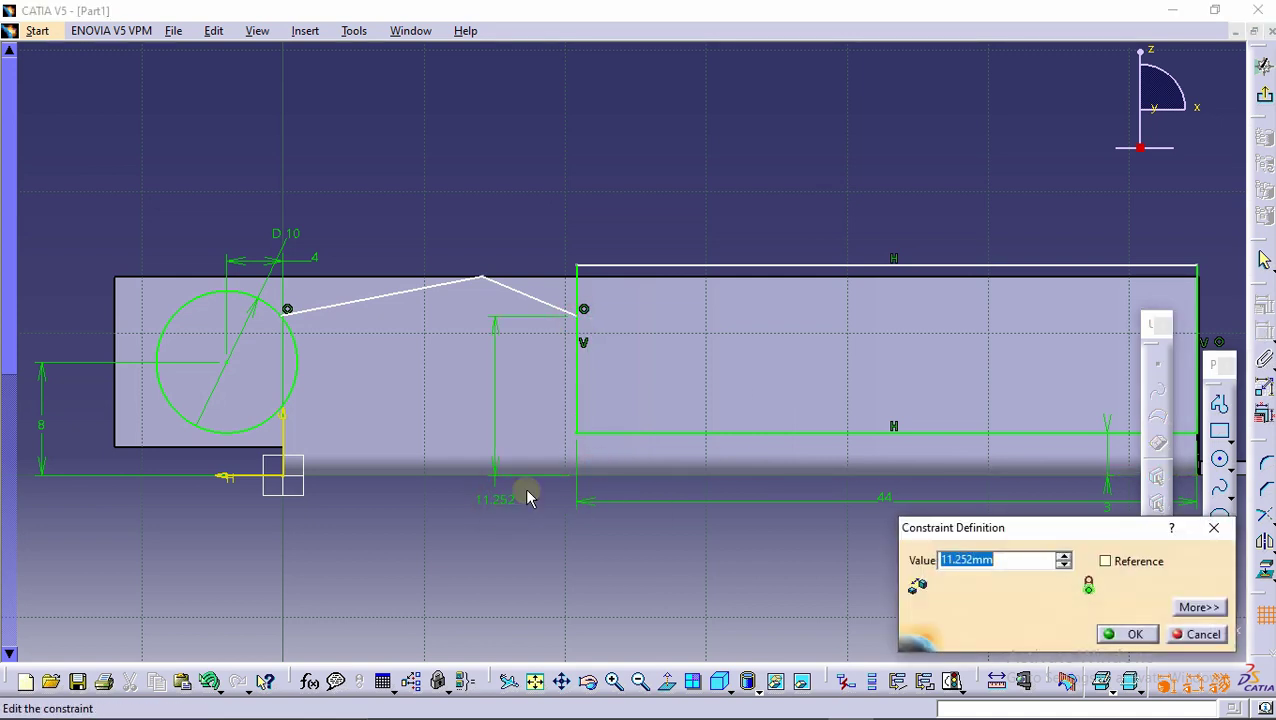
key("Return")
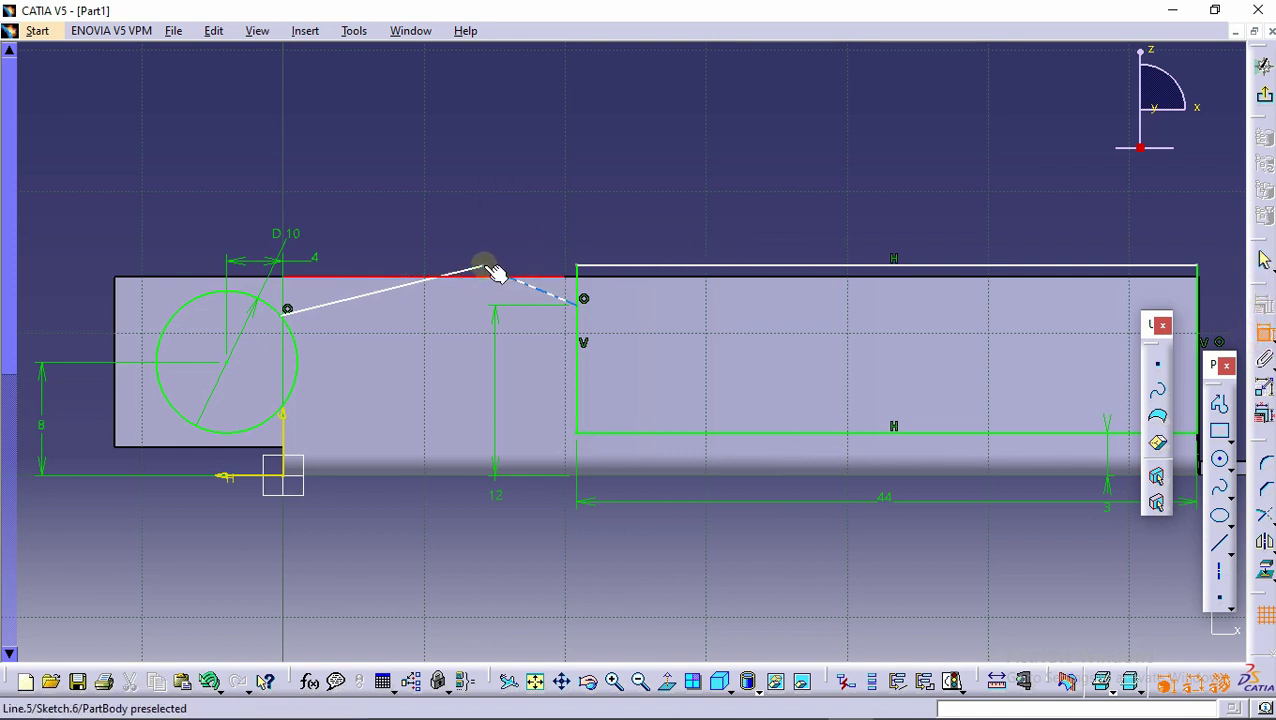
Make the peak point of the two-line profile coincident with the flange's upper edge.
right_click(528, 191)
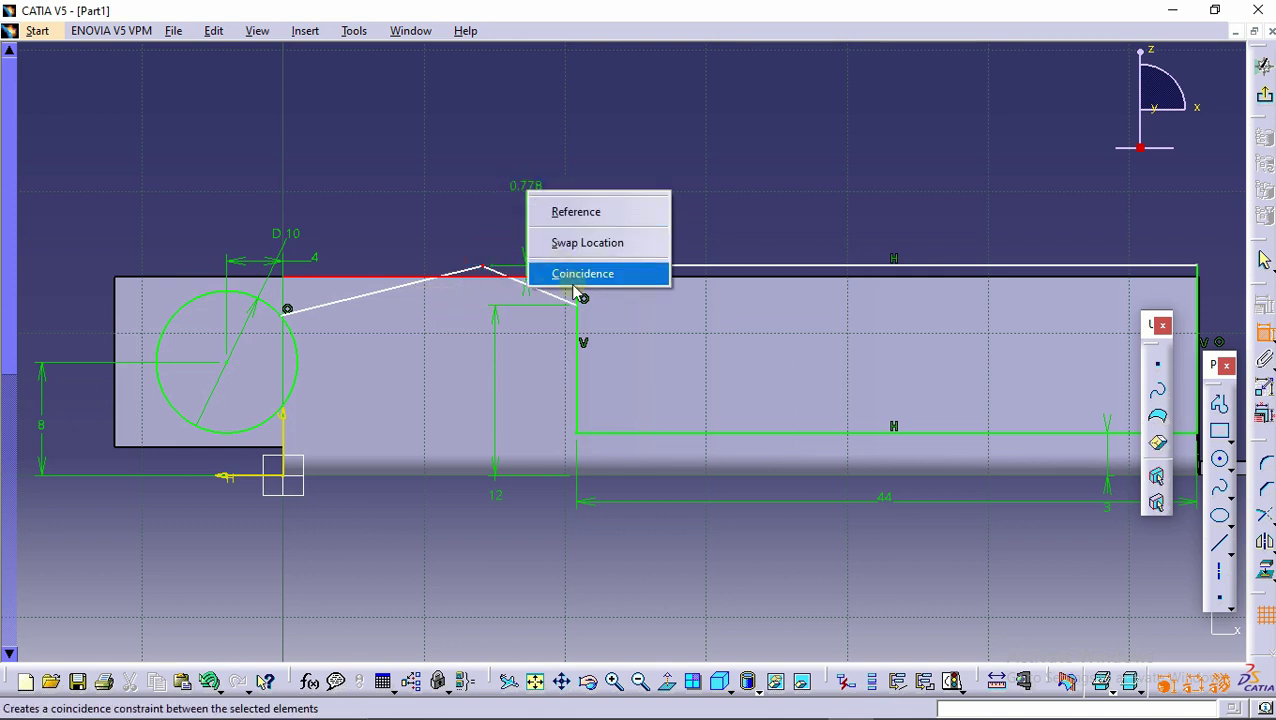
left_click(590, 273)
middle_click_drag(510, 297, 574, 311)
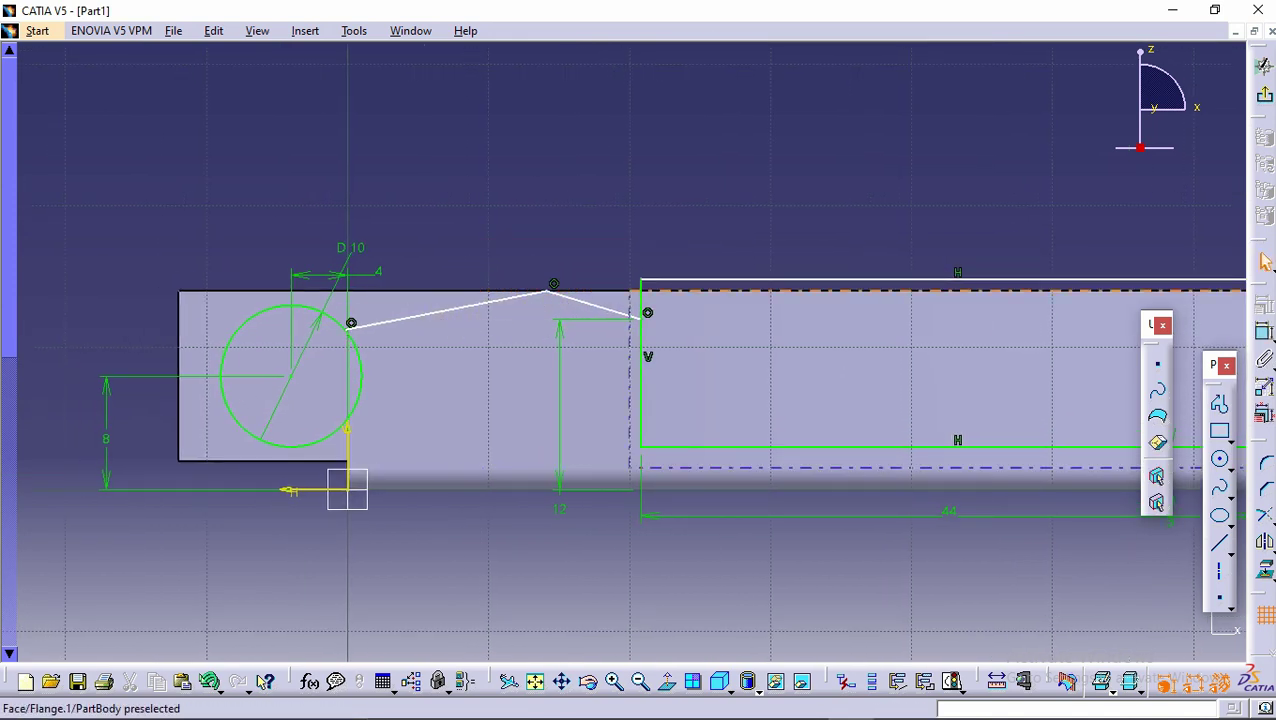
Dimension the profile's endpoint on the circle from the horizontal axis and set the distance to 12 mm.
left_click(1266, 334)
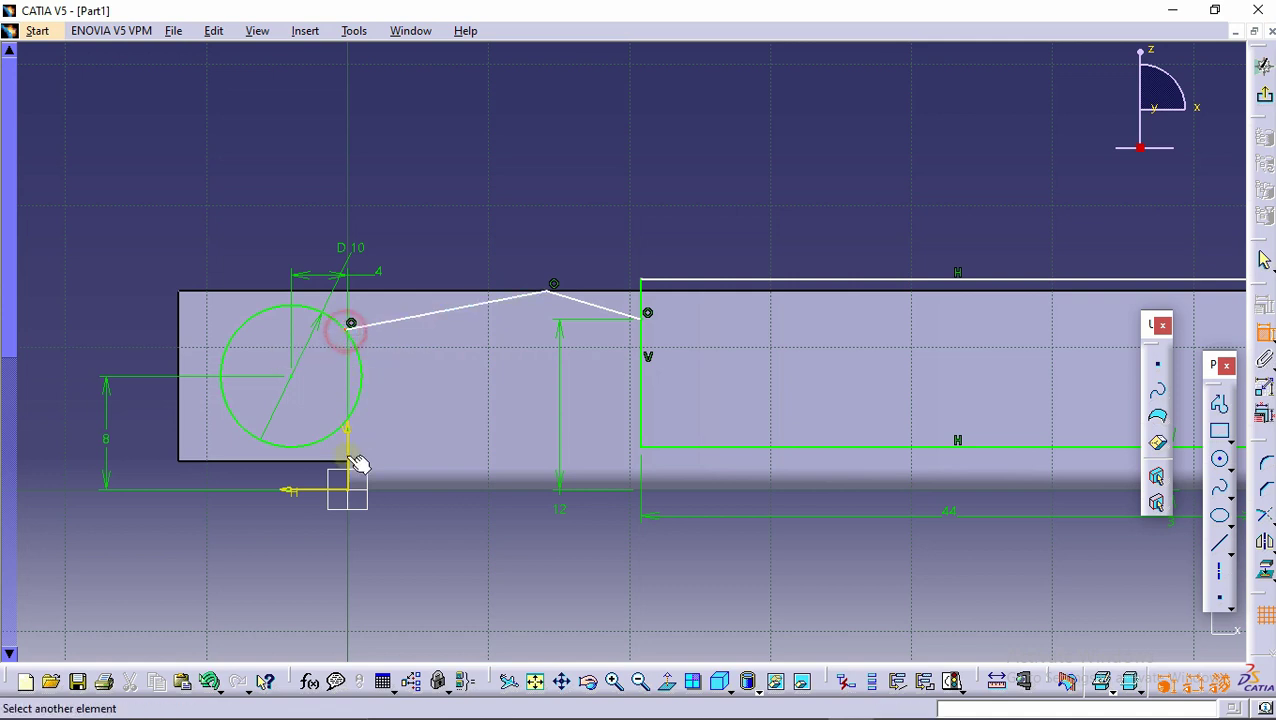
left_click(387, 492)
left_click(392, 436)
double_click(399, 430)
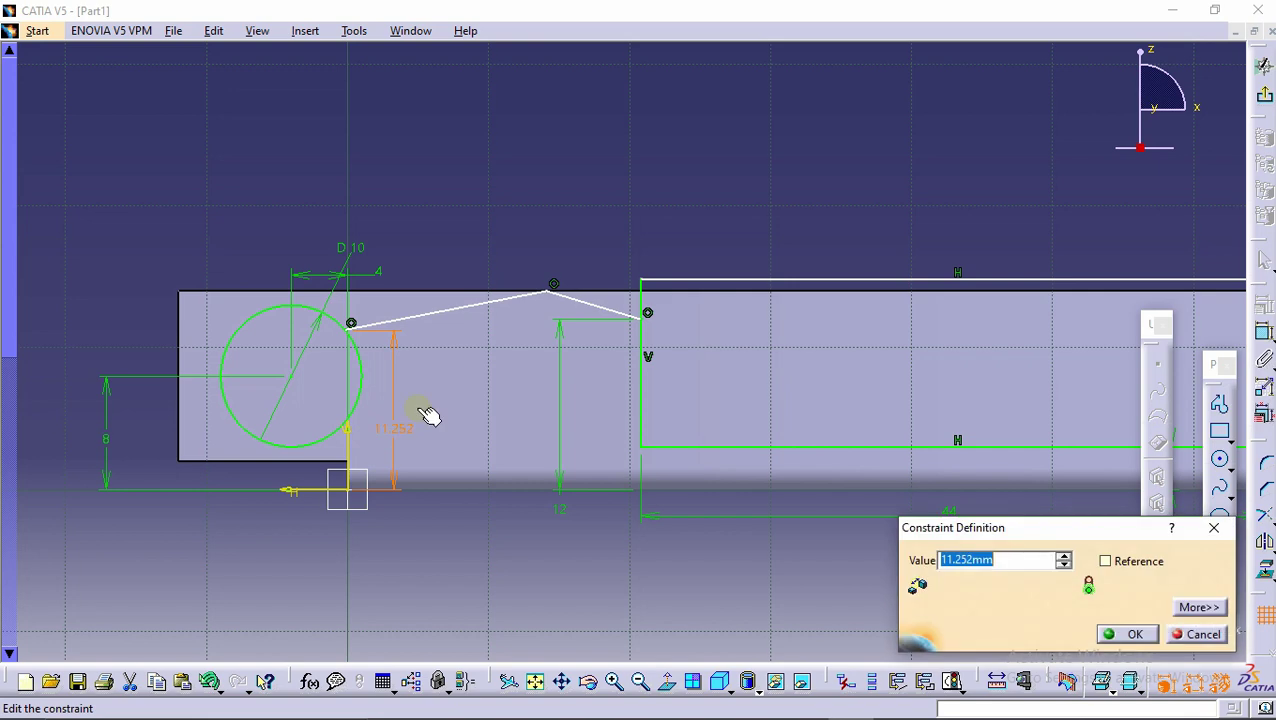
key("Return")
left_click(557, 76)
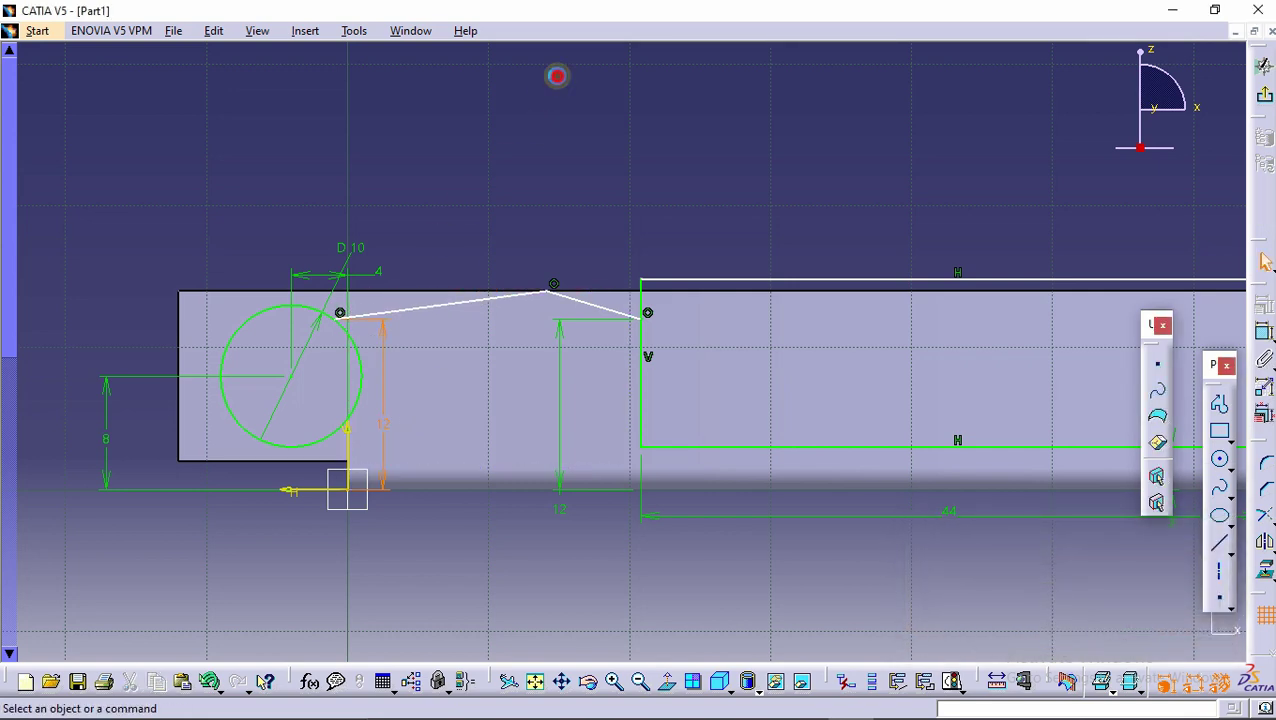
Dimension the horizontal distance between the profile's peak and its endpoint on the rectangle and set it to 7 mm.
mouse_move(612, 203)
middle_mouse_down()
mouse_move(407, 259)
mouse_move(410, 225)
middle_mouse_up()
mouse_move(522, 160)
middle_mouse_down()
mouse_move(527, 265)
mouse_move(512, 189)
middle_mouse_up()
middle_click_drag(650, 192, 666, 194)
middle_click_drag(728, 264, 776, 297)
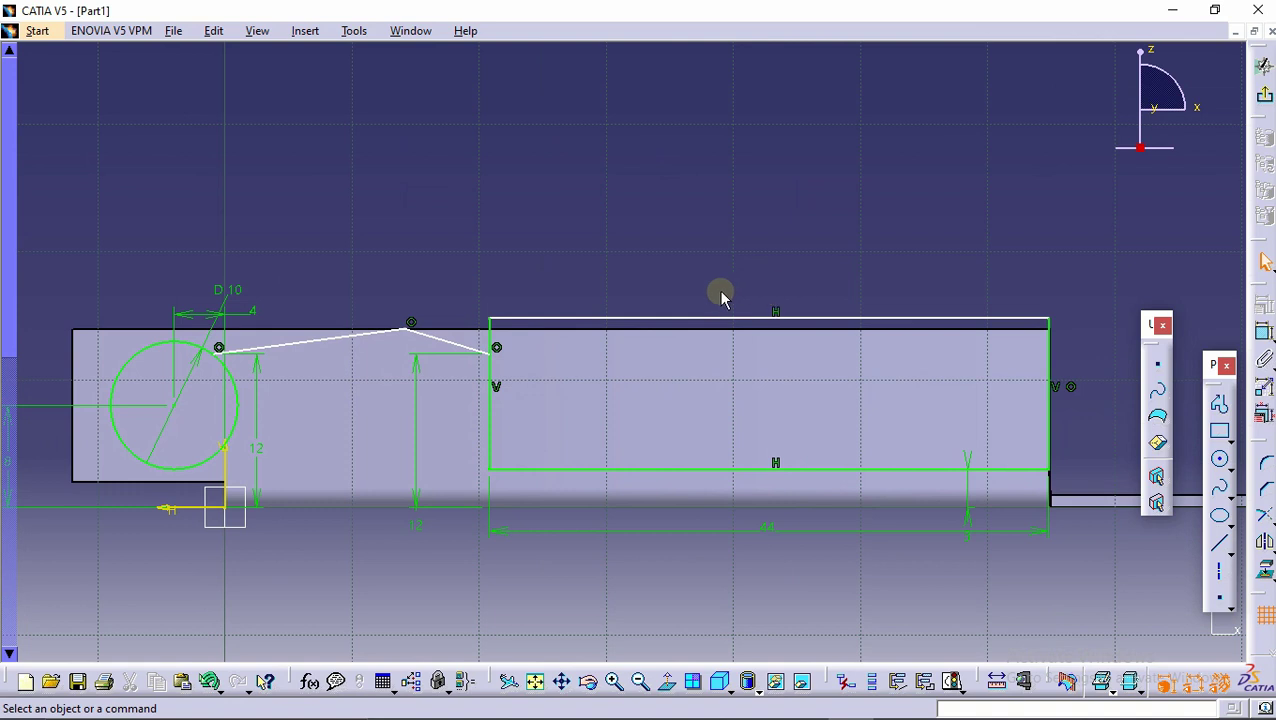
middle_click_drag(415, 295, 498, 265)
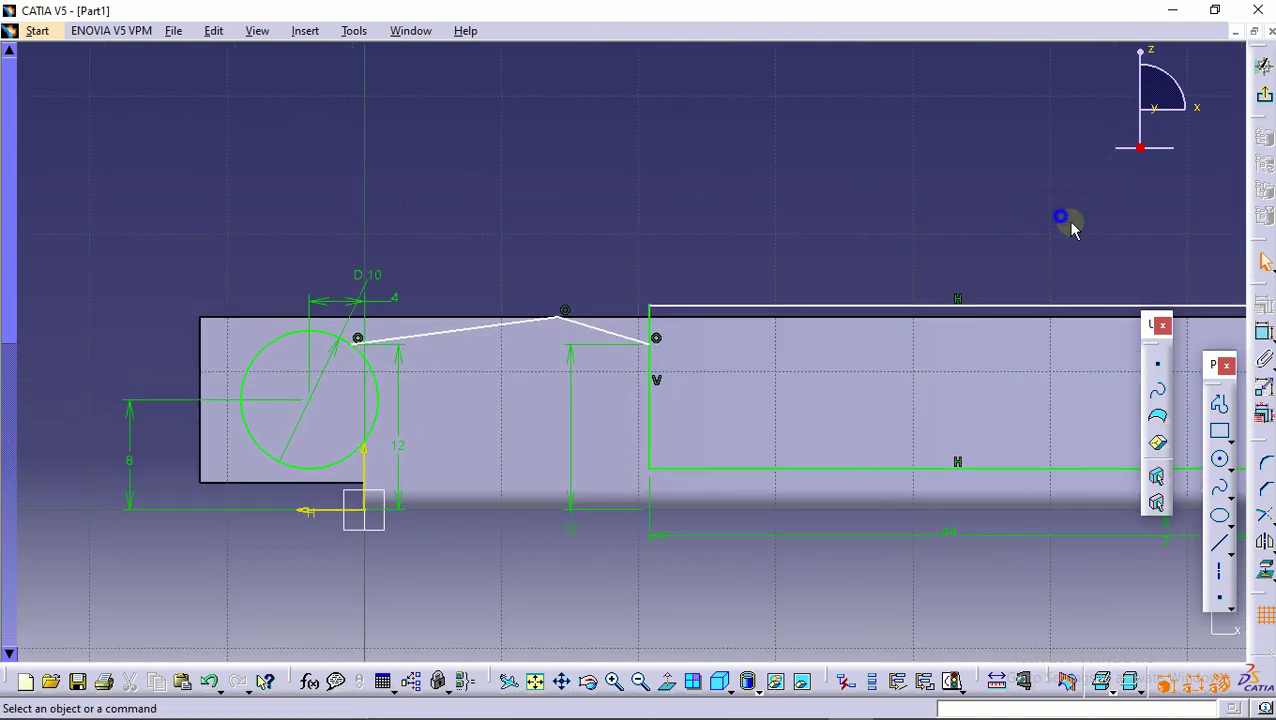
left_click(1265, 336)
left_click(647, 347)
left_click(566, 322)
right_click(502, 213)
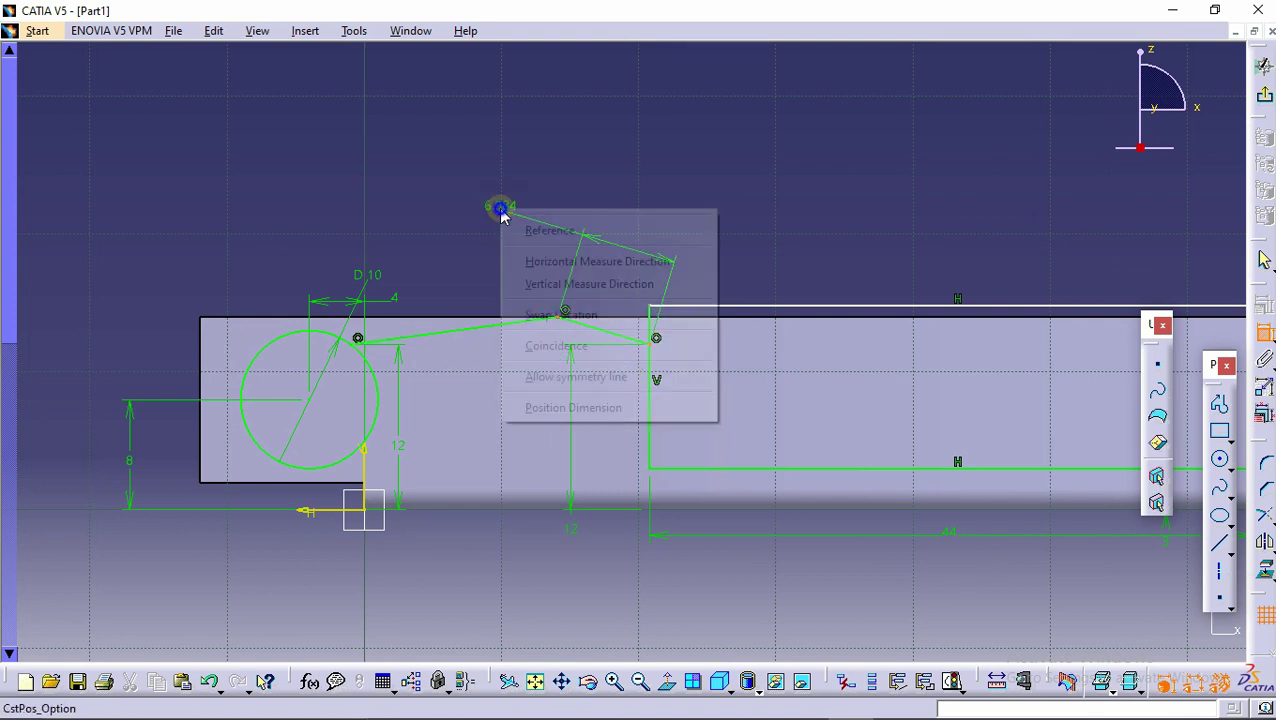
left_click(553, 263)
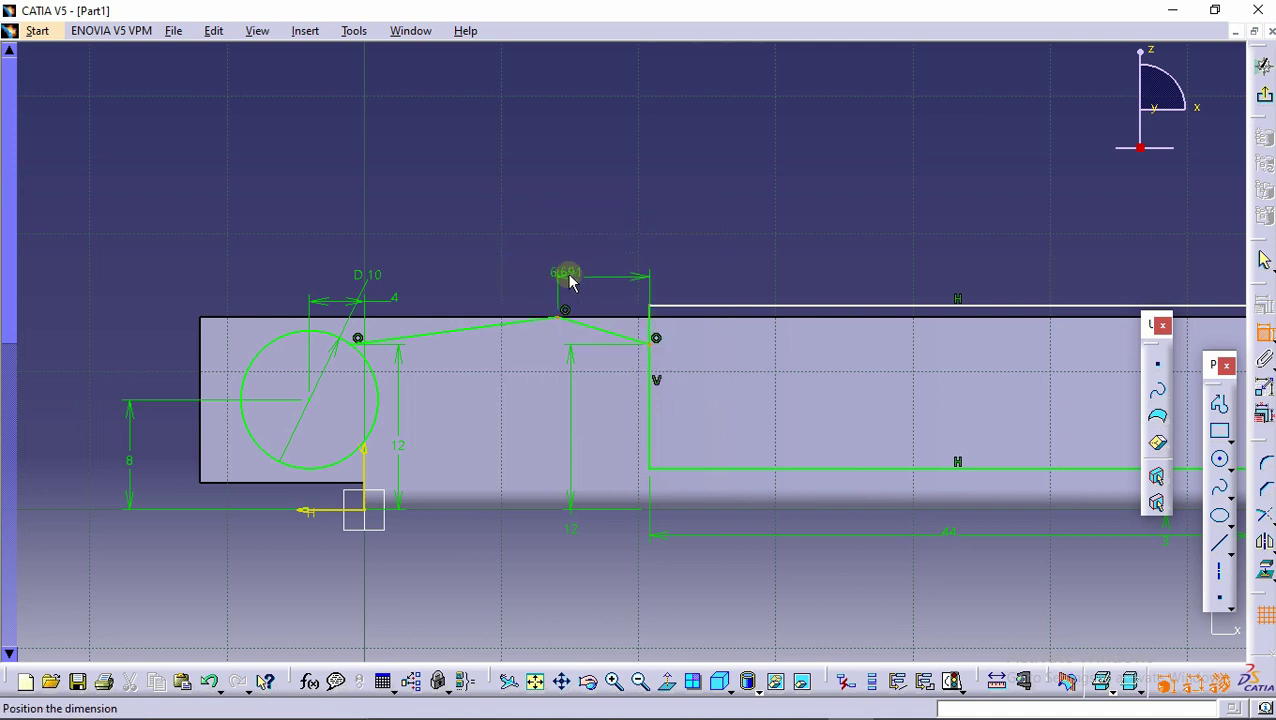
left_click(598, 265)
double_click(600, 268)
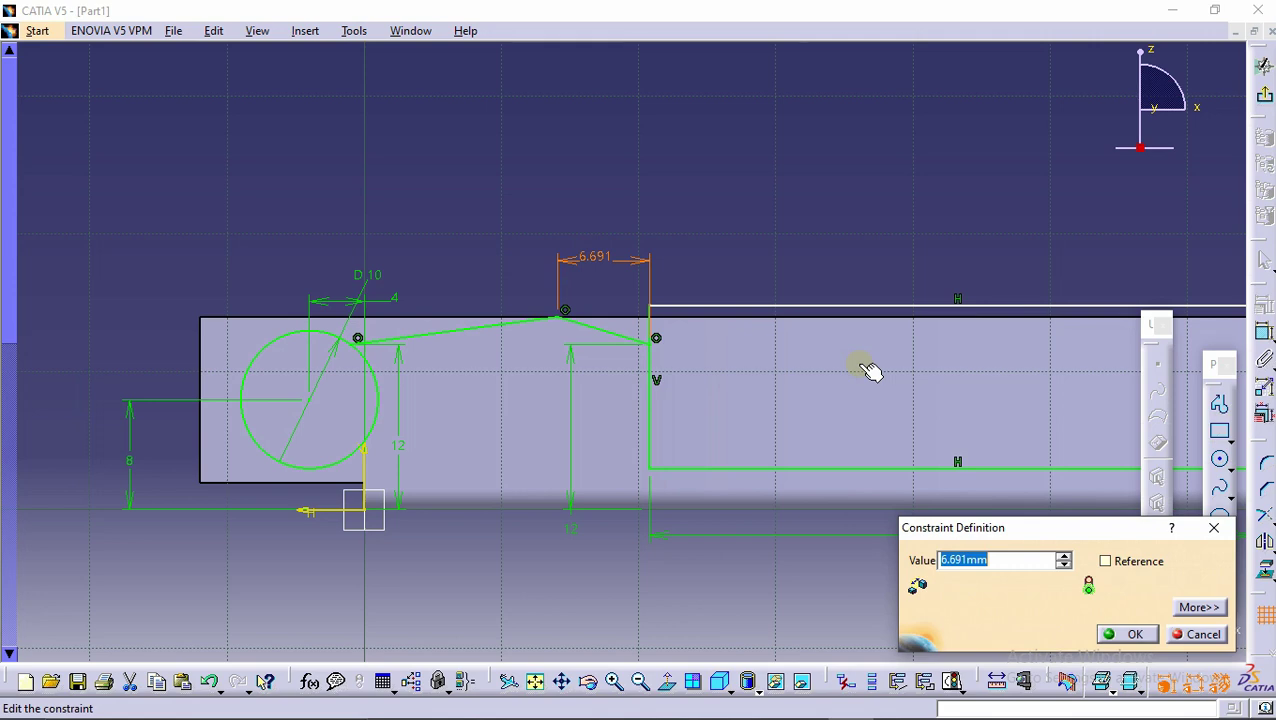
left_click(1133, 645)
Draw a profile from the circle's lowest point horizontally past the flange's narrow end, about 18 mm from the vertical axis, and up above the flange.
mouse_move(635, 124)
middle_mouse_down()
mouse_move(523, 82)
mouse_move(498, 94)
mouse_move(698, 82)
mouse_move(503, 208)
mouse_move(641, 192)
middle_mouse_up()
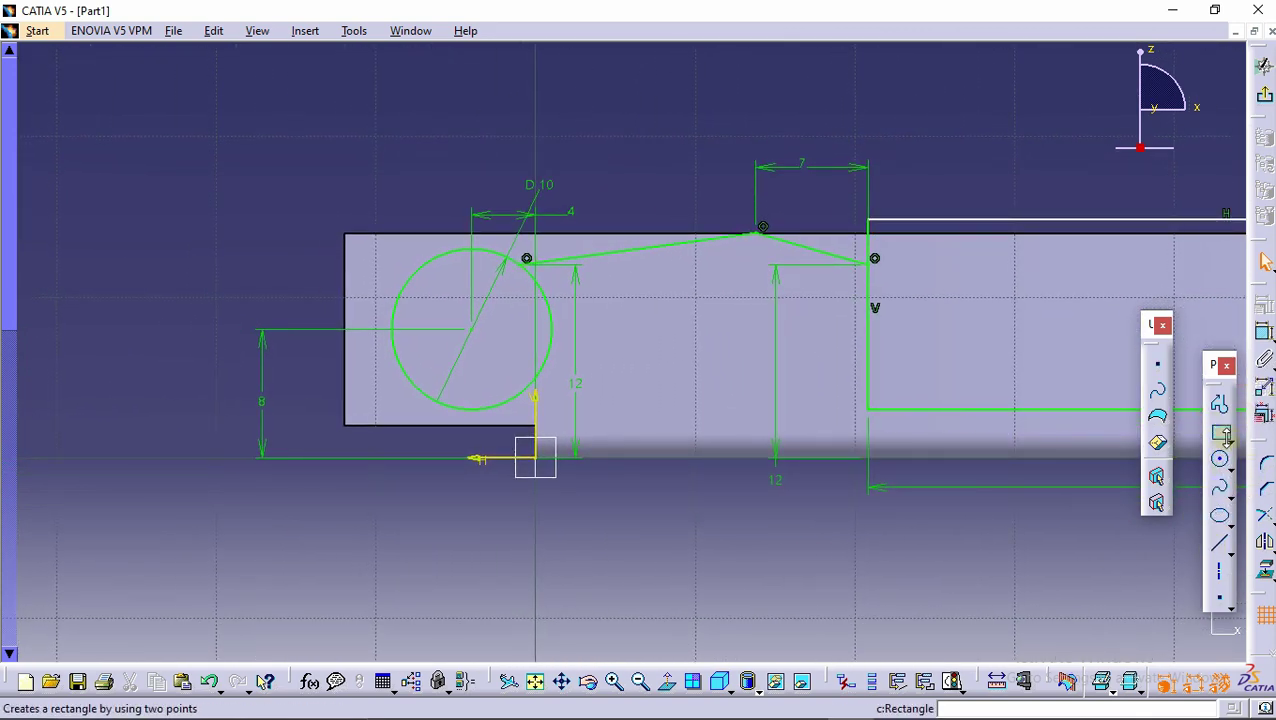
left_click(1219, 403)
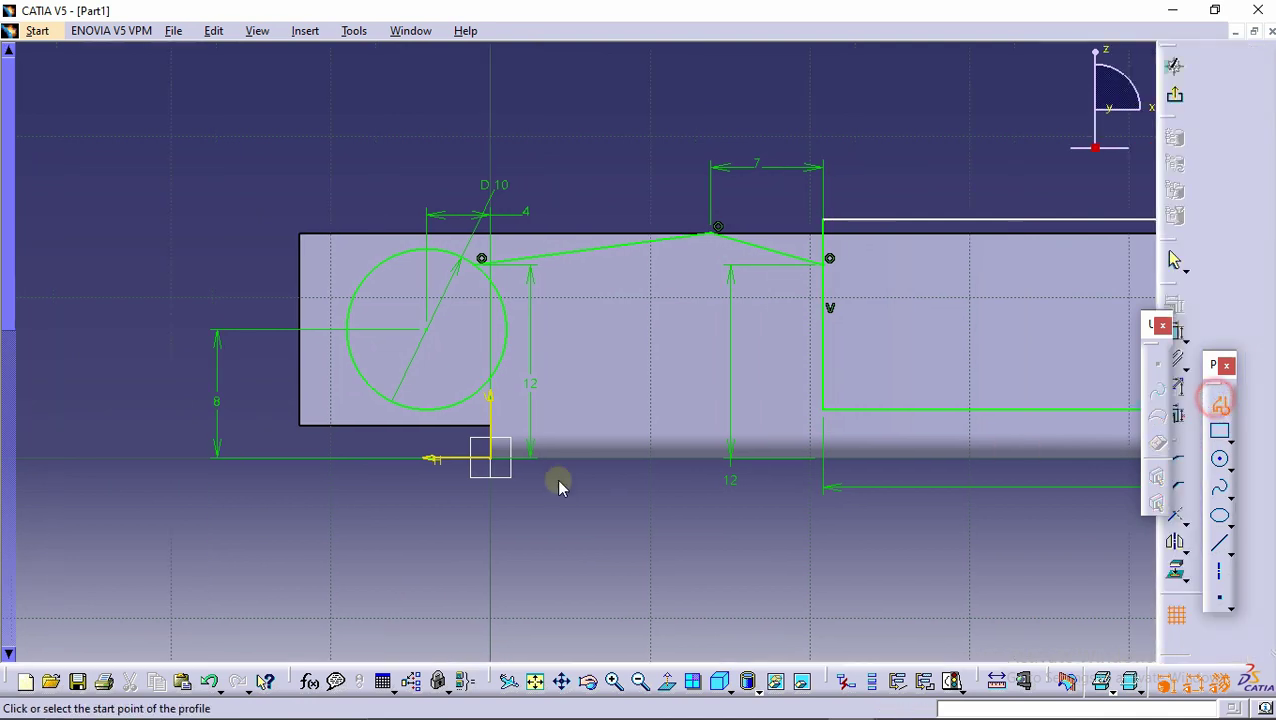
left_click(433, 410)
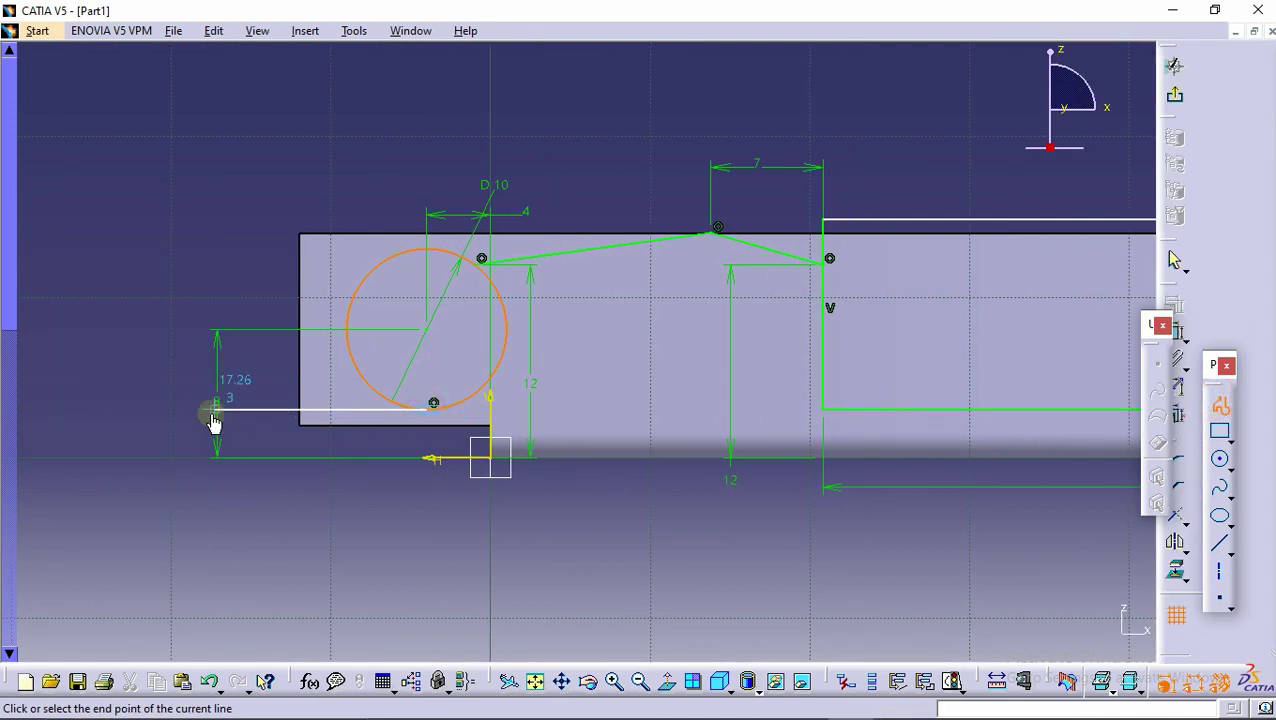
left_click(201, 406)
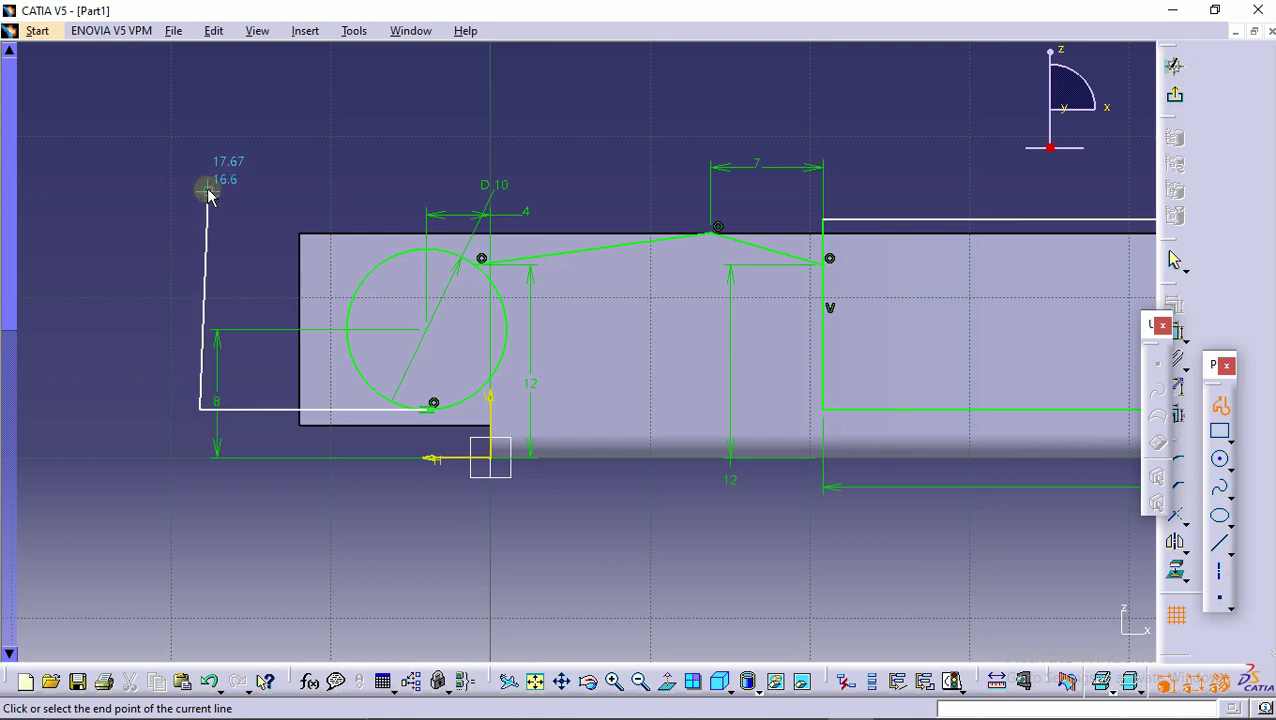
middle_click_drag(205, 188, 157, 262)
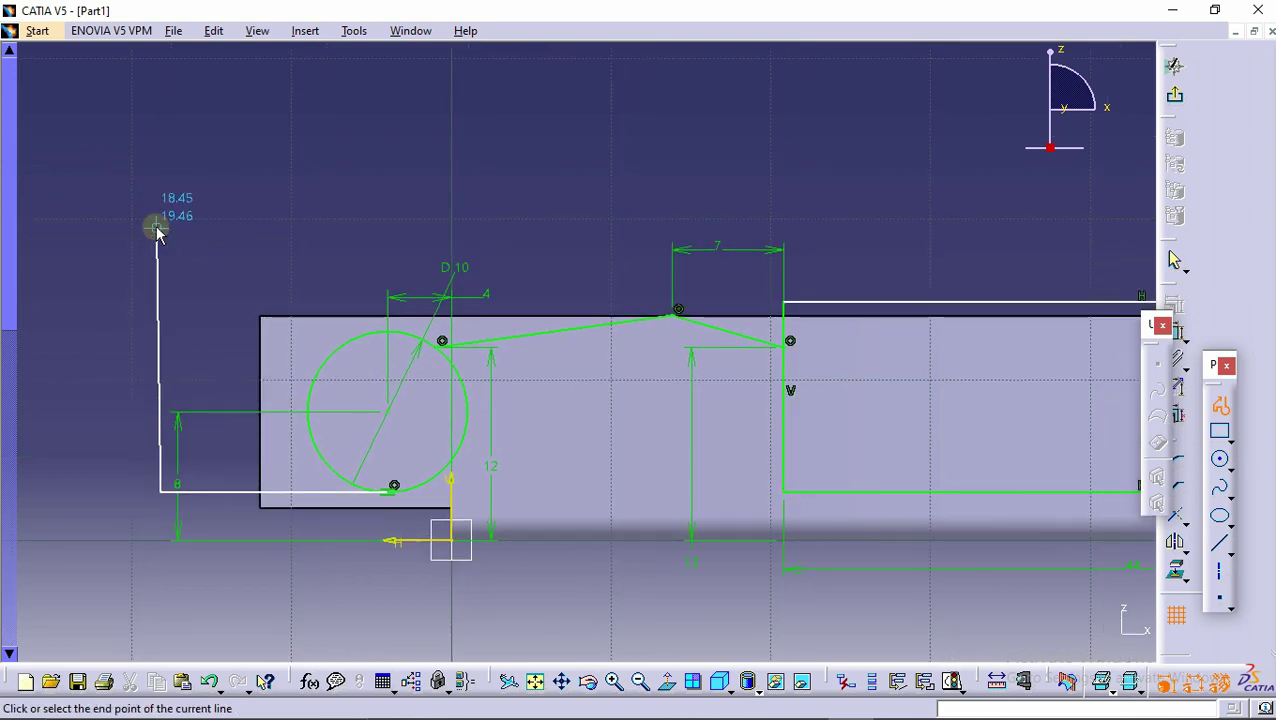
left_click(192, 240)
Continue the profile horizontally above the whole flange, about 19 mm above the base, and down to the rectangle's outer upper corner.
key("Right")
key("Right")
key("Right")
key("Right")
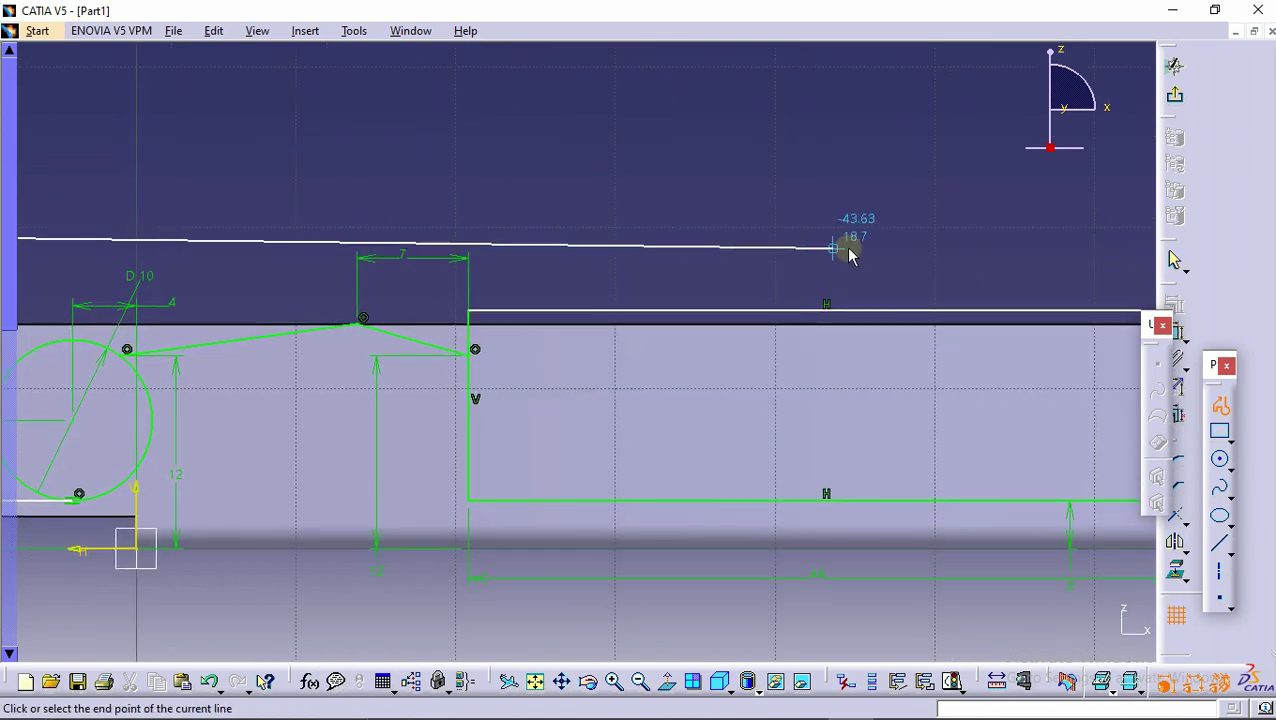
left_click(758, 252)
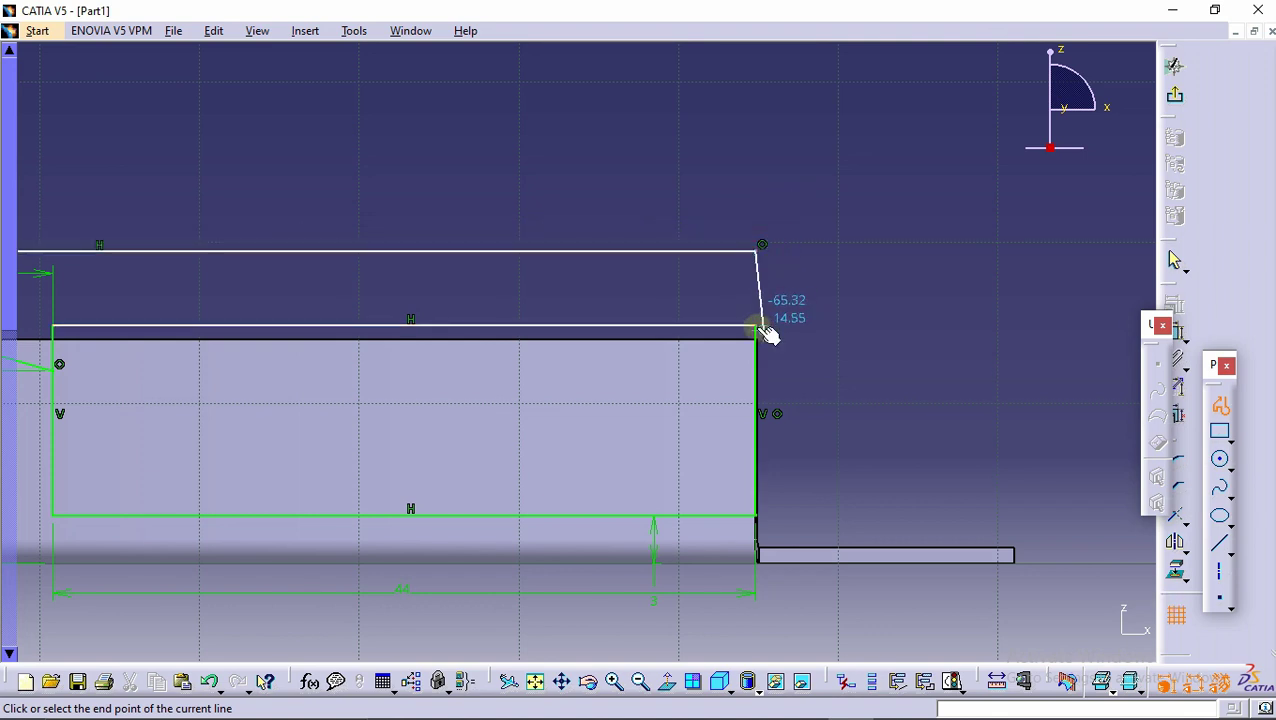
left_click(764, 329)
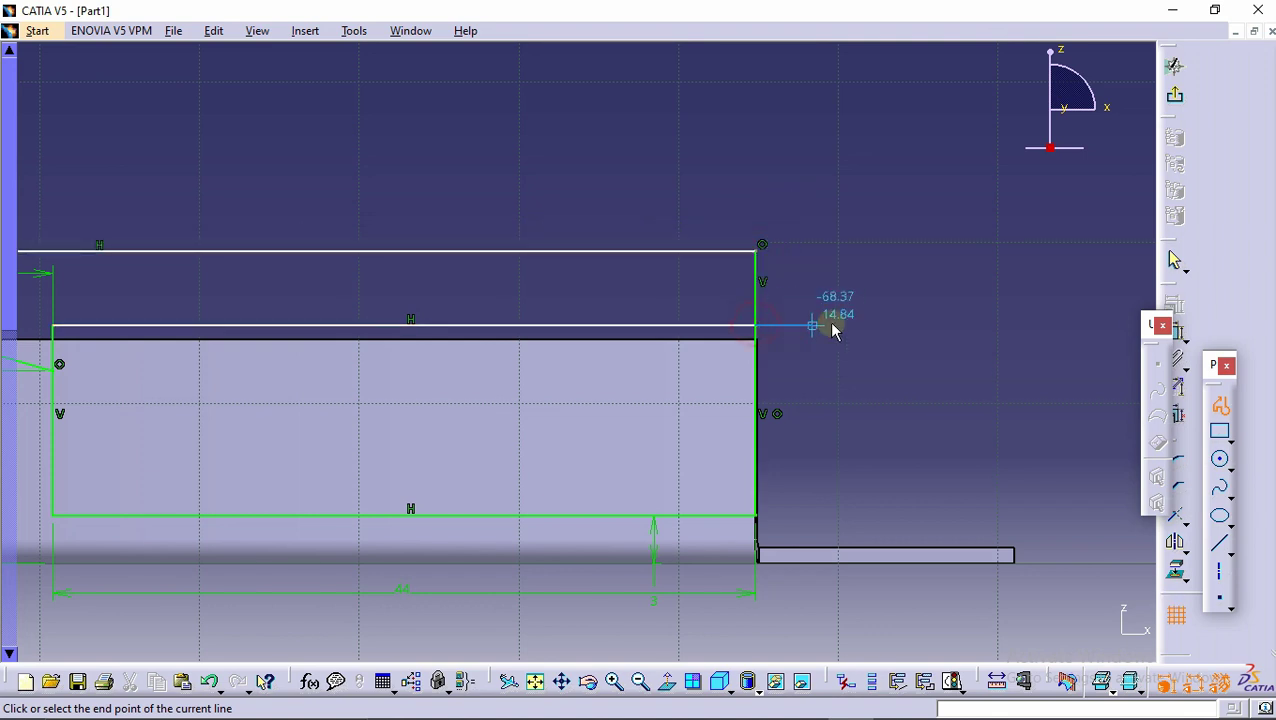
left_click(1219, 430)
key("Escape")
middle_click_drag(869, 350, 1133, 307)
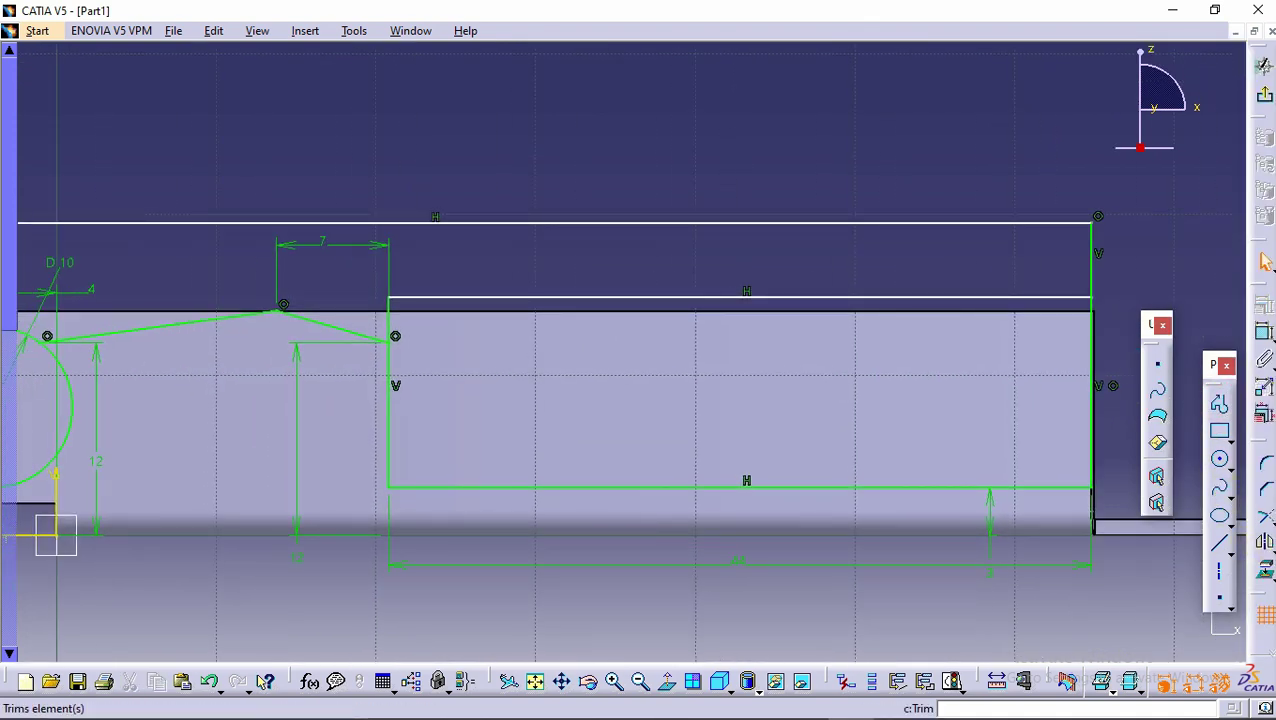
Trim away the rectangle's upper edge and the stub of its inner side that extends above the profile's endpoint.
left_click(1266, 521)
left_click(1212, 536)
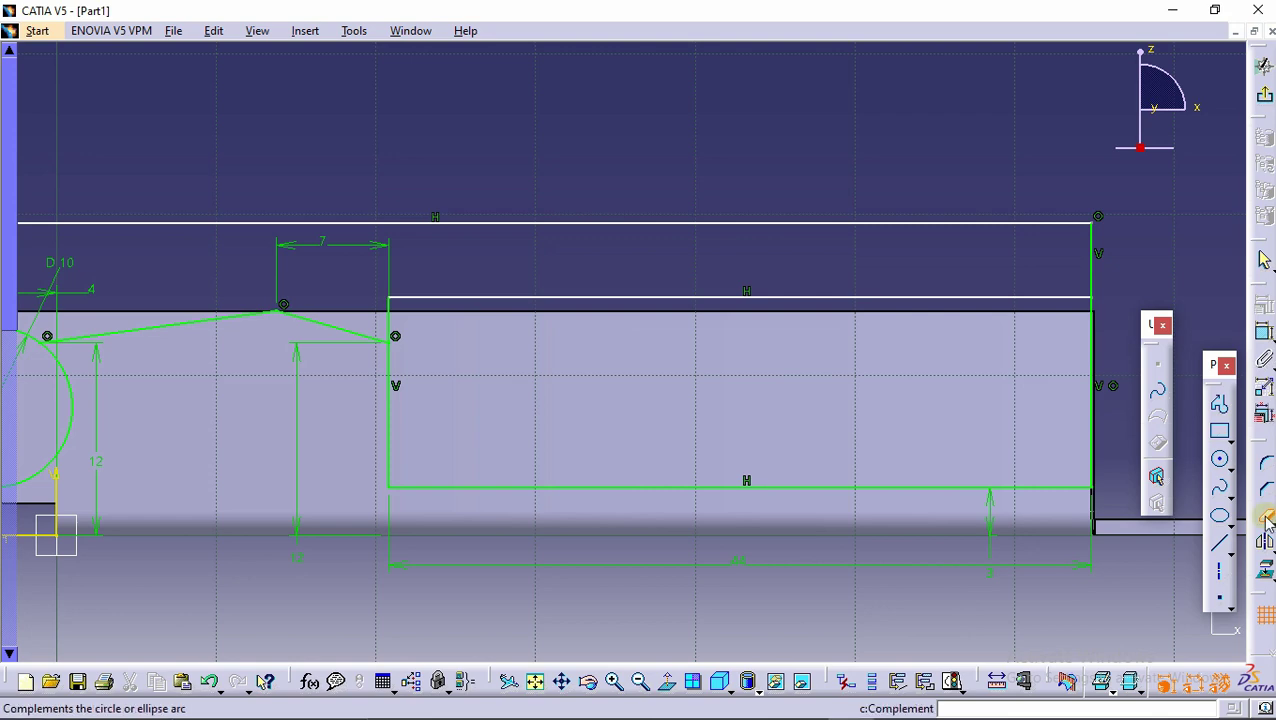
middle_click_drag(490, 316, 692, 390)
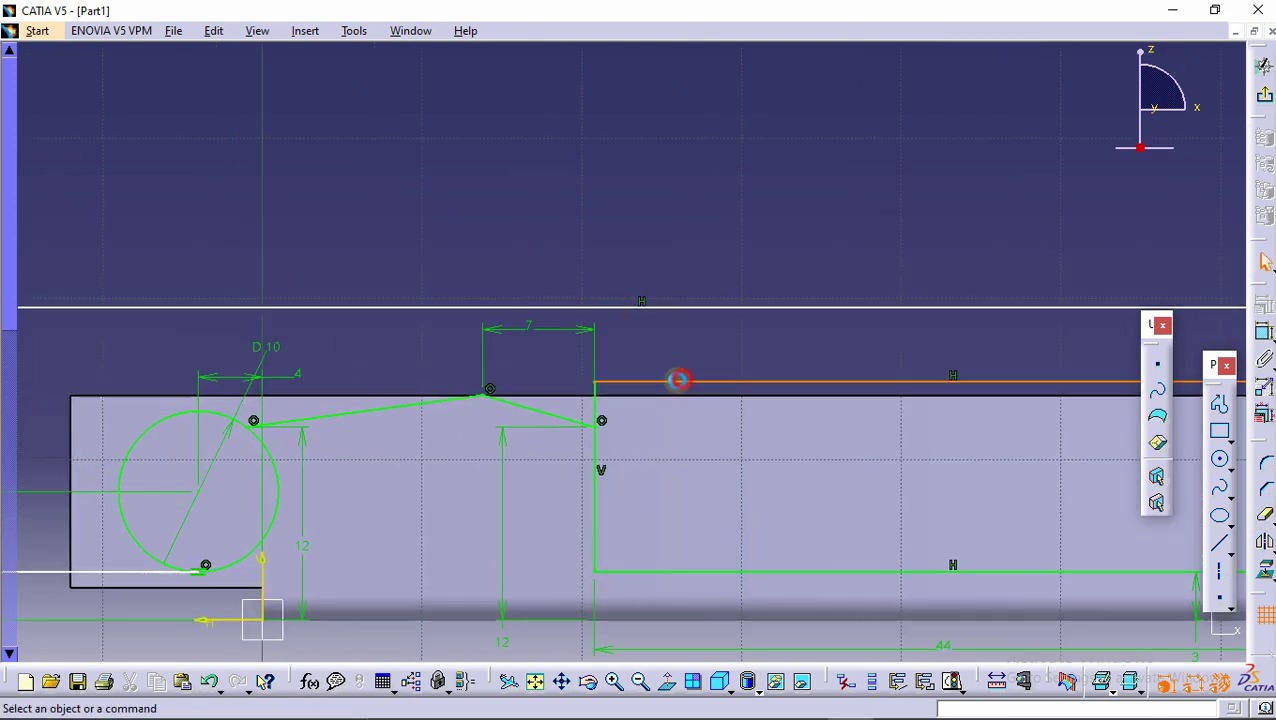
left_click(602, 394)
left_click(945, 213)
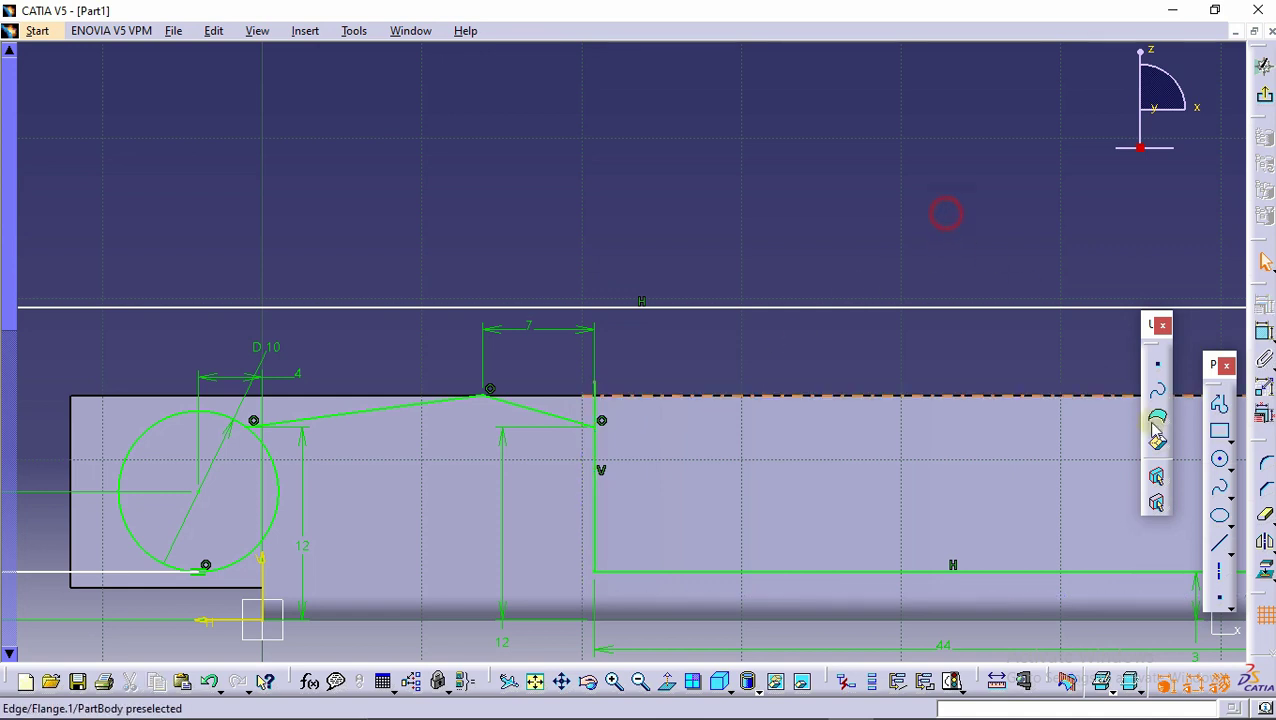
left_click(1263, 518)
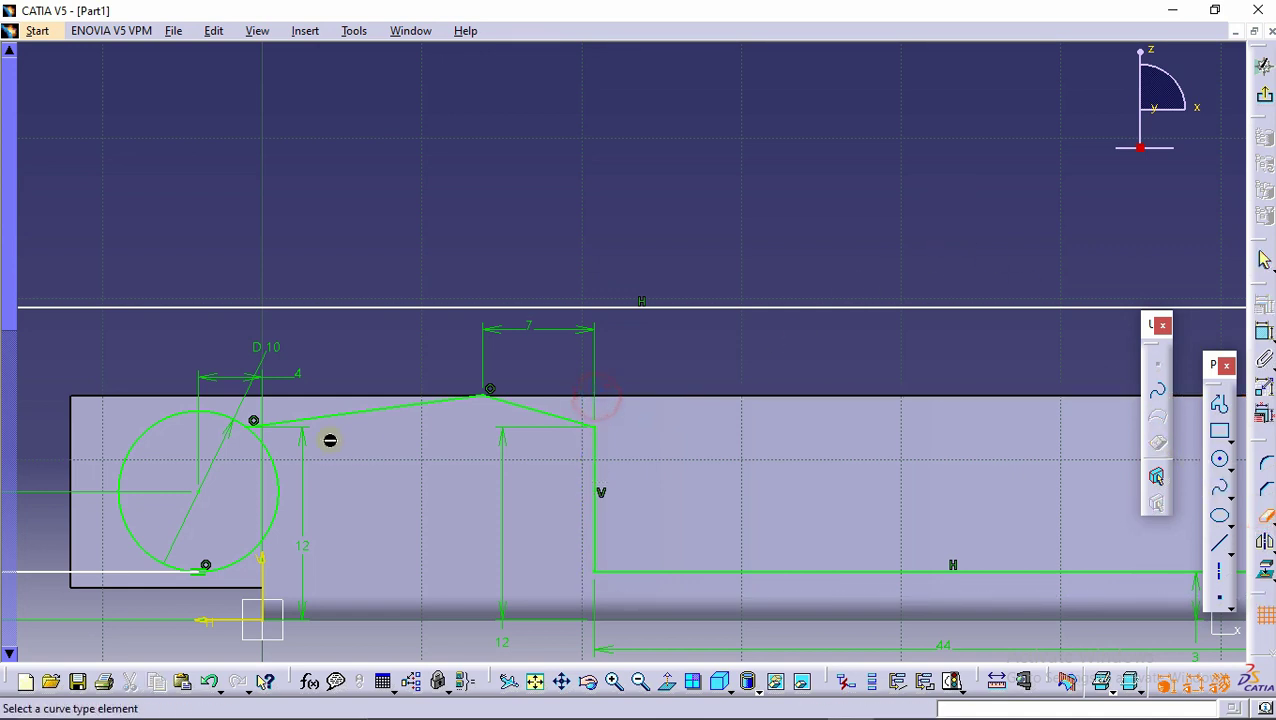
Trim away the circle's inner arc between the sloping line's endpoint and the circle's lowest point.
middle_click_drag(330, 440, 592, 335)
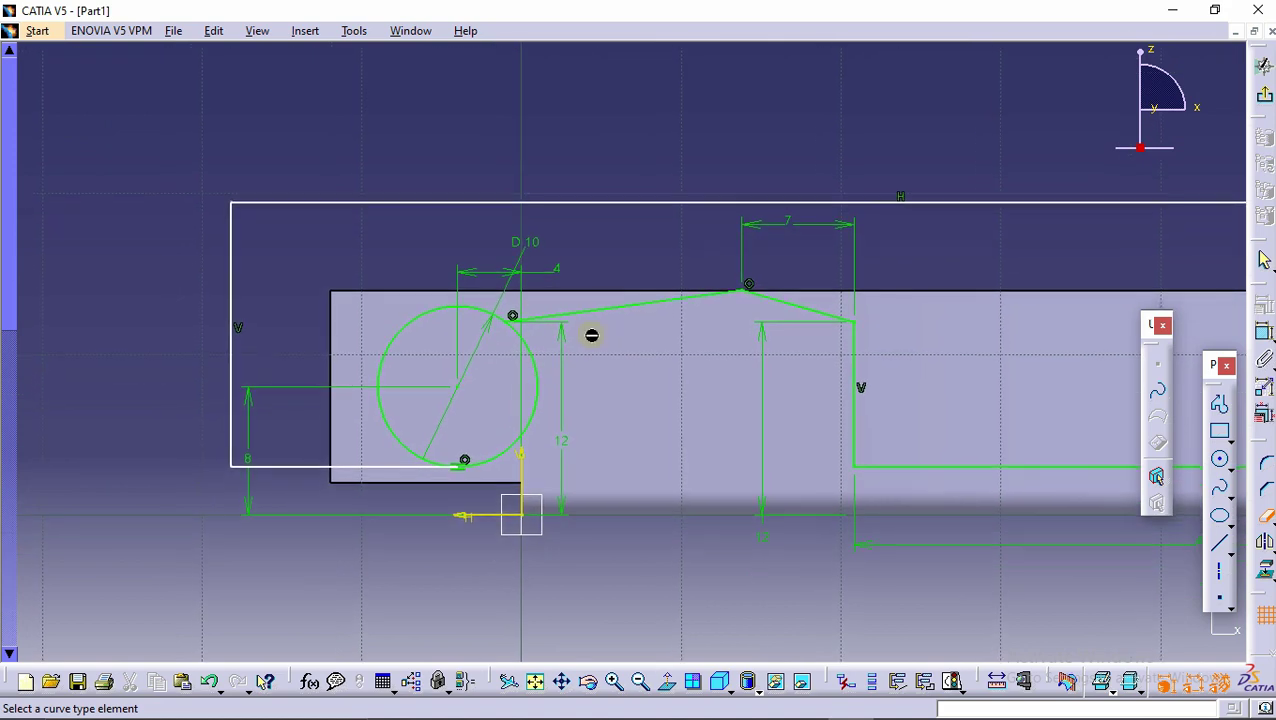
left_click(553, 399)
mouse_move(441, 342)
middle_mouse_down()
mouse_move(456, 390)
mouse_move(447, 405)
mouse_move(410, 395)
middle_mouse_up()
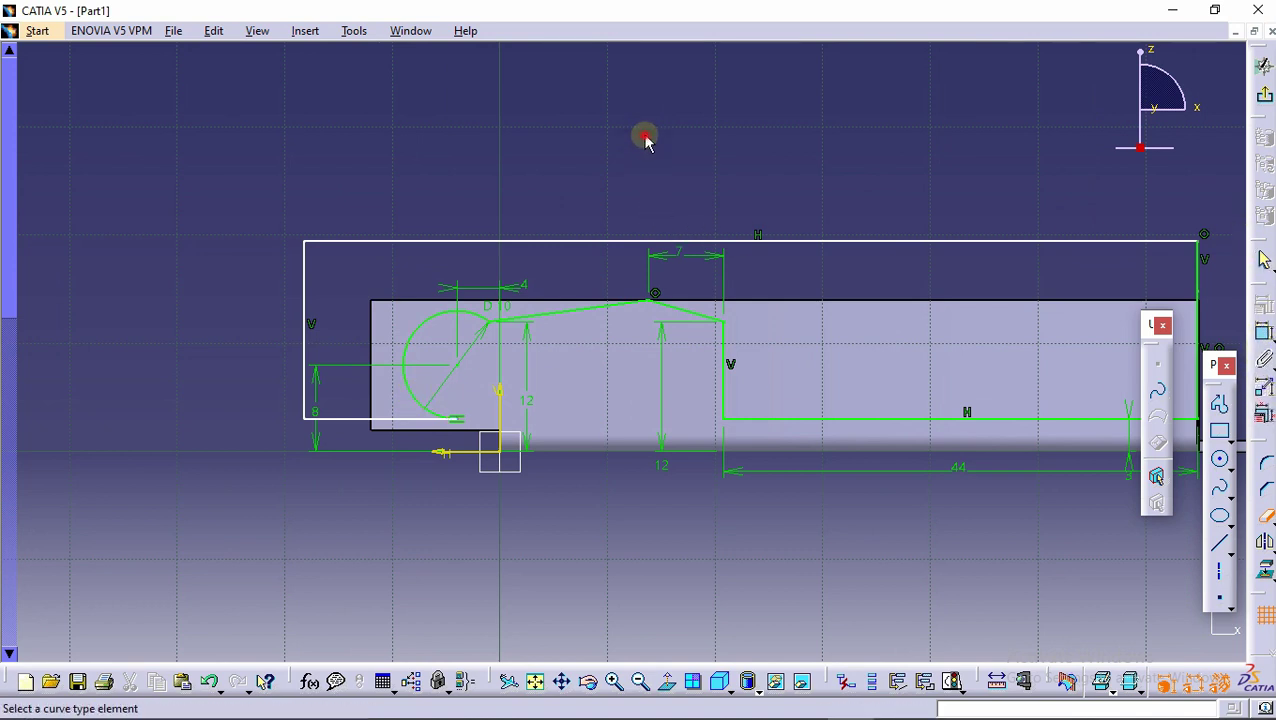
Exit the sketch and preview a Sheetmetal standard cutout of the outline through both side flanges with the end limit Up to next.
left_click(1265, 97)
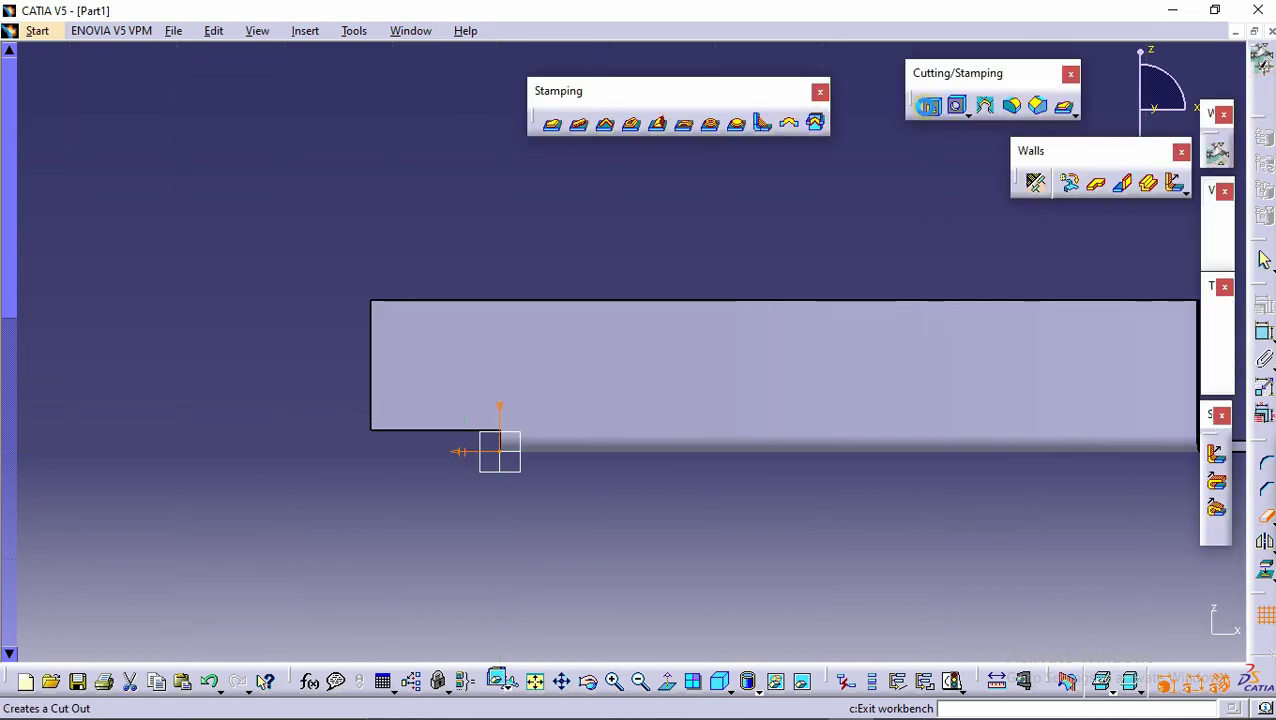
left_click(930, 105)
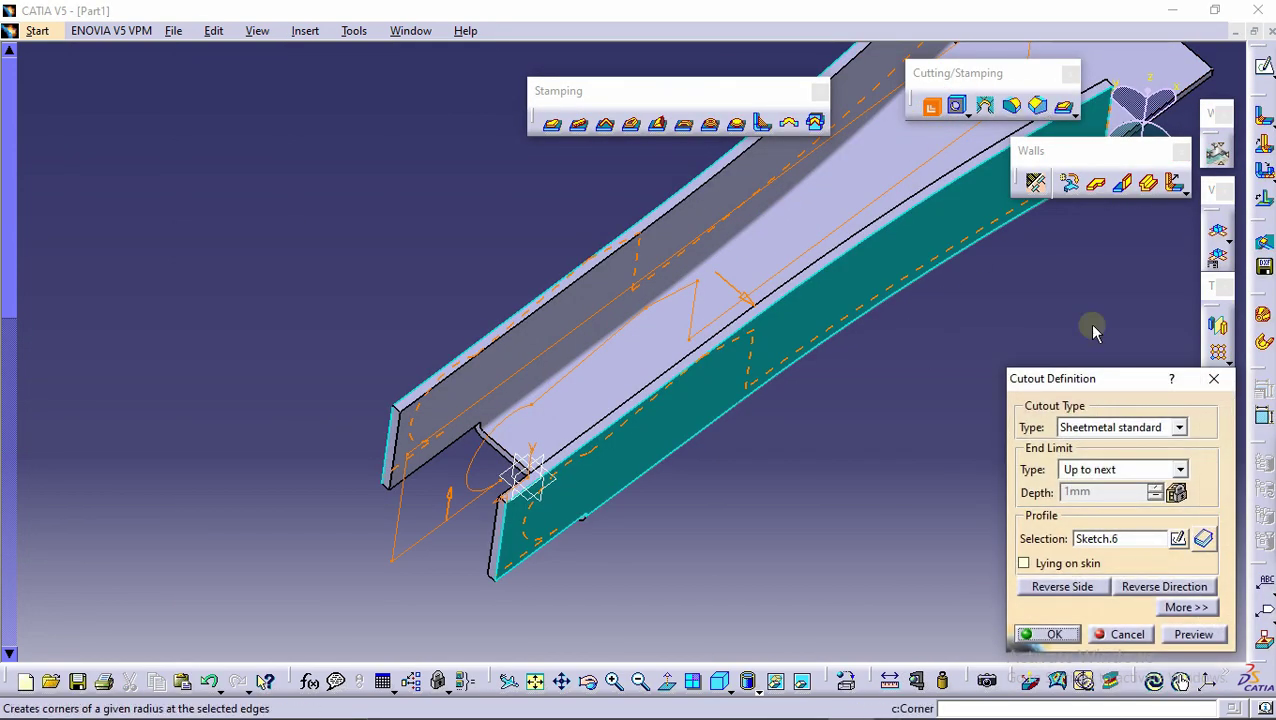
middle_click_drag(862, 441, 818, 348, "ctrl")
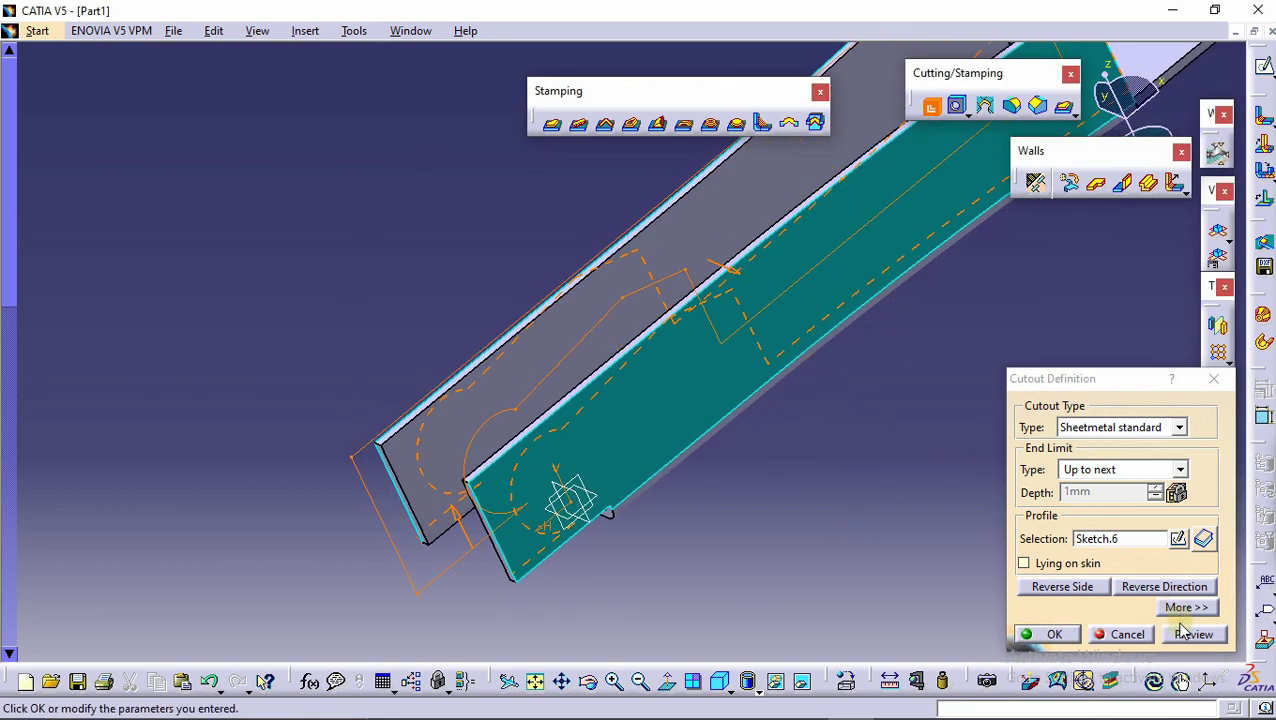
left_click(1193, 634)
middle_click_drag(580, 480, 612, 297, "ctrl")
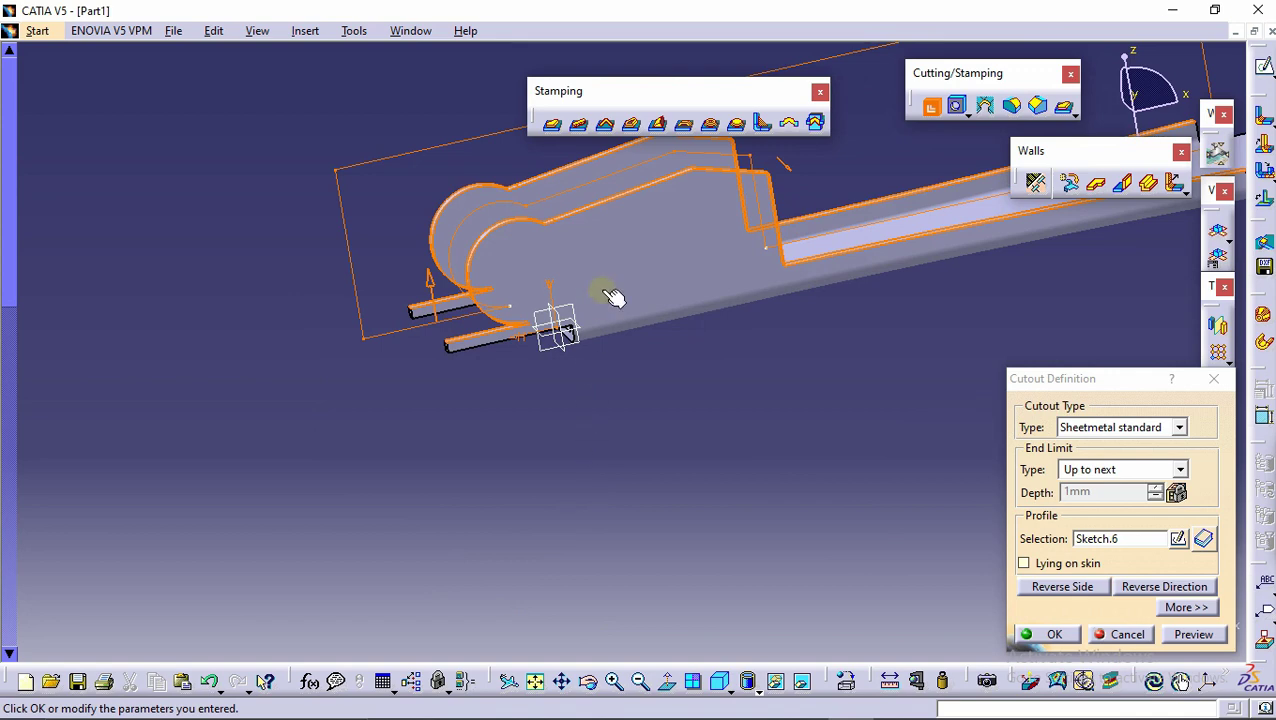
mouse_move(615, 436)
middle_mouse_down()
mouse_move(581, 376)
mouse_move(610, 442)
middle_mouse_up()
Reopen the cutout's sketch and draw a profile line from the circle's lowest point horizontally to the vertical axis.
left_click(1176, 541)
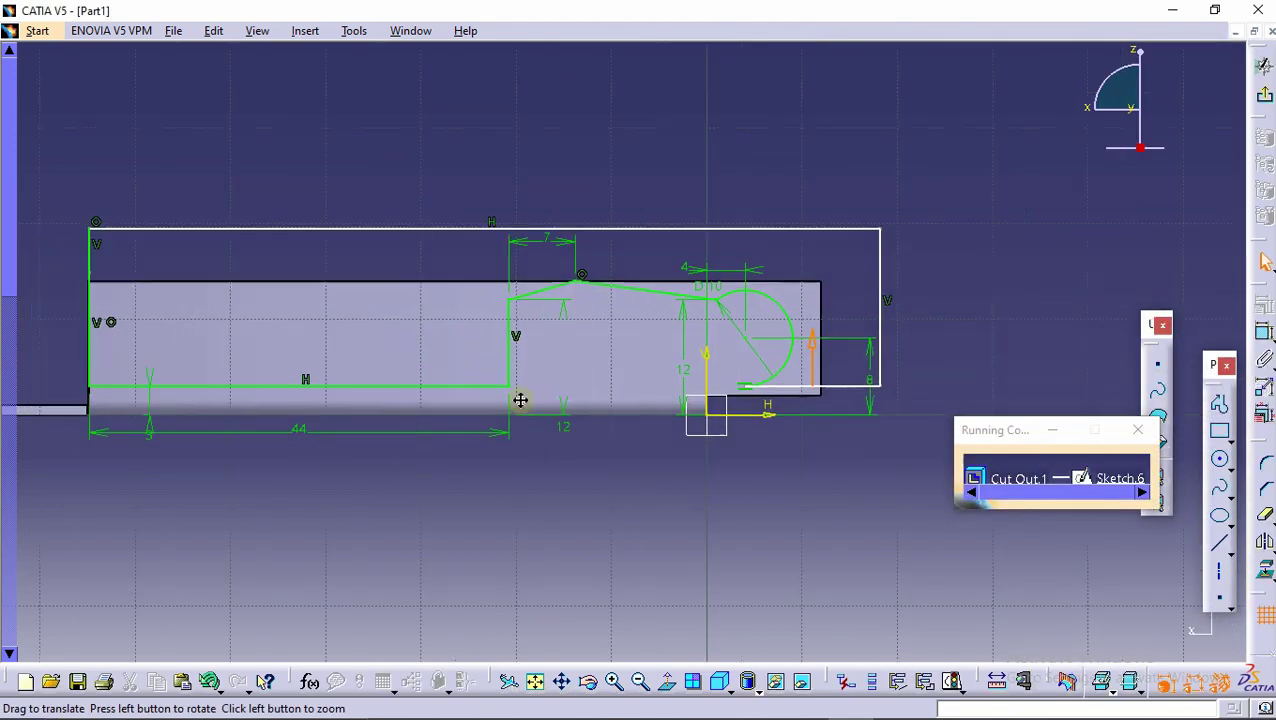
mouse_move(520, 400)
middle_mouse_down()
mouse_move(481, 333)
mouse_move(456, 245)
middle_mouse_up()
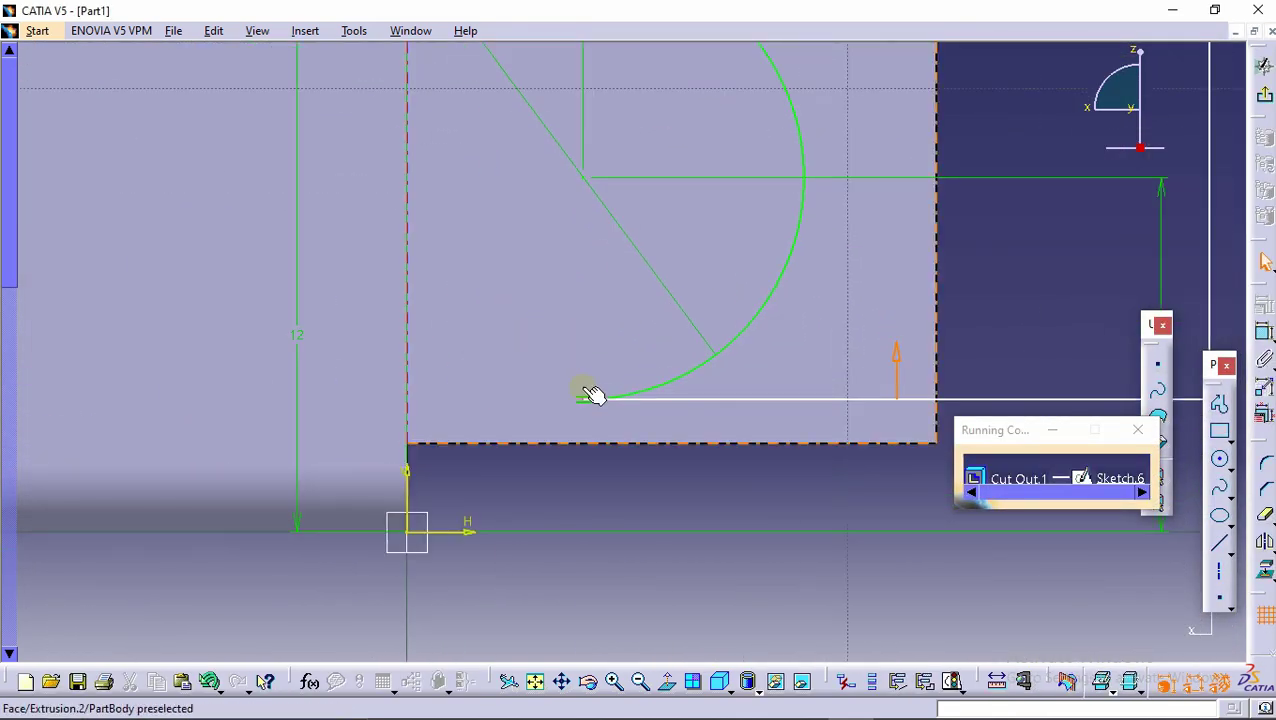
mouse_move(649, 6)
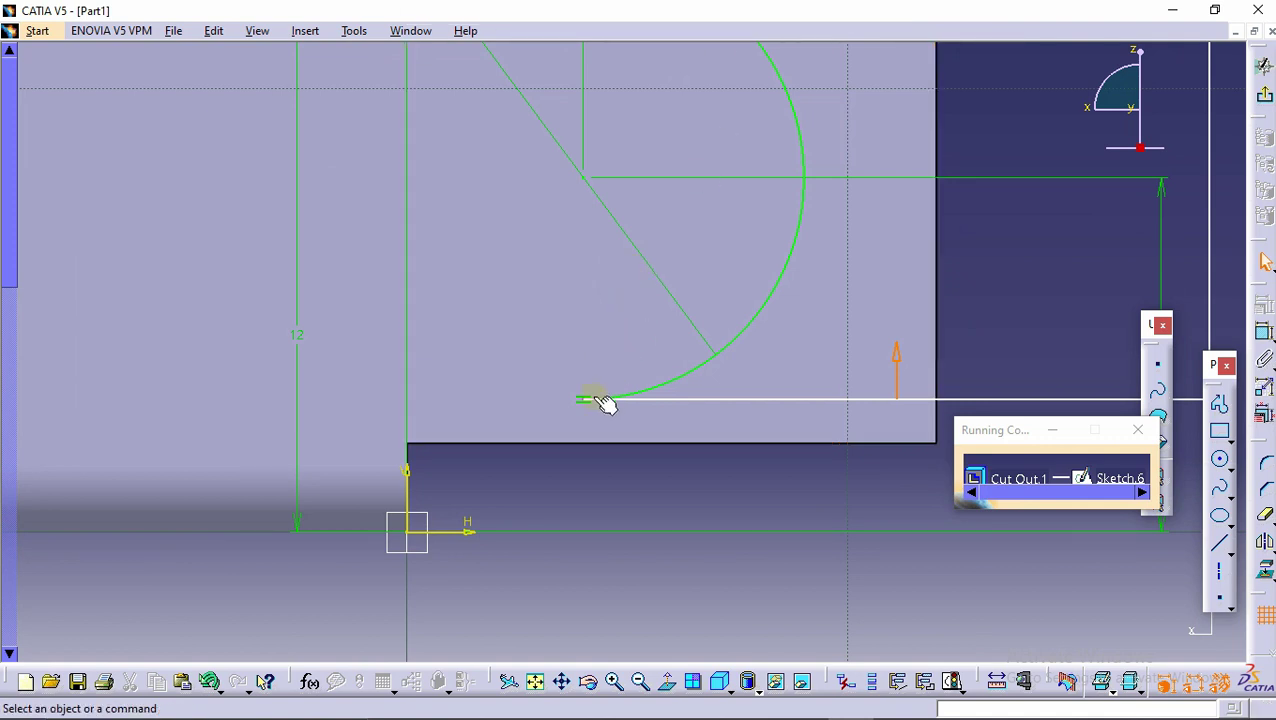
mouse_move(604, 307)
middle_mouse_down()
mouse_move(743, 280)
mouse_move(746, 214)
middle_mouse_up()
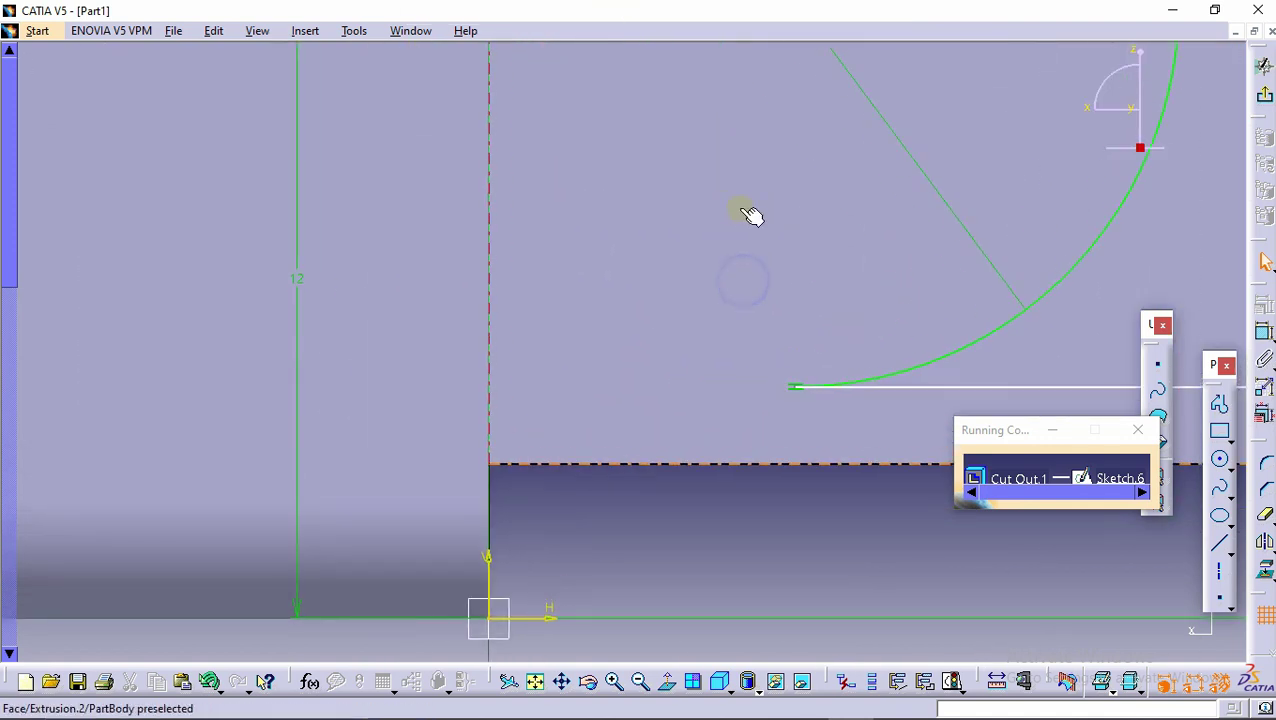
left_click(1218, 403)
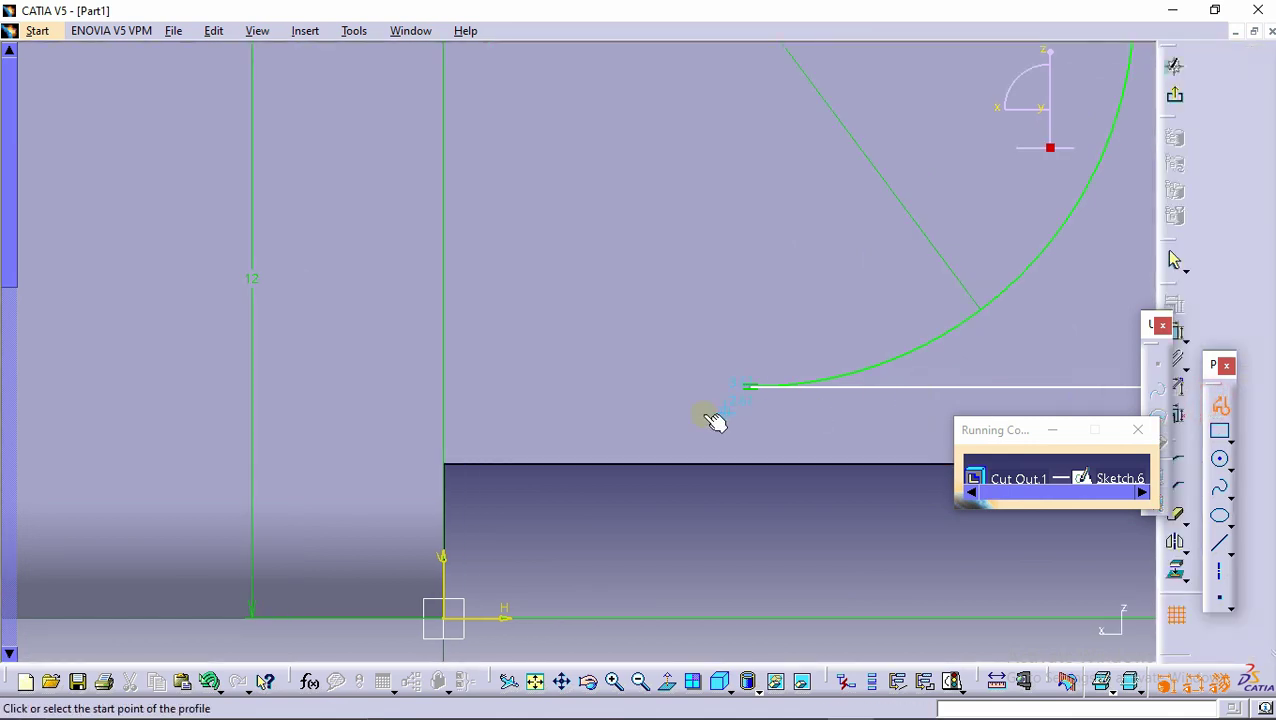
left_click(754, 387)
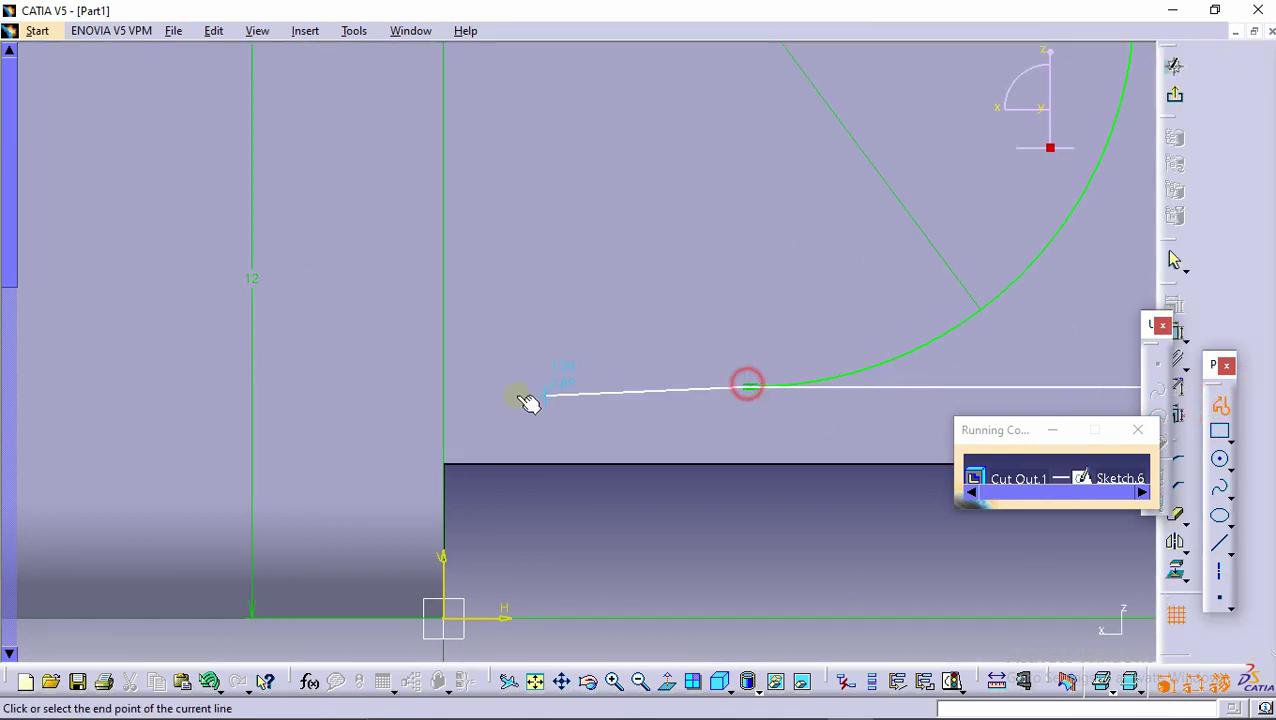
left_click(443, 392)
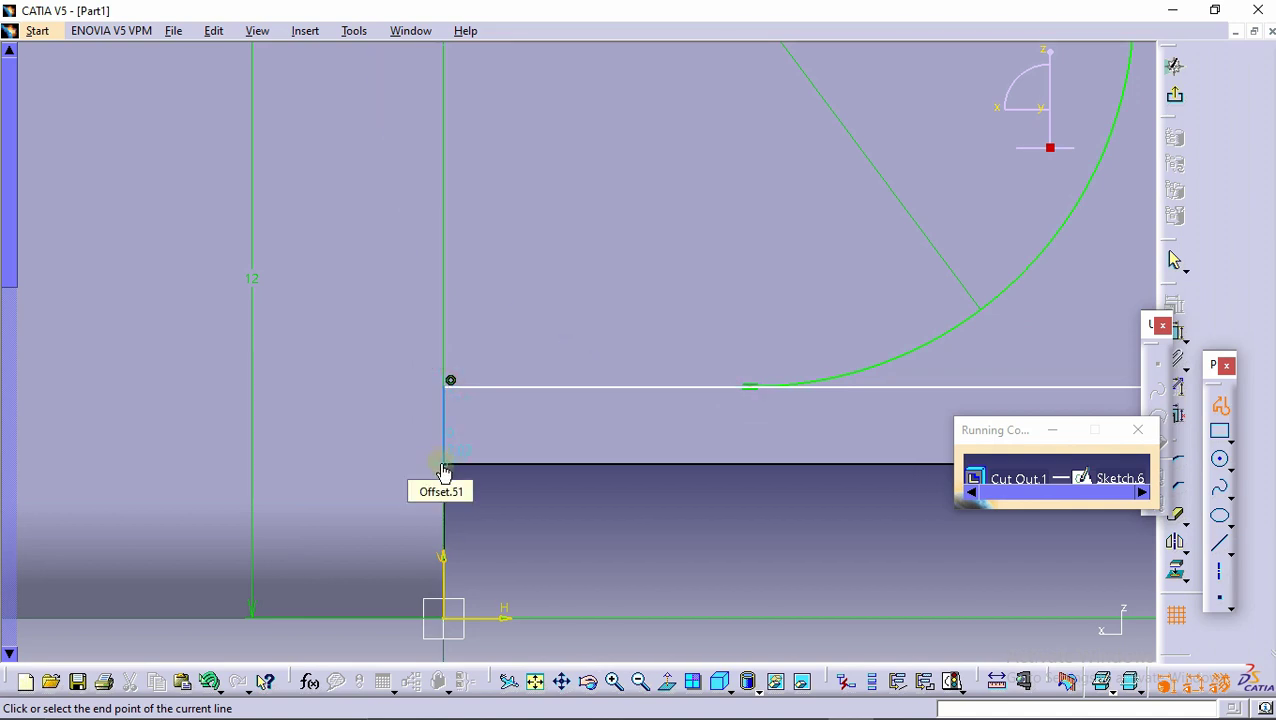
Continue the profile down to just below the flange's lower edge, horizontally past its narrow end, and up to the outline's outer lower corner.
key("Right")
key("Right")
key("Right")
key("Right")
key("Right")
key("Right")
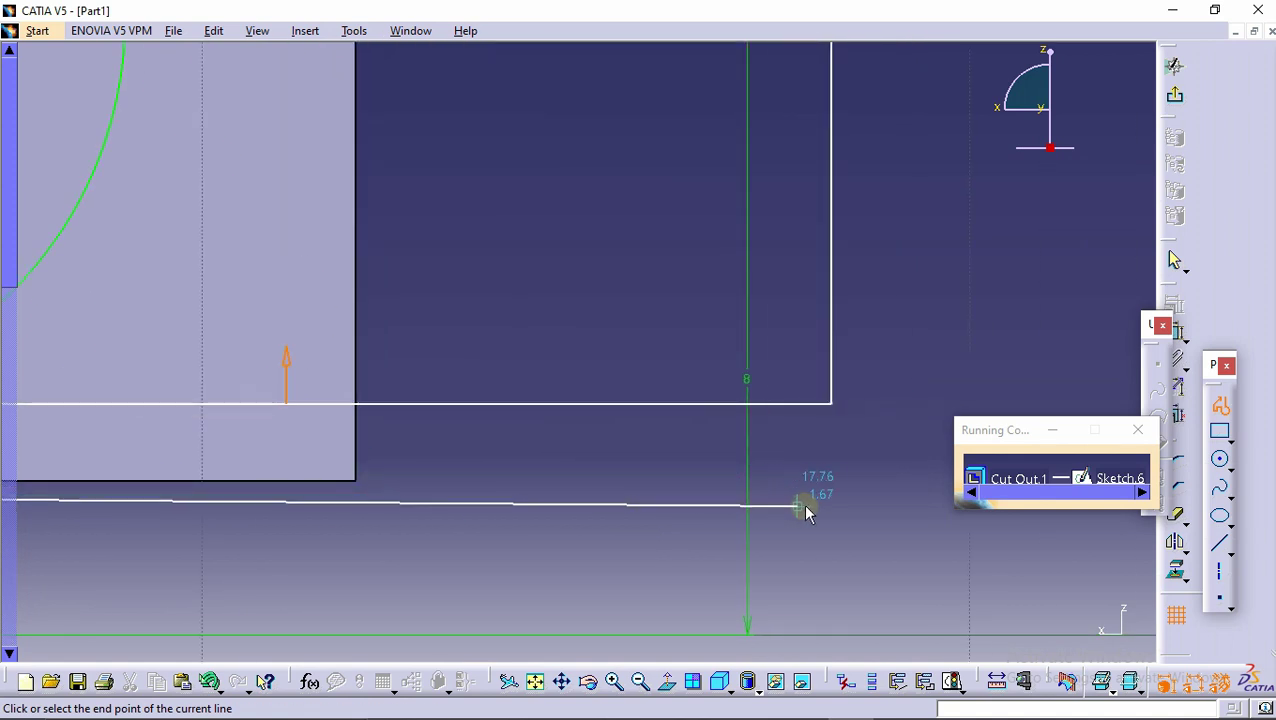
left_click(826, 492)
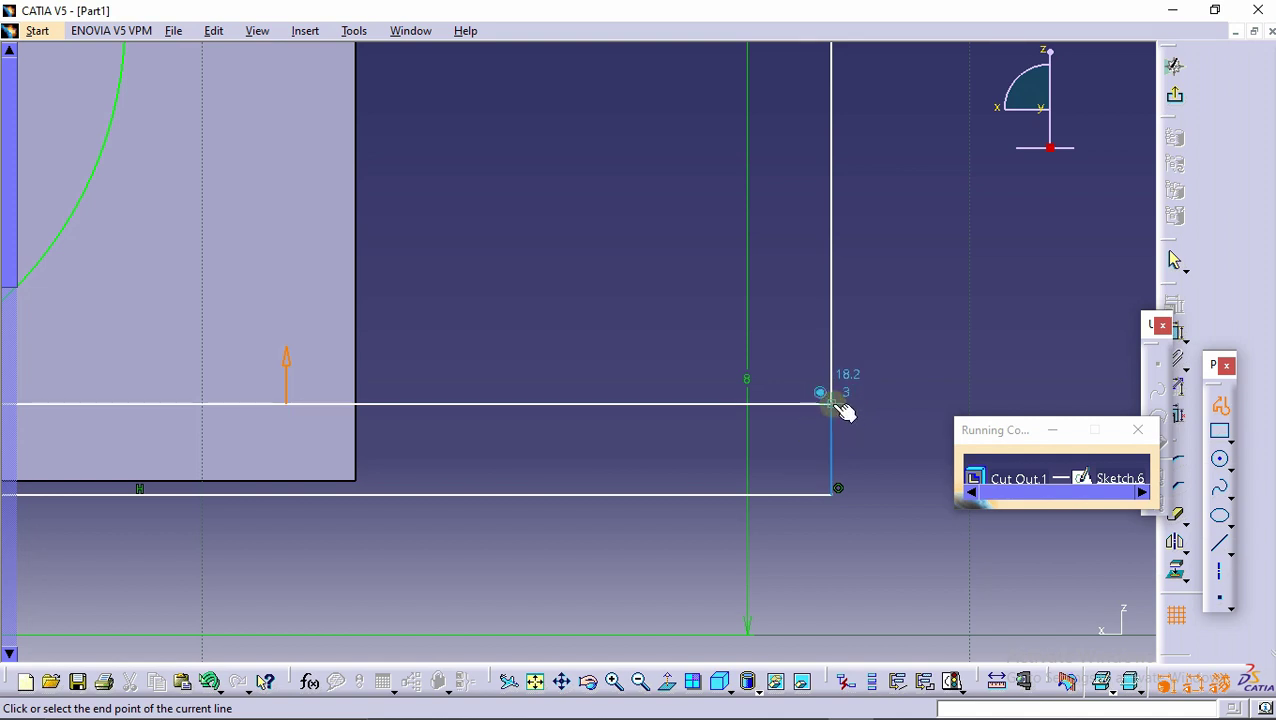
left_click(830, 404)
middle_click_drag(649, 450, 906, 461)
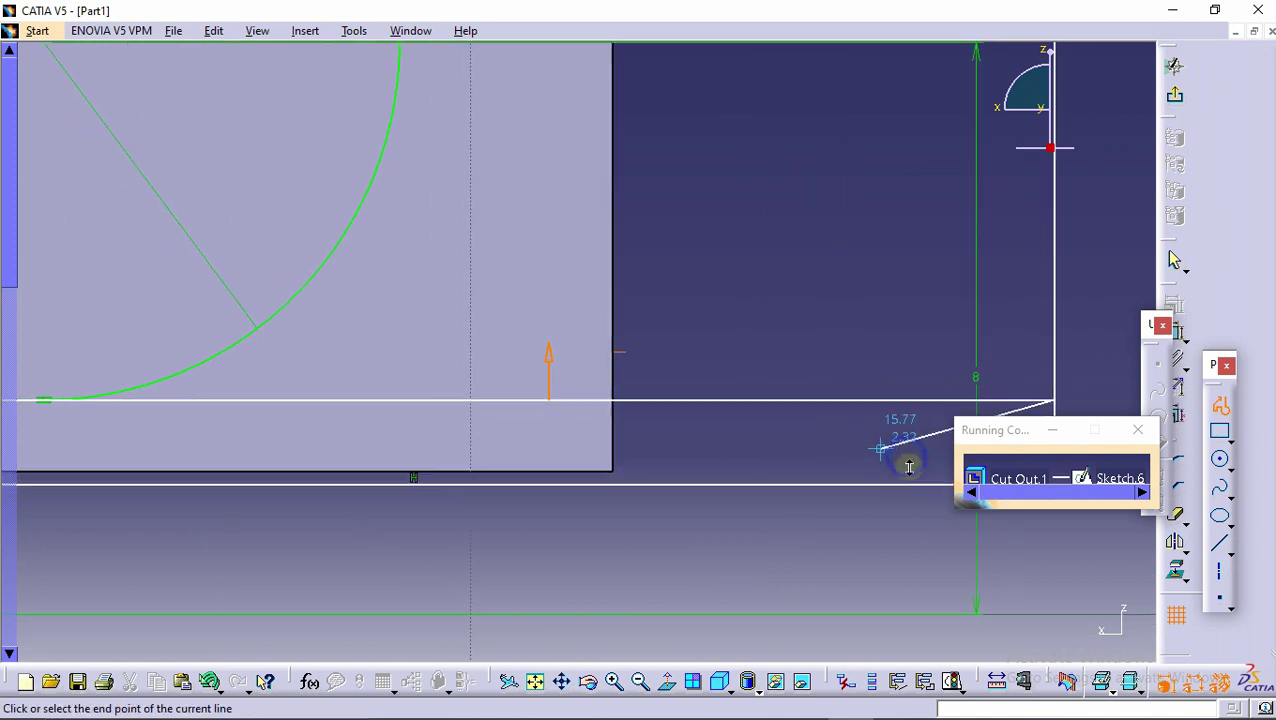
key("Escape")
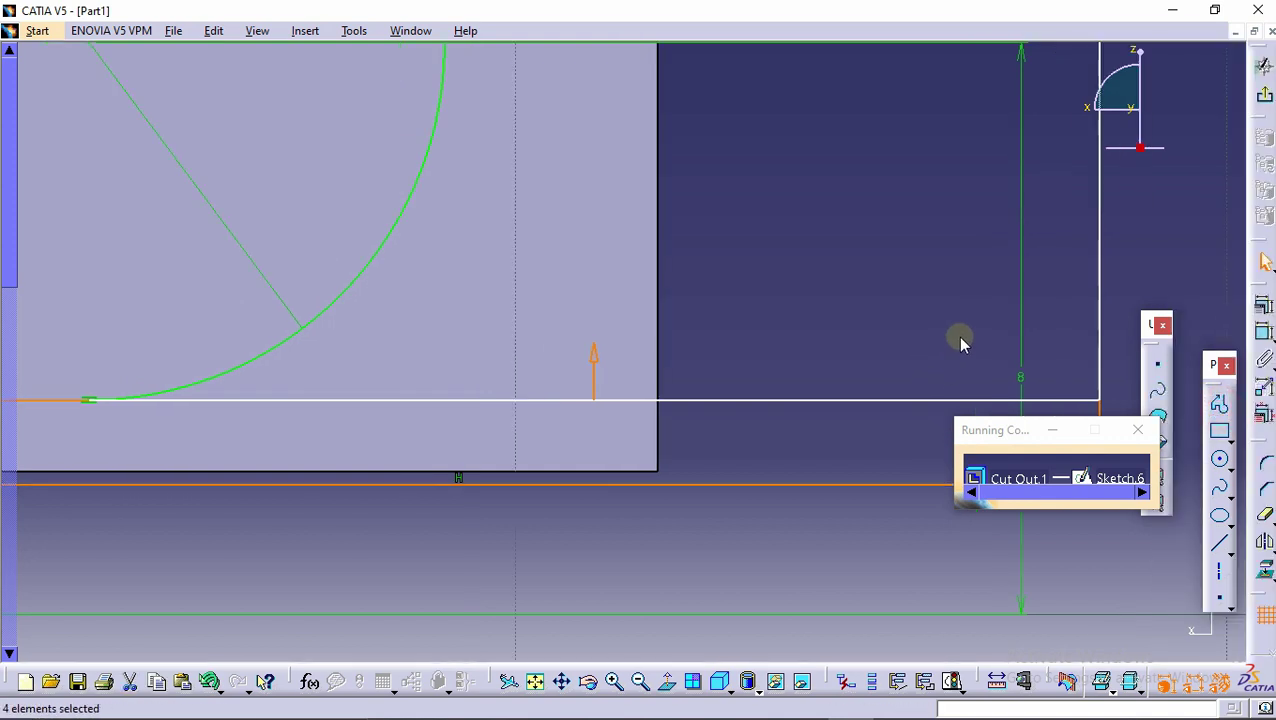
left_click(900, 263)
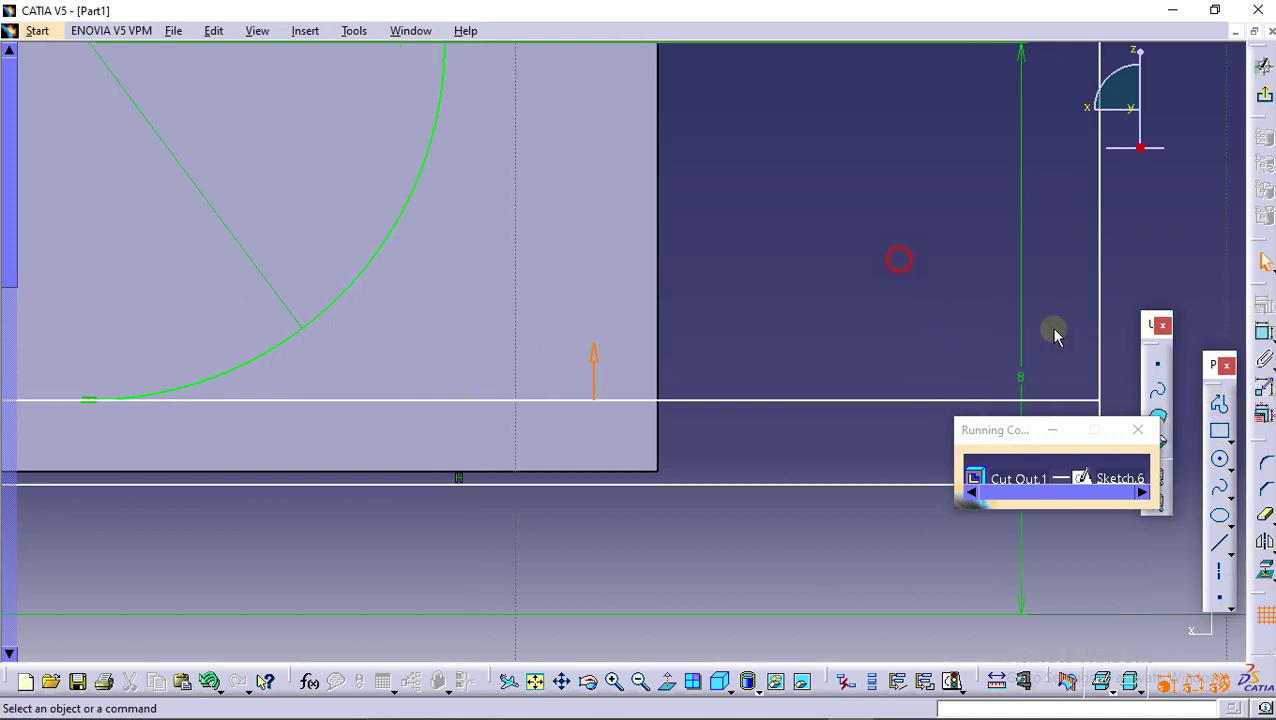
Trim away the horizontal line between the circle's lowest point and the outline's outer vertical side.
left_click(1268, 515)
mouse_move(265, 240)
middle_mouse_down()
mouse_move(299, 336)
mouse_move(416, 399)
middle_mouse_up()
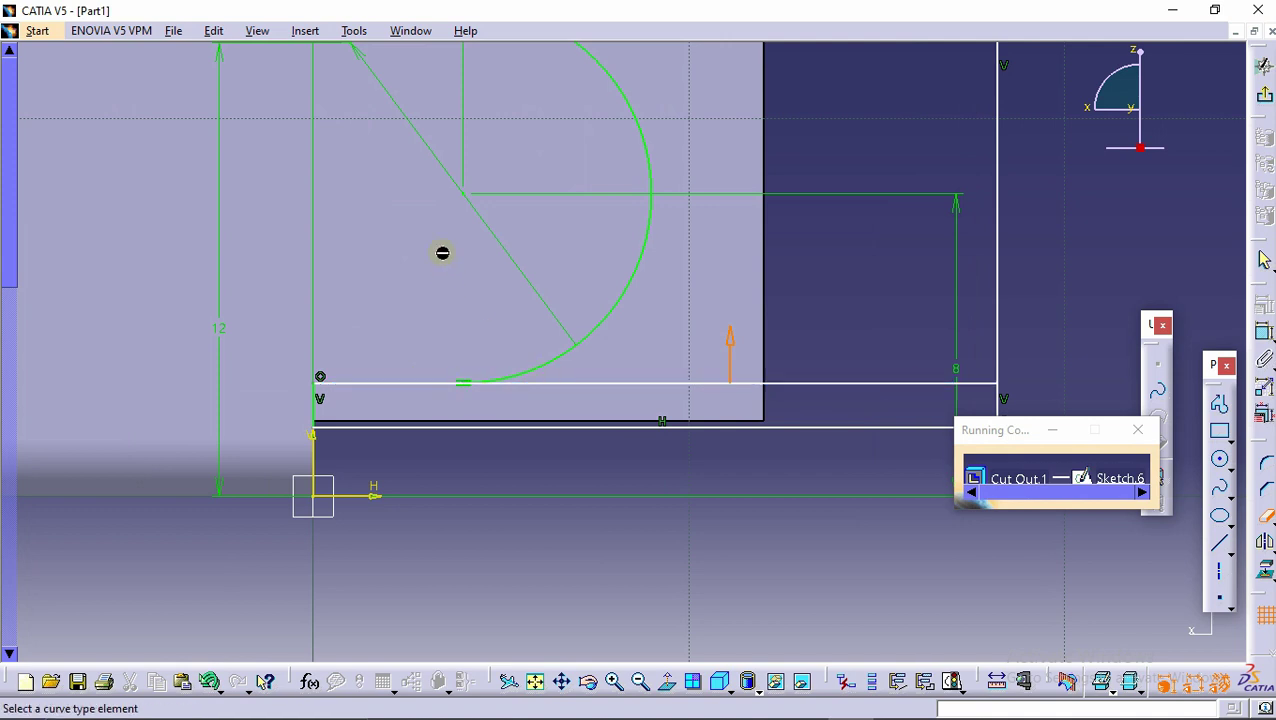
middle_click_drag(441, 251, 499, 292, "ctrl")
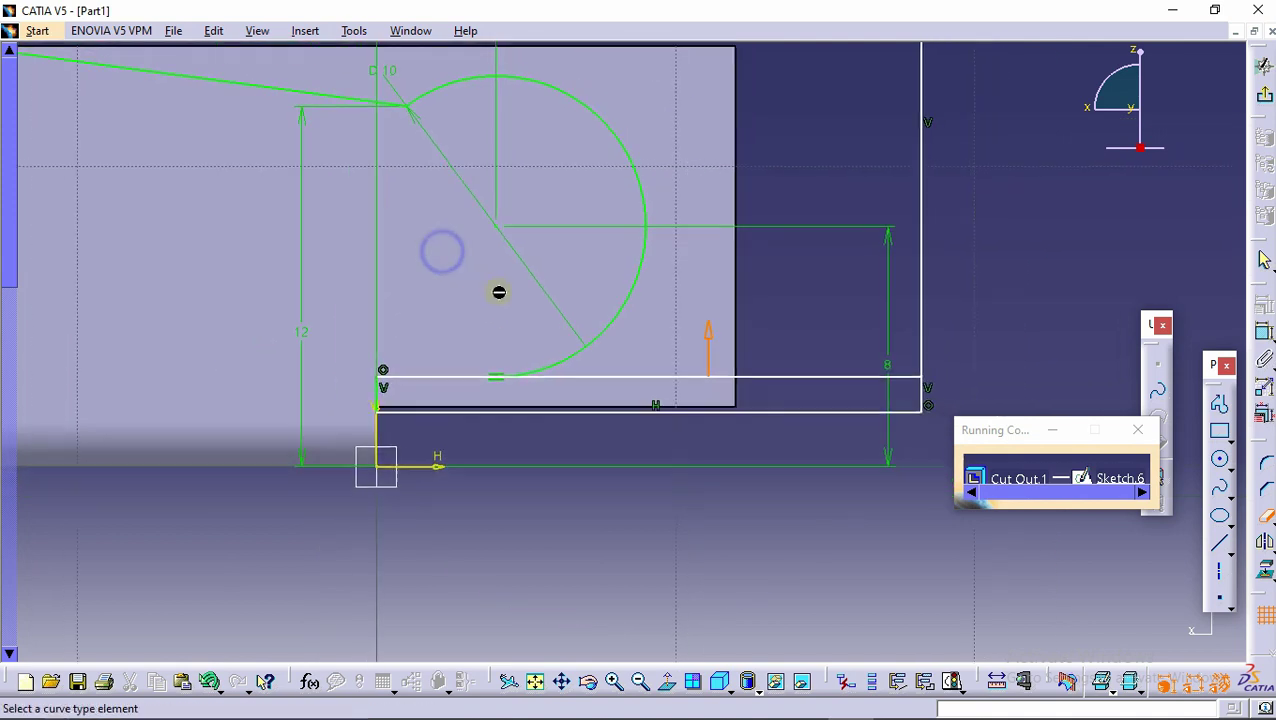
left_click(650, 385)
mouse_move(421, 191)
middle_mouse_down("ctrl")
mouse_move(484, 259)
mouse_move(418, 259)
mouse_move(441, 290)
mouse_move(441, 275)
middle_mouse_up("ctrl")
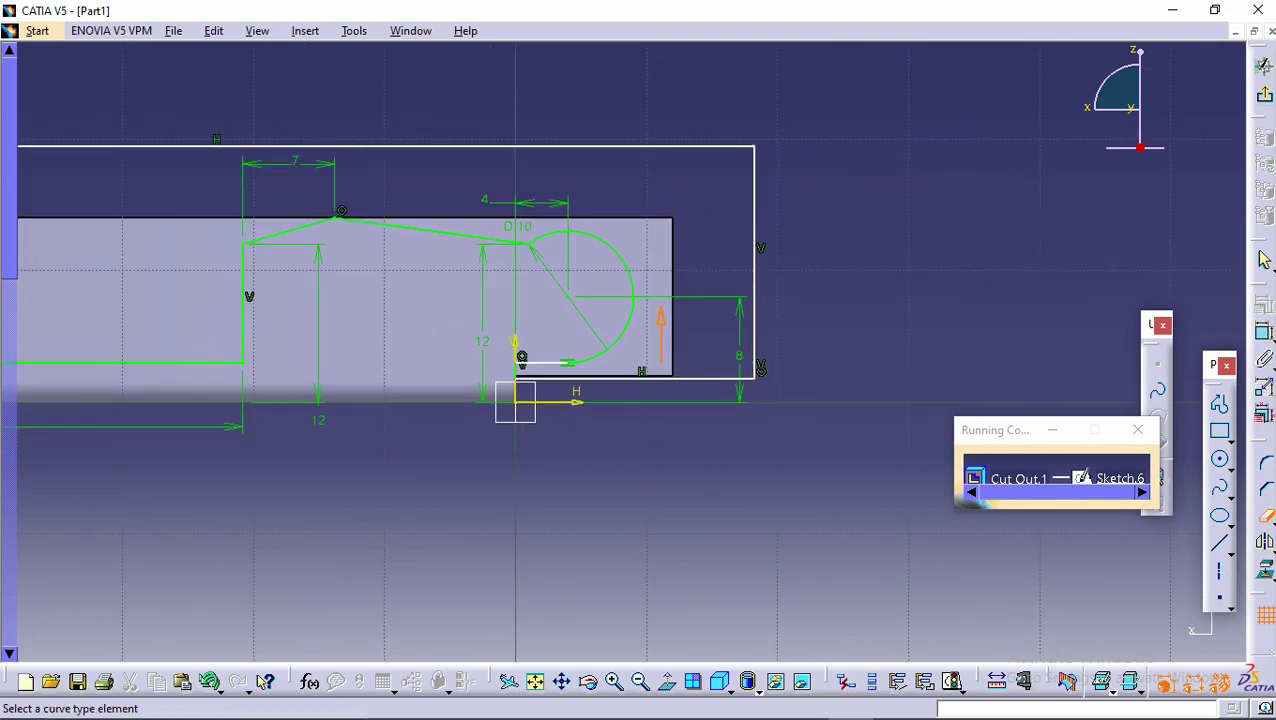
Exit the edited sketch, preview the Up to next cutout and create it.
left_click(1266, 98)
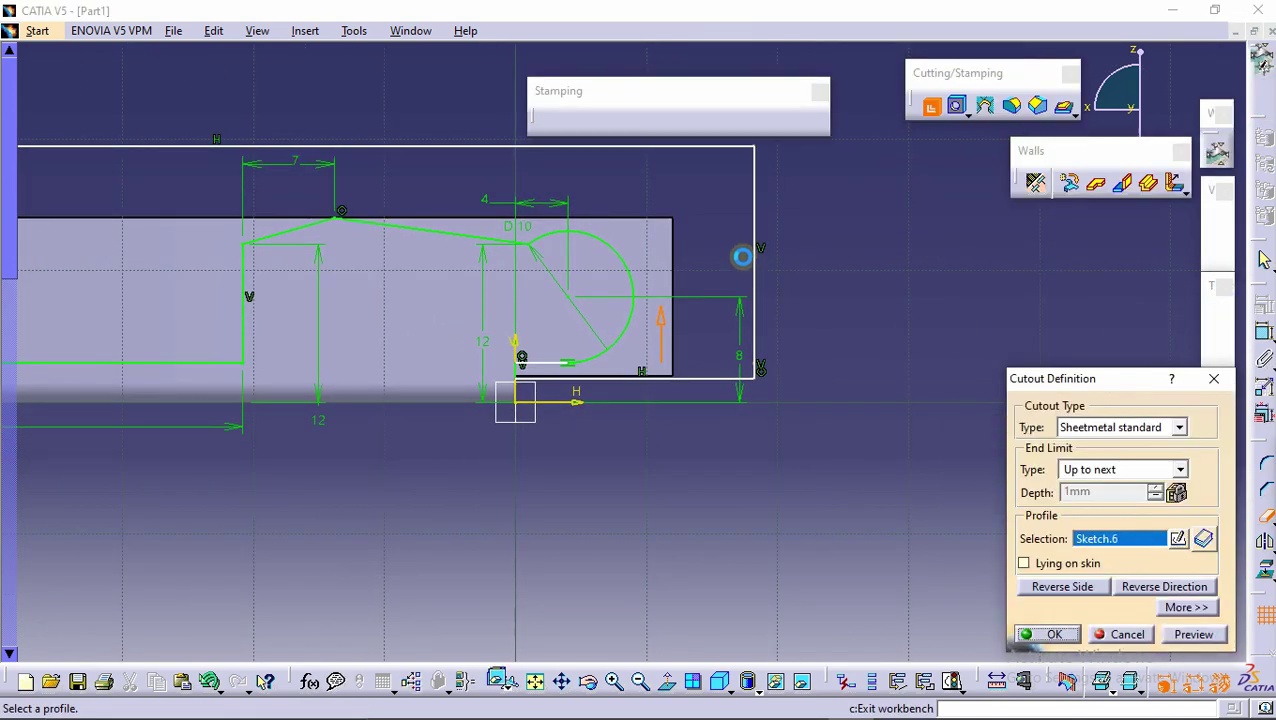
left_click(1185, 634)
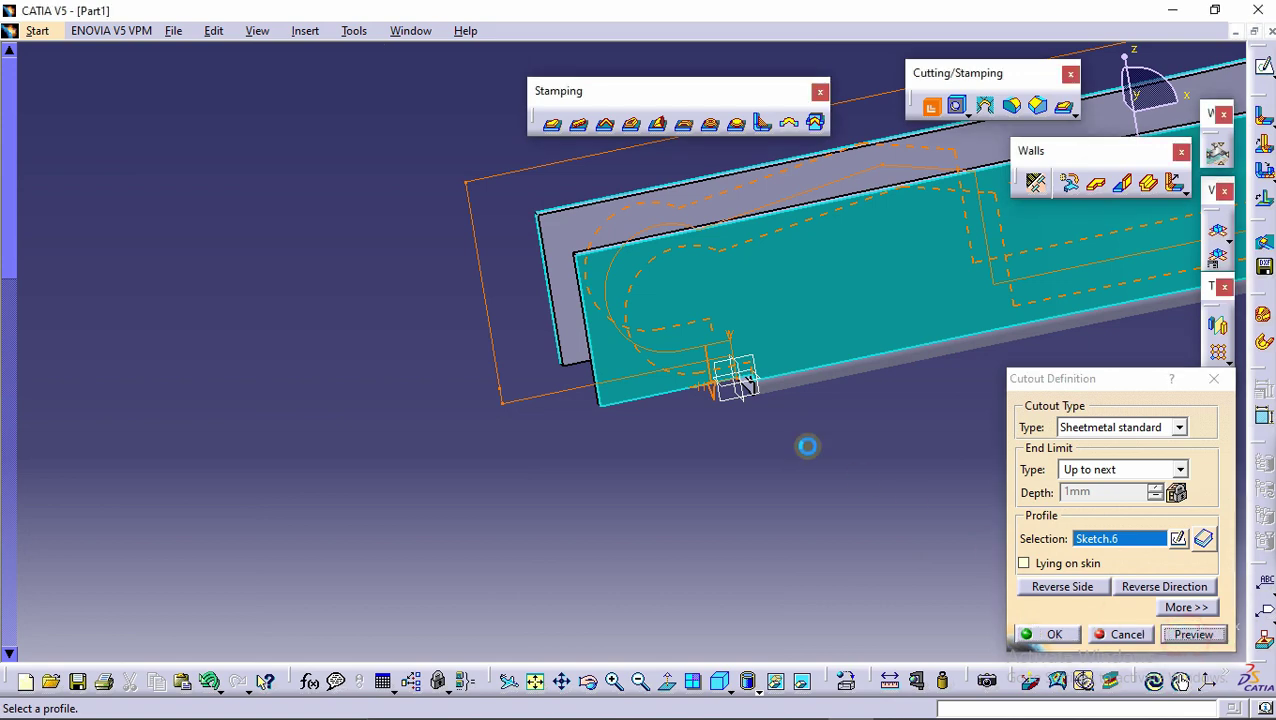
left_click(1056, 634)
Round the peak edges on top of both side flanges with a 10 mm corner.
middle_click_drag(441, 236, 328, 370)
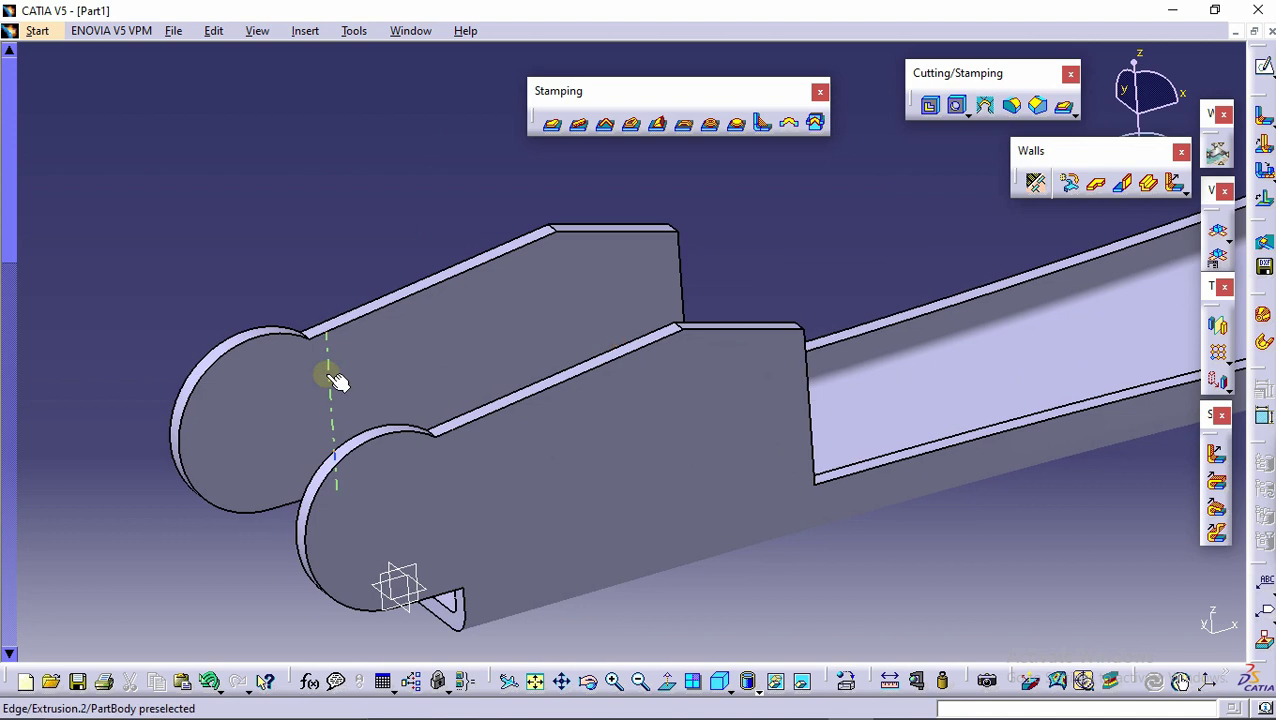
left_click(1014, 106)
middle_click_drag(694, 330, 623, 398)
left_click(750, 320)
left_click(550, 162)
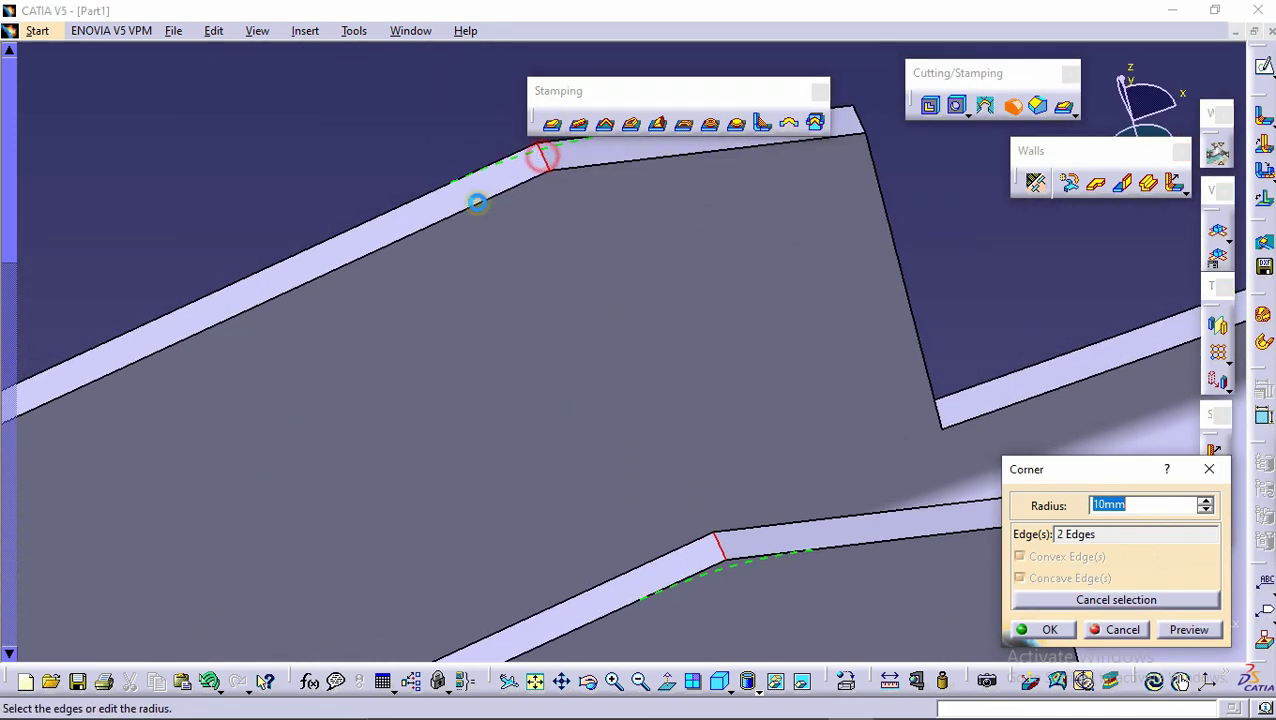
middle_click_drag(490, 199, 444, 202)
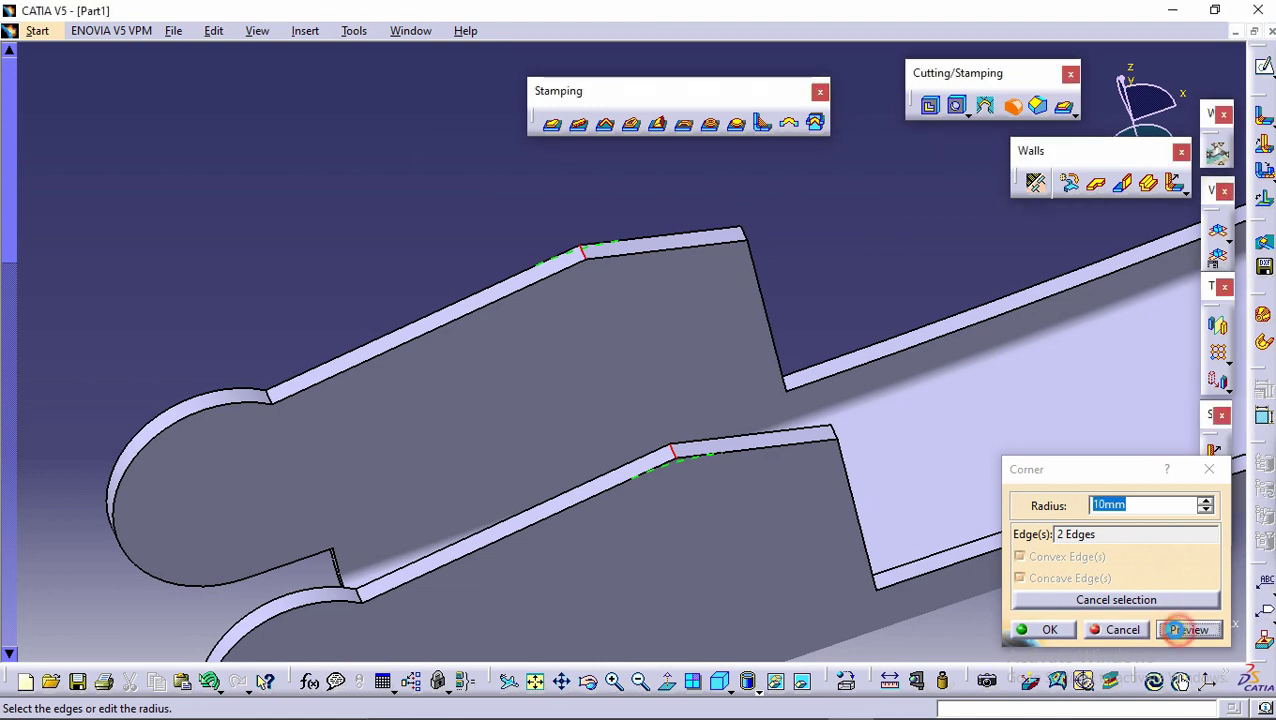
left_click(1178, 629)
left_click(1043, 629)
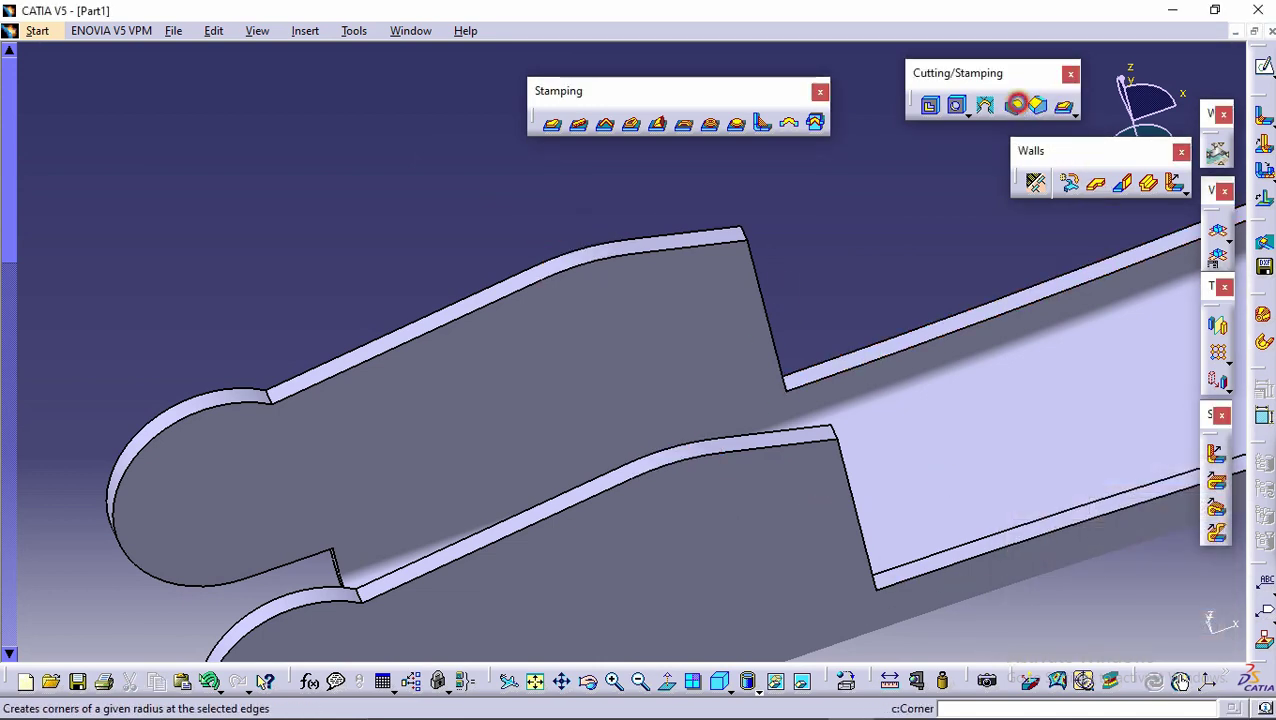
Start a Corner on both flanges, selecting the edge where the rounded end meets the sloping top and the edge at its lower inner corner.
left_click(1016, 104)
middle_click_drag(627, 285, 652, 236)
left_click(506, 340)
left_click(420, 107)
middle_click_drag(655, 538, 581, 427)
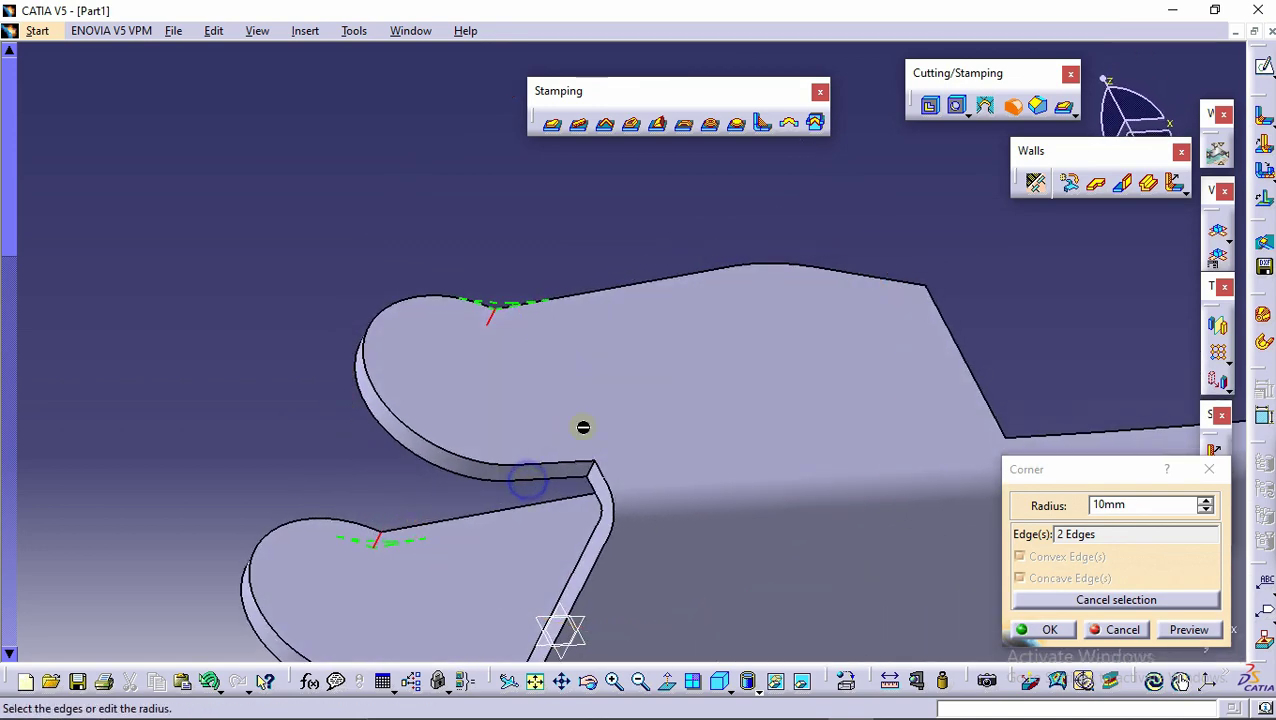
left_click(598, 480)
middle_click_drag(598, 478, 660, 358)
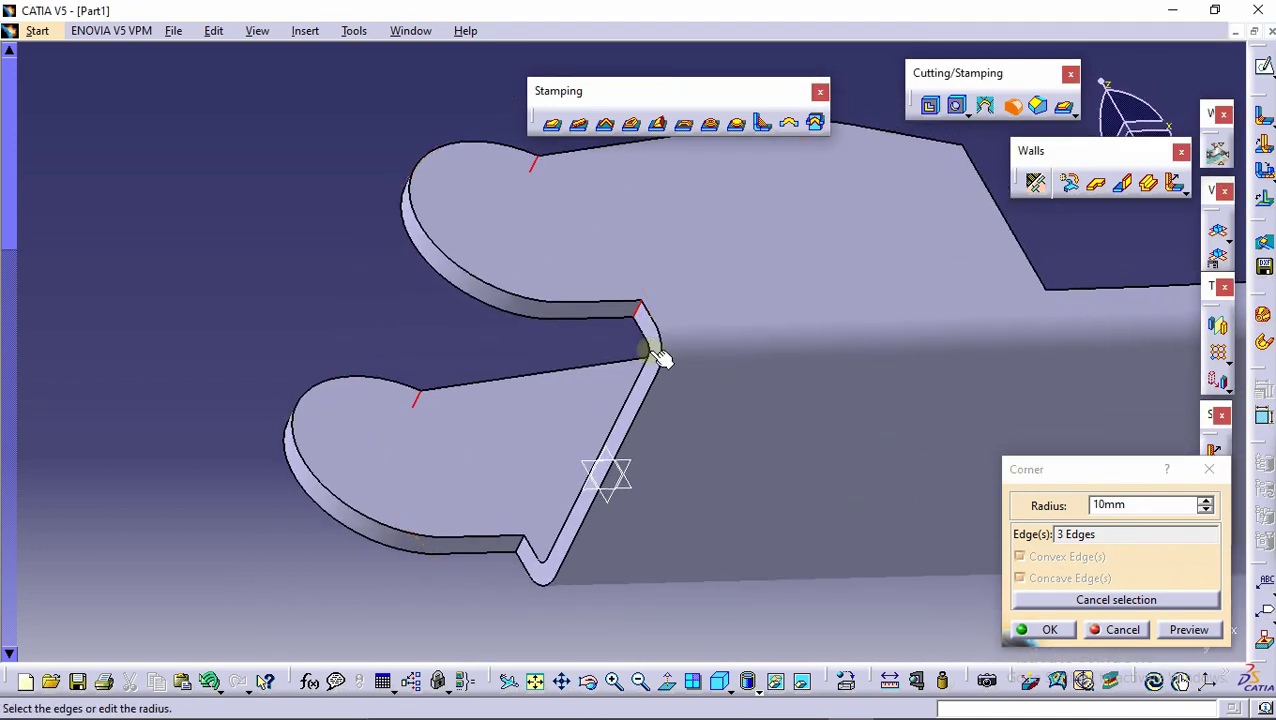
left_click(518, 546)
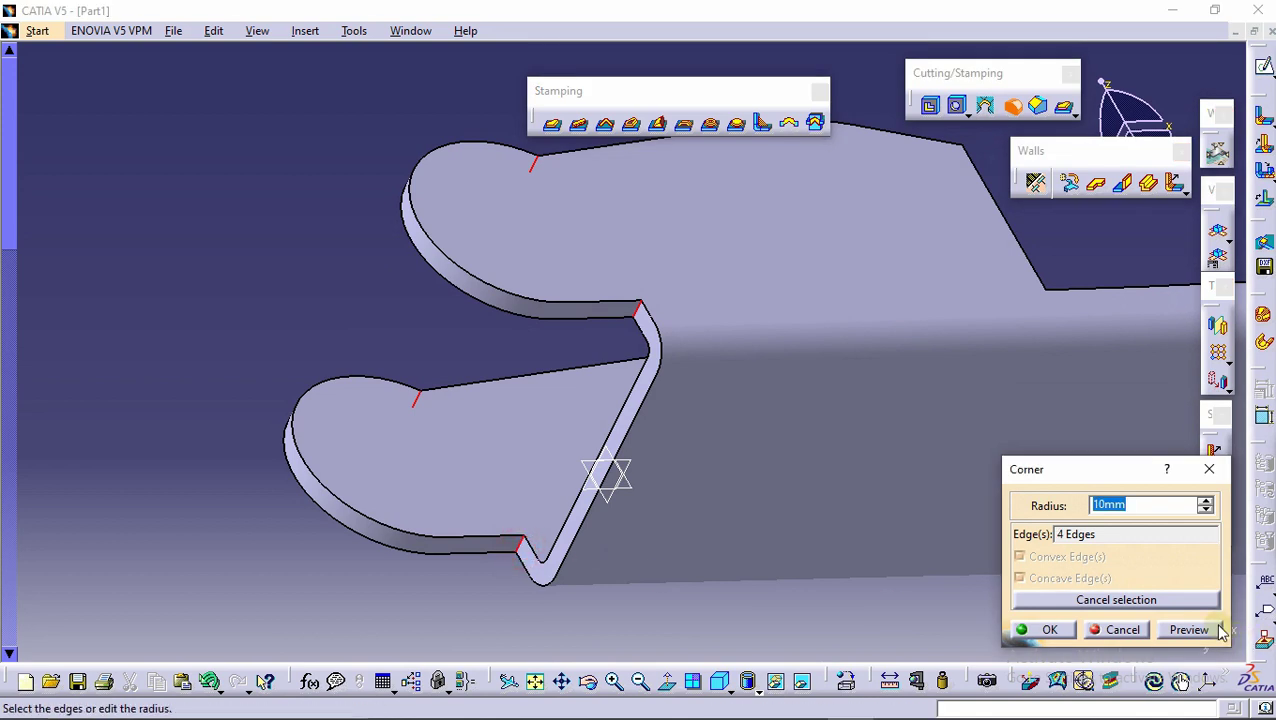
Try the four selected flange edges with a 9 mm corner radius, declining to create the feature without the faulty edges.
left_click(1206, 512)
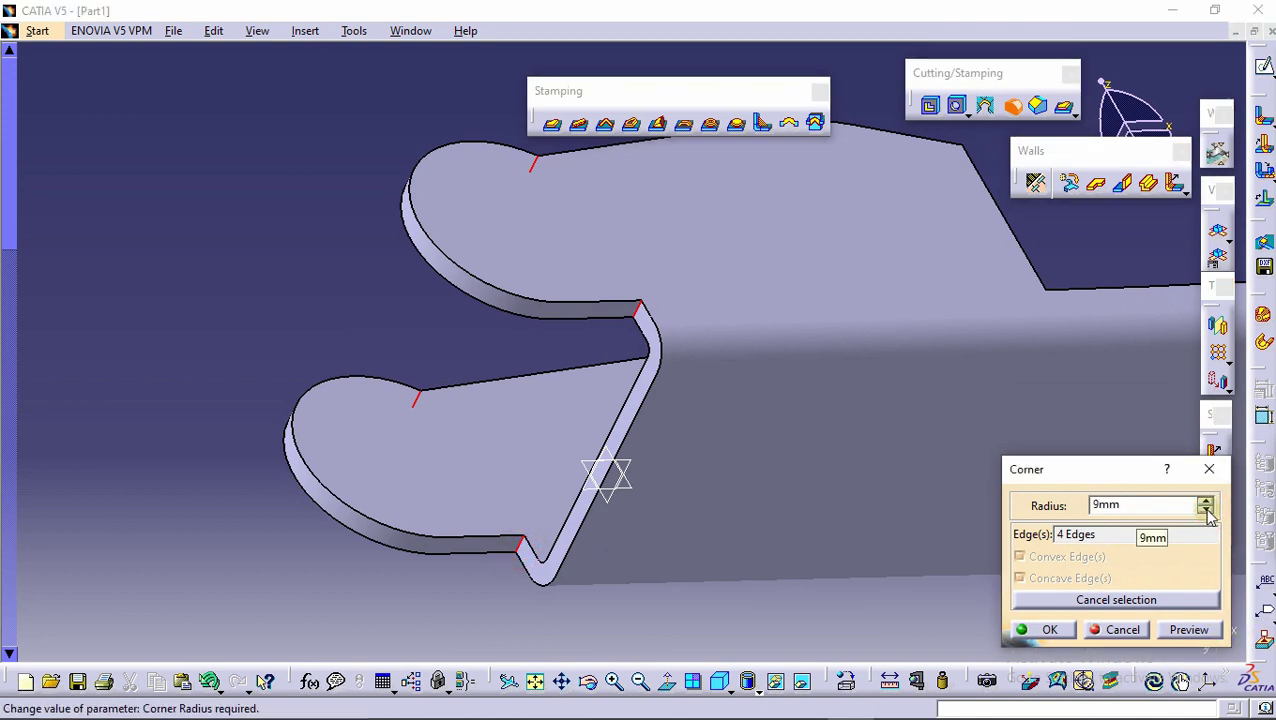
left_click(1189, 629)
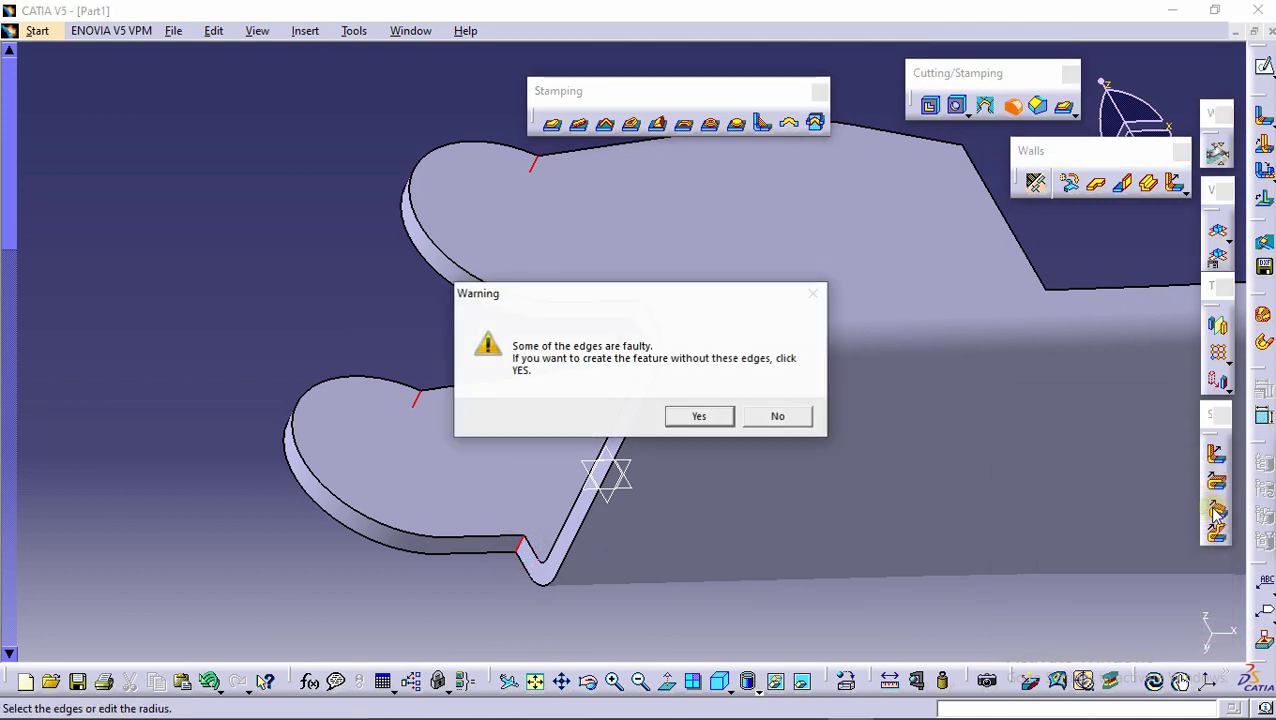
left_click(785, 420)
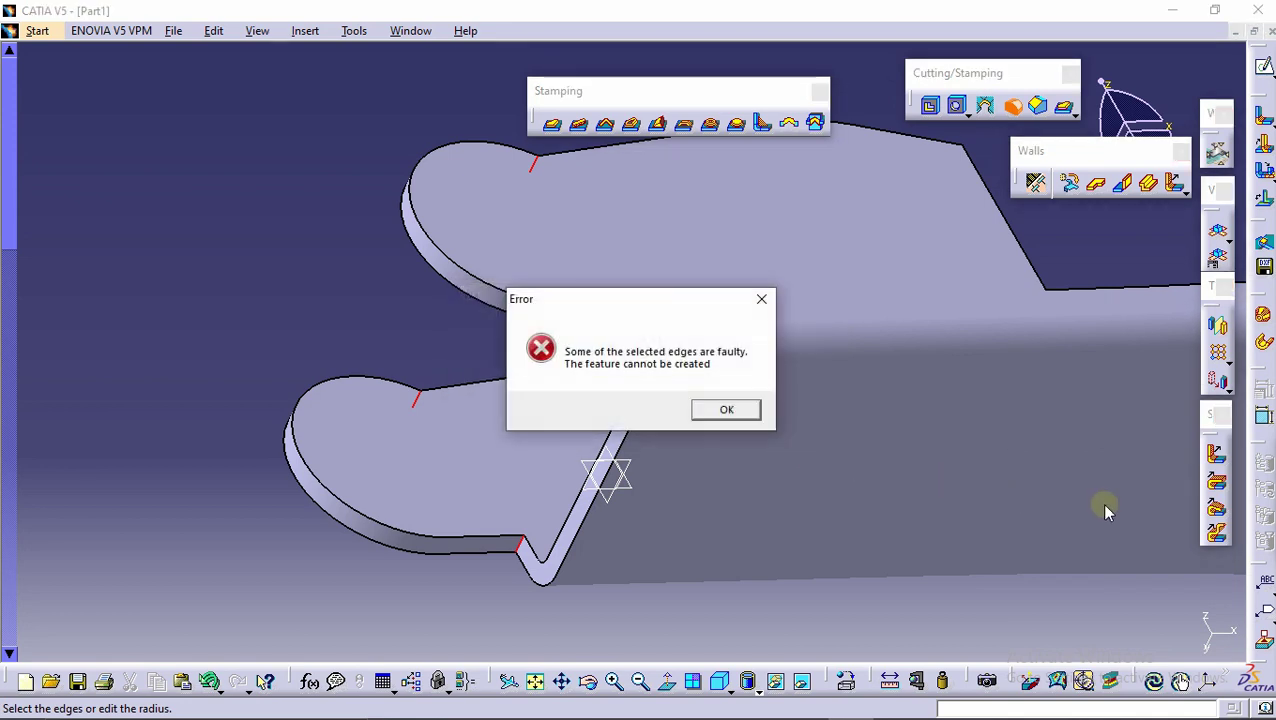
left_click(725, 410)
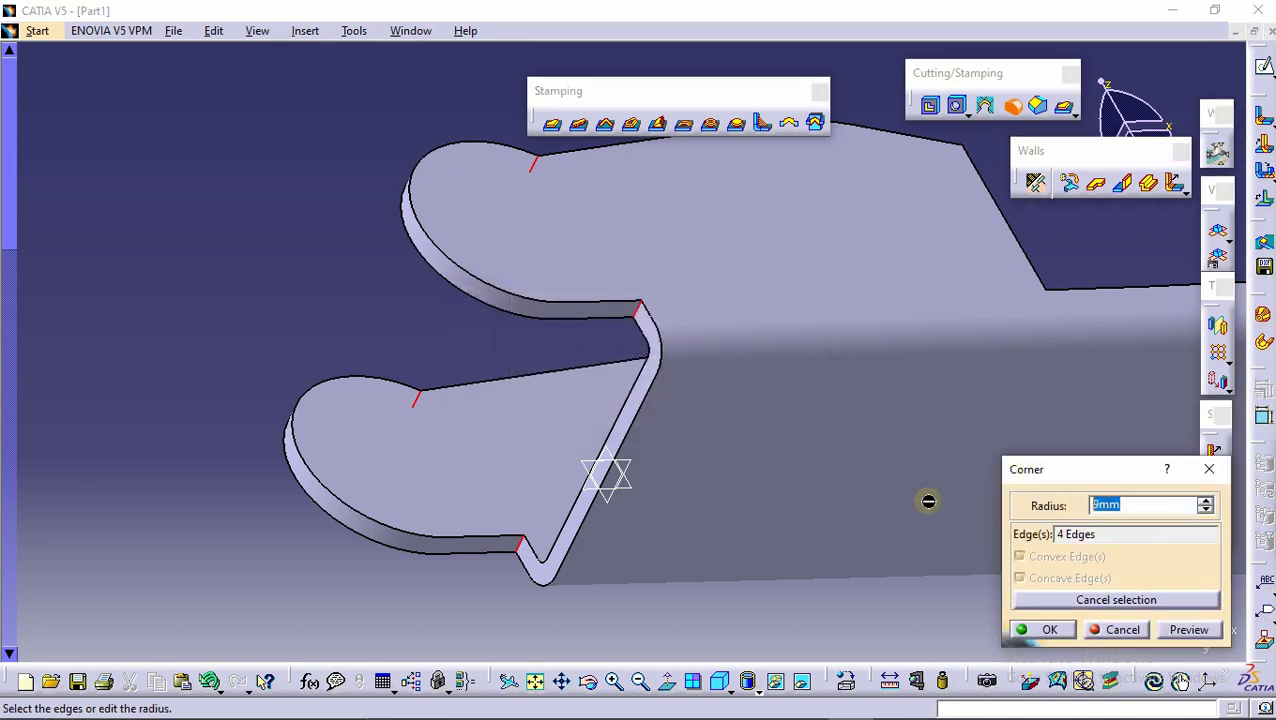
Set the corner radius to 1 mm, preview it and create the corners on the four selected edges.
key("Return")
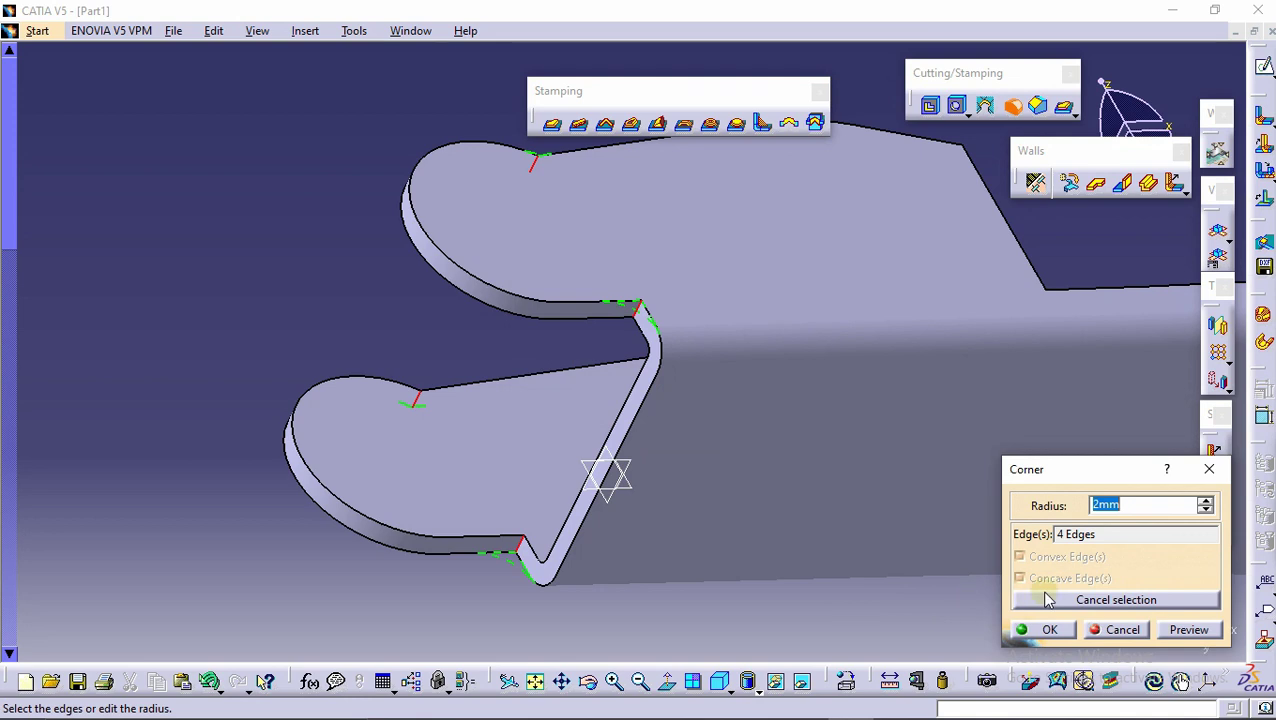
left_click(1205, 510)
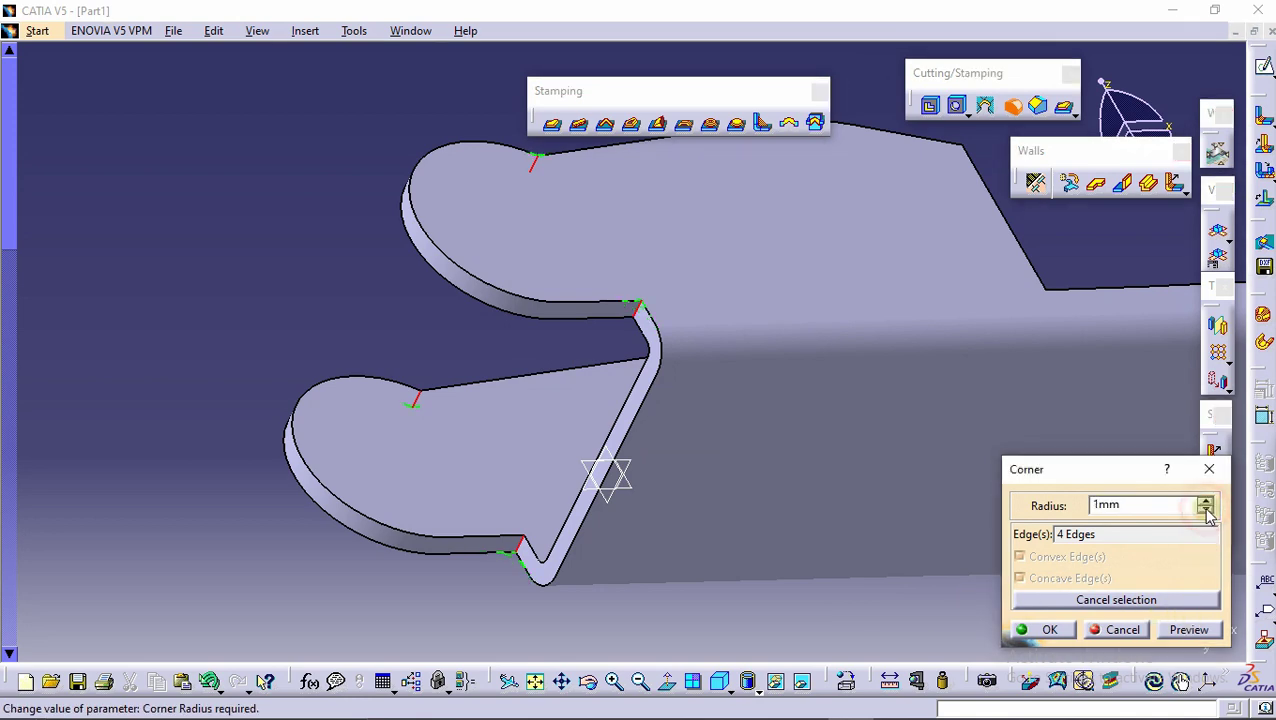
left_click(1192, 629)
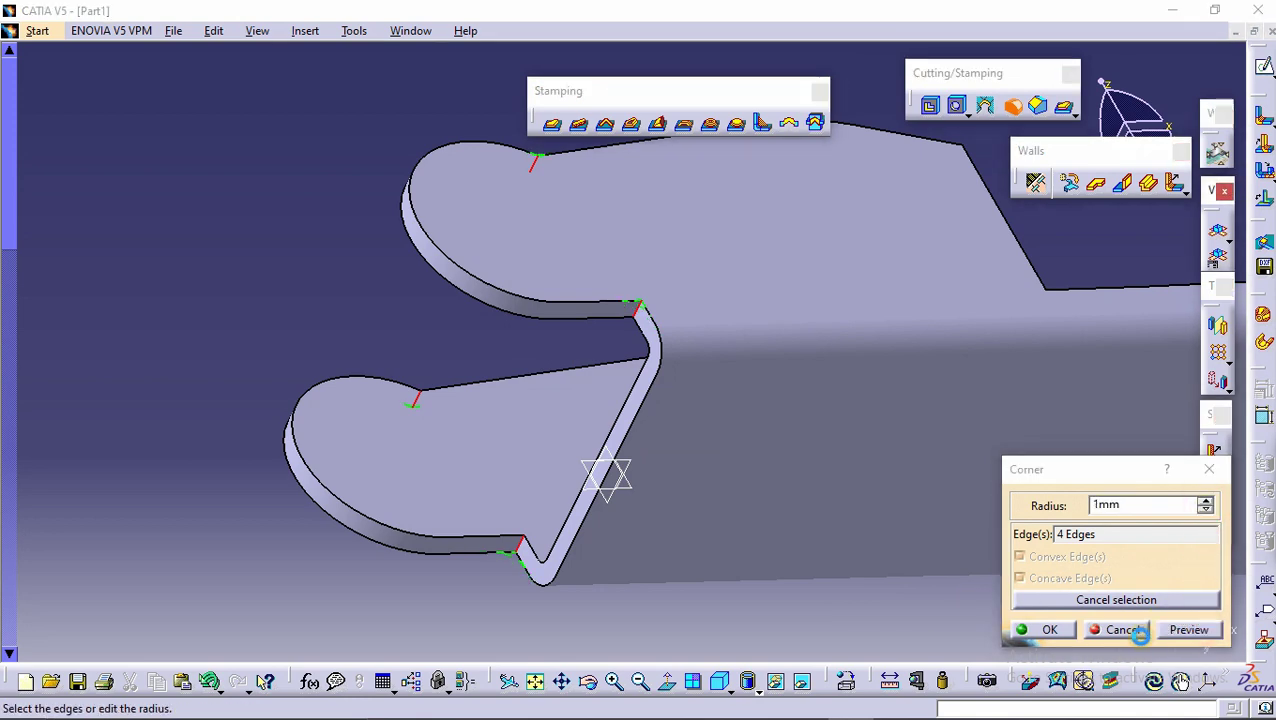
left_click(1043, 629)
Apply a 1 mm corner to the upper and lower edges of both flanges' vertical step, accepting creation without the faulty edges.
middle_click_drag(780, 400, 937, 250)
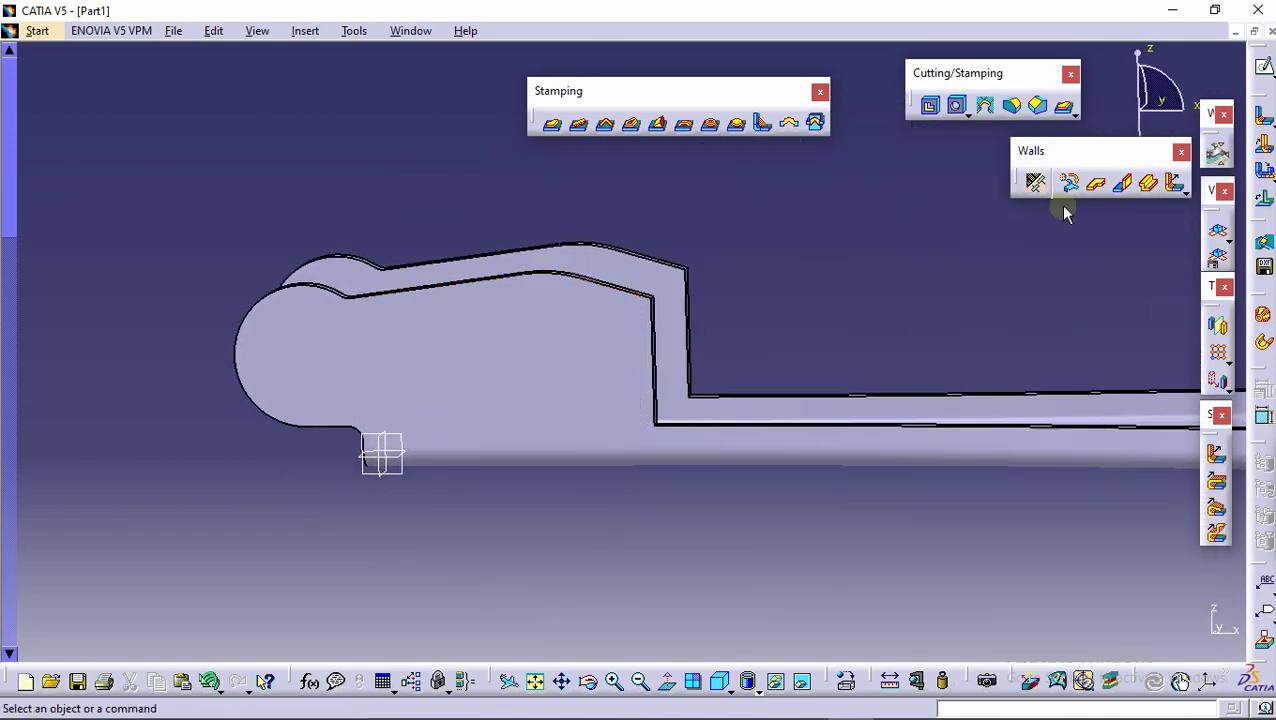
left_click(1011, 105)
middle_click_drag(565, 235, 595, 400)
left_click(571, 362)
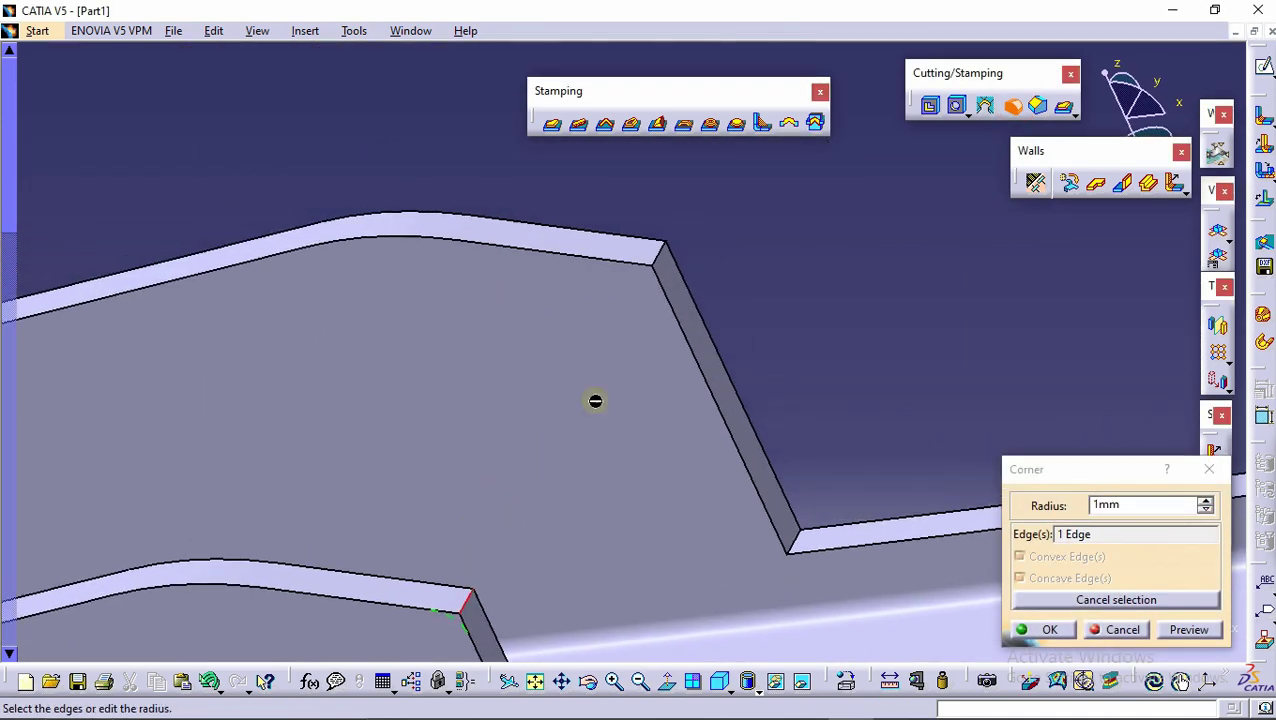
left_click(662, 252)
left_click(796, 543)
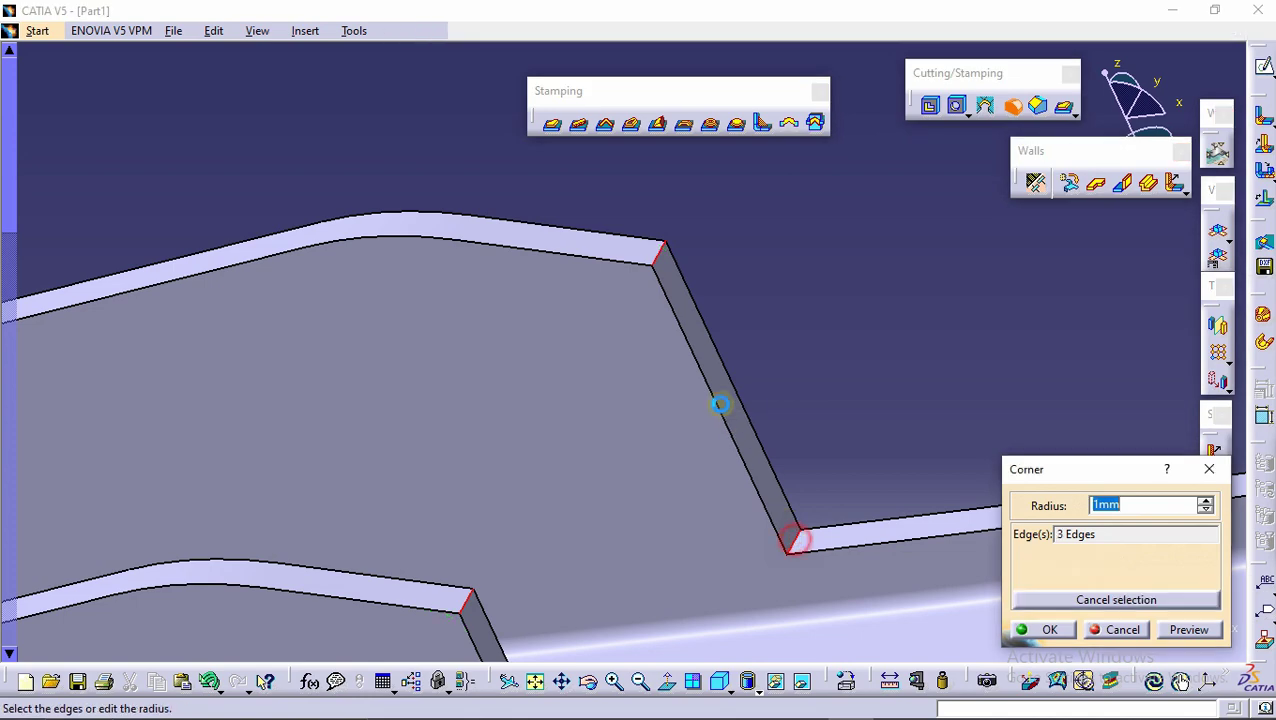
middle_click_drag(720, 401, 521, 626)
left_click(520, 590)
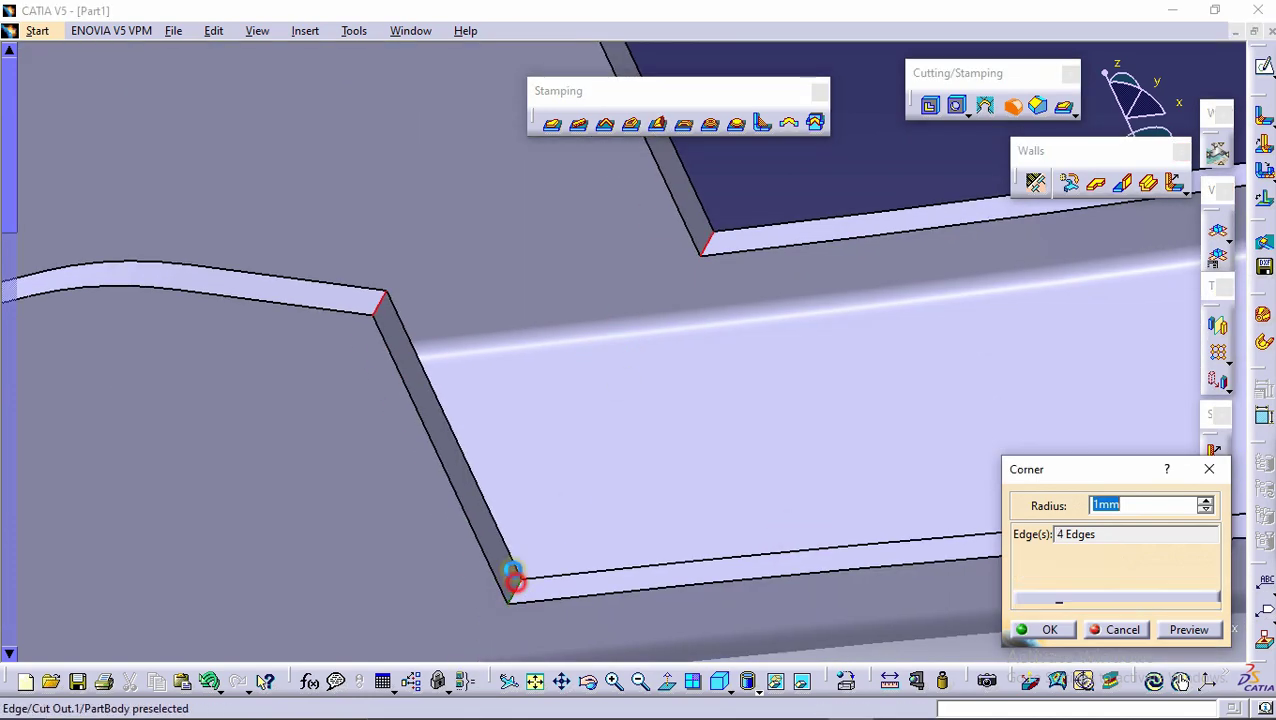
left_click(1185, 629)
left_click(1070, 628)
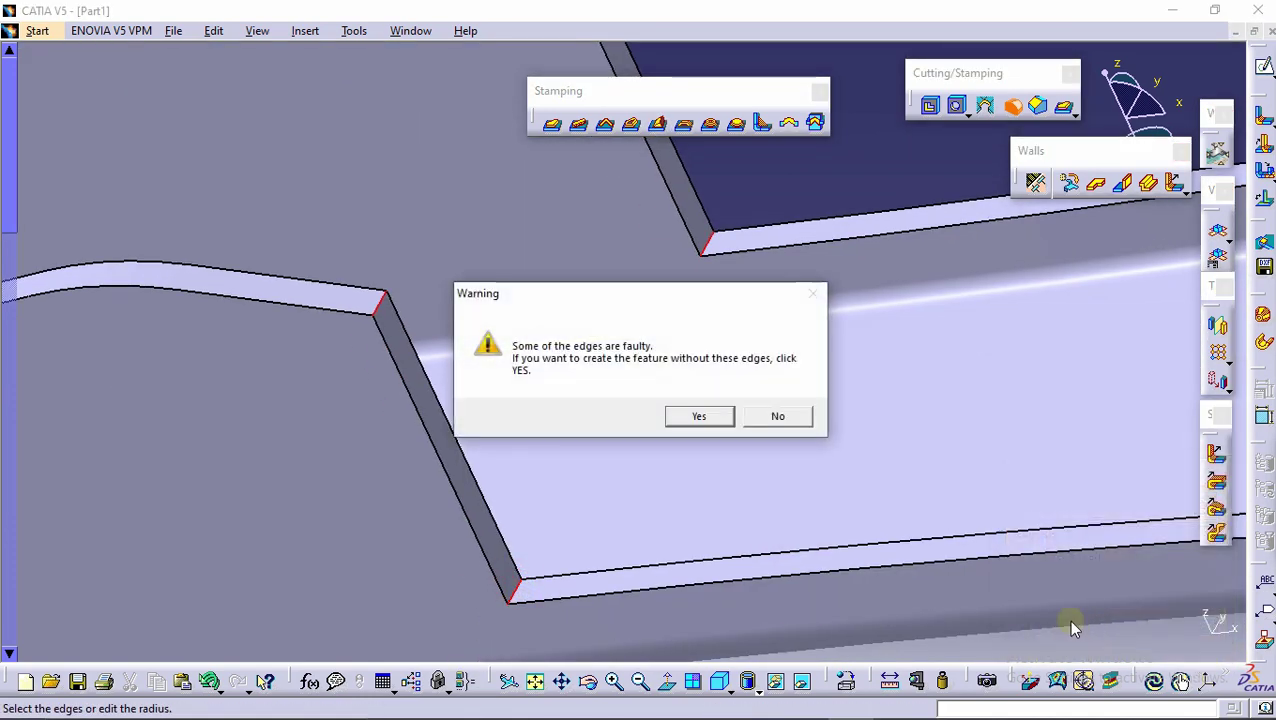
left_click(700, 414)
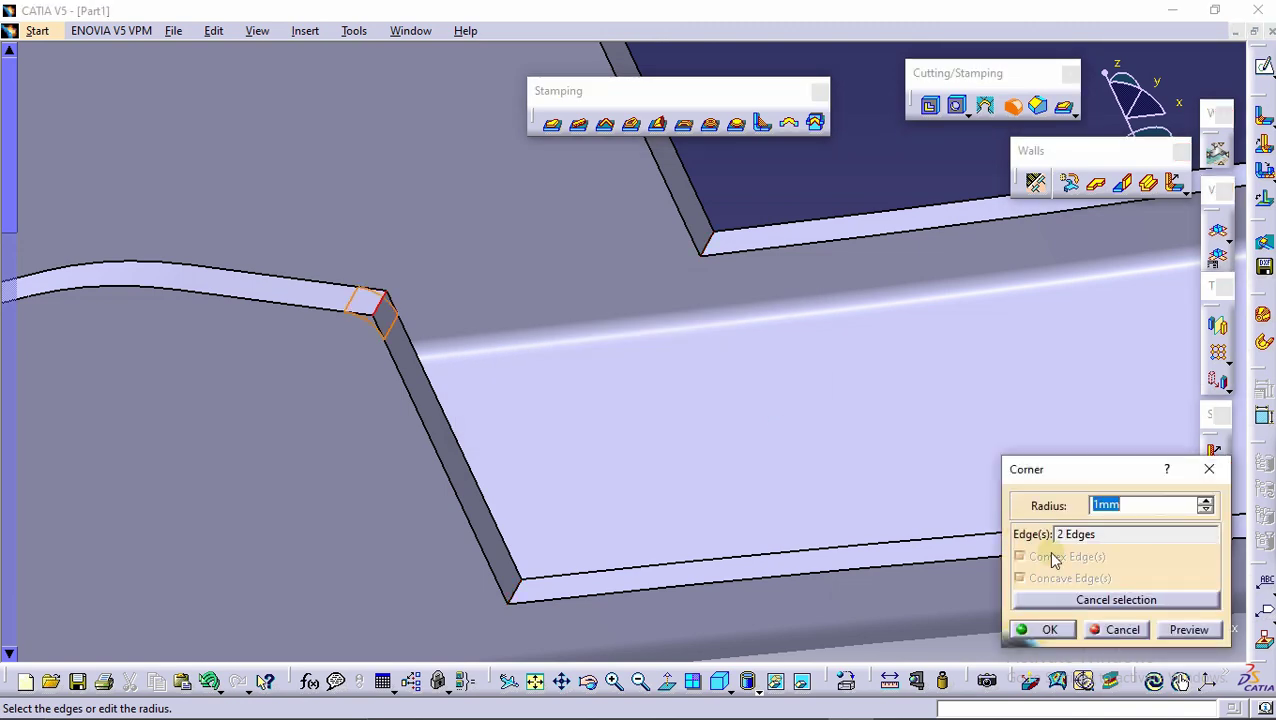
left_click(1050, 629)
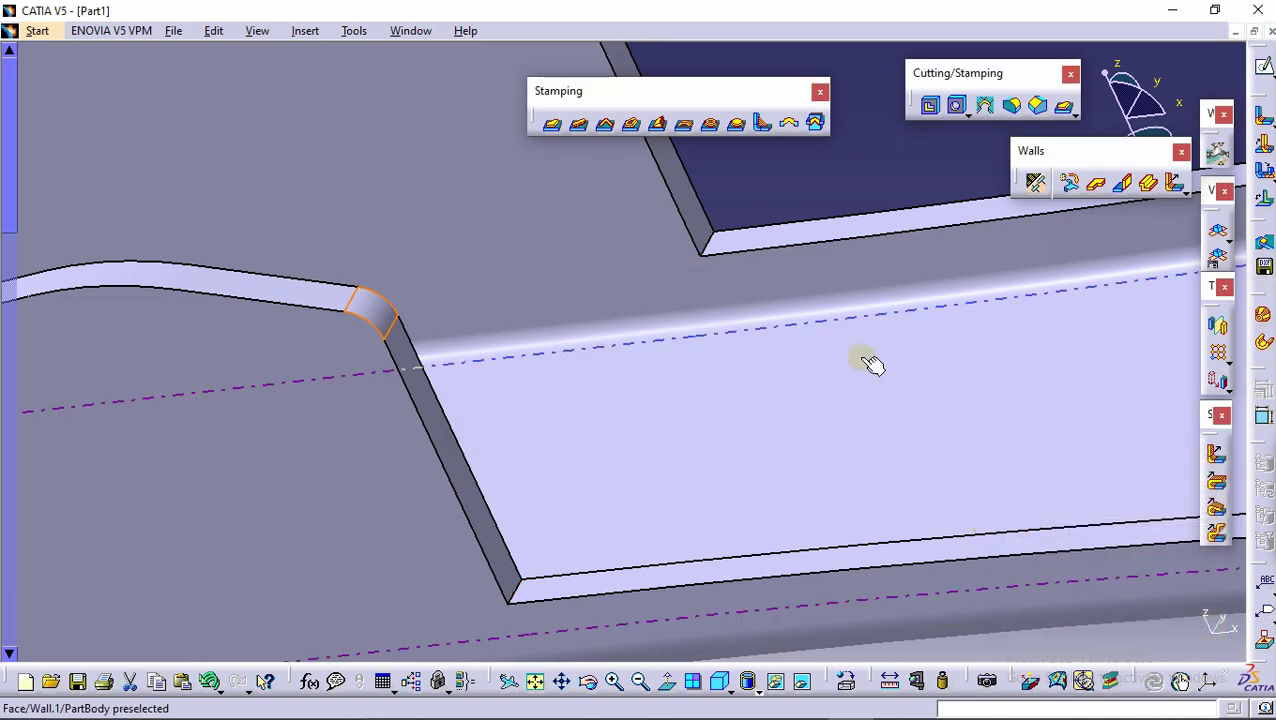
Unfold the part into its flat view, examine the blank's outline and fold it back to the 3D view.
middle_click_drag(874, 361, 860, 350)
left_click(1069, 182)
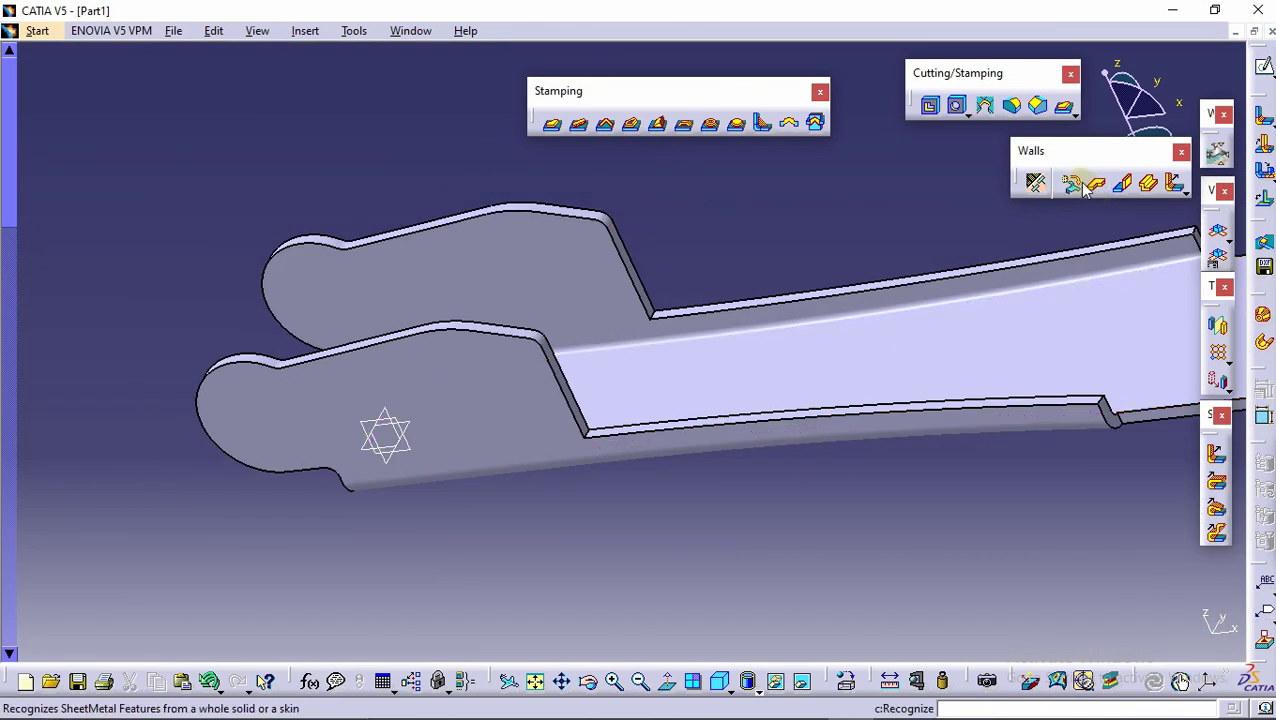
middle_click_drag(1034, 242, 692, 407)
middle_click_drag(570, 285, 703, 245)
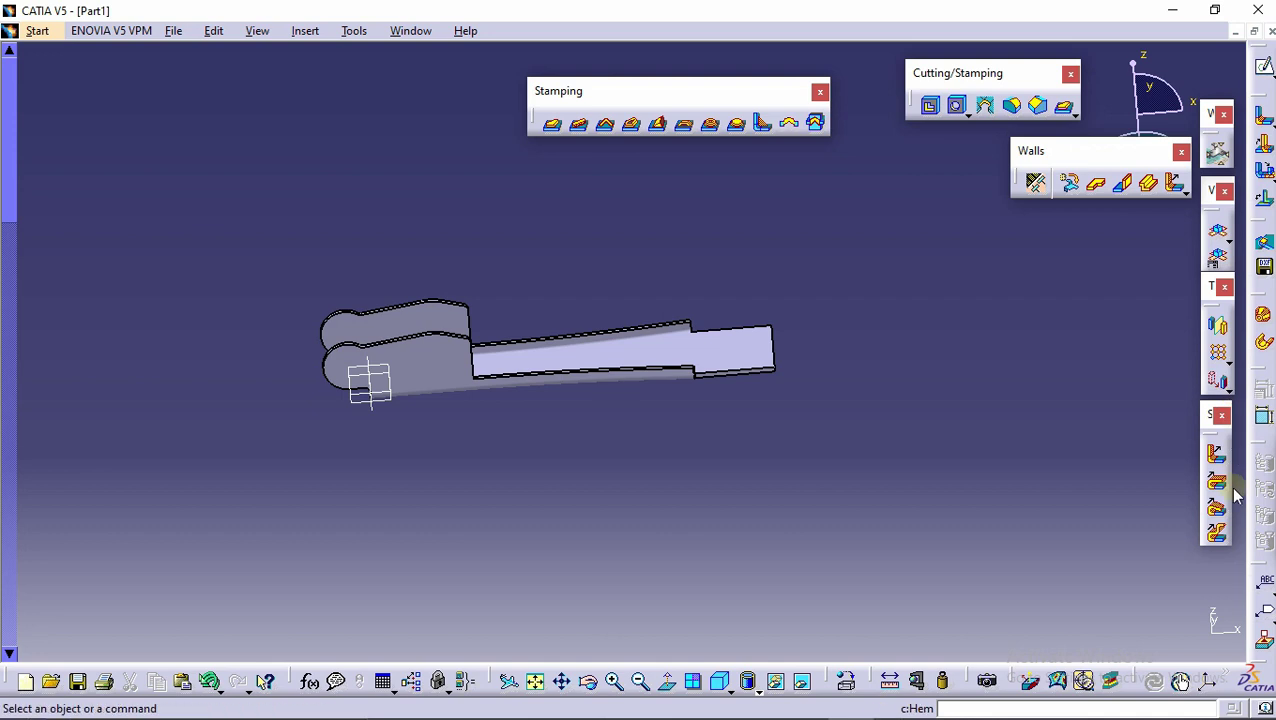
left_click(1264, 170)
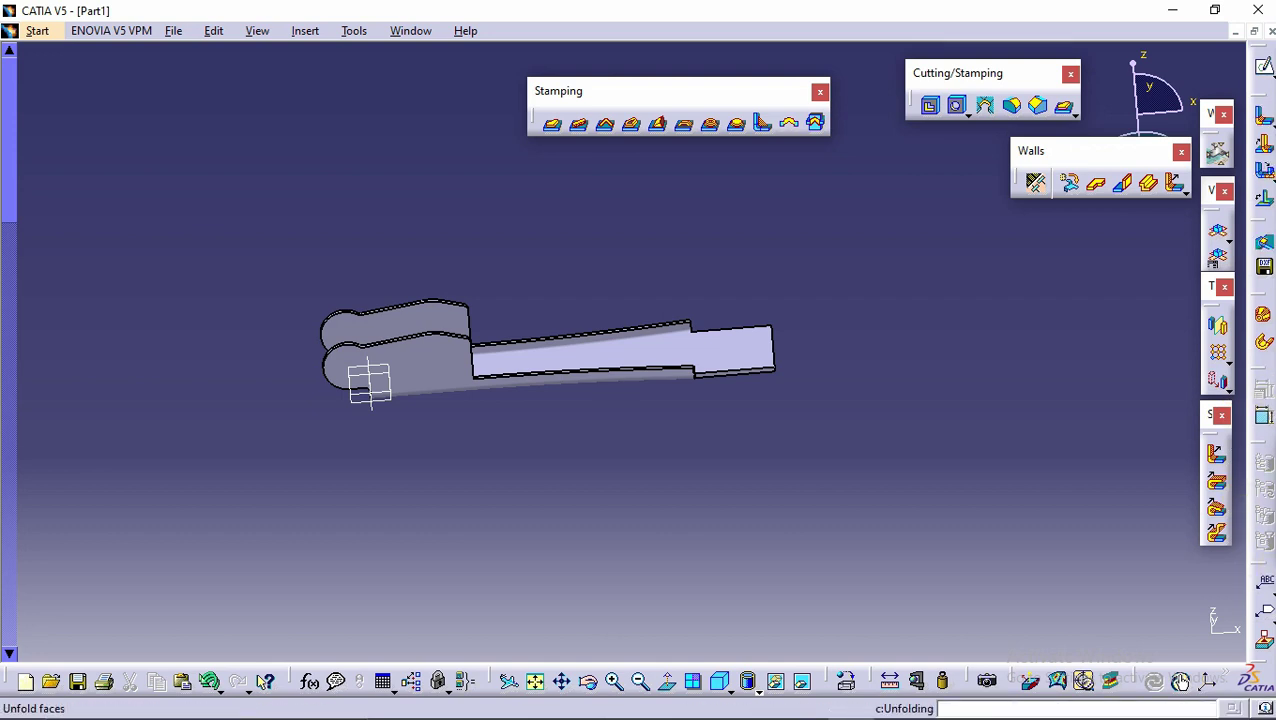
left_click(1216, 228)
middle_click_drag(805, 295, 397, 278)
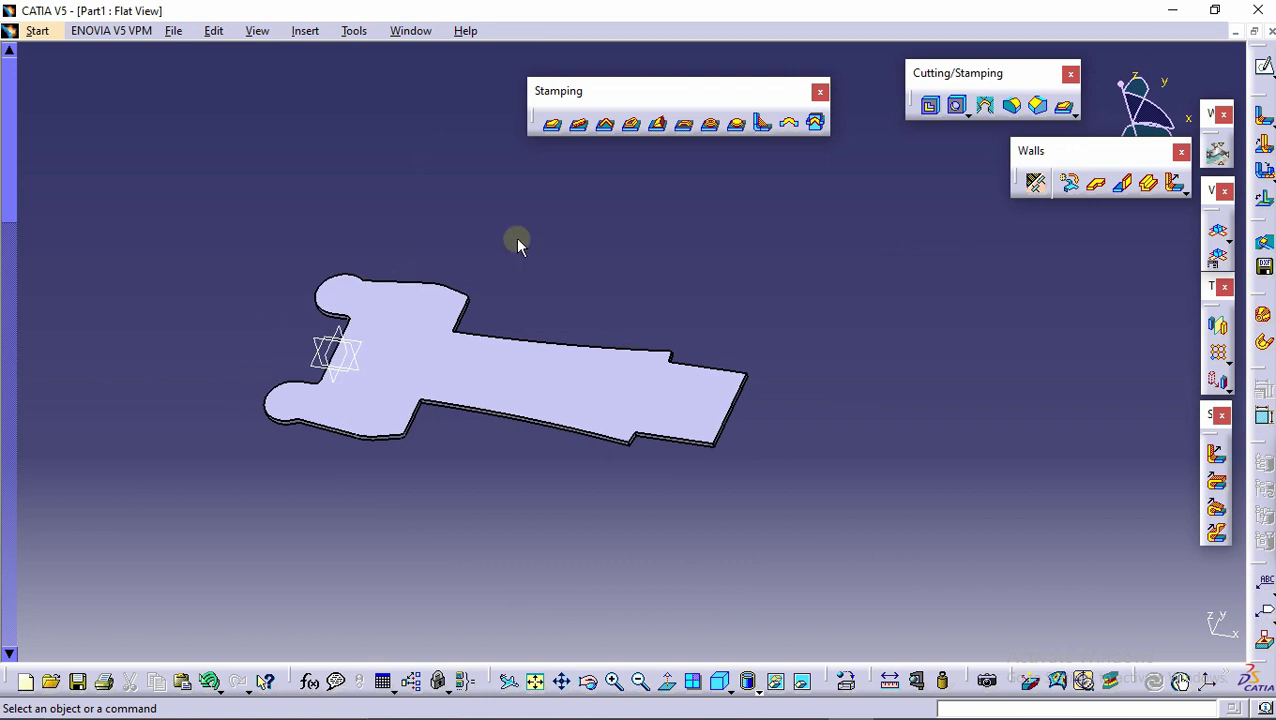
middle_click_drag(518, 245, 522, 340)
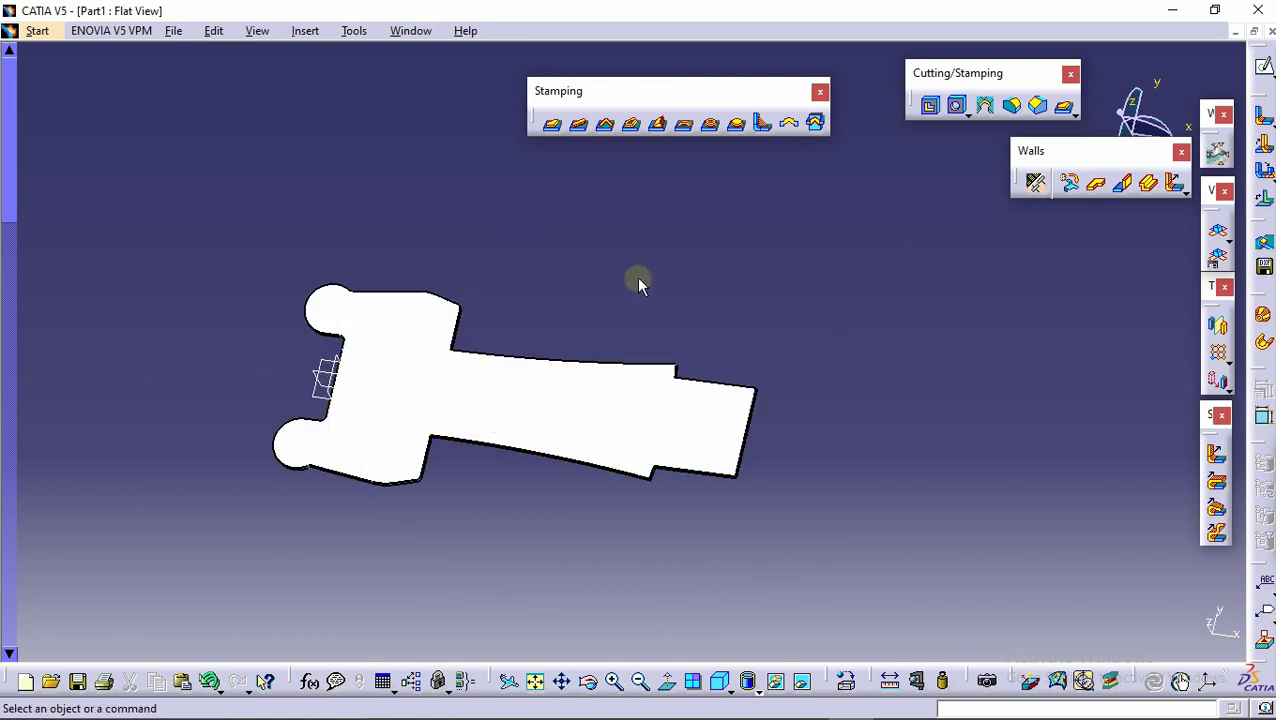
left_click(1218, 231)
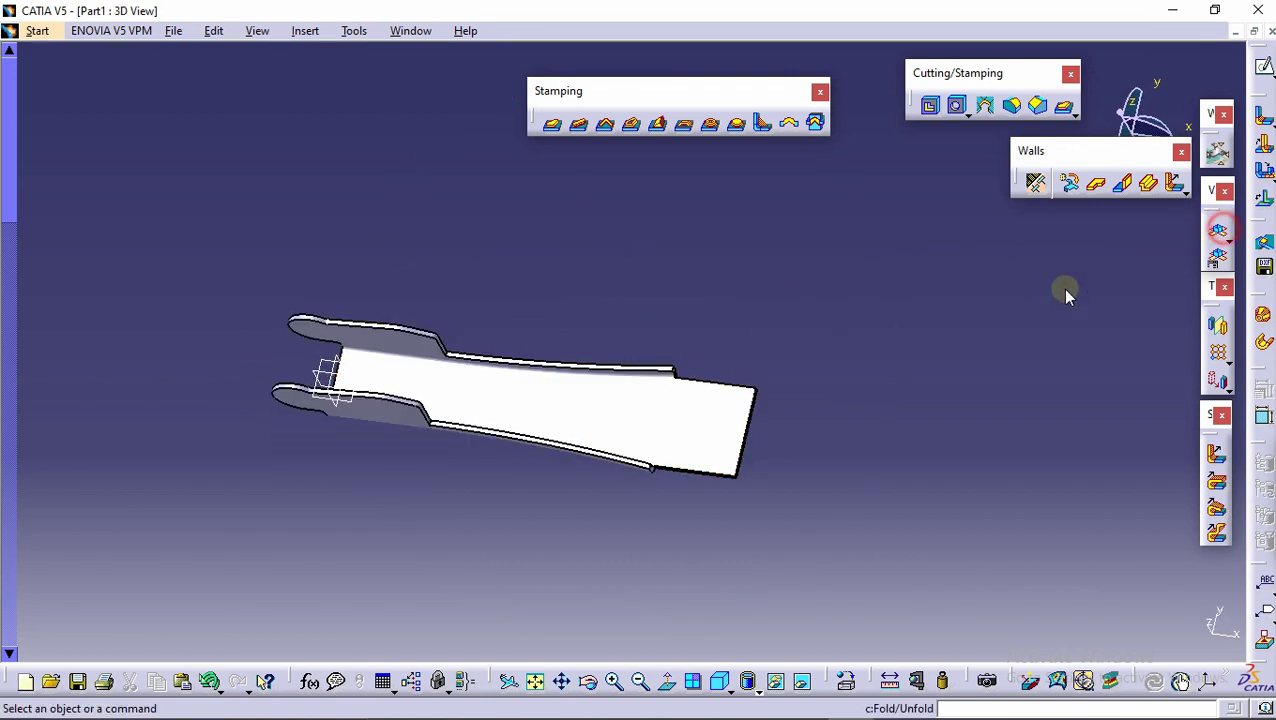
middle_click_drag(584, 347, 568, 317)
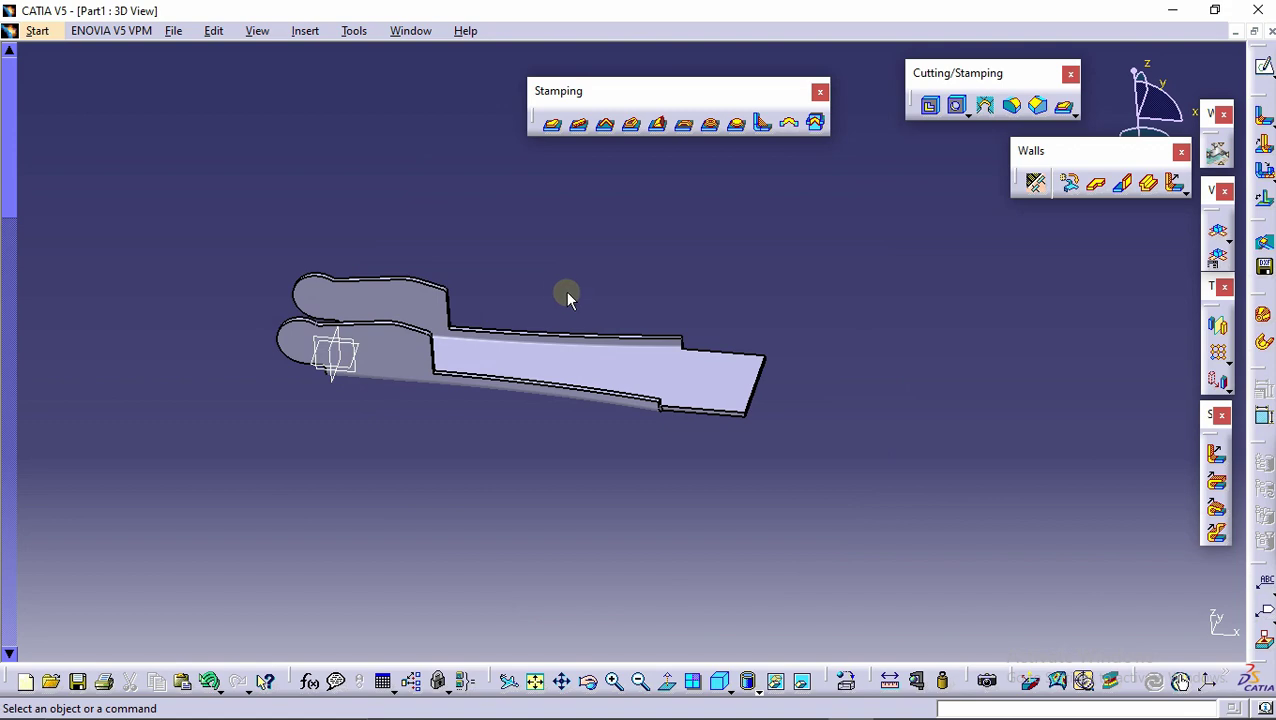
middle_click_drag(557, 293, 692, 376)
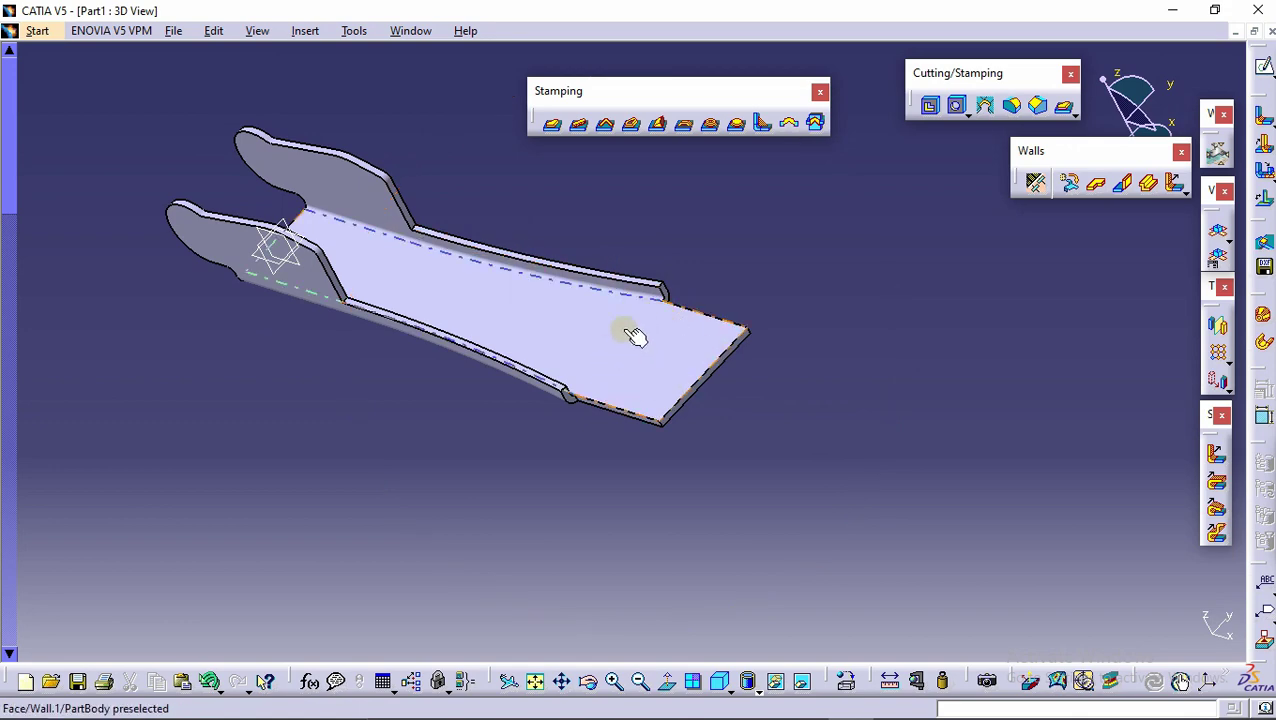
right_click(540, 370)
middle_click_drag(708, 277, 702, 366)
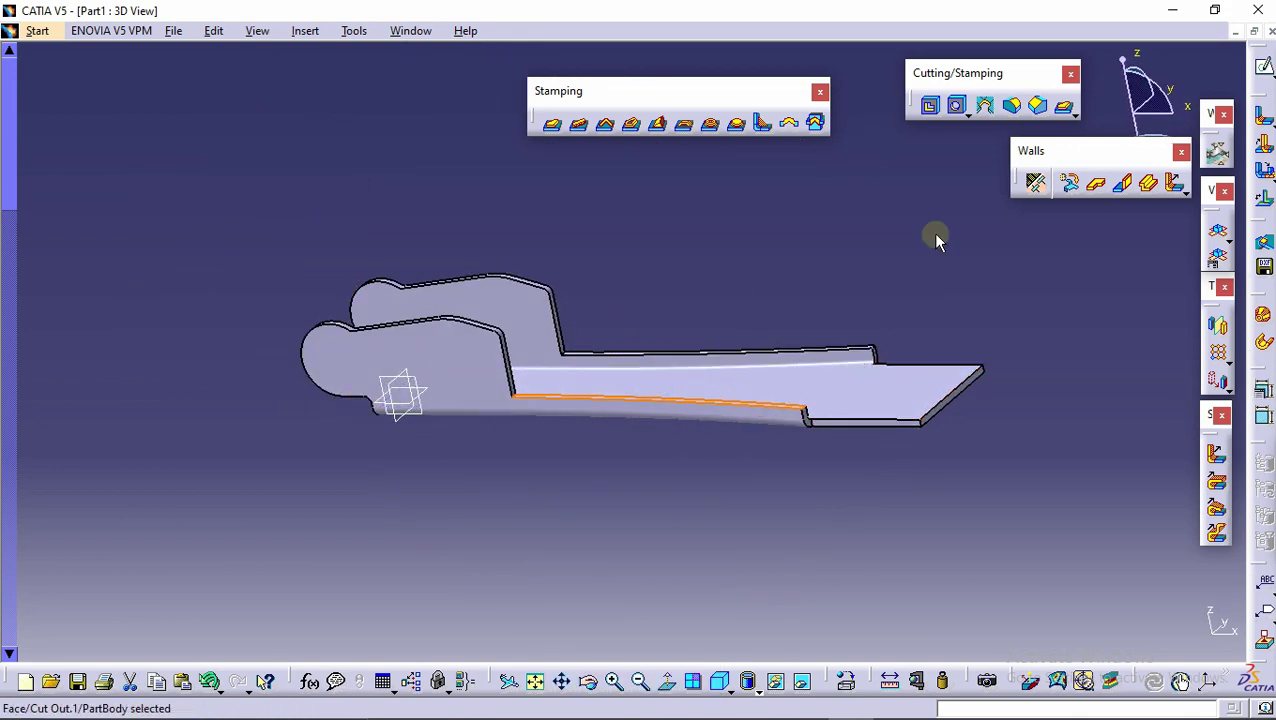
middle_click_drag(869, 214, 1050, 335)
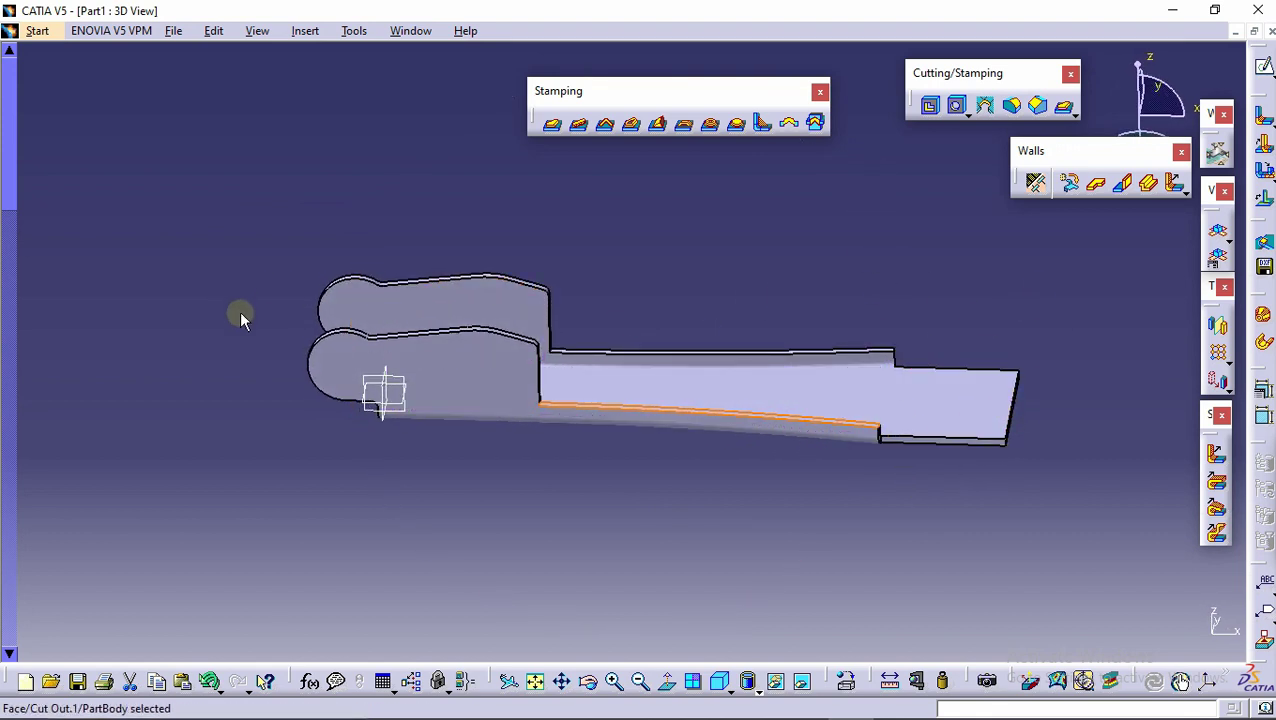
Open a sketch on the zx plane and draw a circle inside the flange's rounded end, centred about 4.2 mm from the vertical axis.
middle_click_drag(590, 333, 515, 387)
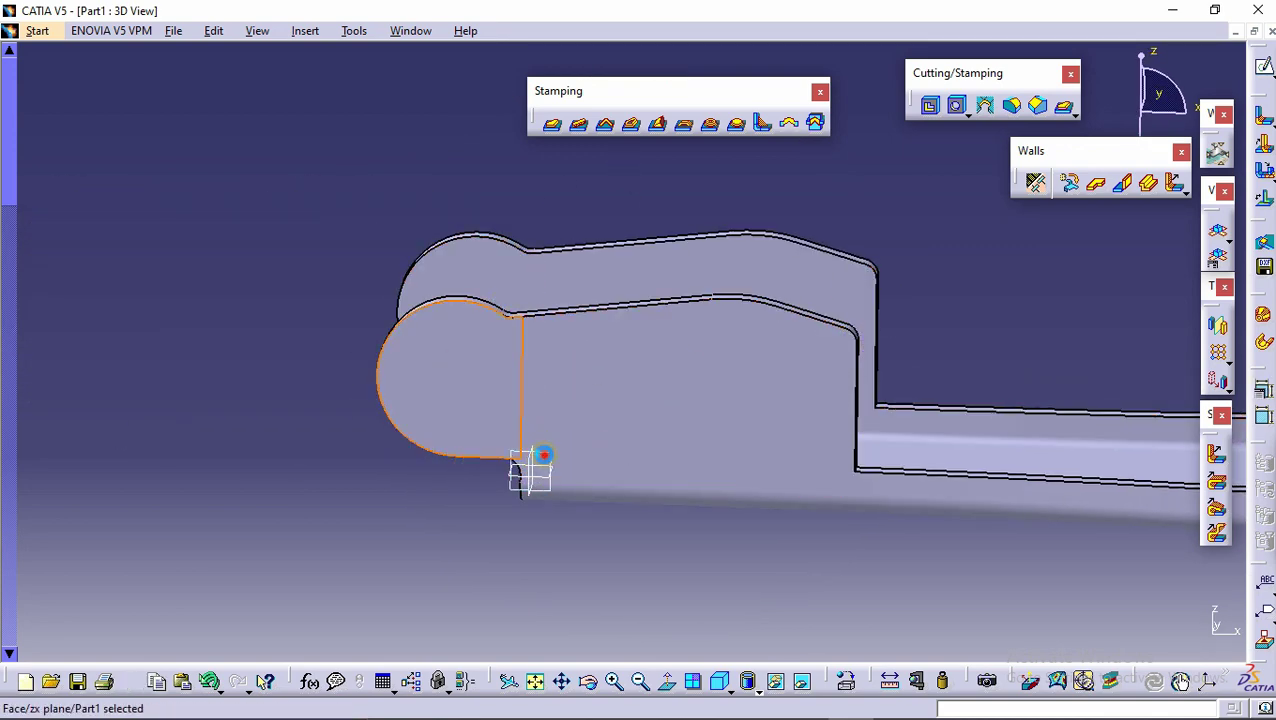
middle_click_drag(498, 521, 533, 450)
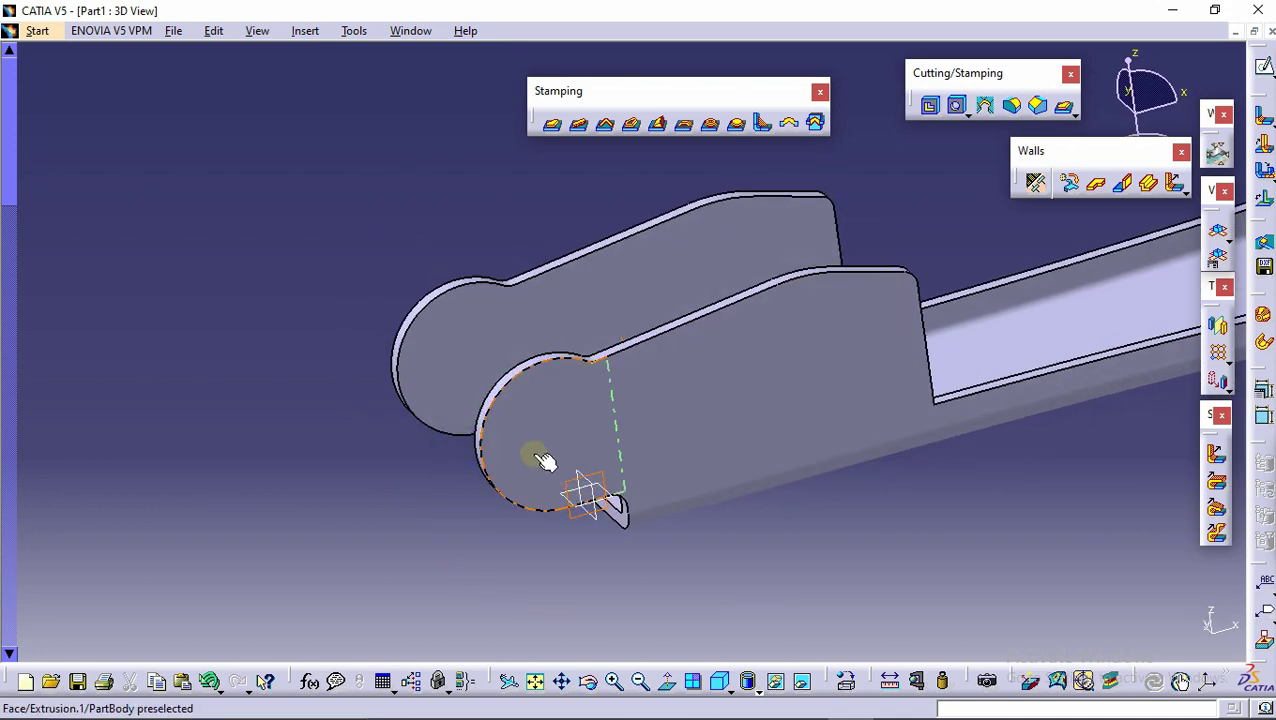
left_click(1263, 68)
left_click(527, 319)
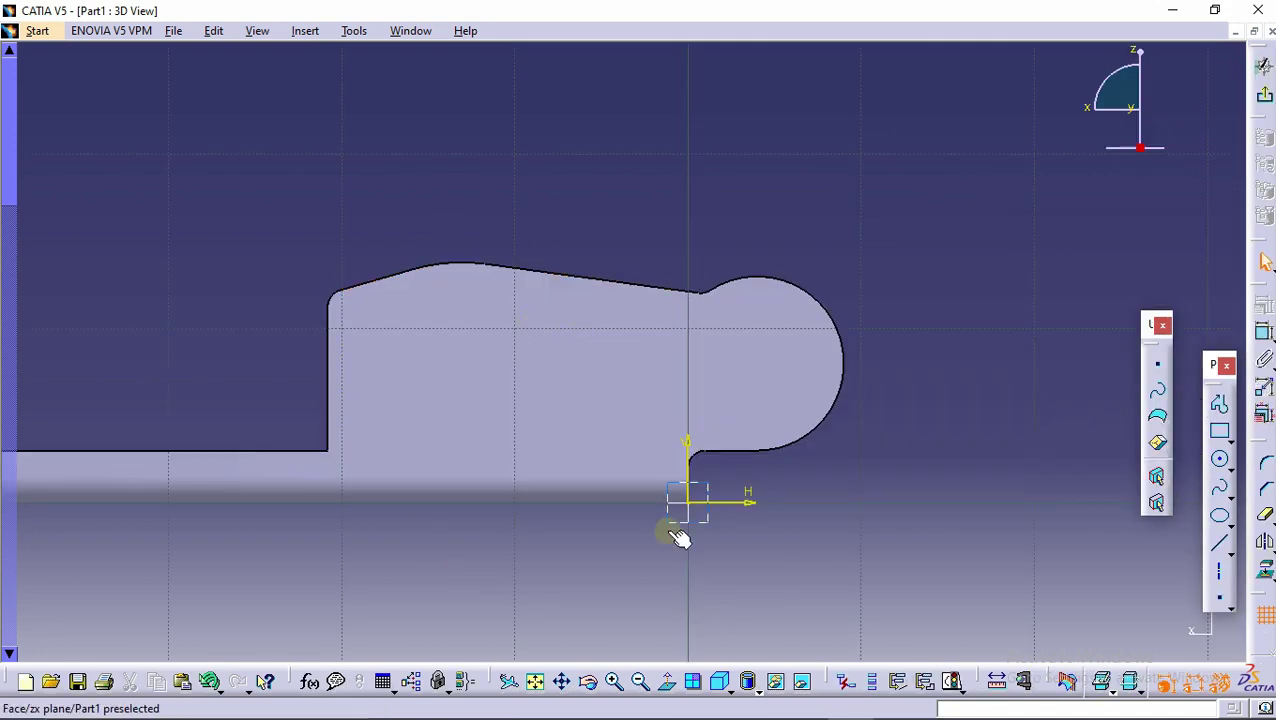
left_click(668, 684)
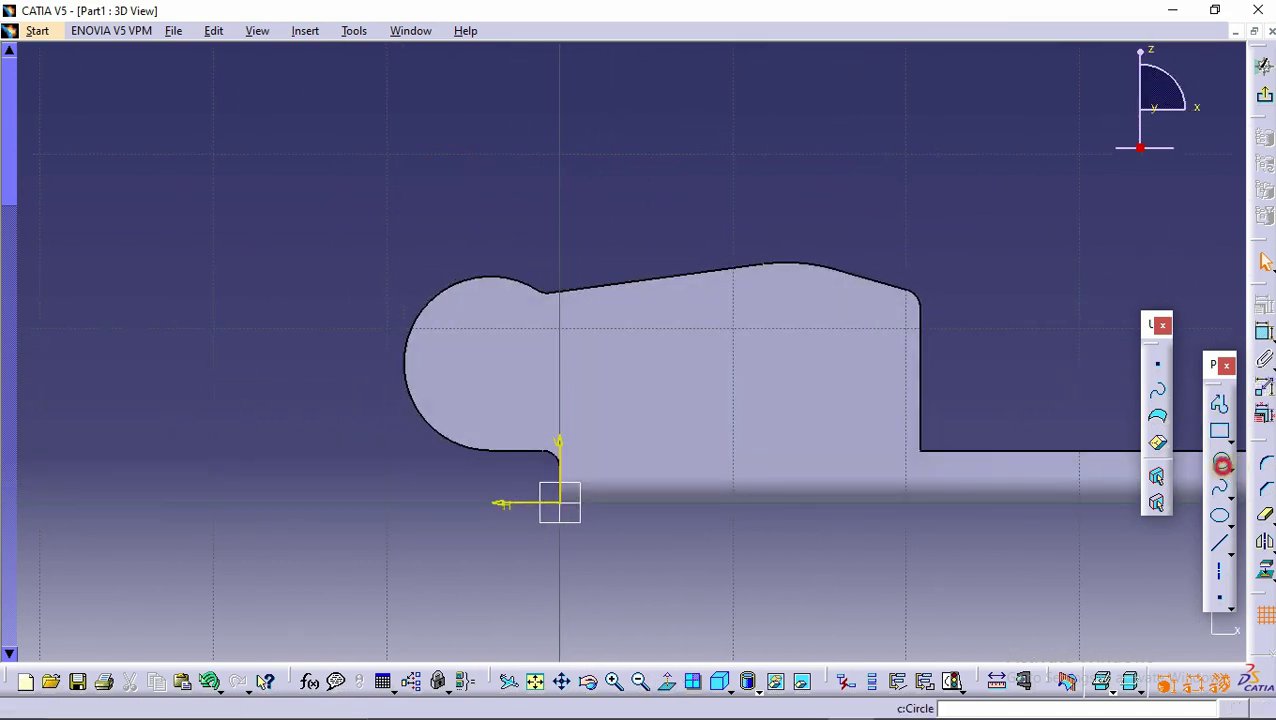
left_click(1222, 464)
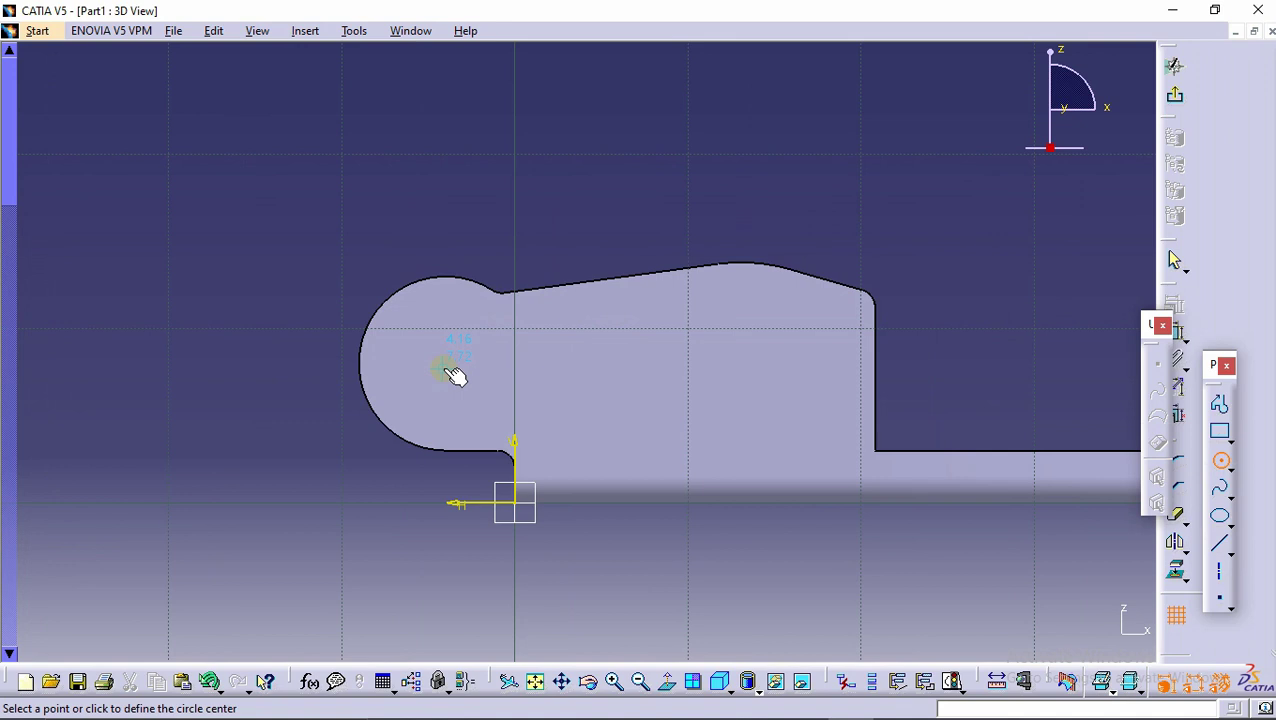
left_click(489, 357)
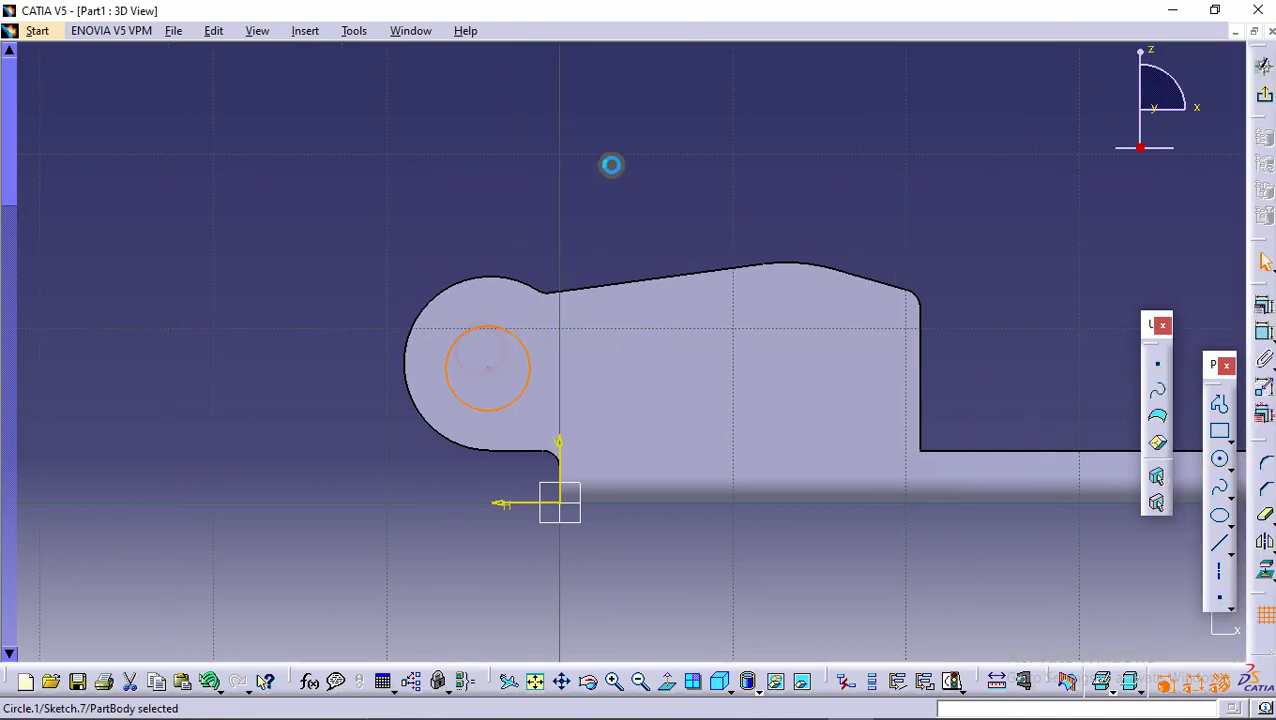
Constrain the circle's centre to a horizontal distance of 4 mm from the sketch's vertical axis.
left_click(1263, 333)
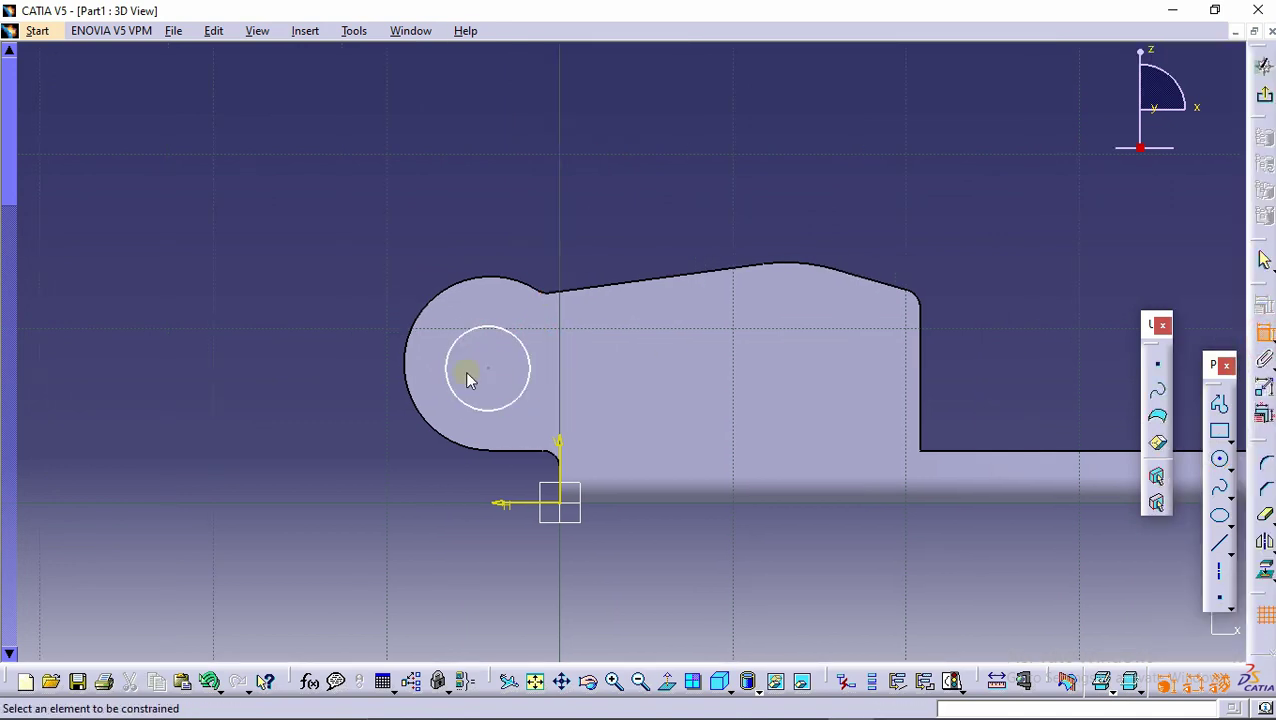
left_click(560, 450)
left_click(500, 462)
double_click(500, 460)
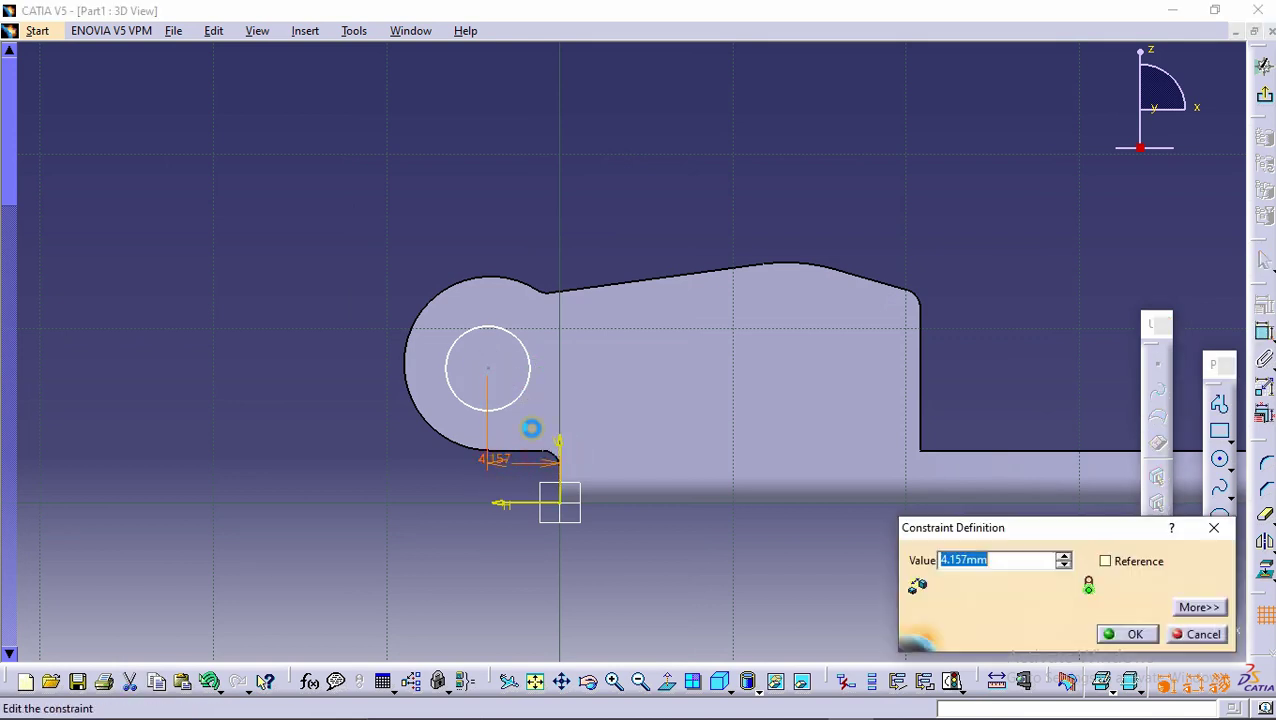
type("4")
key("Return")
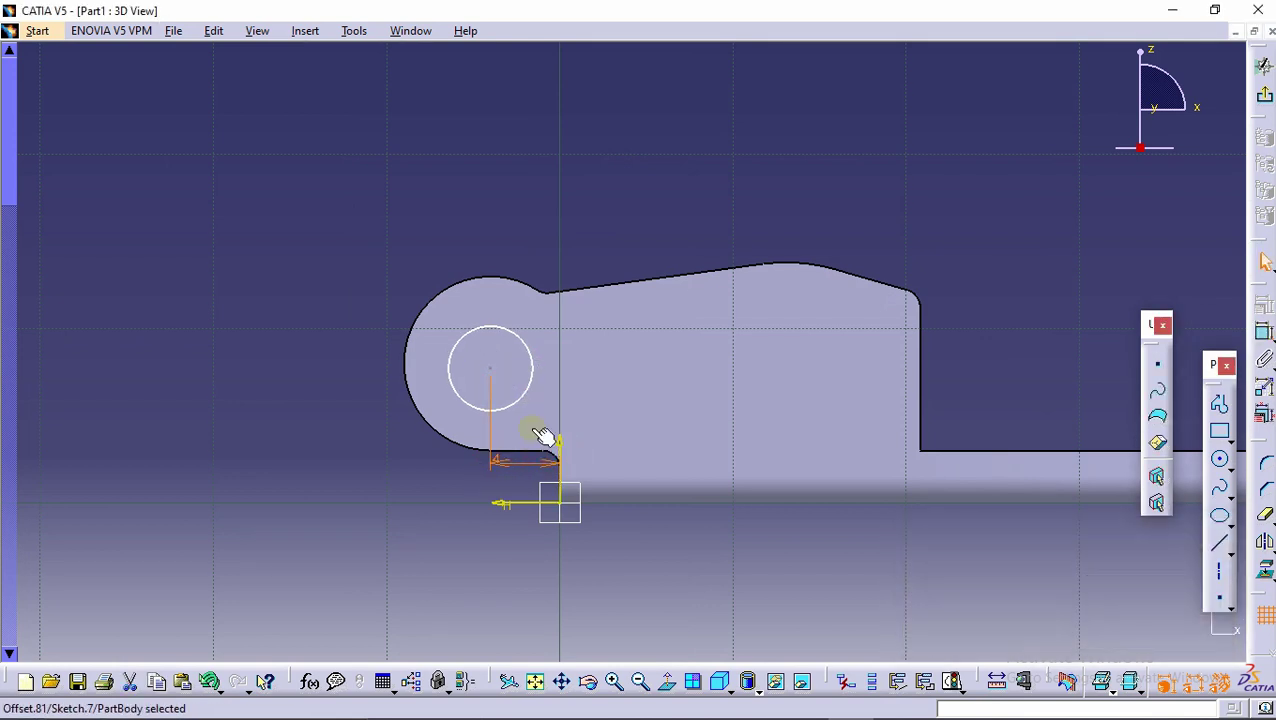
Constrain the circle's centre to a height of 8 mm above the sketch's horizontal axis.
left_click(1264, 333)
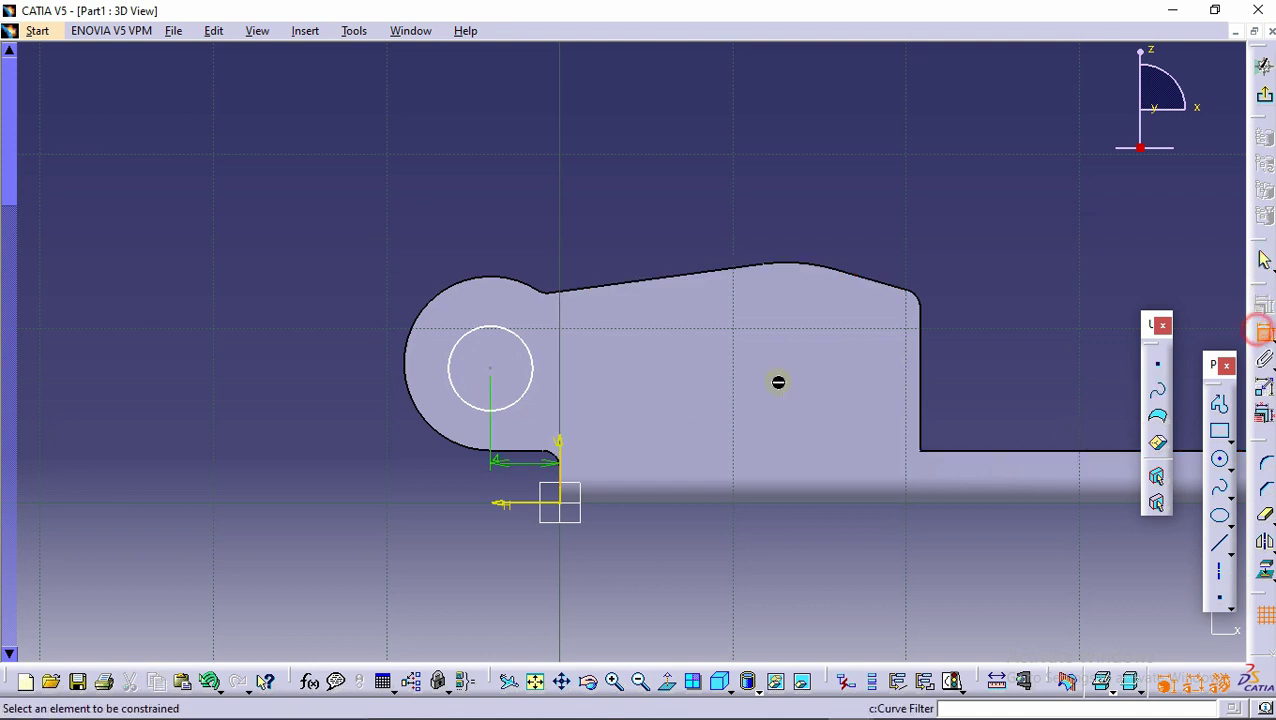
left_click(500, 372)
left_click(515, 502)
left_click(430, 465)
double_click(432, 464)
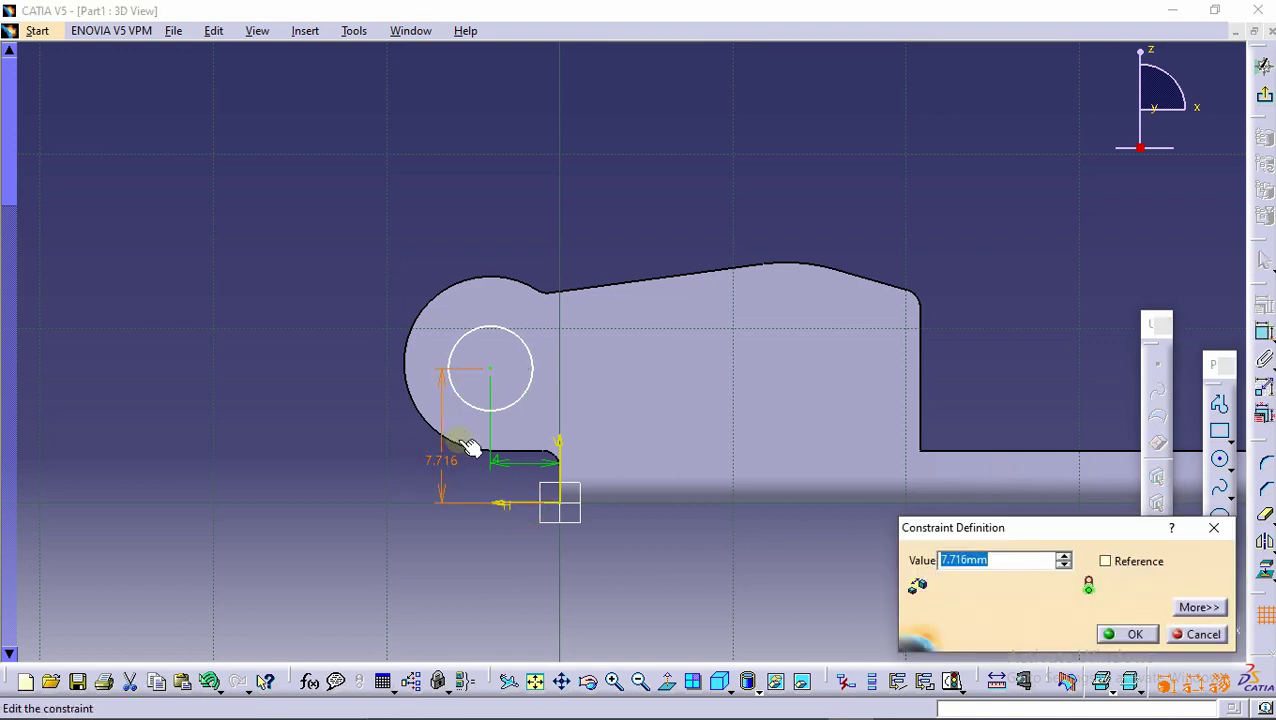
key("Return")
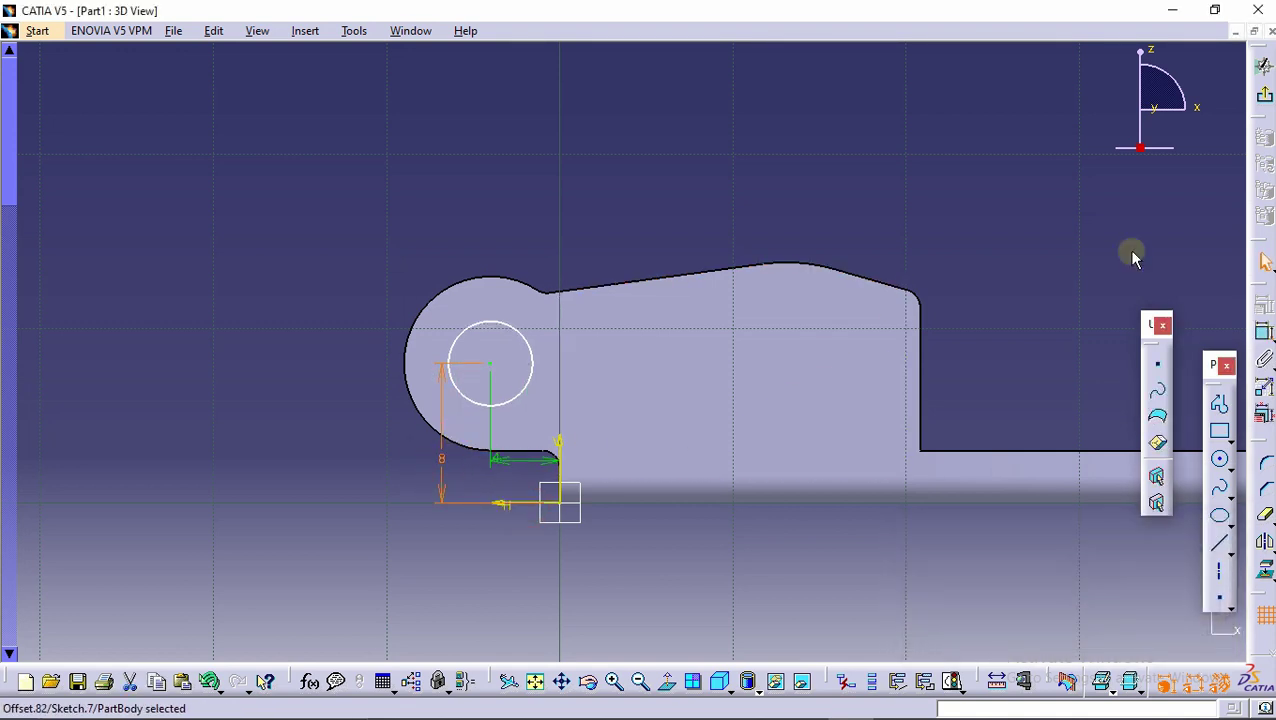
Dimension the circle with a diameter of 4 mm and exit the sketch.
left_click(1264, 333)
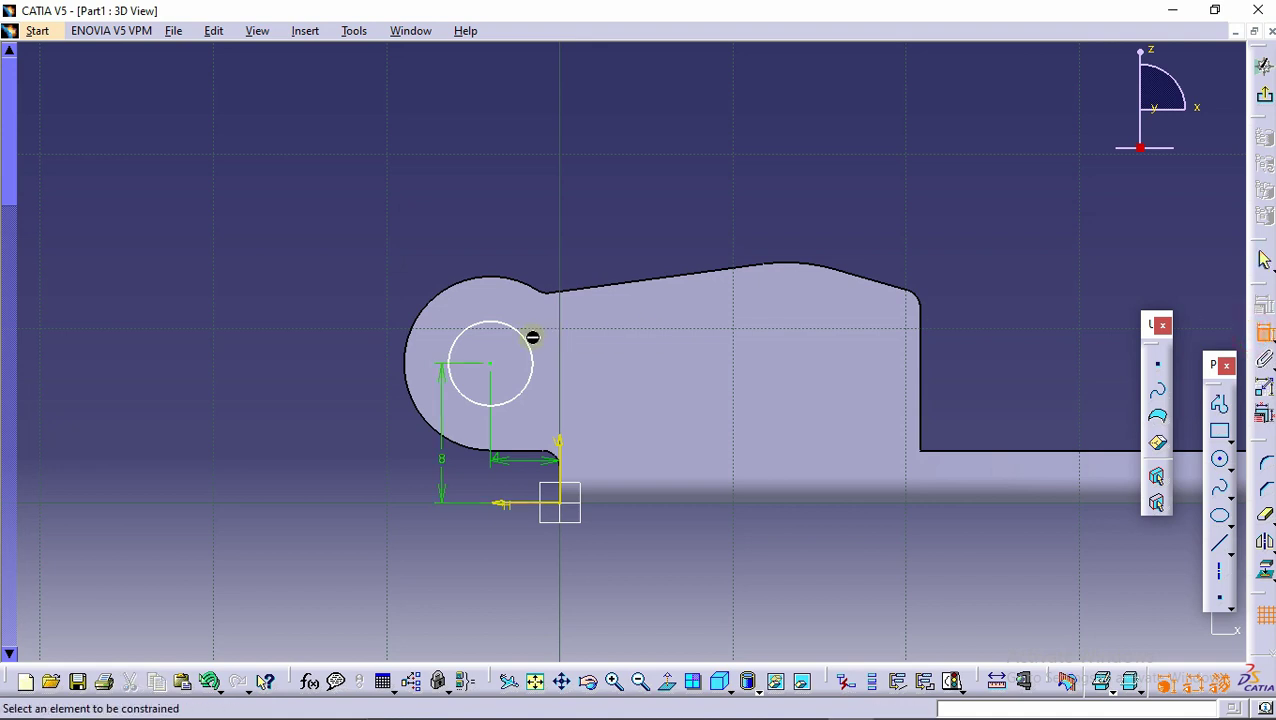
left_click(533, 352)
left_click(592, 234)
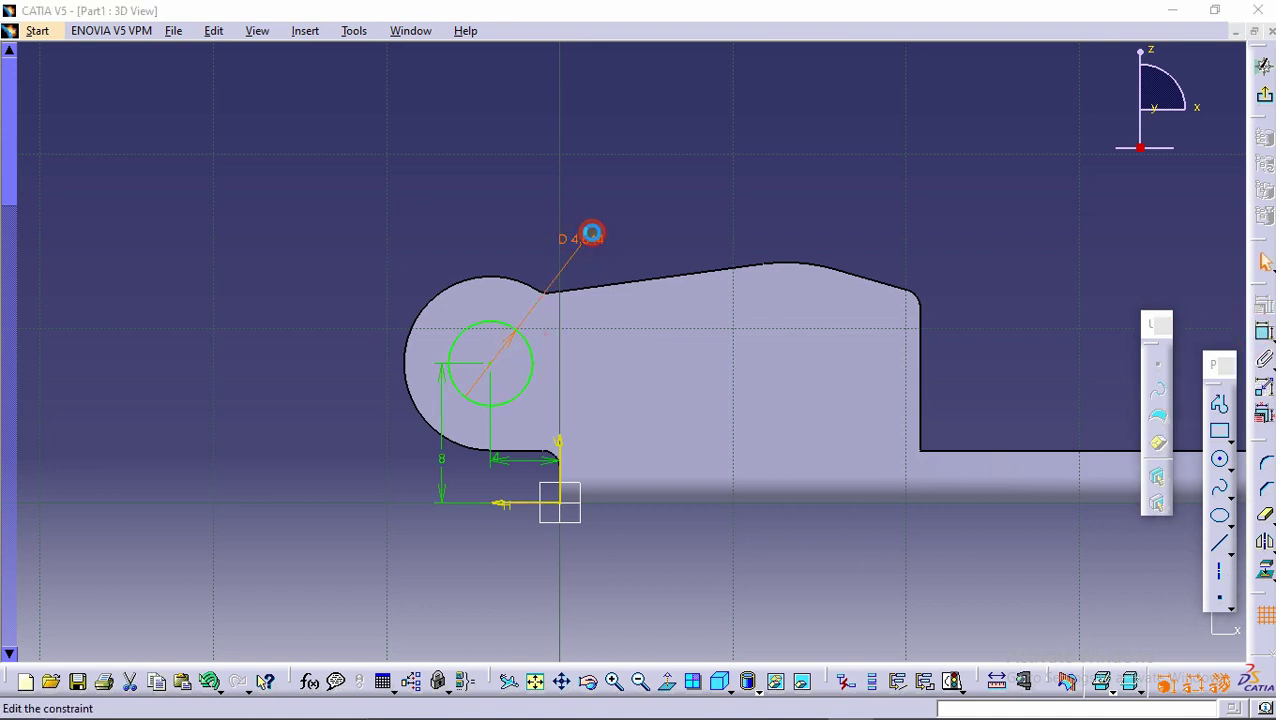
double_click(601, 242)
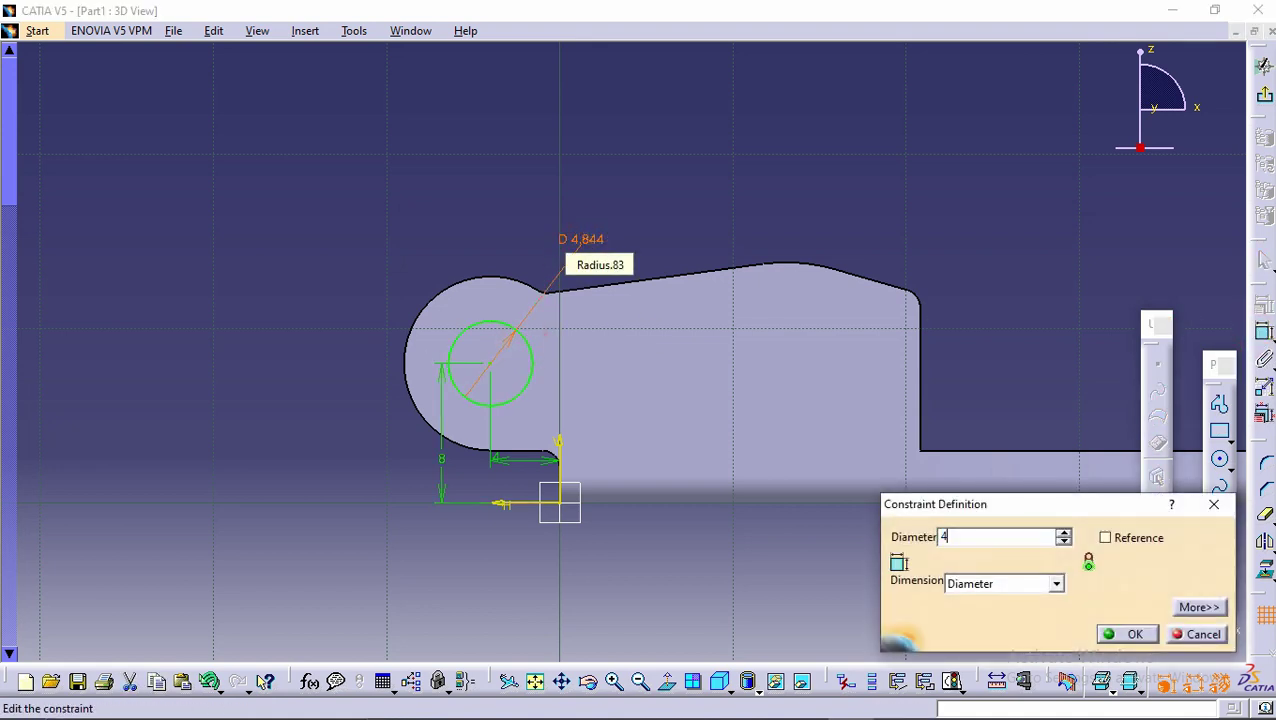
type("4")
key("Return")
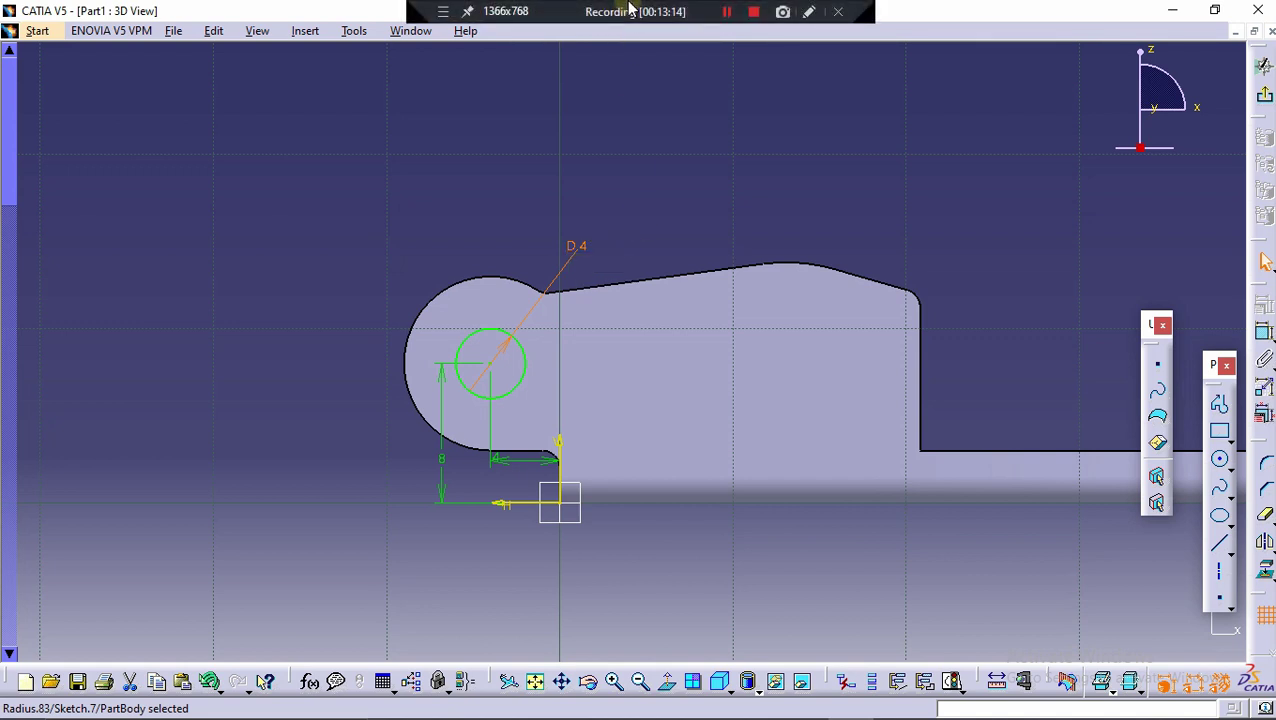
left_click(928, 194)
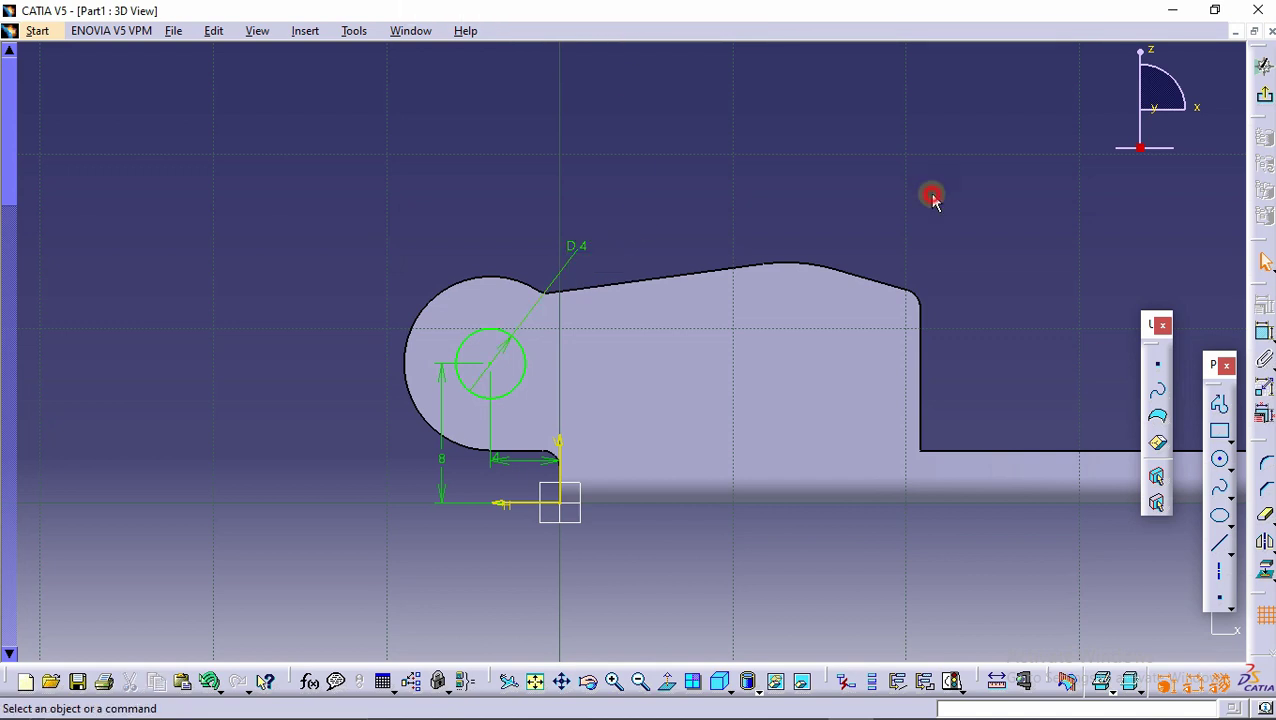
left_click(1262, 92)
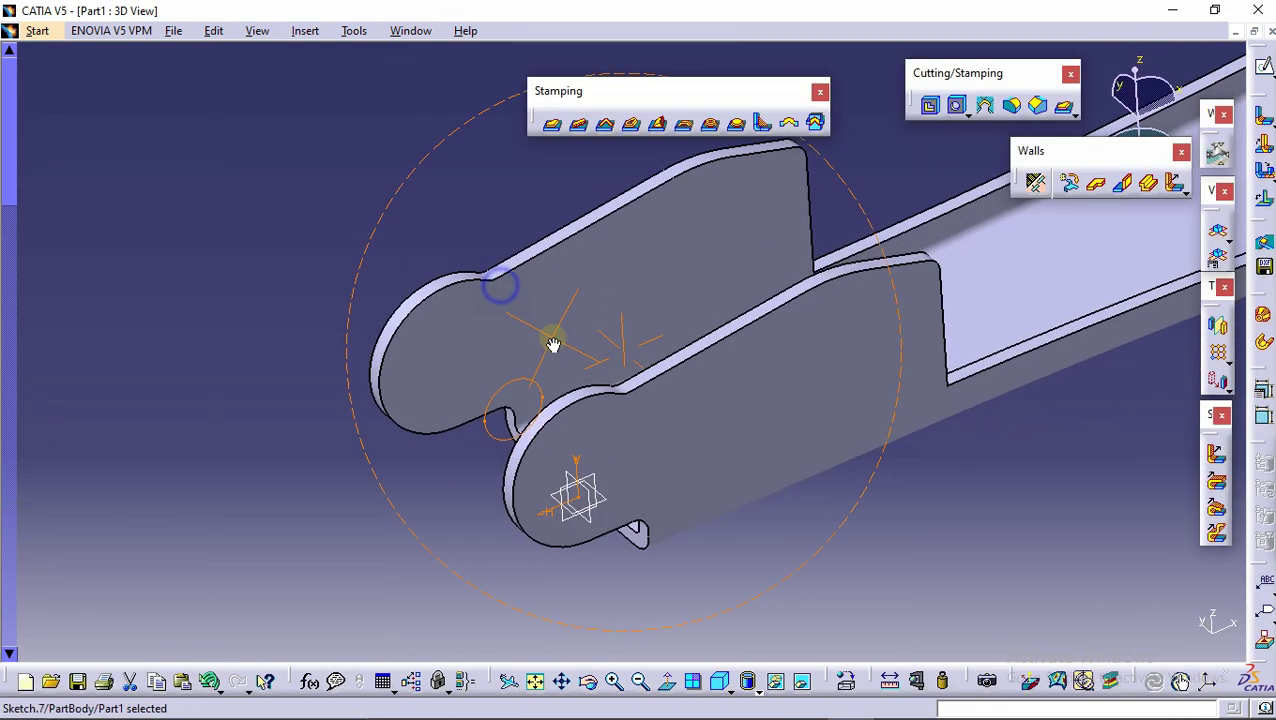
Cut the circle through both flanges' rounded ends as a Sheetmetal standard cutout with the Up to next limit, previewing it first.
left_click(931, 106)
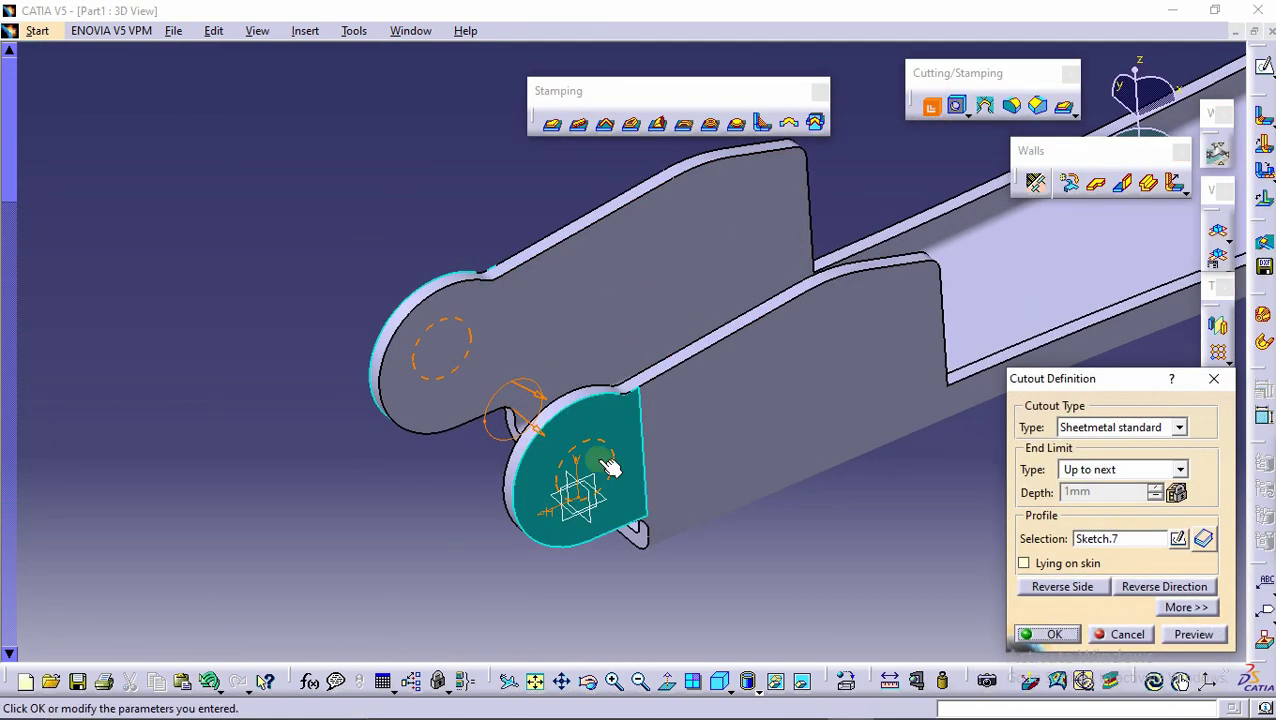
left_click(1190, 634)
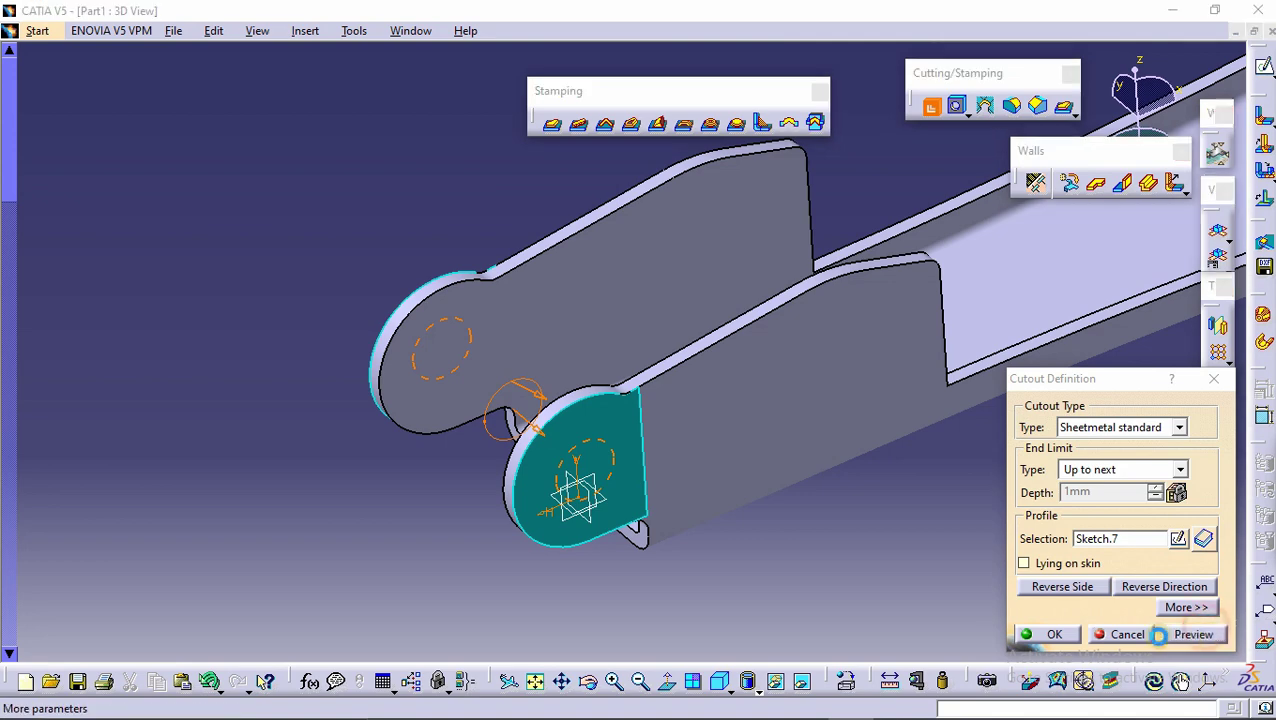
left_click(1045, 634)
Try to apply a 1 mm corner to the lower edges of both flanges' steps, where they meet the low side walls.
middle_click_drag(313, 319, 718, 245)
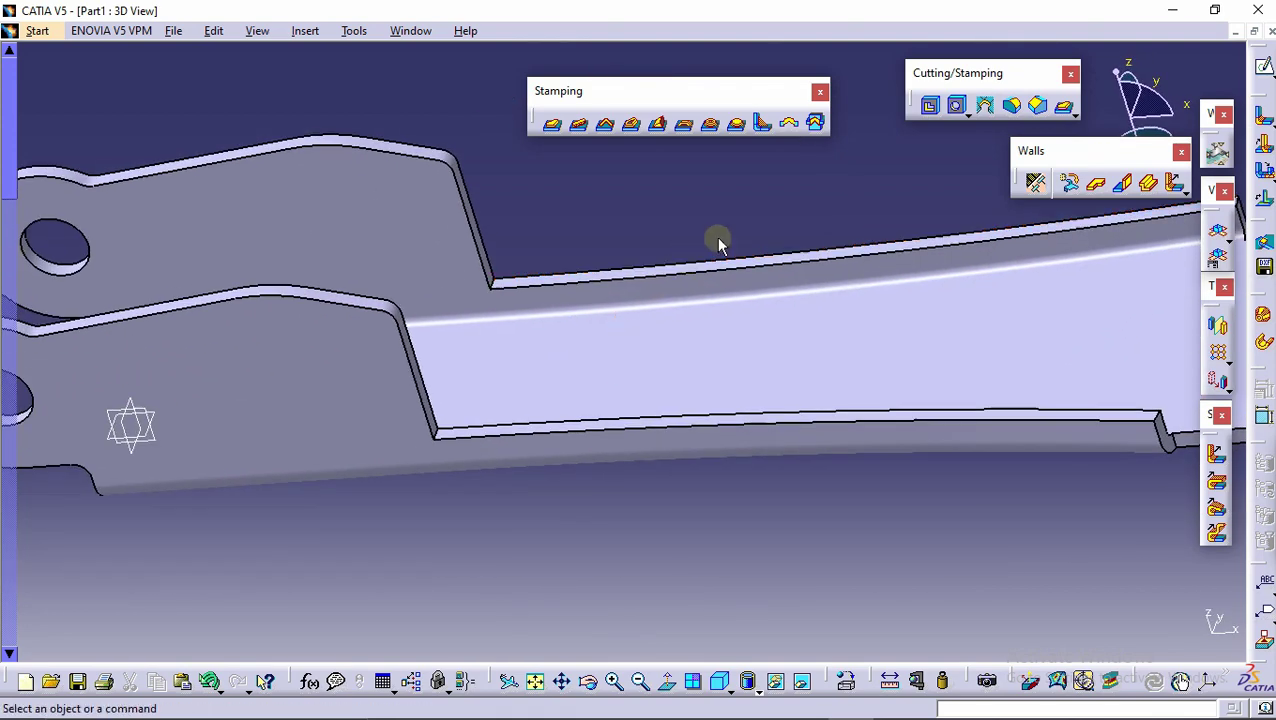
left_click(1015, 107)
middle_click_drag(547, 307, 88, 575)
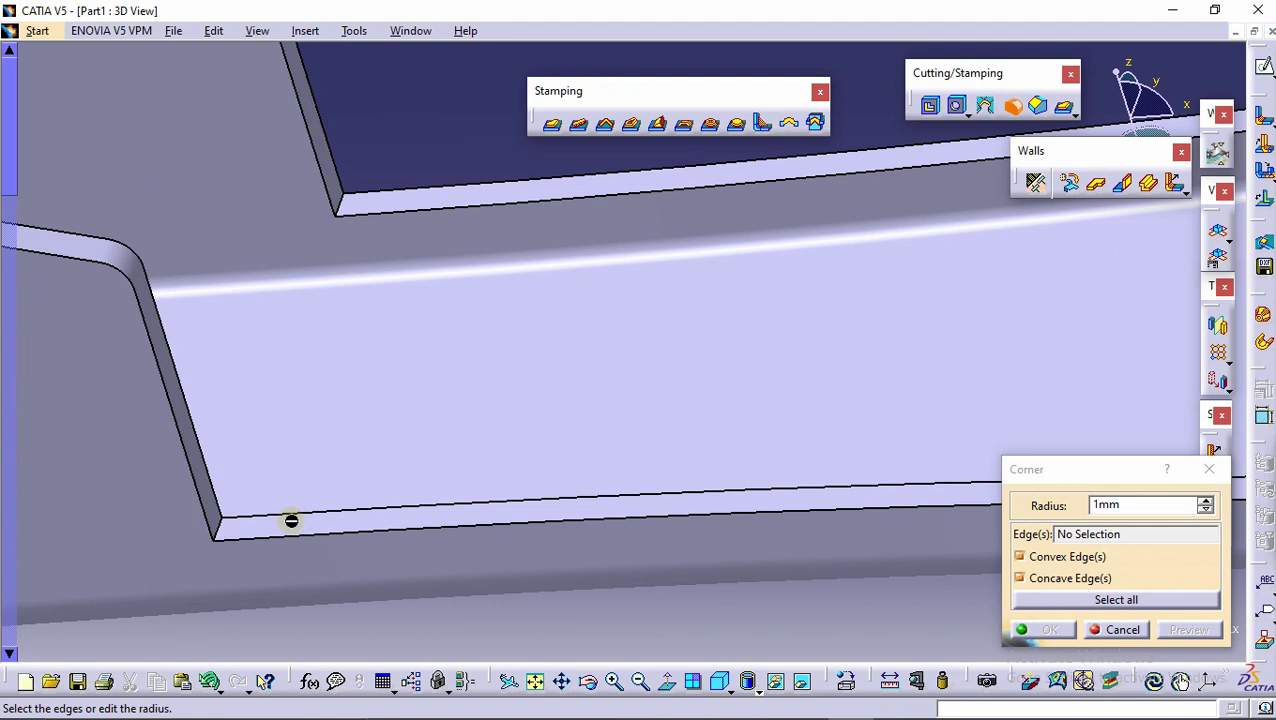
left_click(228, 533)
left_click(350, 207)
left_click(1190, 629)
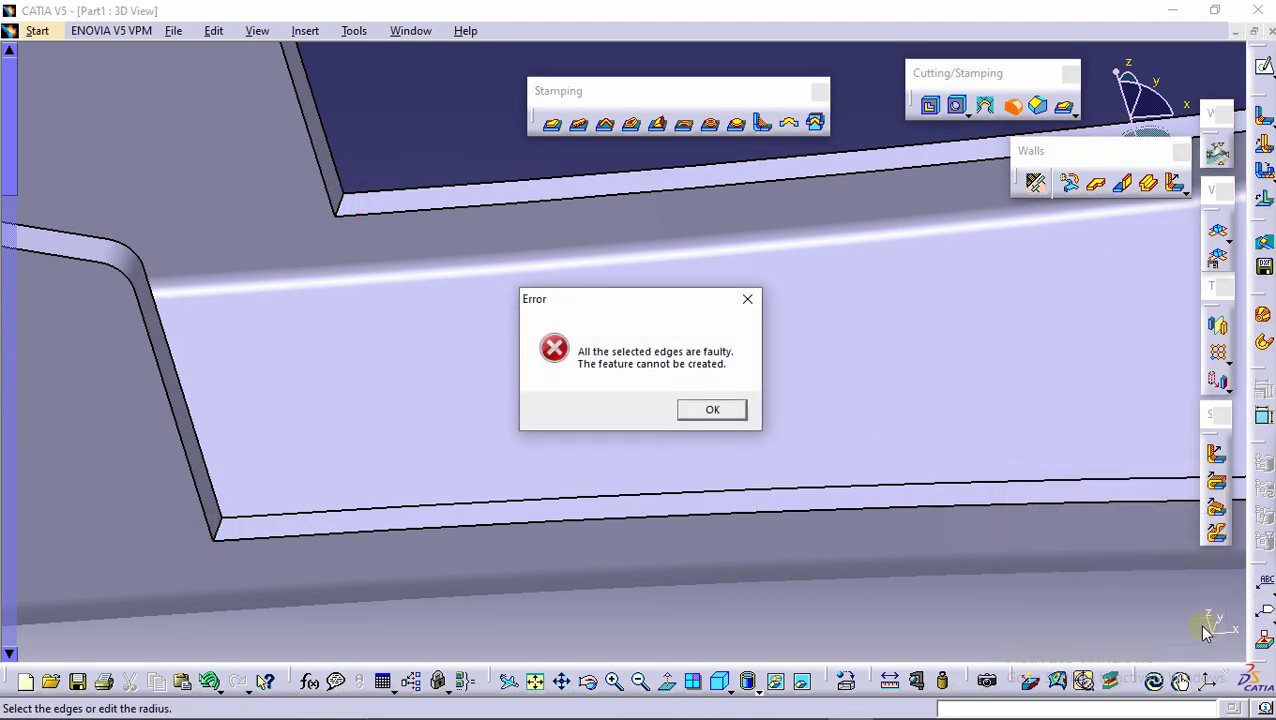
left_click(714, 410)
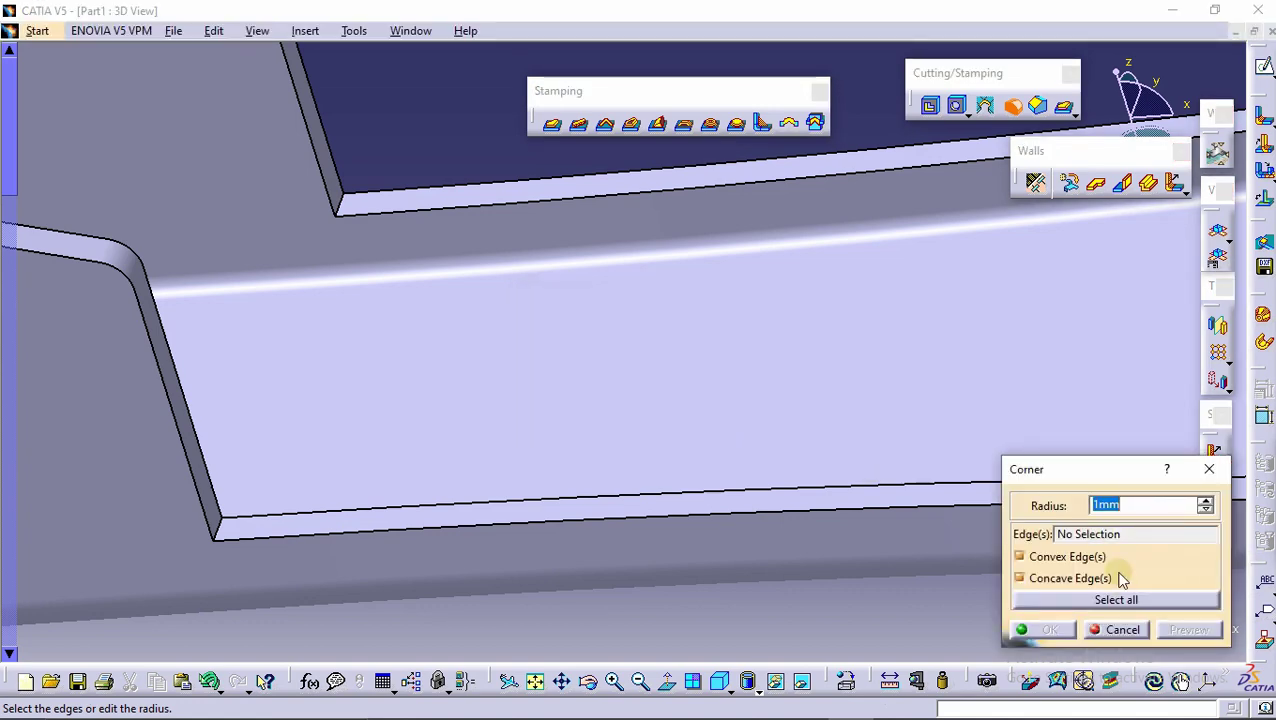
left_click(1120, 629)
Examine the finished base from several angles, including the holes, rounded flange ends and bends.
middle_click_drag(755, 313, 652, 430)
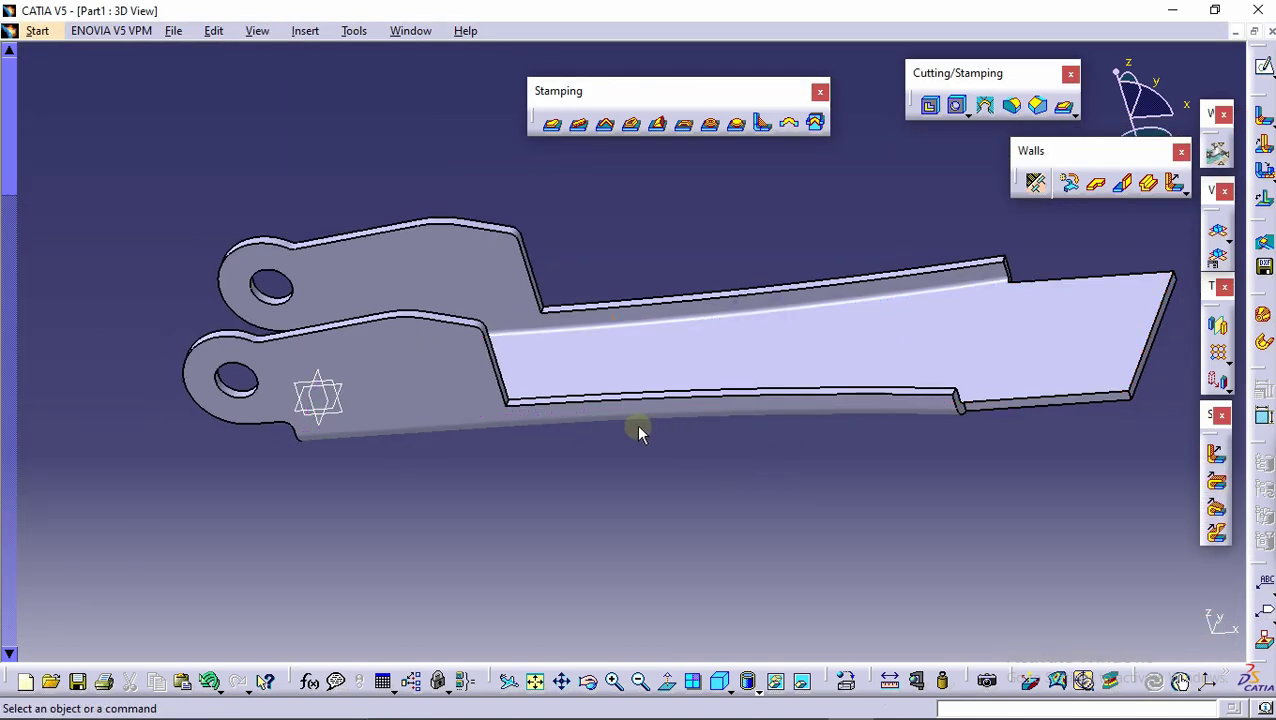
middle_click_drag(855, 281, 947, 306)
middle_click_drag(577, 310, 726, 241)
middle_click_drag(475, 420, 900, 393)
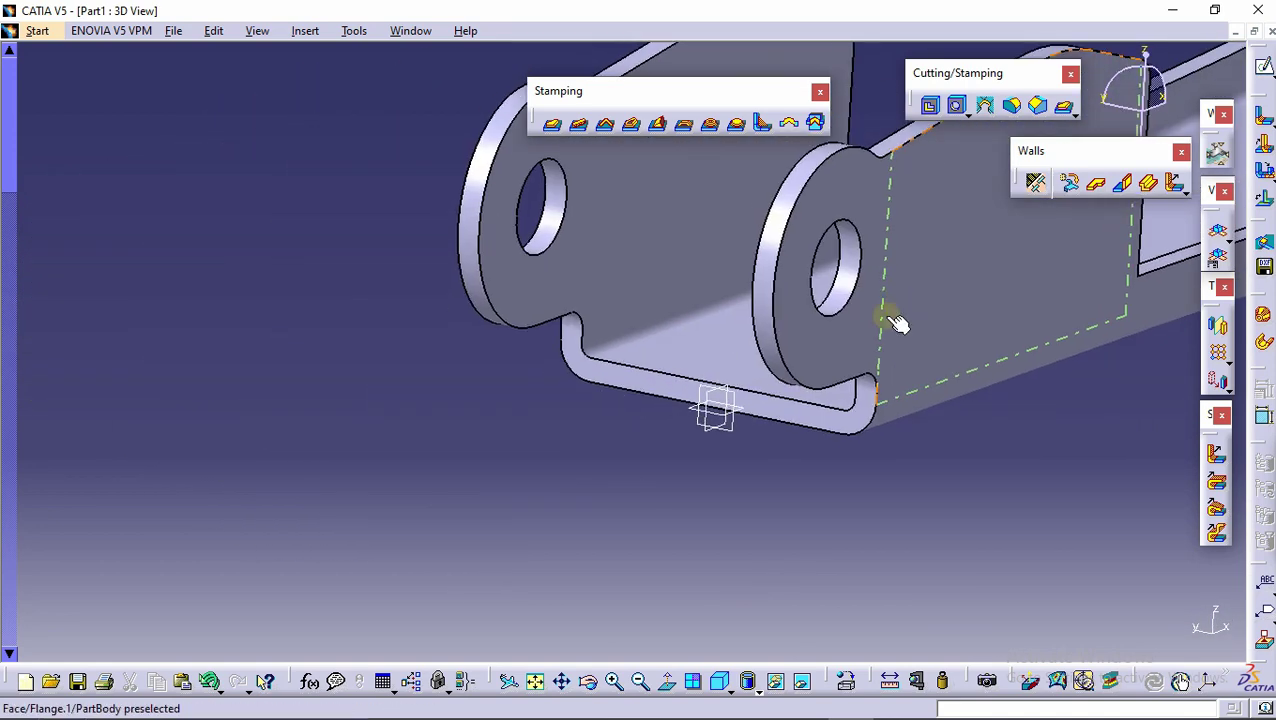
middle_click_drag(797, 378, 570, 365)
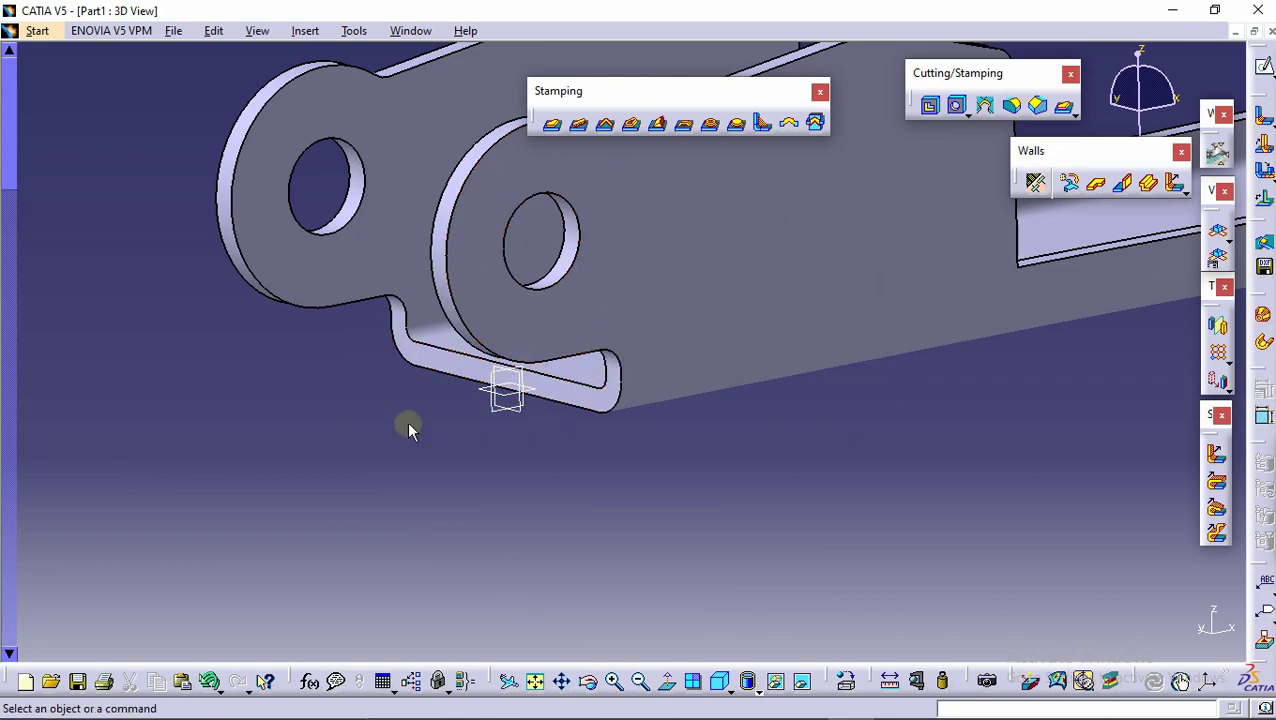
middle_click_drag(502, 370, 348, 416)
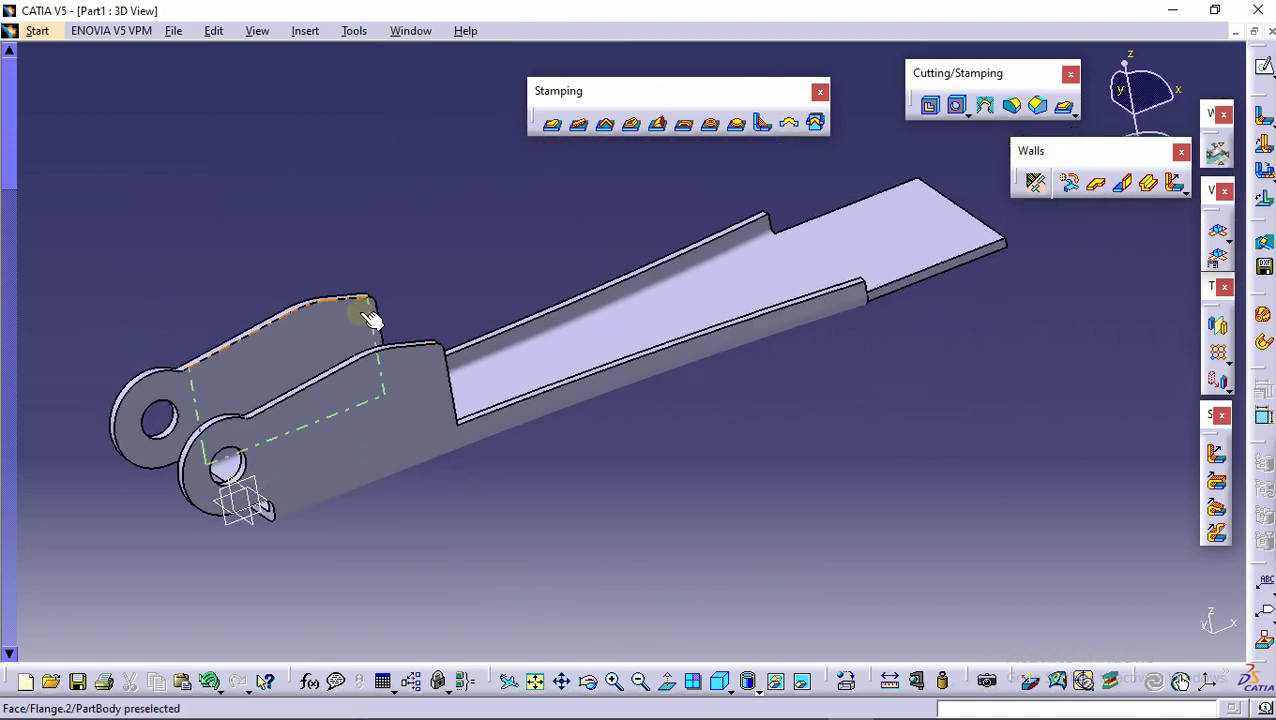
mouse_move(462, 272)
middle_mouse_down()
mouse_move(477, 298)
mouse_move(461, 271)
middle_mouse_up()
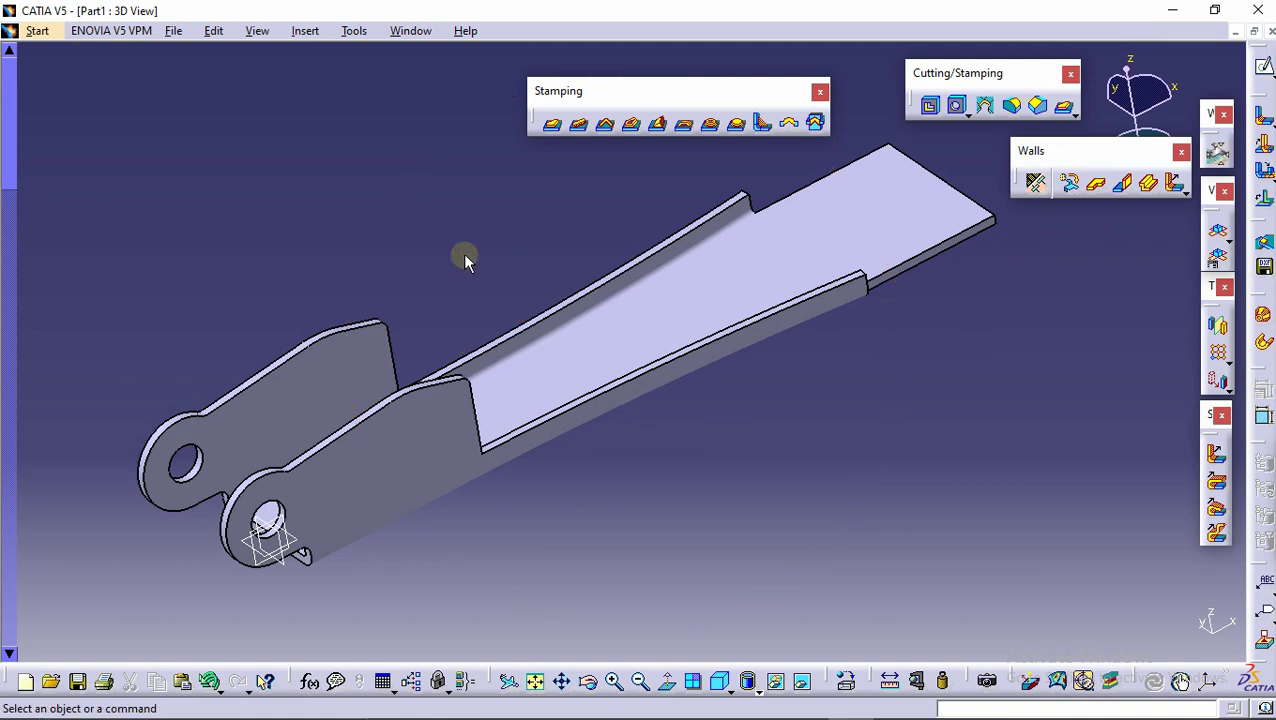